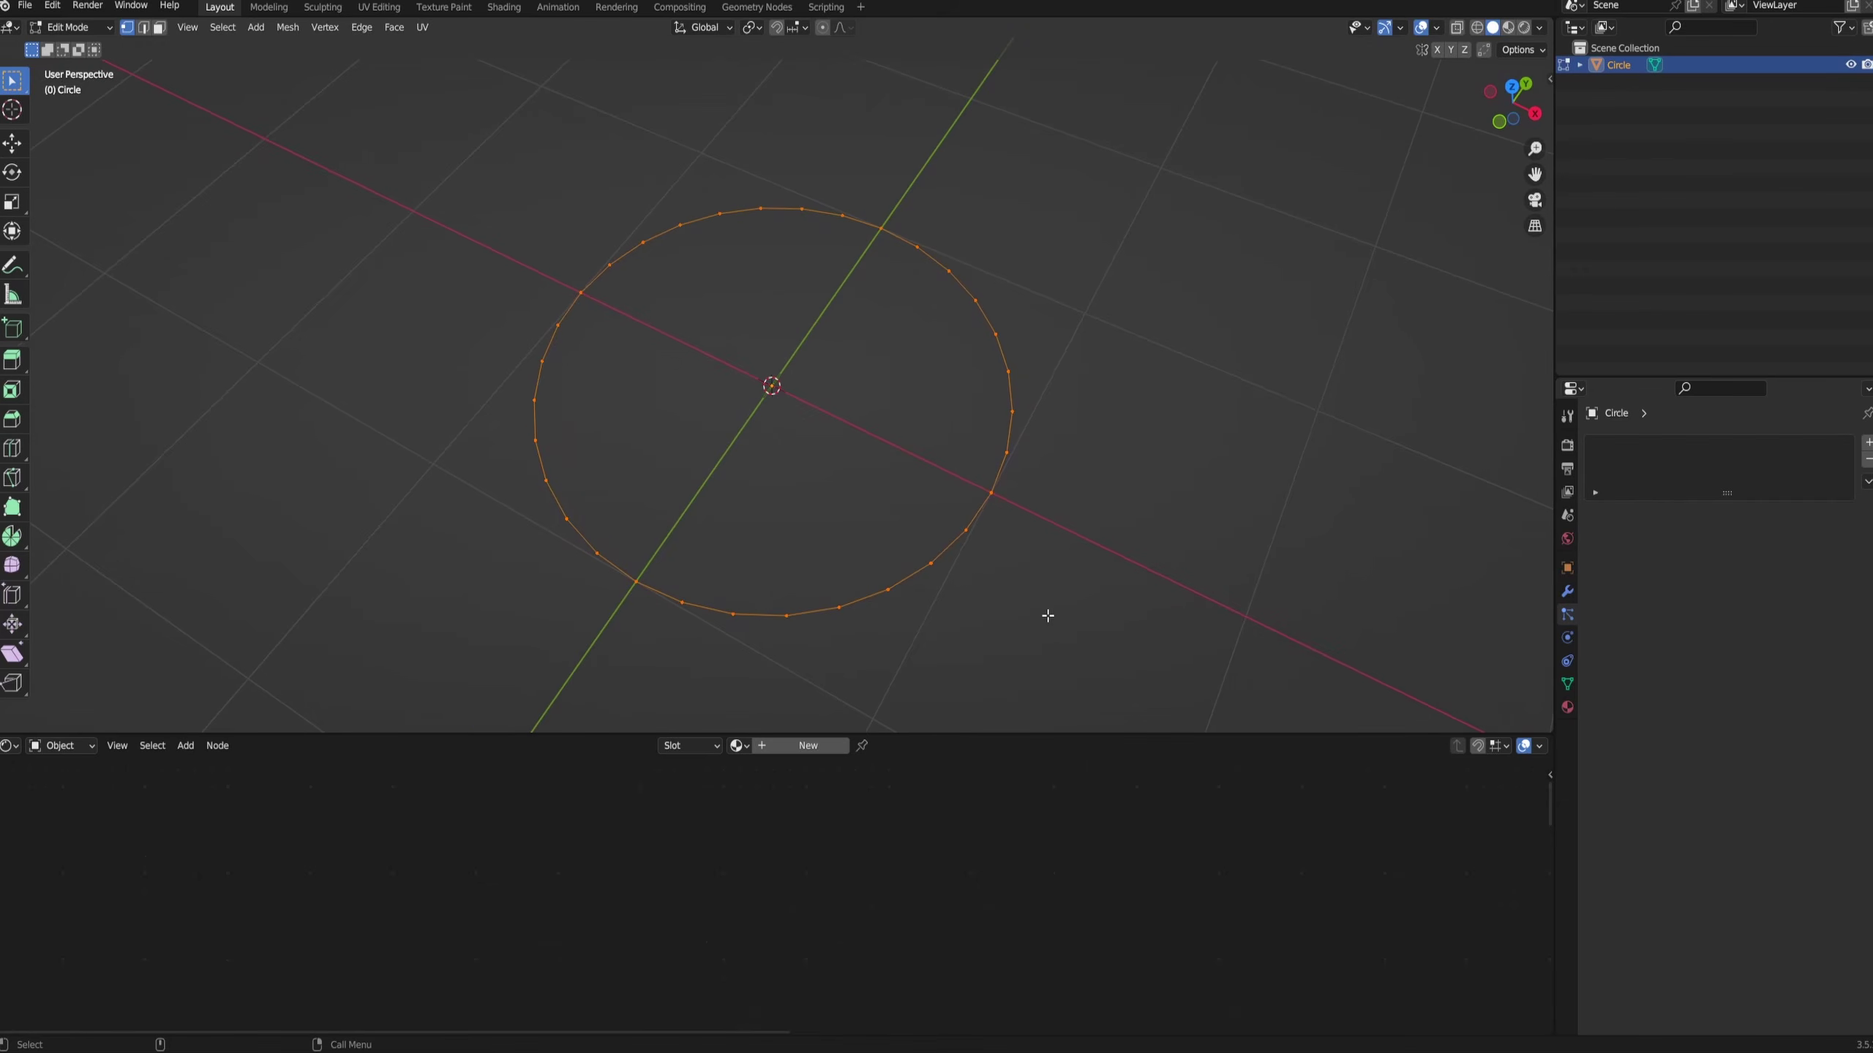
# - Extrude the circle's edge and scale it inward to slightly over half its size to form a flat ring
pyautogui.press('e')
pyautogui.rightClick(920, 641)
pyautogui.press('s')
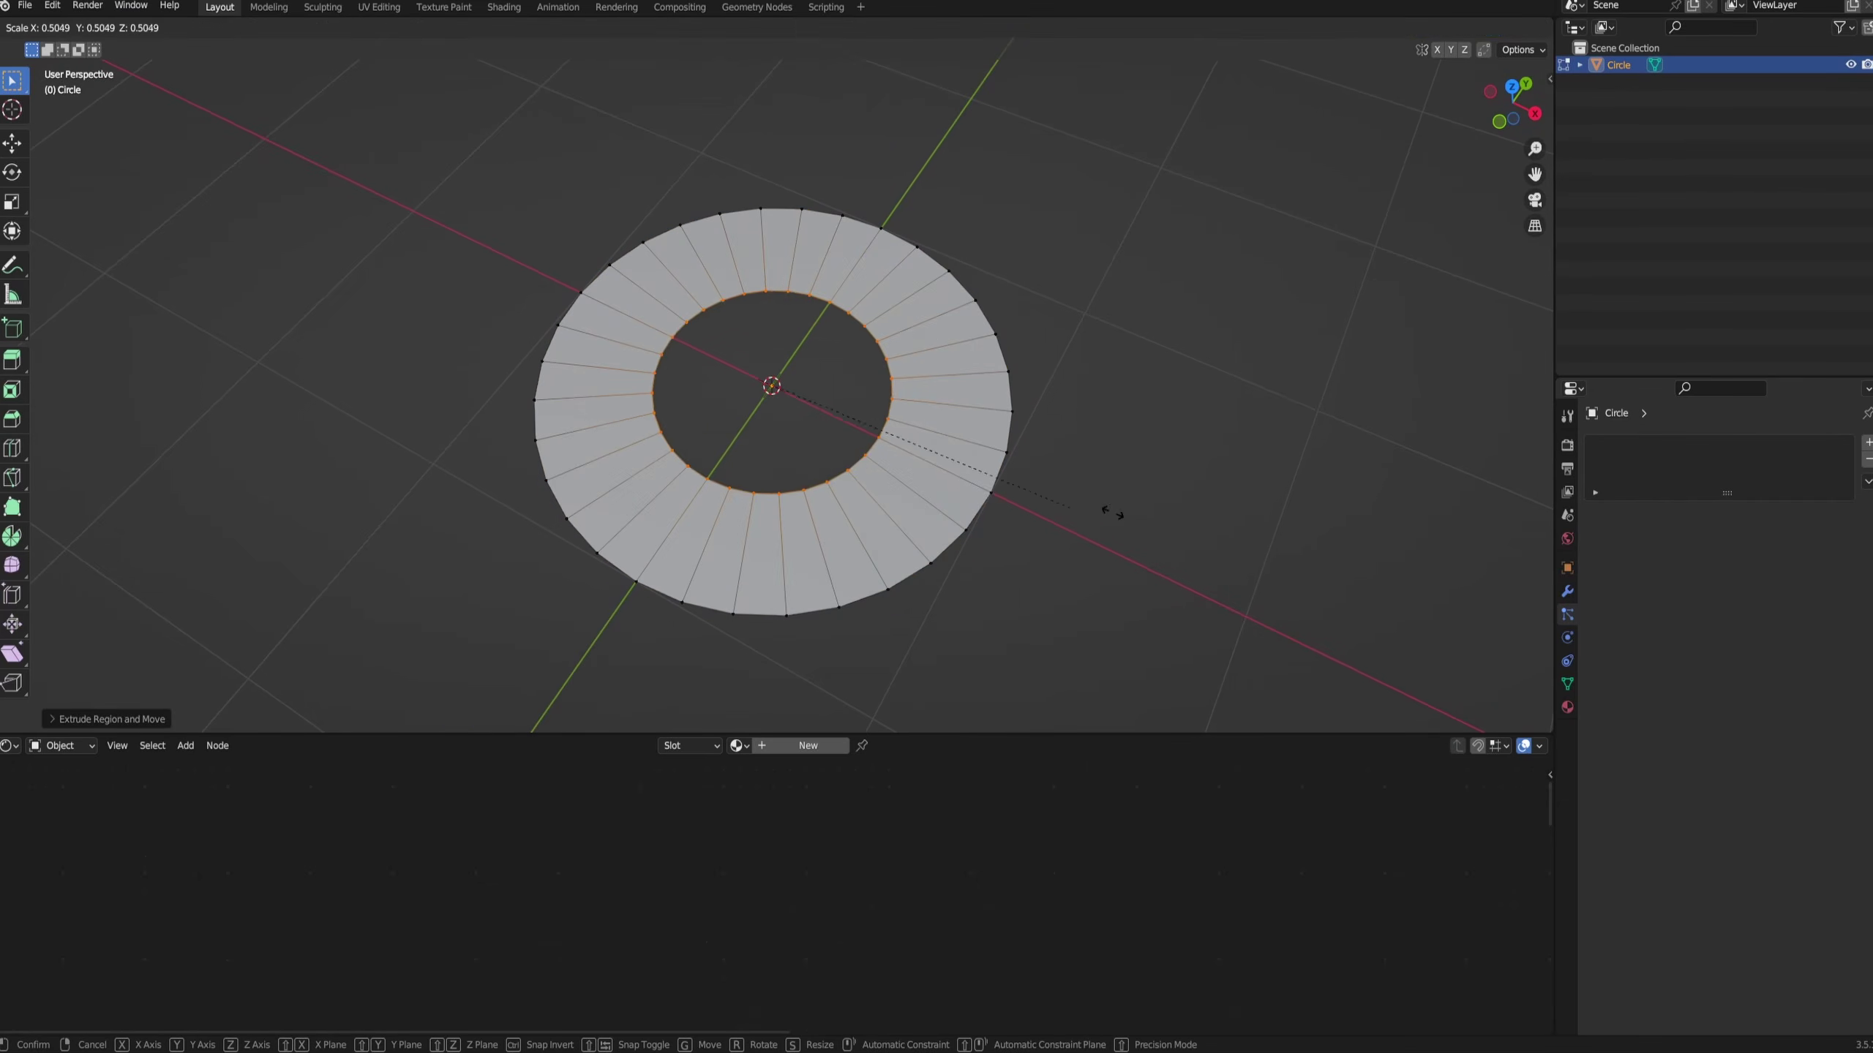
pyautogui.click(1150, 523)
pyautogui.press('Tab')
# - Add a Hair particle system to the ring with 200 hairs and a hair length of 1 m
pyautogui.moveTo(1149, 523); pyautogui.dragTo(597, 290, button='middle')
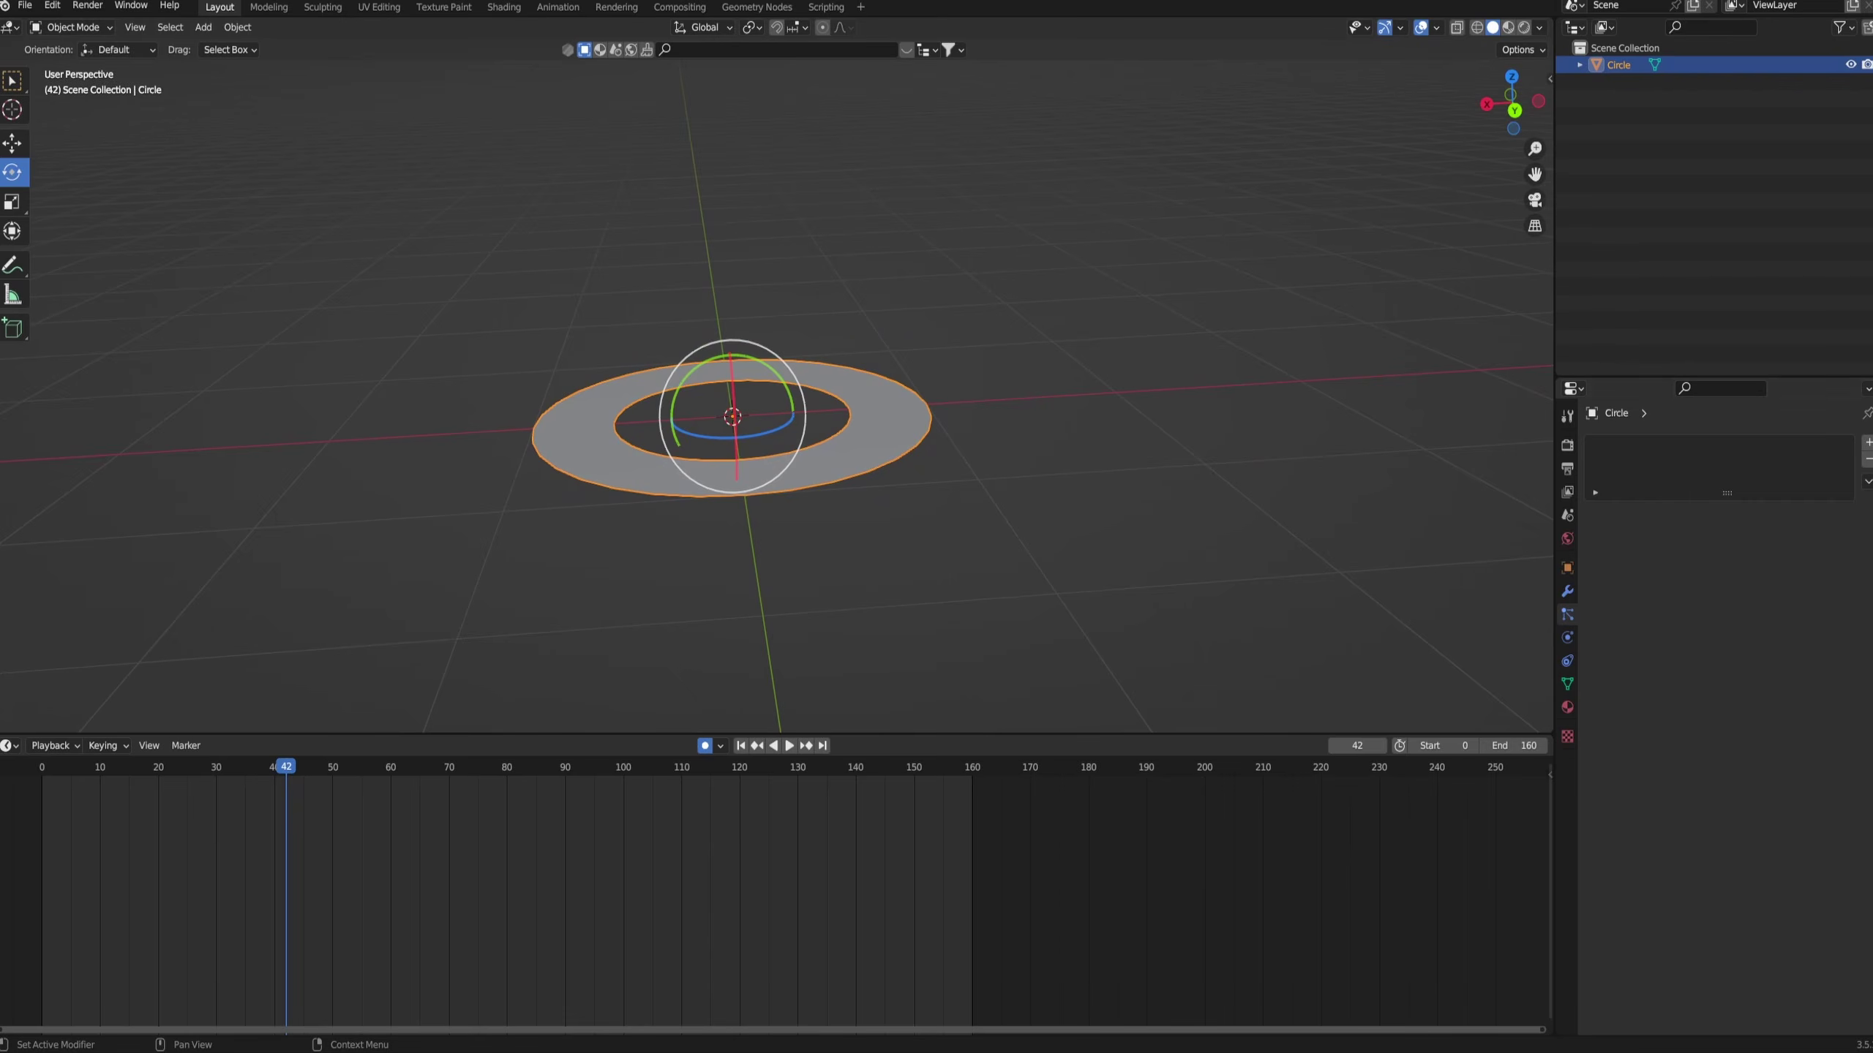
pyautogui.click(1867, 443)
pyautogui.click(1804, 534)
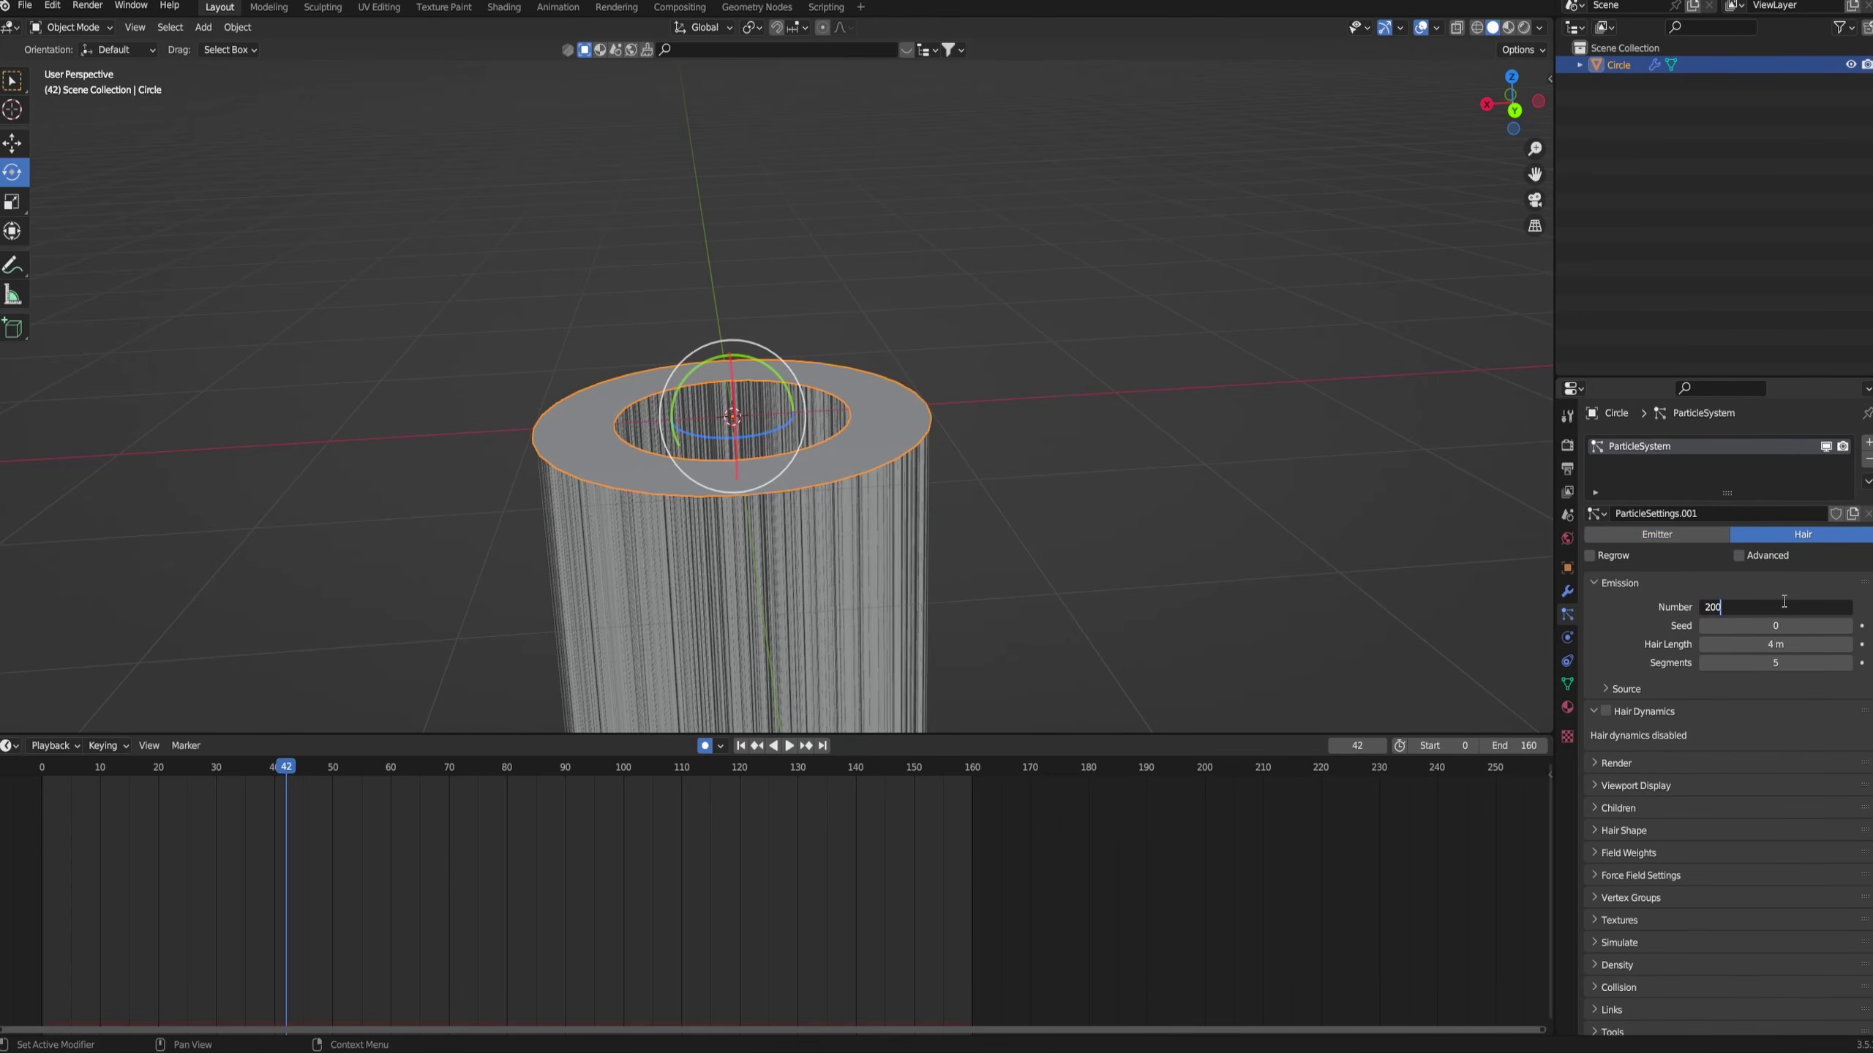
pyautogui.press('Return')
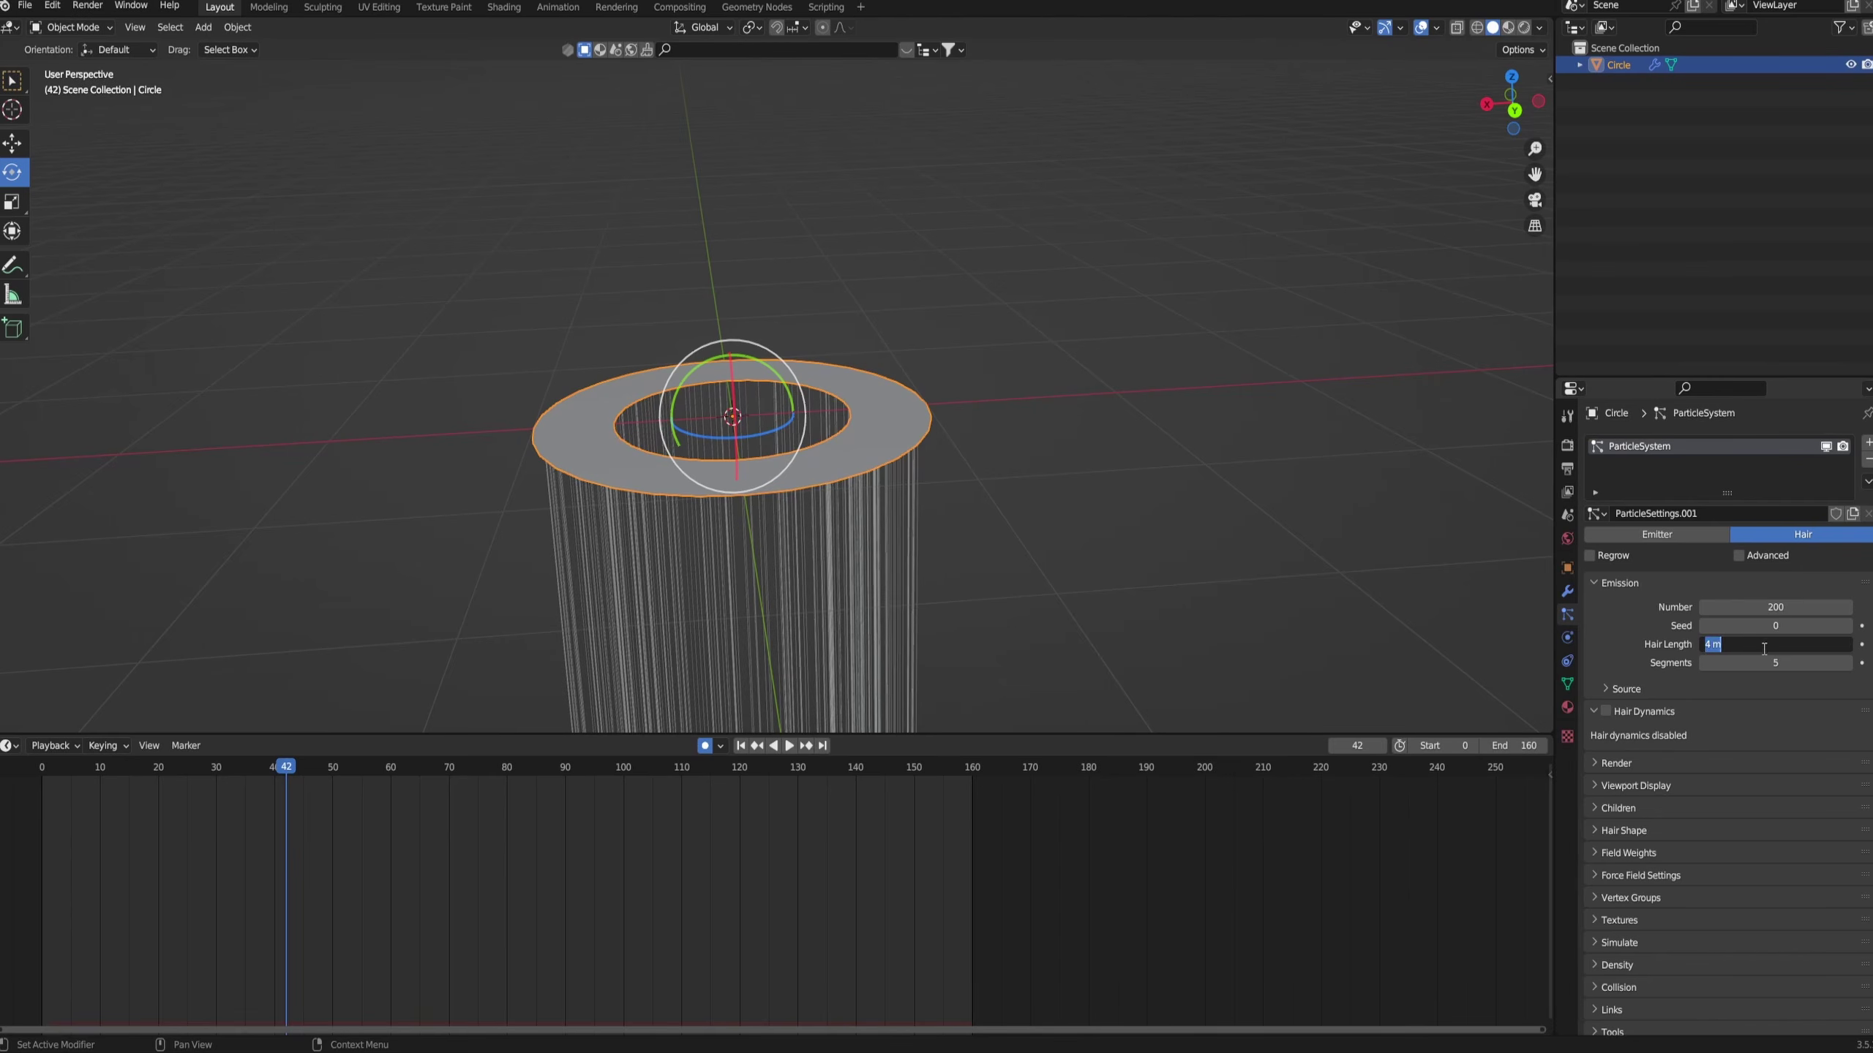
pyautogui.click(1716, 635)
pyautogui.write('1')
pyautogui.press('Return')
# - Flip the ring mesh's normals so the hair grows upward
pyautogui.scroll(-5, 781, 621)
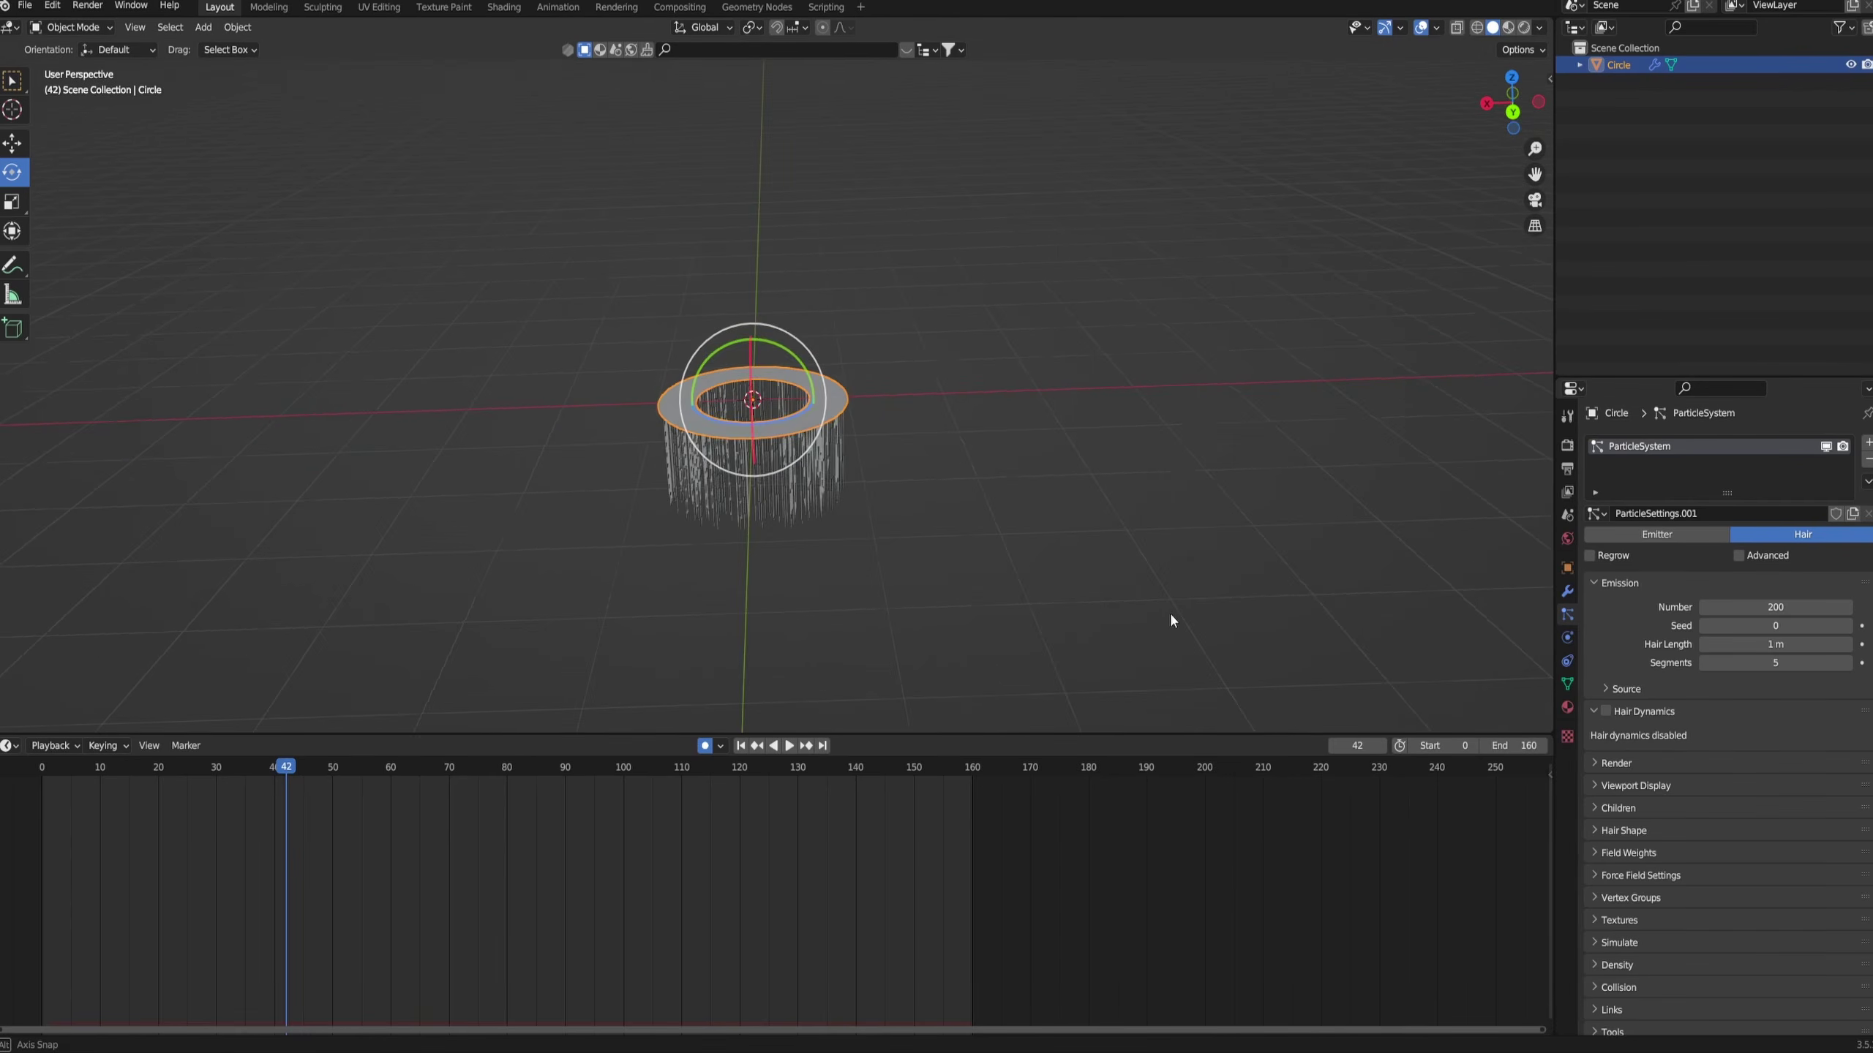
pyautogui.moveTo(1170, 619); pyautogui.dragTo(787, 442, button='middle')
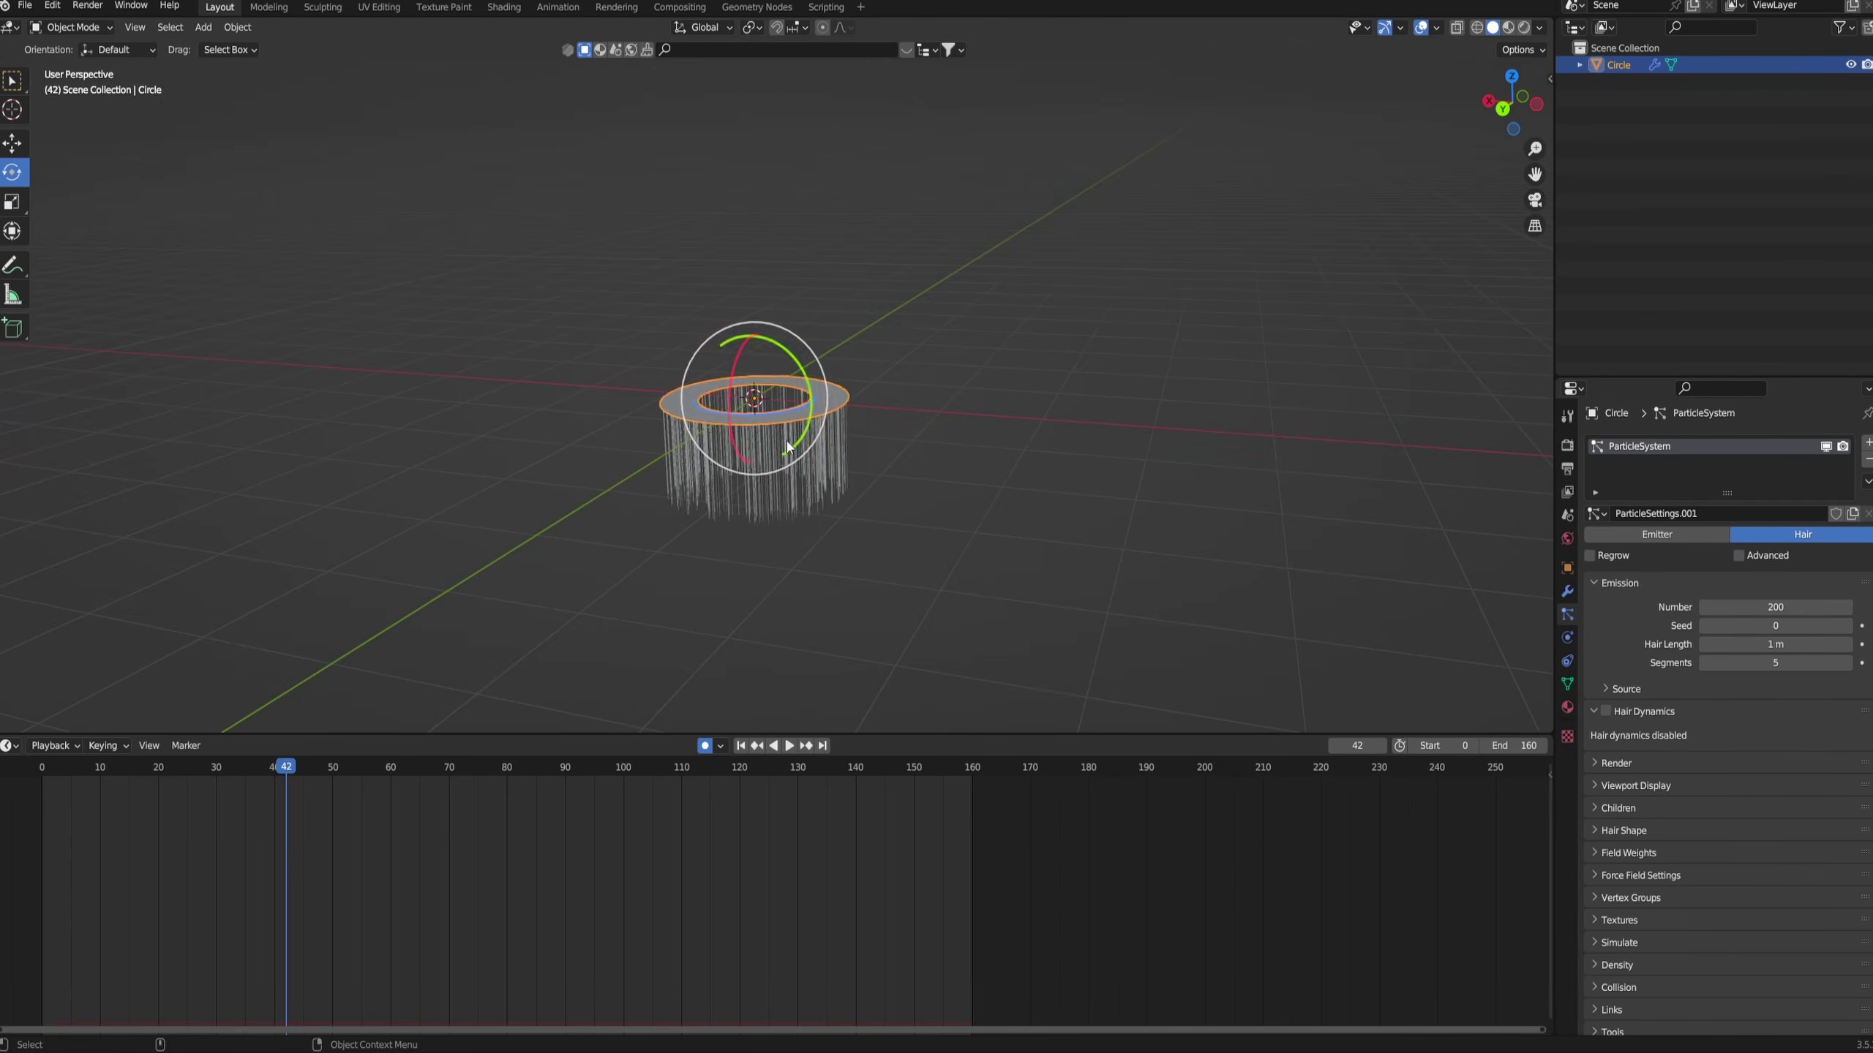
pyautogui.press('Tab')
pyautogui.scroll(4, 777, 412)
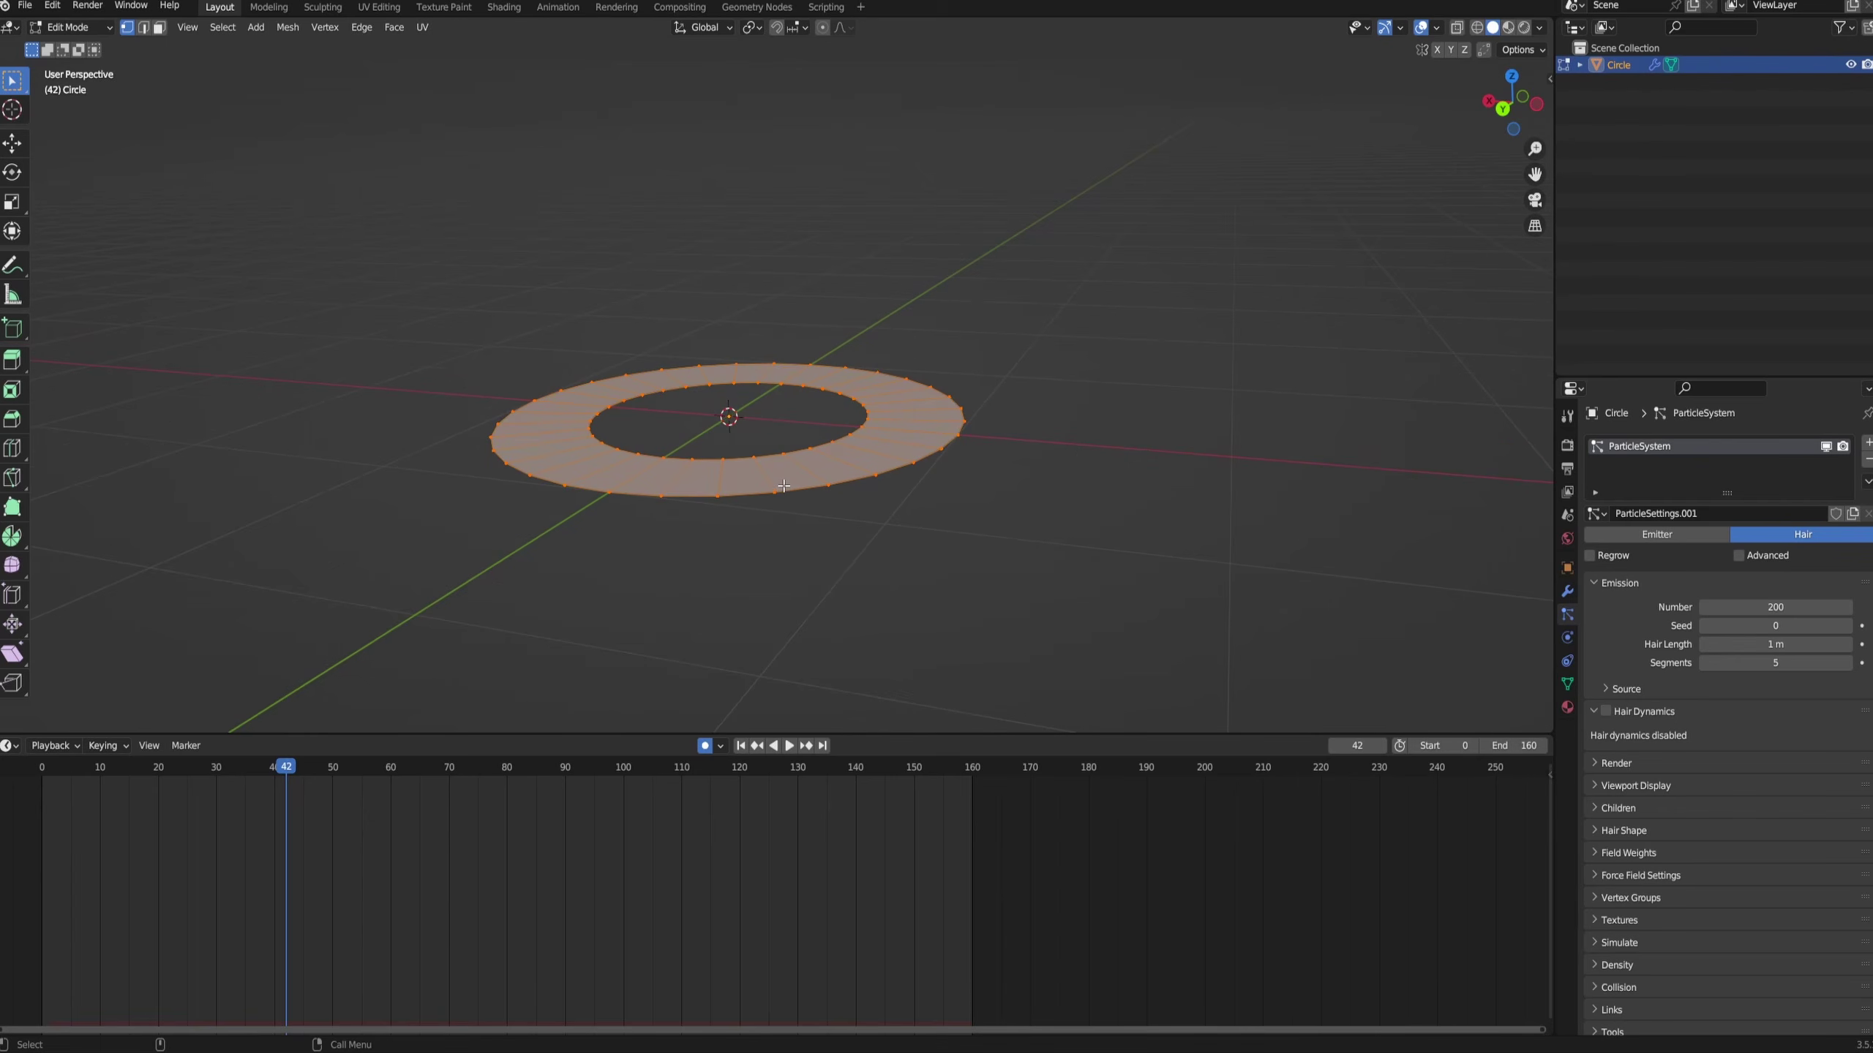
pyautogui.rightClick(782, 487)
pyautogui.press('Escape')
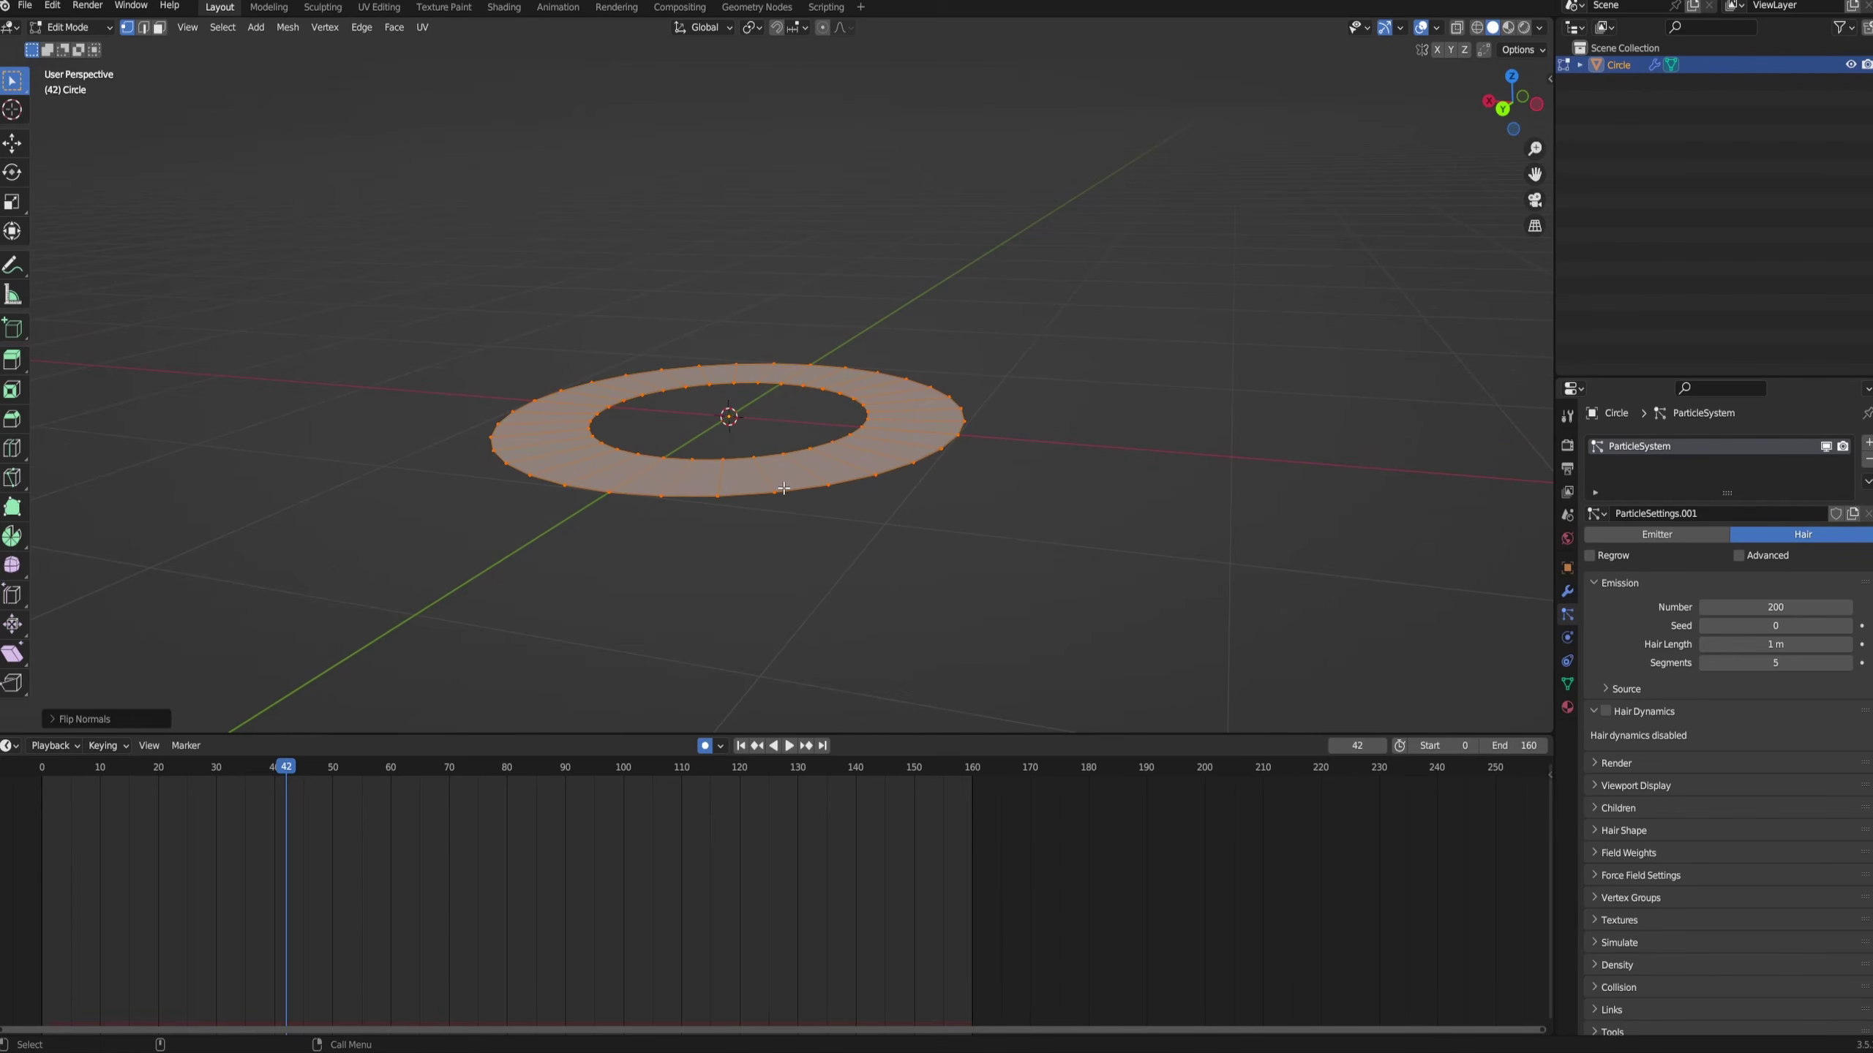
pyautogui.press('Tab')
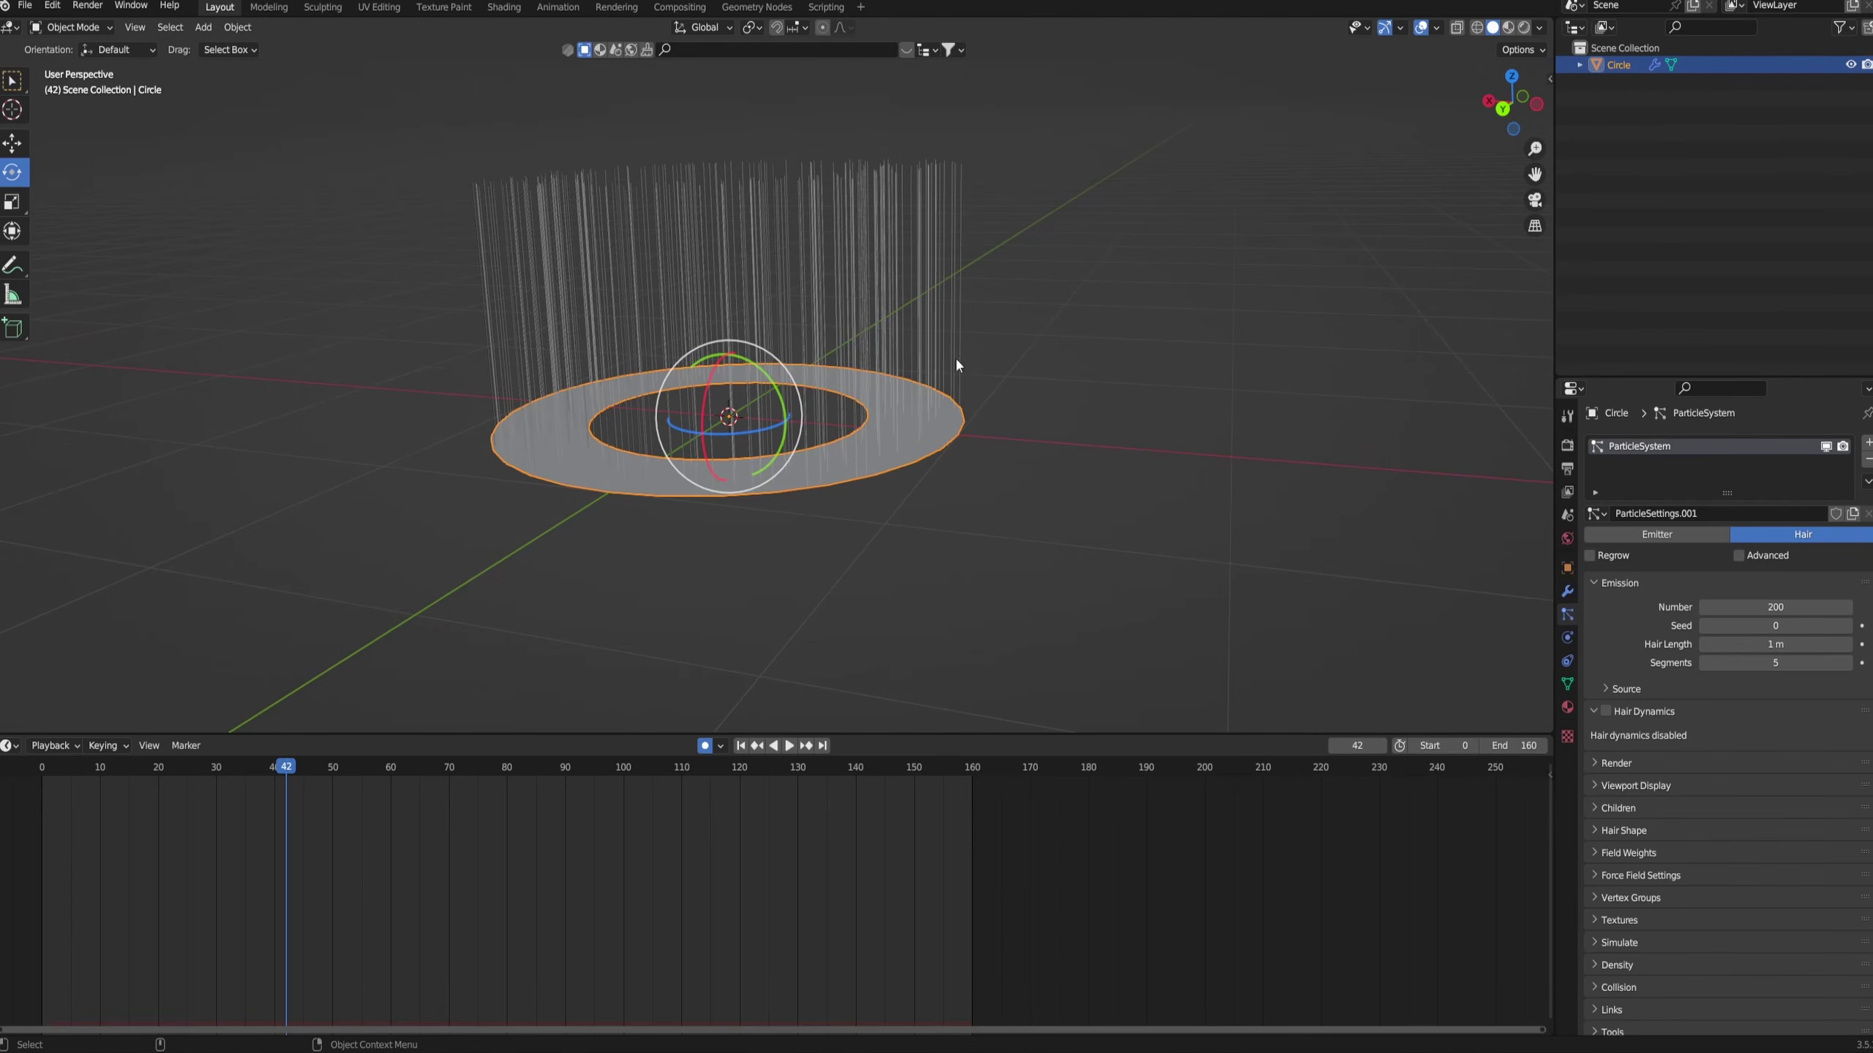
# - Set the hair segments to 12 and enable Hair Dynamics for the particle system
pyautogui.keyDown('shift'); pyautogui.moveTo(996, 345); pyautogui.dragTo(1025, 409, button='middle'); pyautogui.keyUp('shift')
pyautogui.scroll(2, 1033, 410)
pyautogui.scroll(-1, 1070, 537)
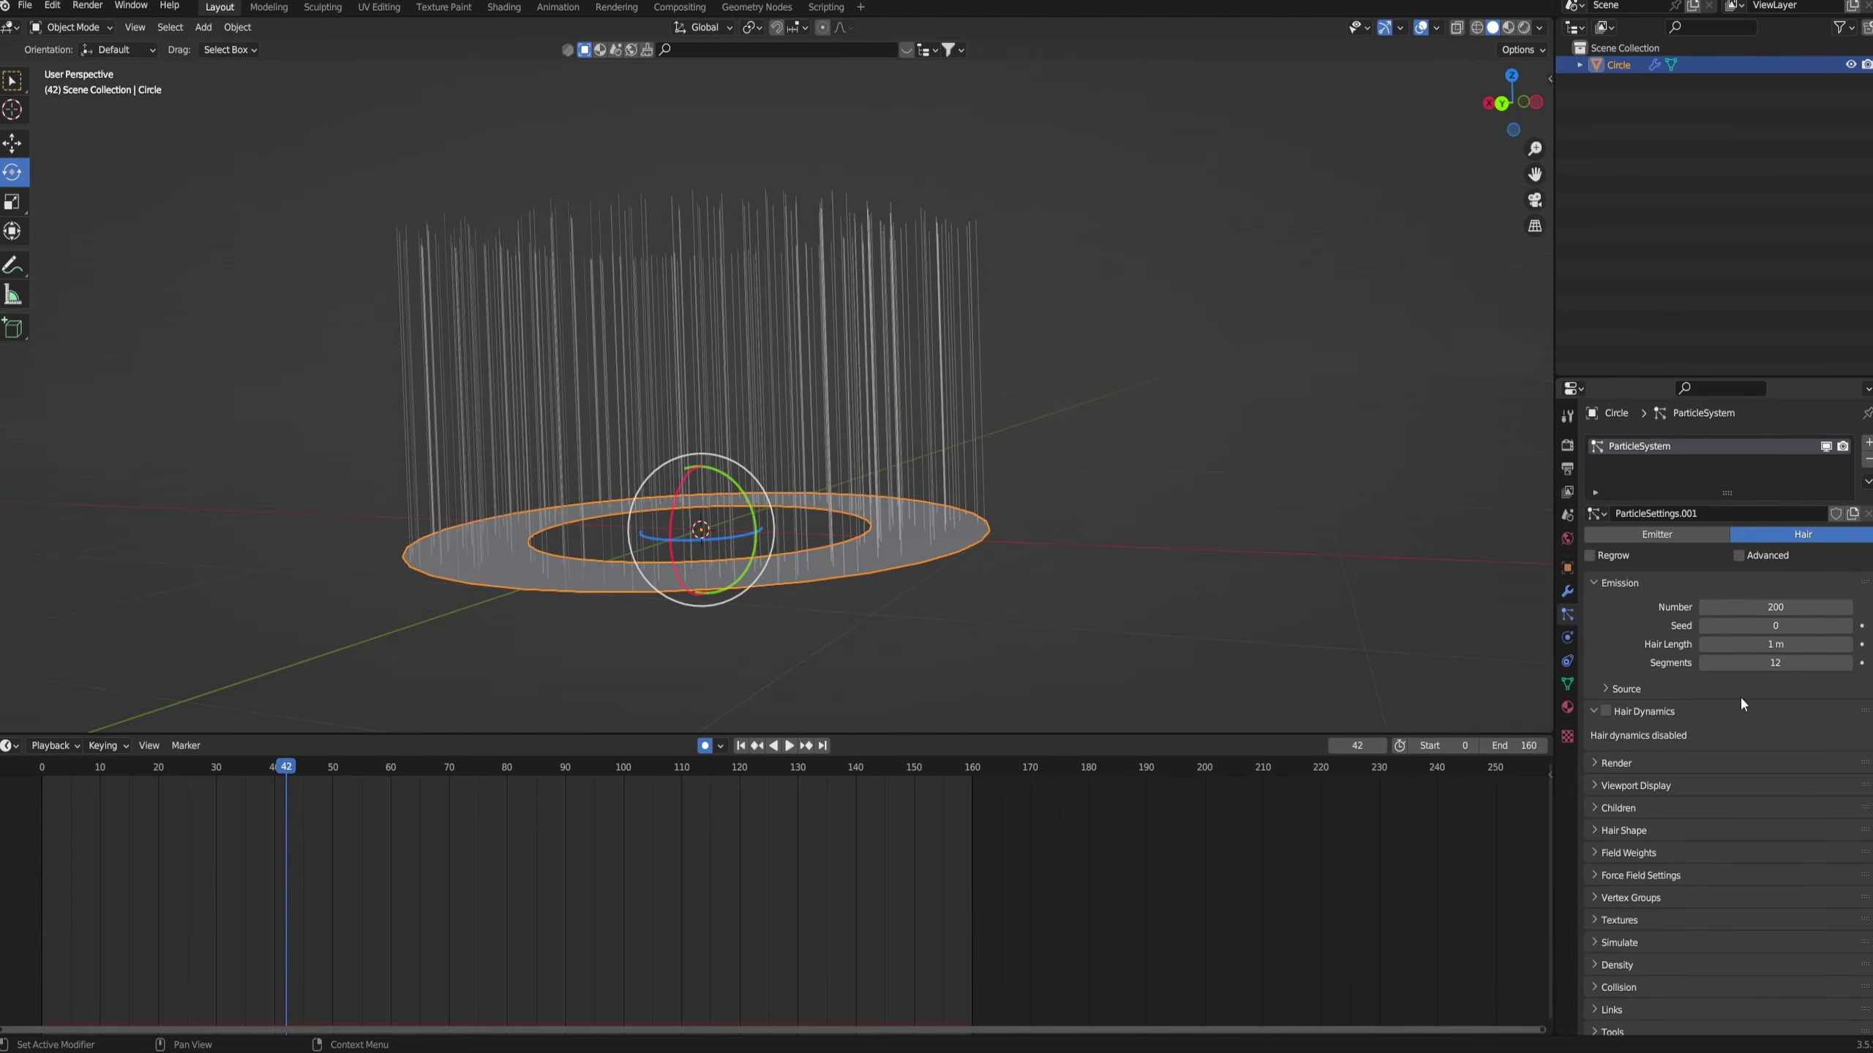
pyautogui.click(1605, 710)
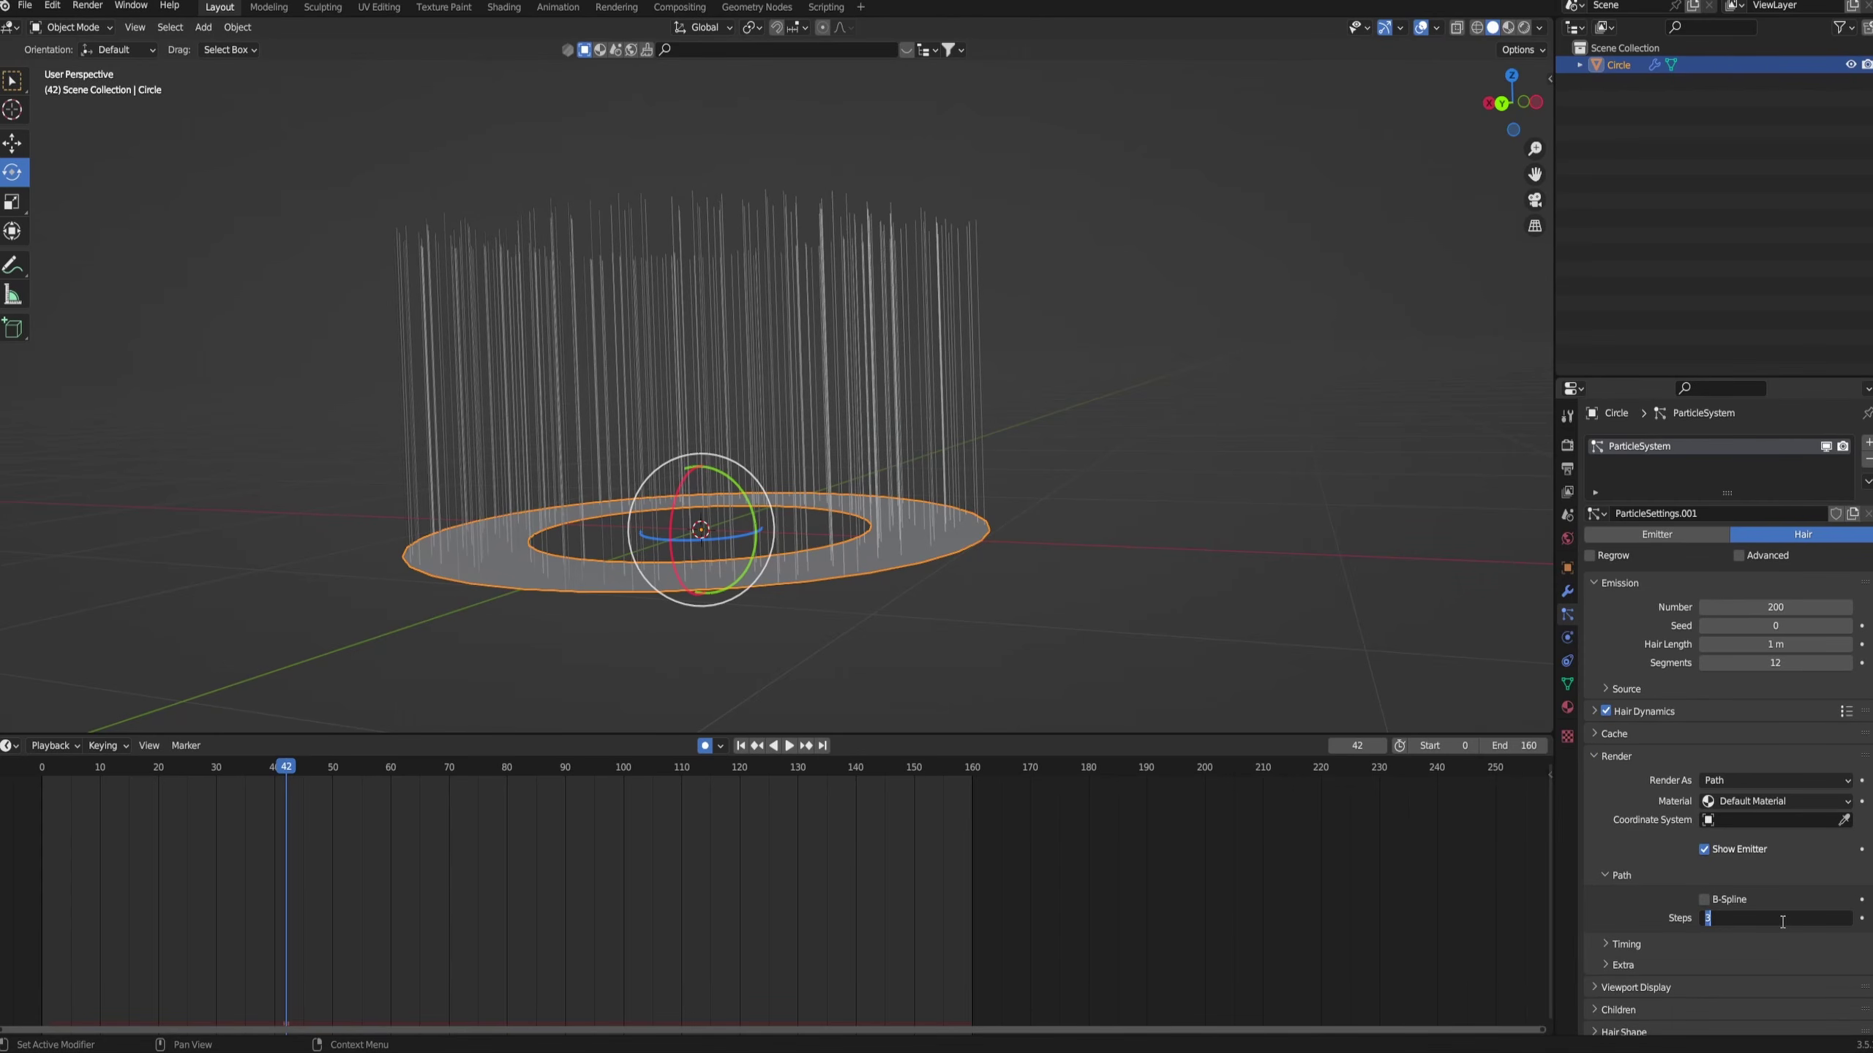
# - Set the hair's viewport strand steps to 8 and its gravity field weight to 0
pyautogui.click(1589, 751)
pyautogui.click(1589, 779)
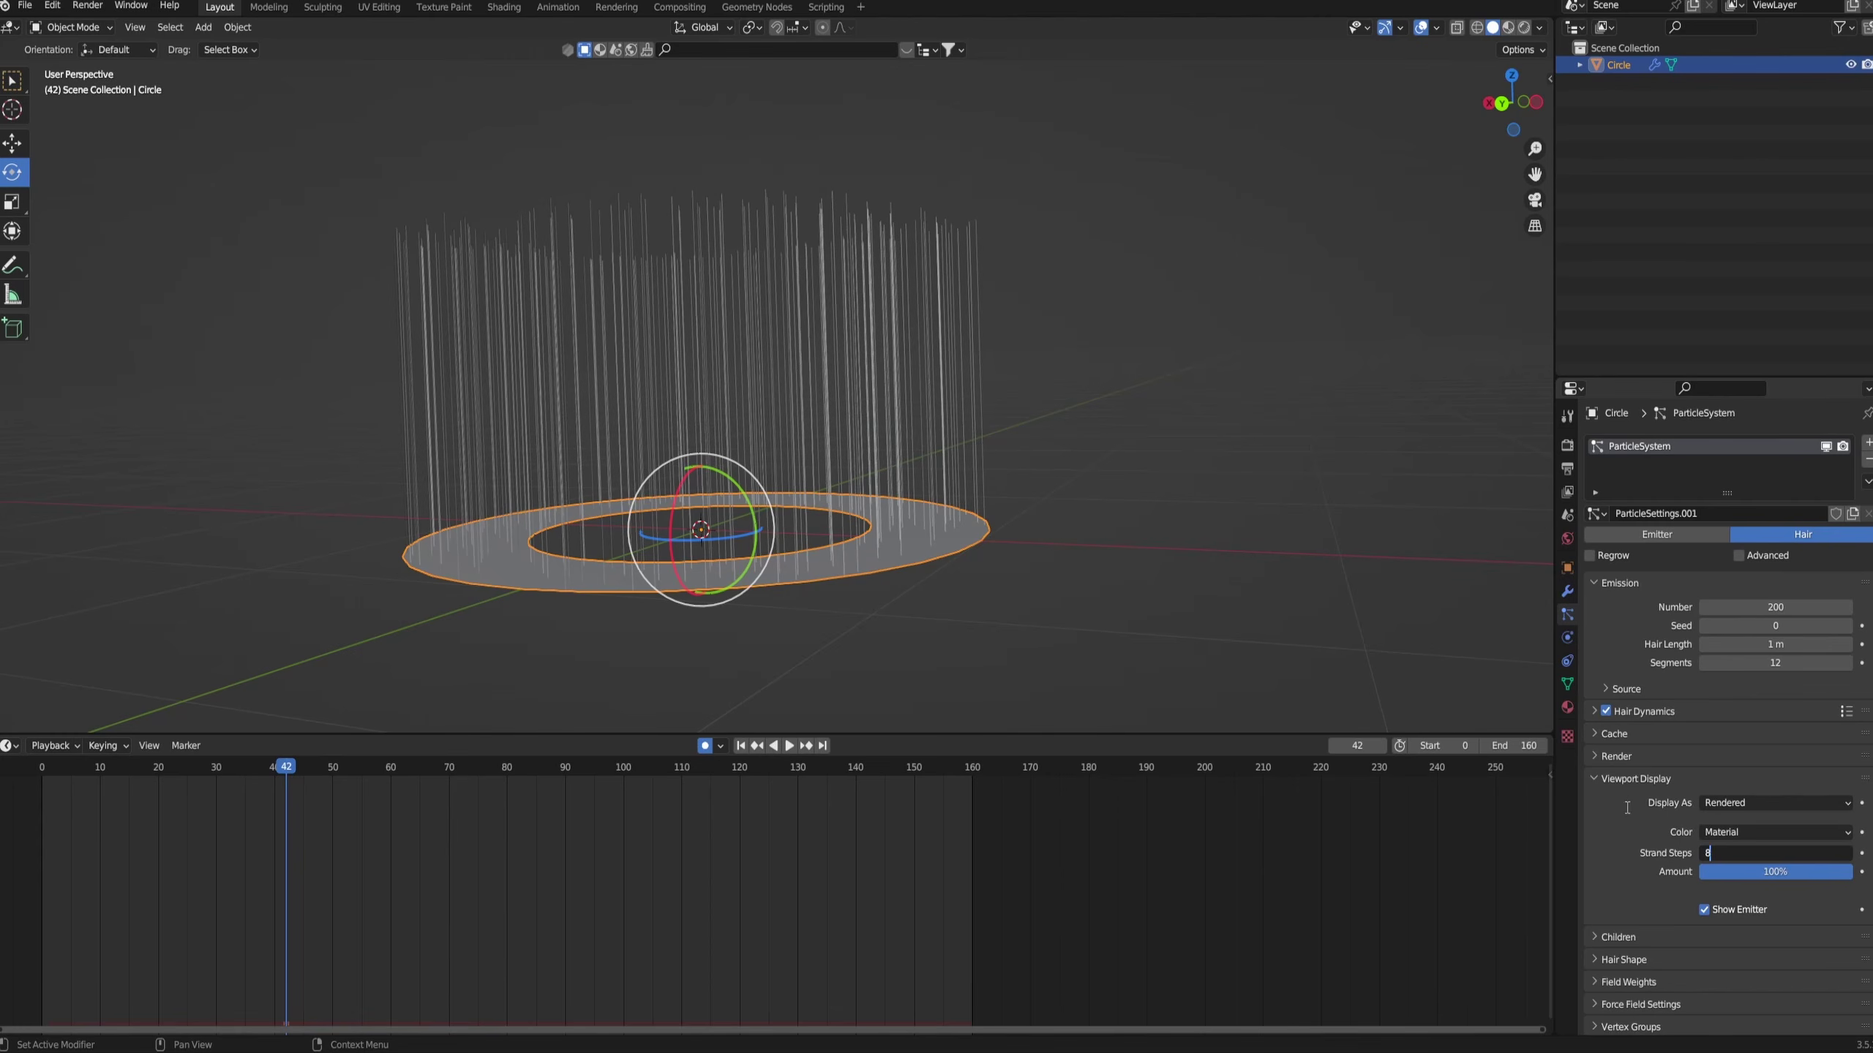
pyautogui.click(1594, 779)
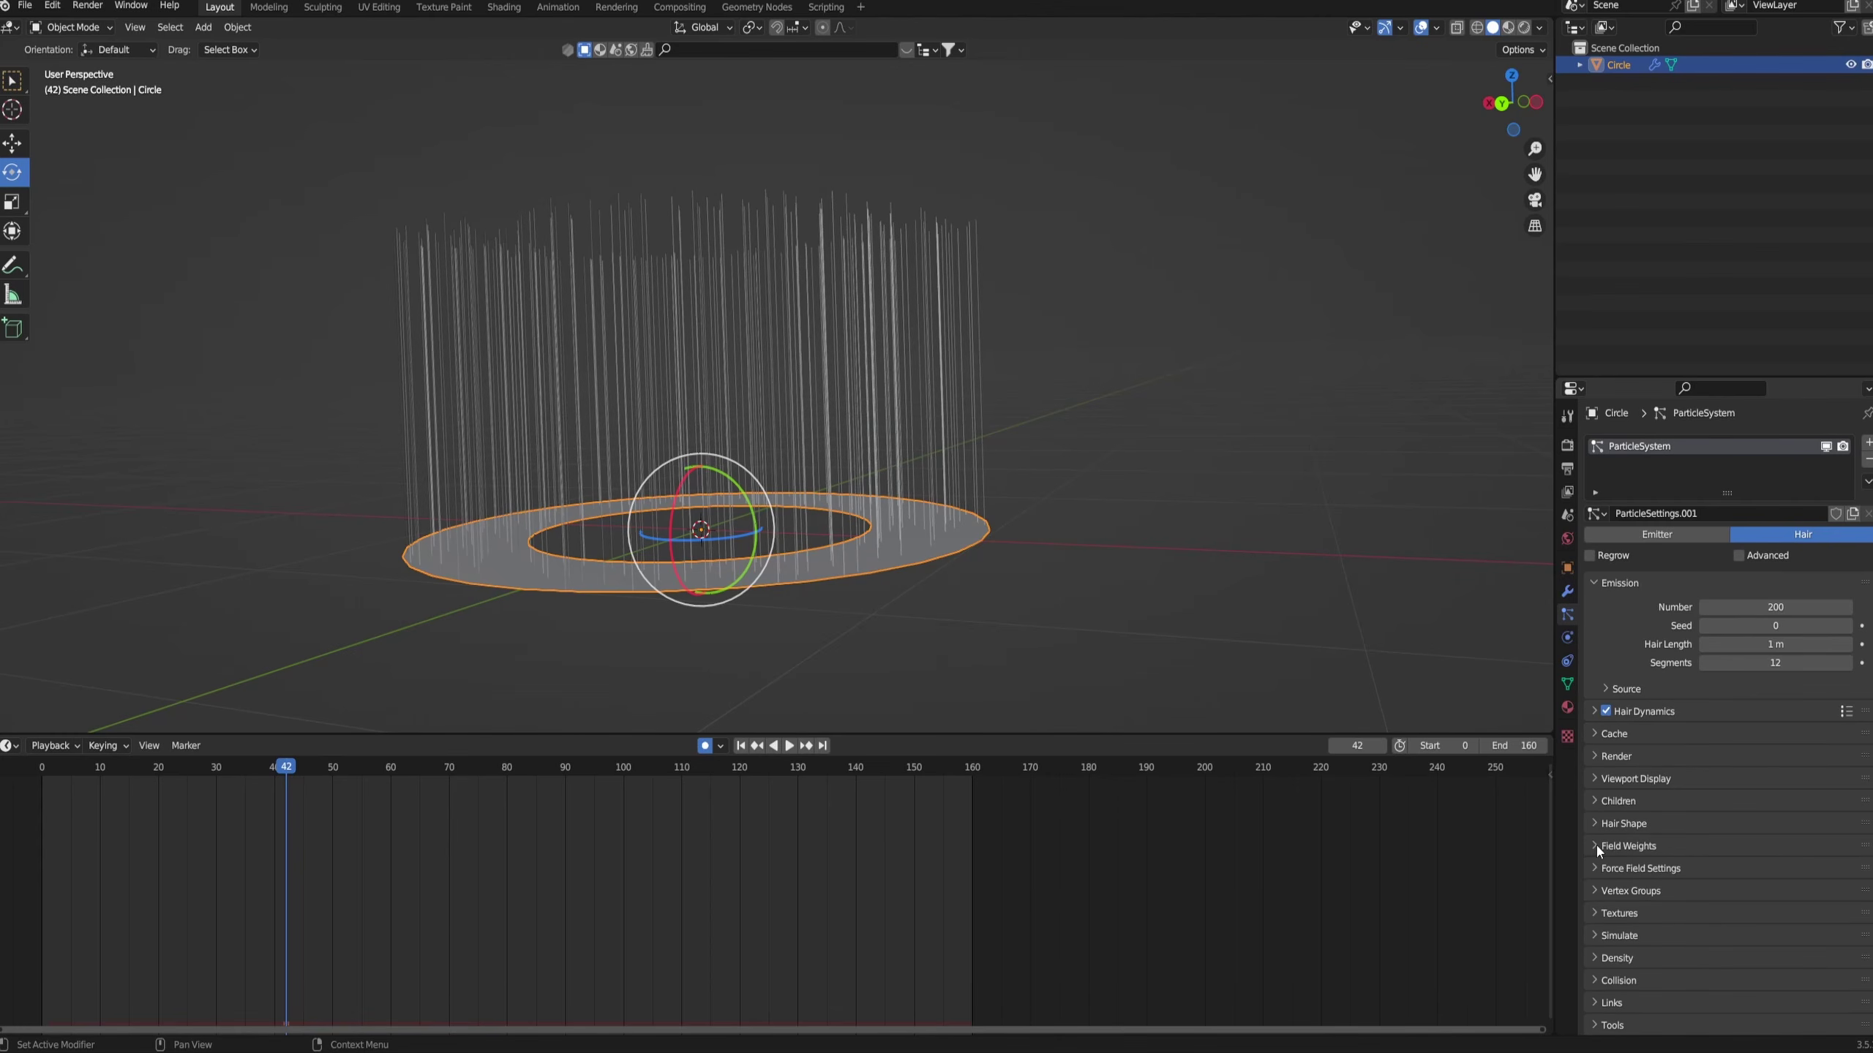
pyautogui.click(1599, 847)
pyautogui.moveTo(1804, 892); pyautogui.dragTo(1782, 891)
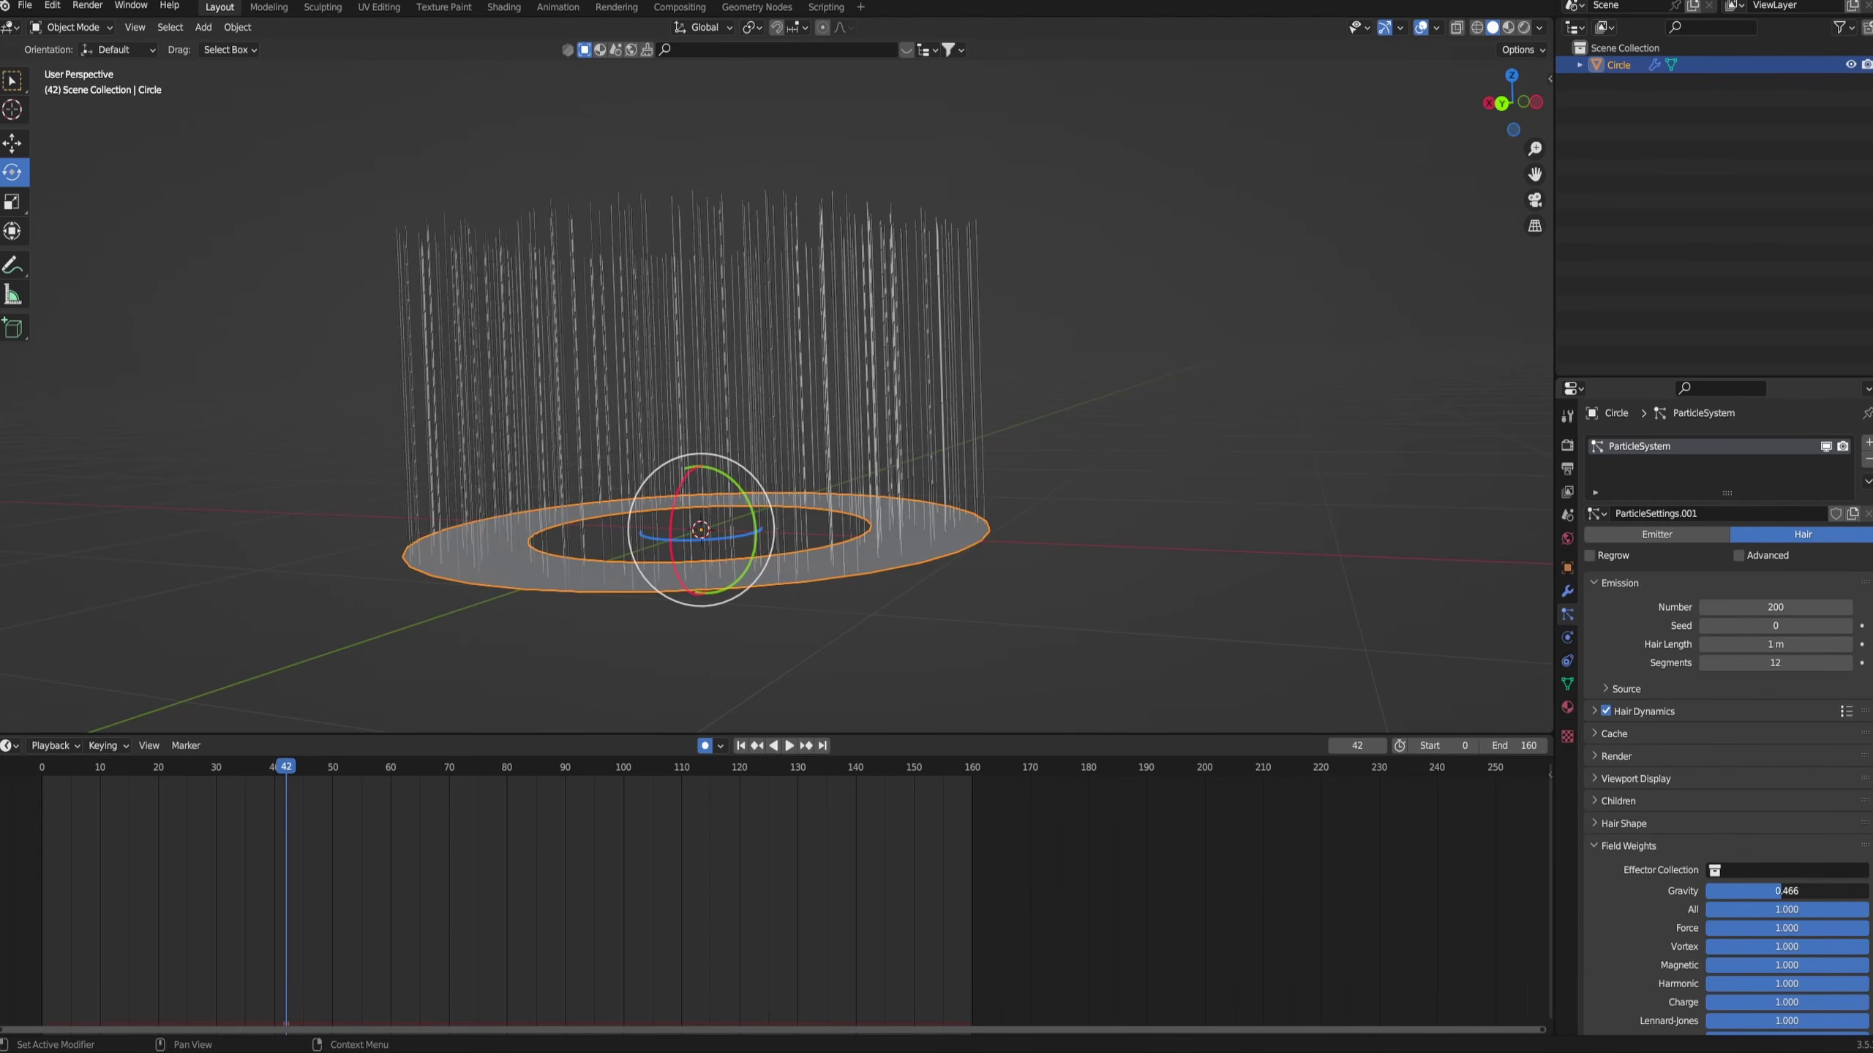
# - Open the scene's render Curves settings and examine the Rounded Ribbons hair up close in rendered shading
pyautogui.click(1568, 447)
pyautogui.click(1621, 530)
pyautogui.scroll(-1, 1630, 583)
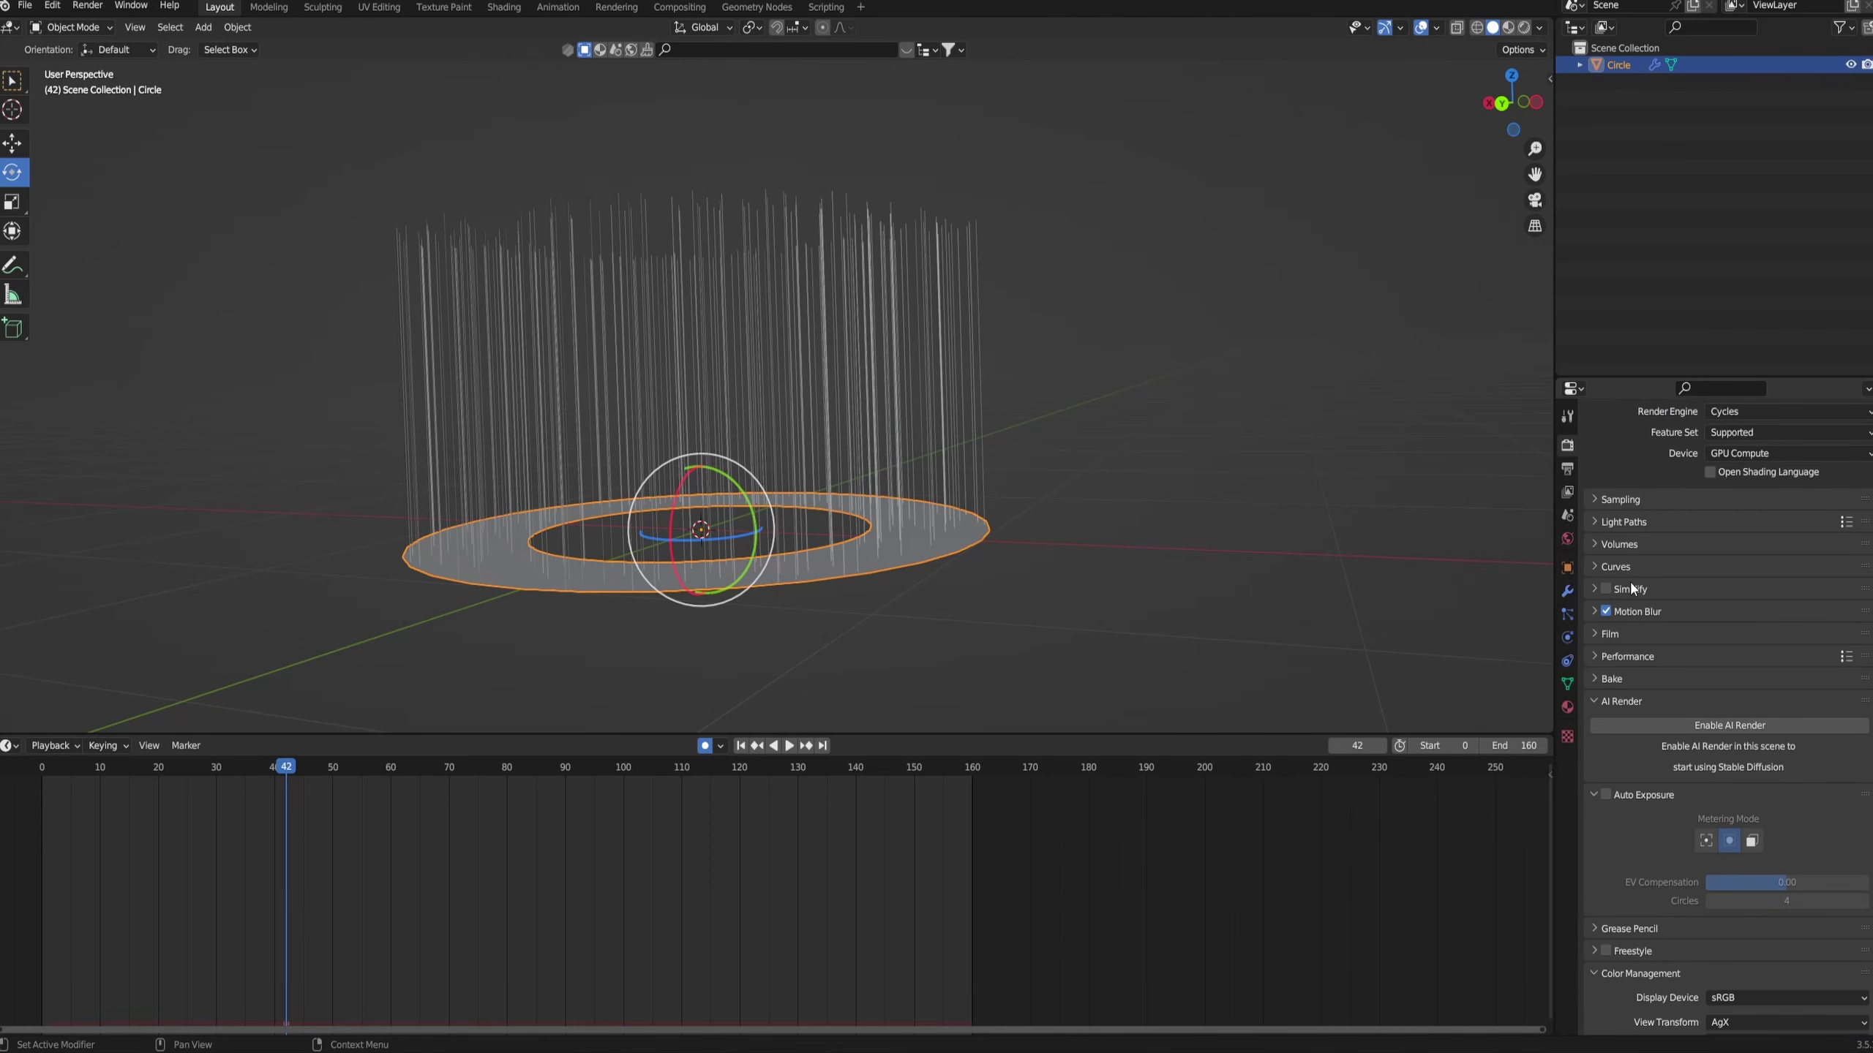
pyautogui.scroll(1, 1638, 635)
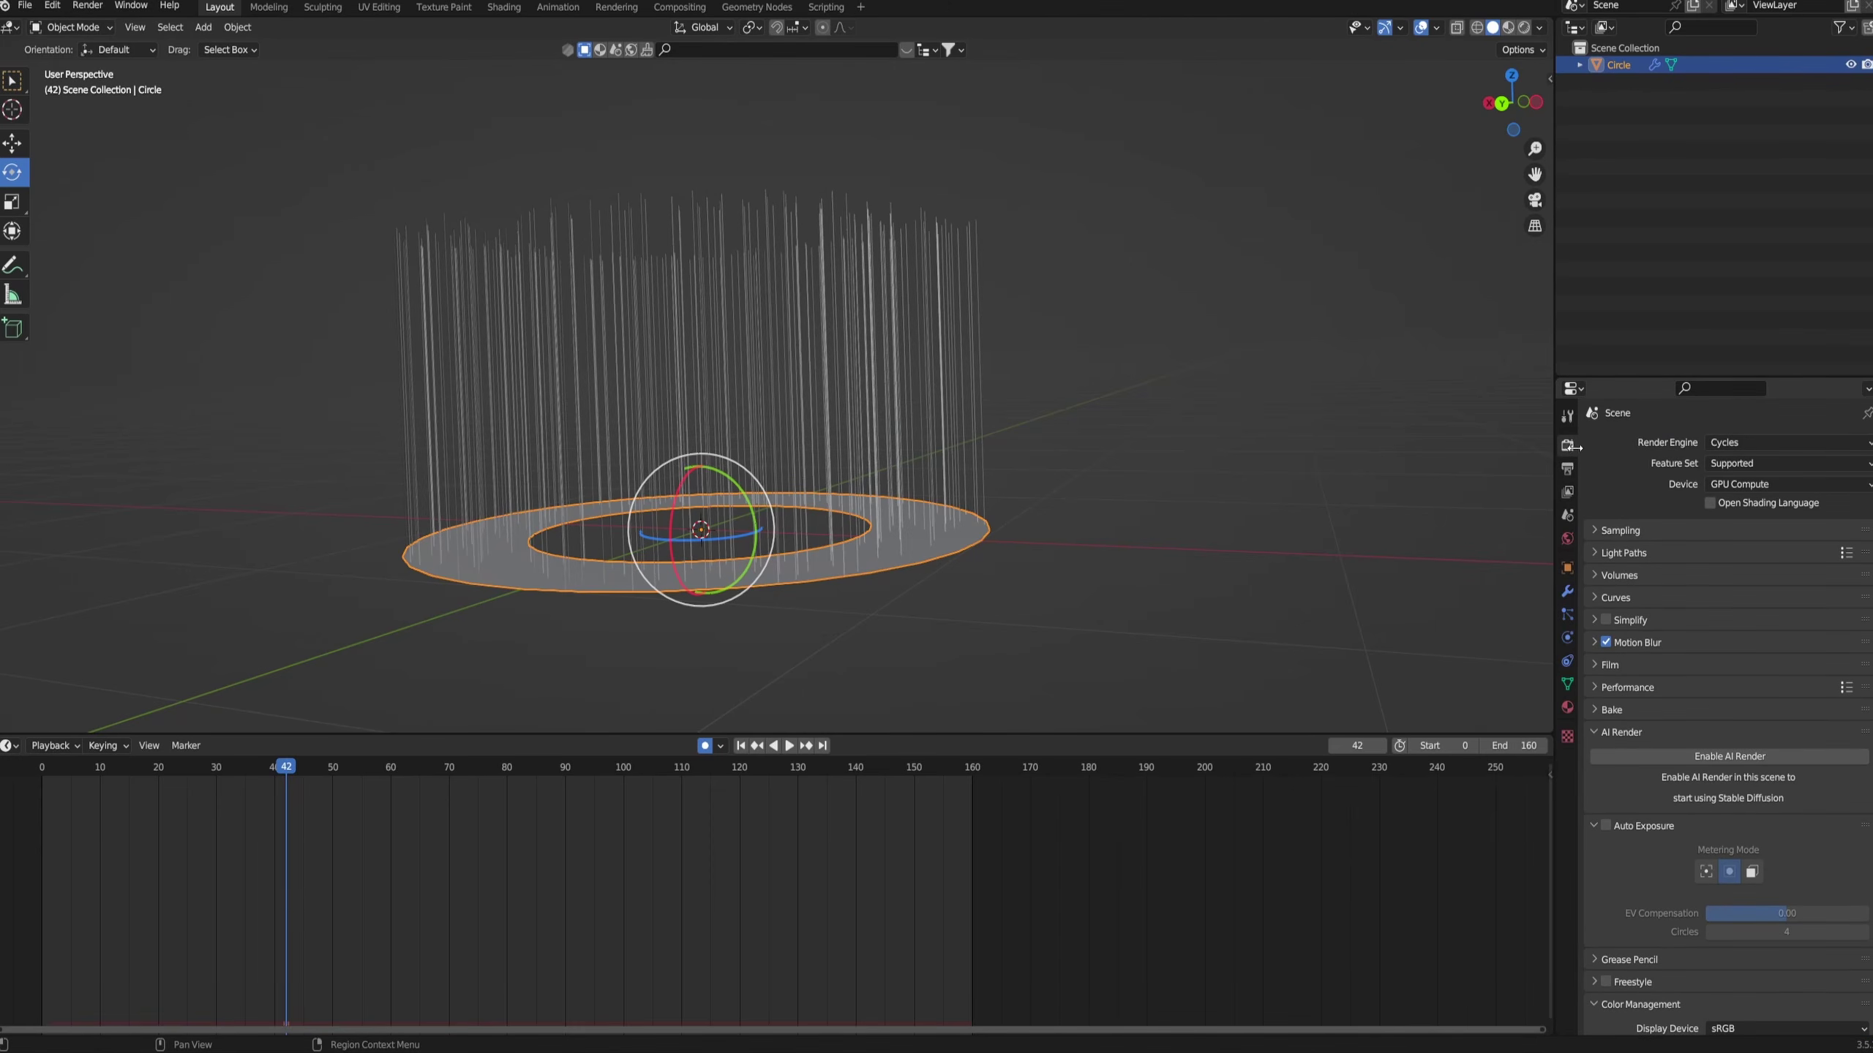
pyautogui.click(1595, 597)
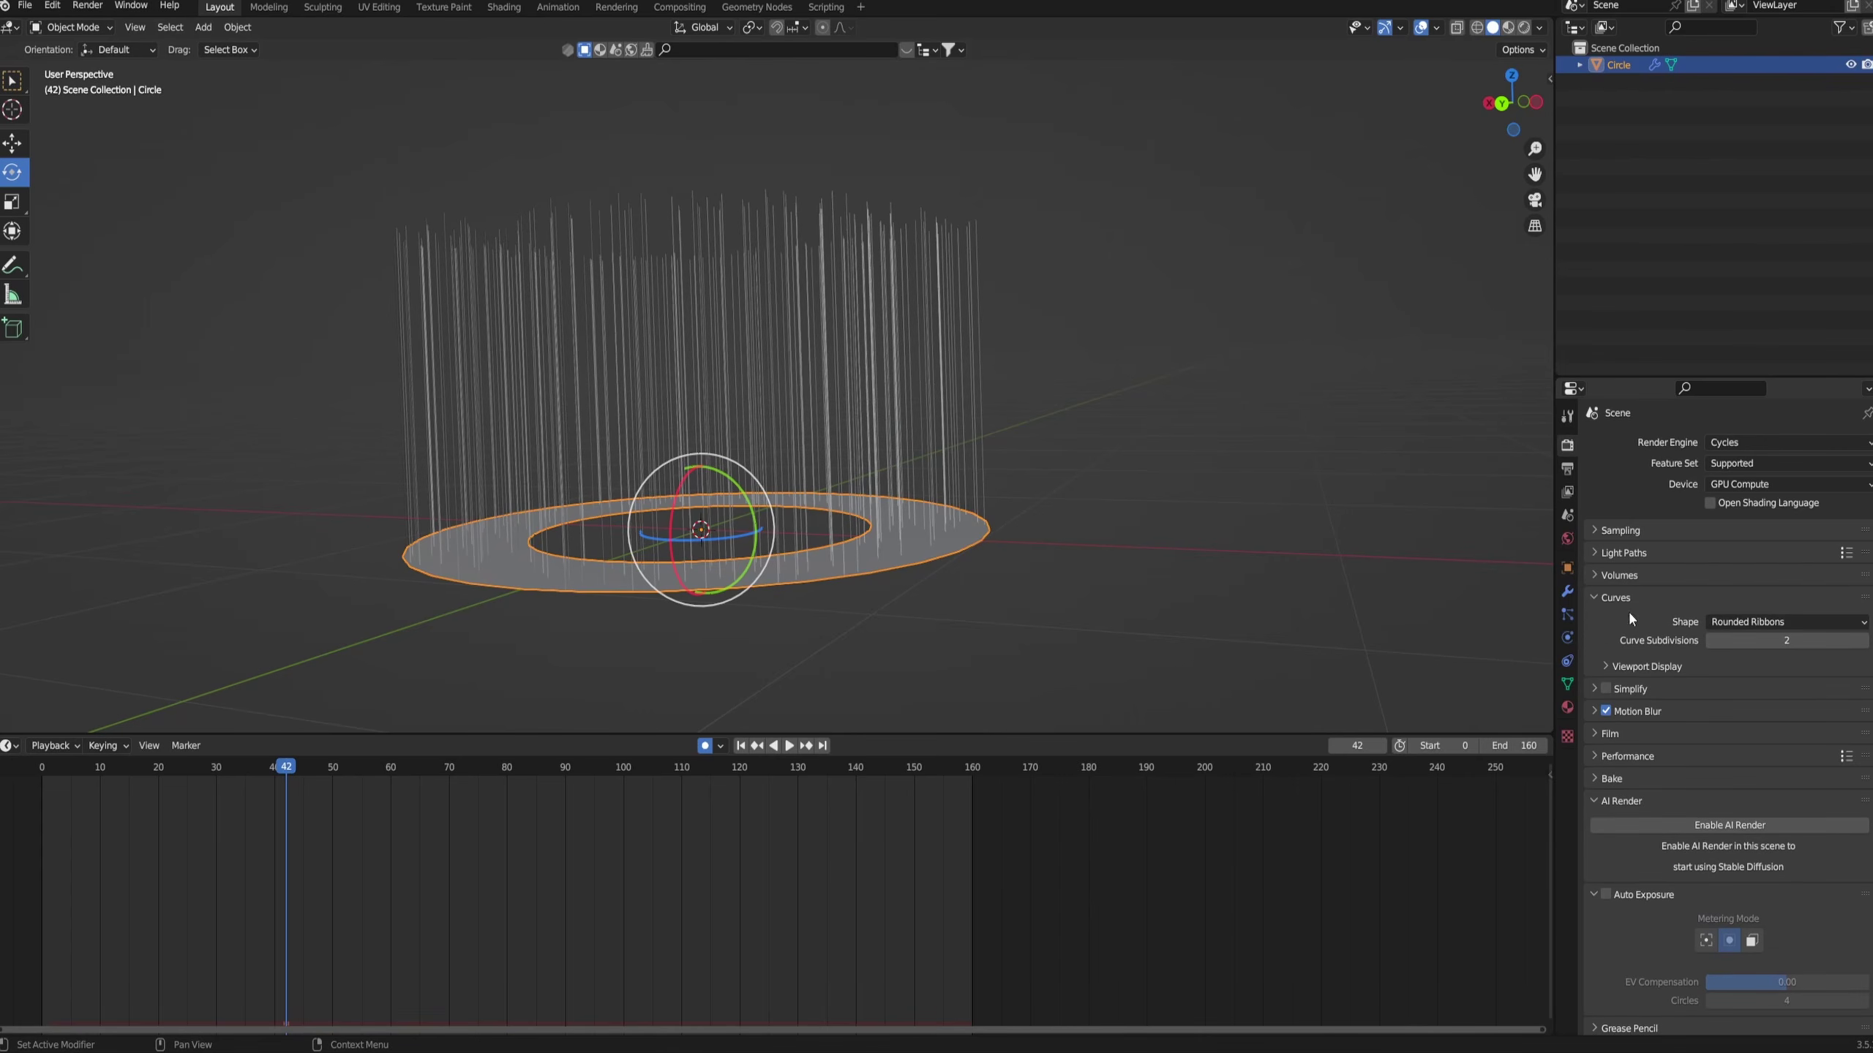
pyautogui.click(1779, 622)
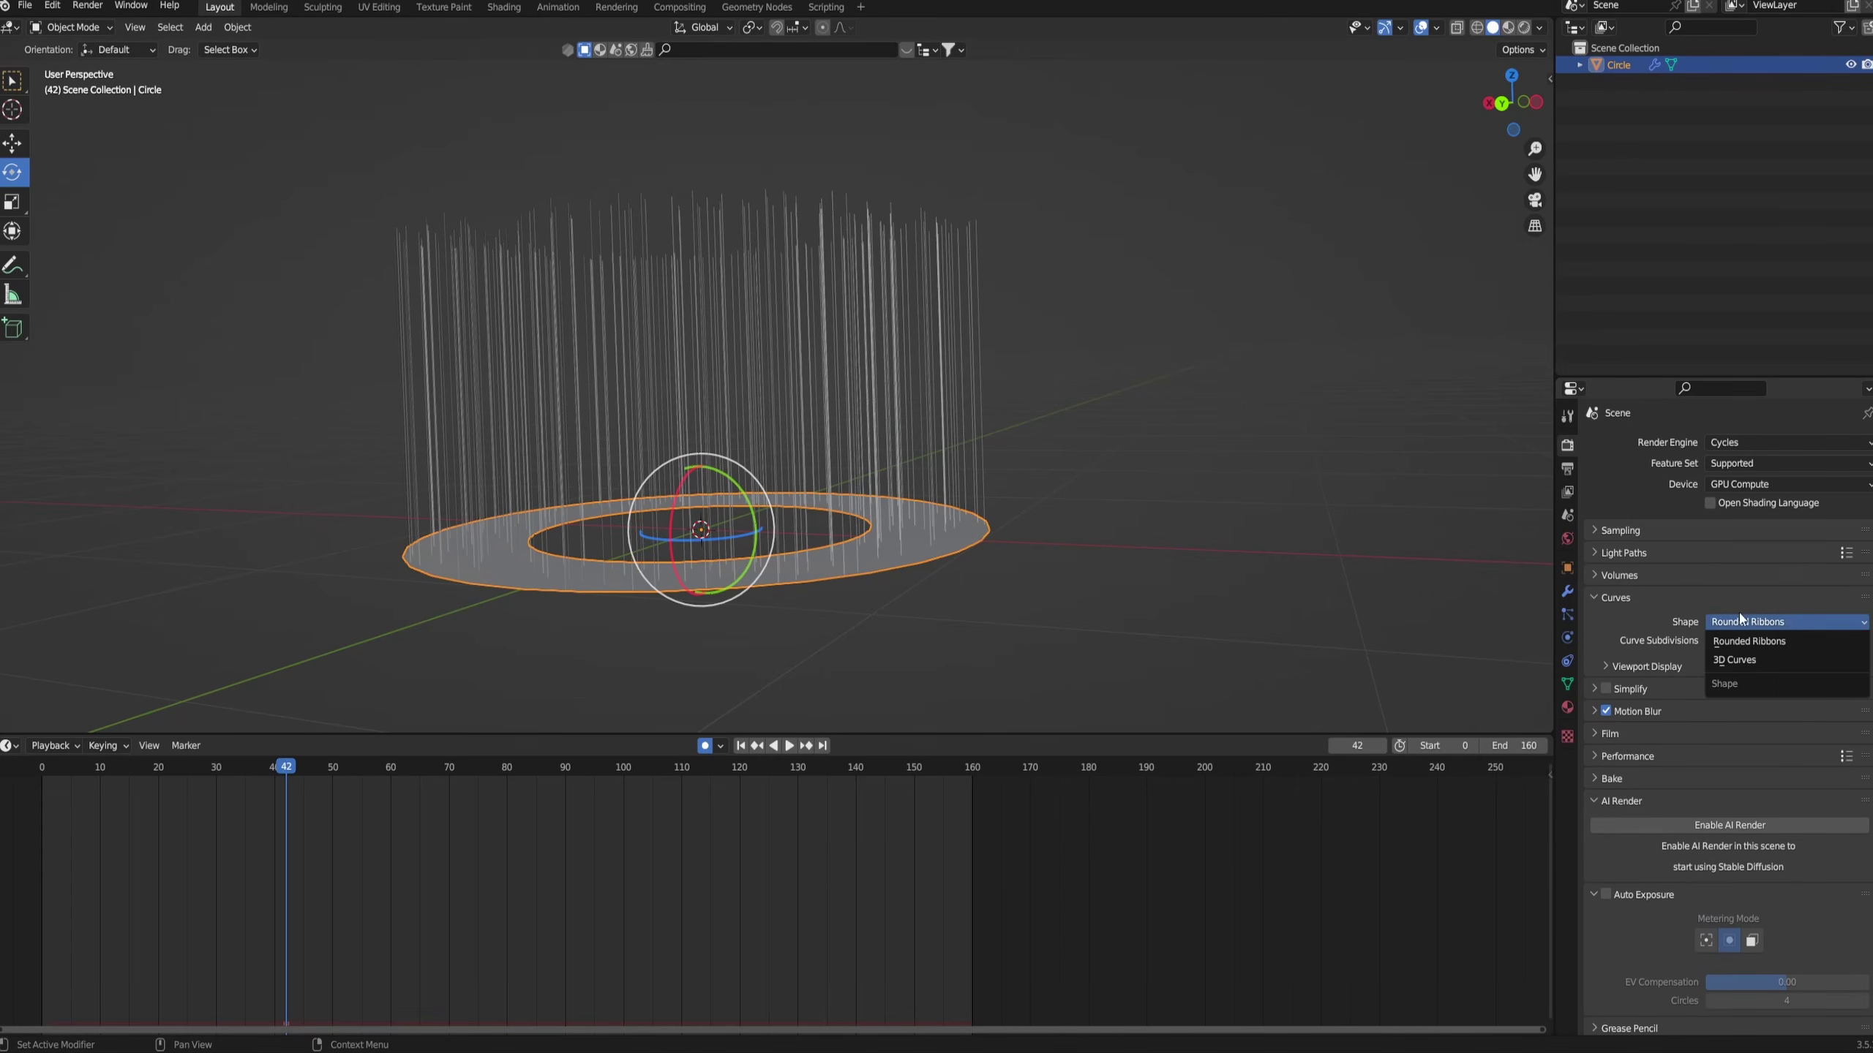
pyautogui.press('z')
pyautogui.click(1189, 105)
pyautogui.scroll(8, 752, 527)
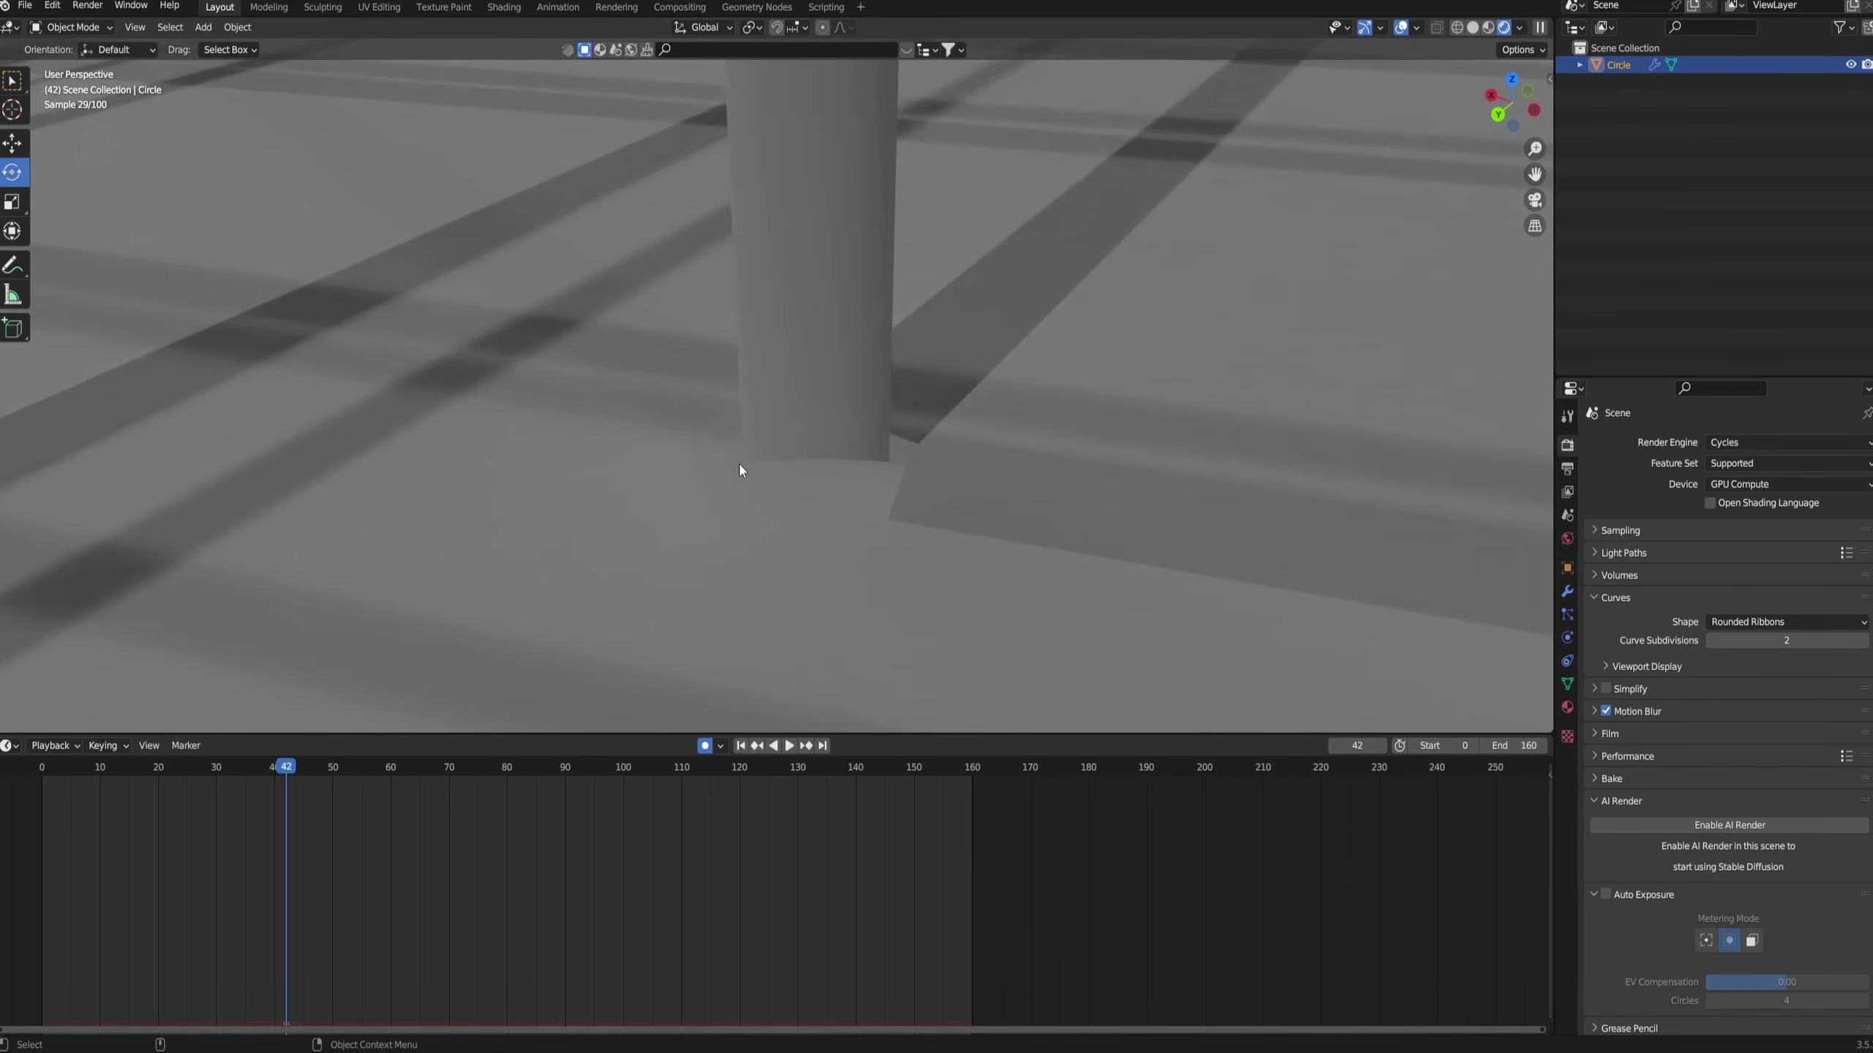
pyautogui.scroll(-6, 740, 466)
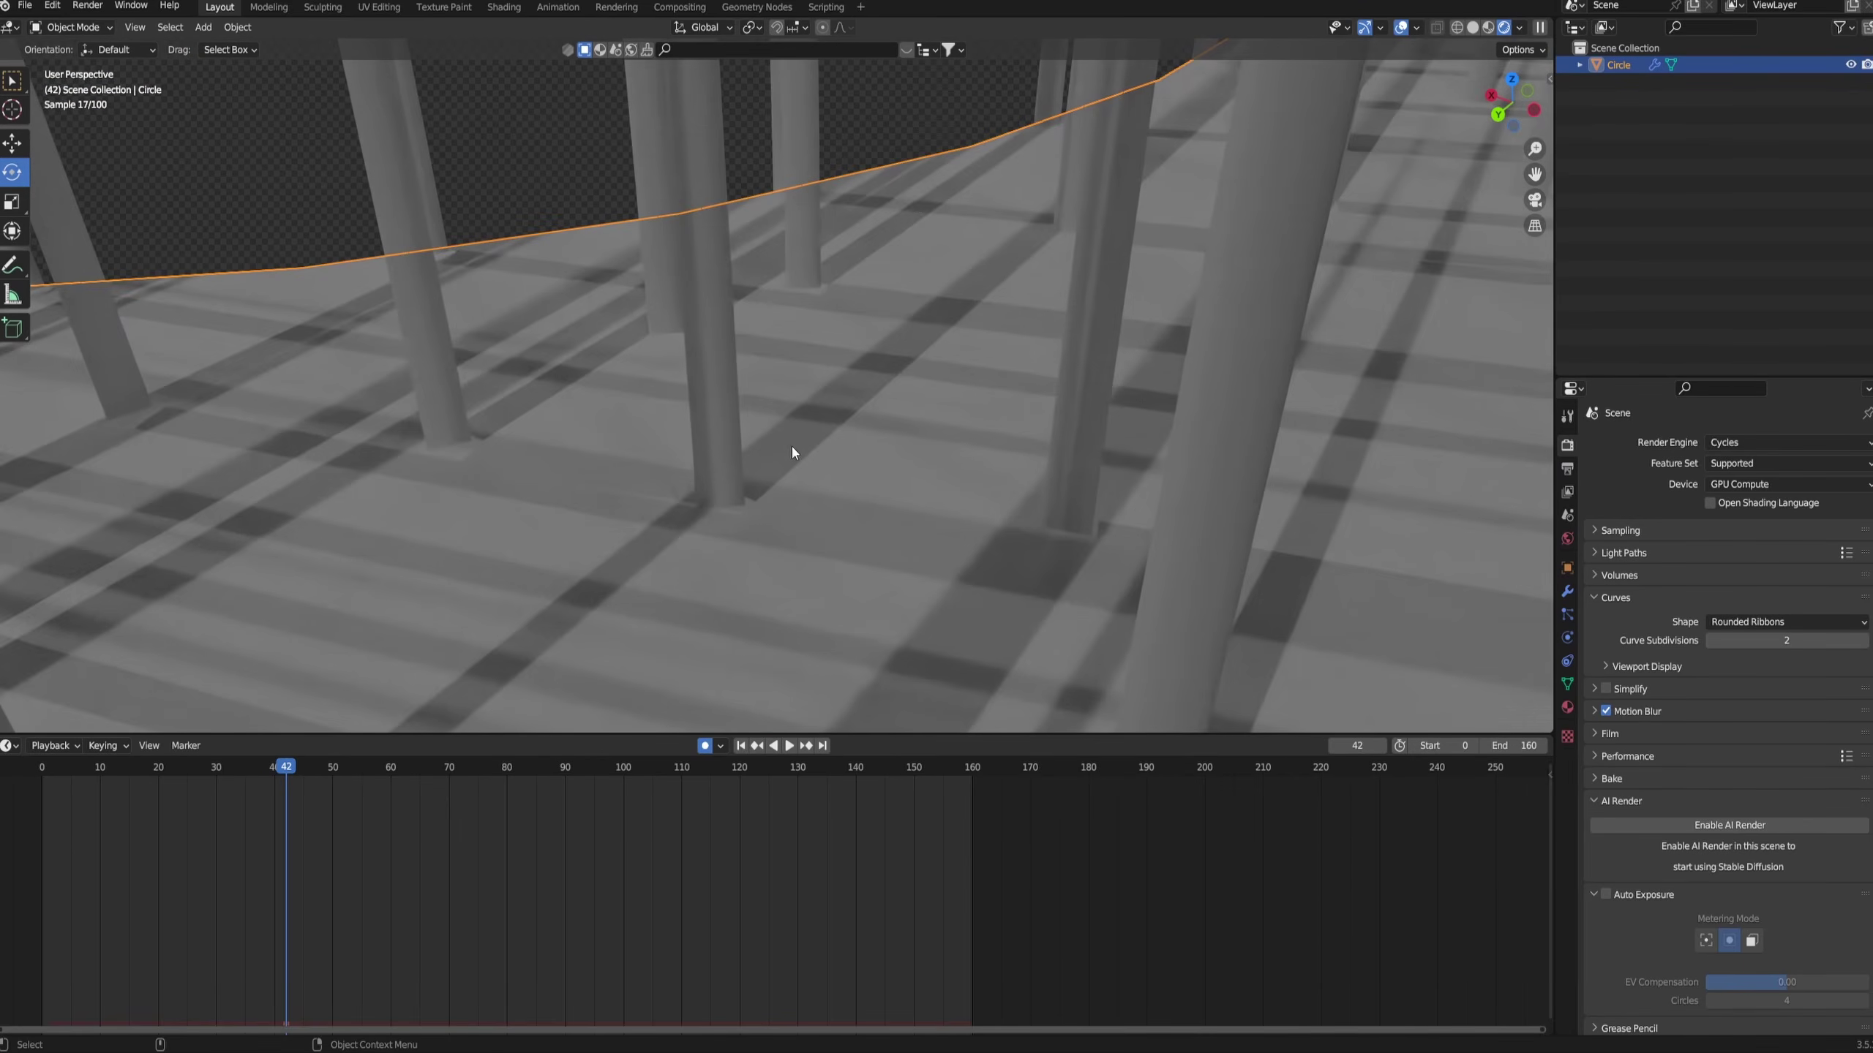
pyautogui.scroll(-5, 791, 453)
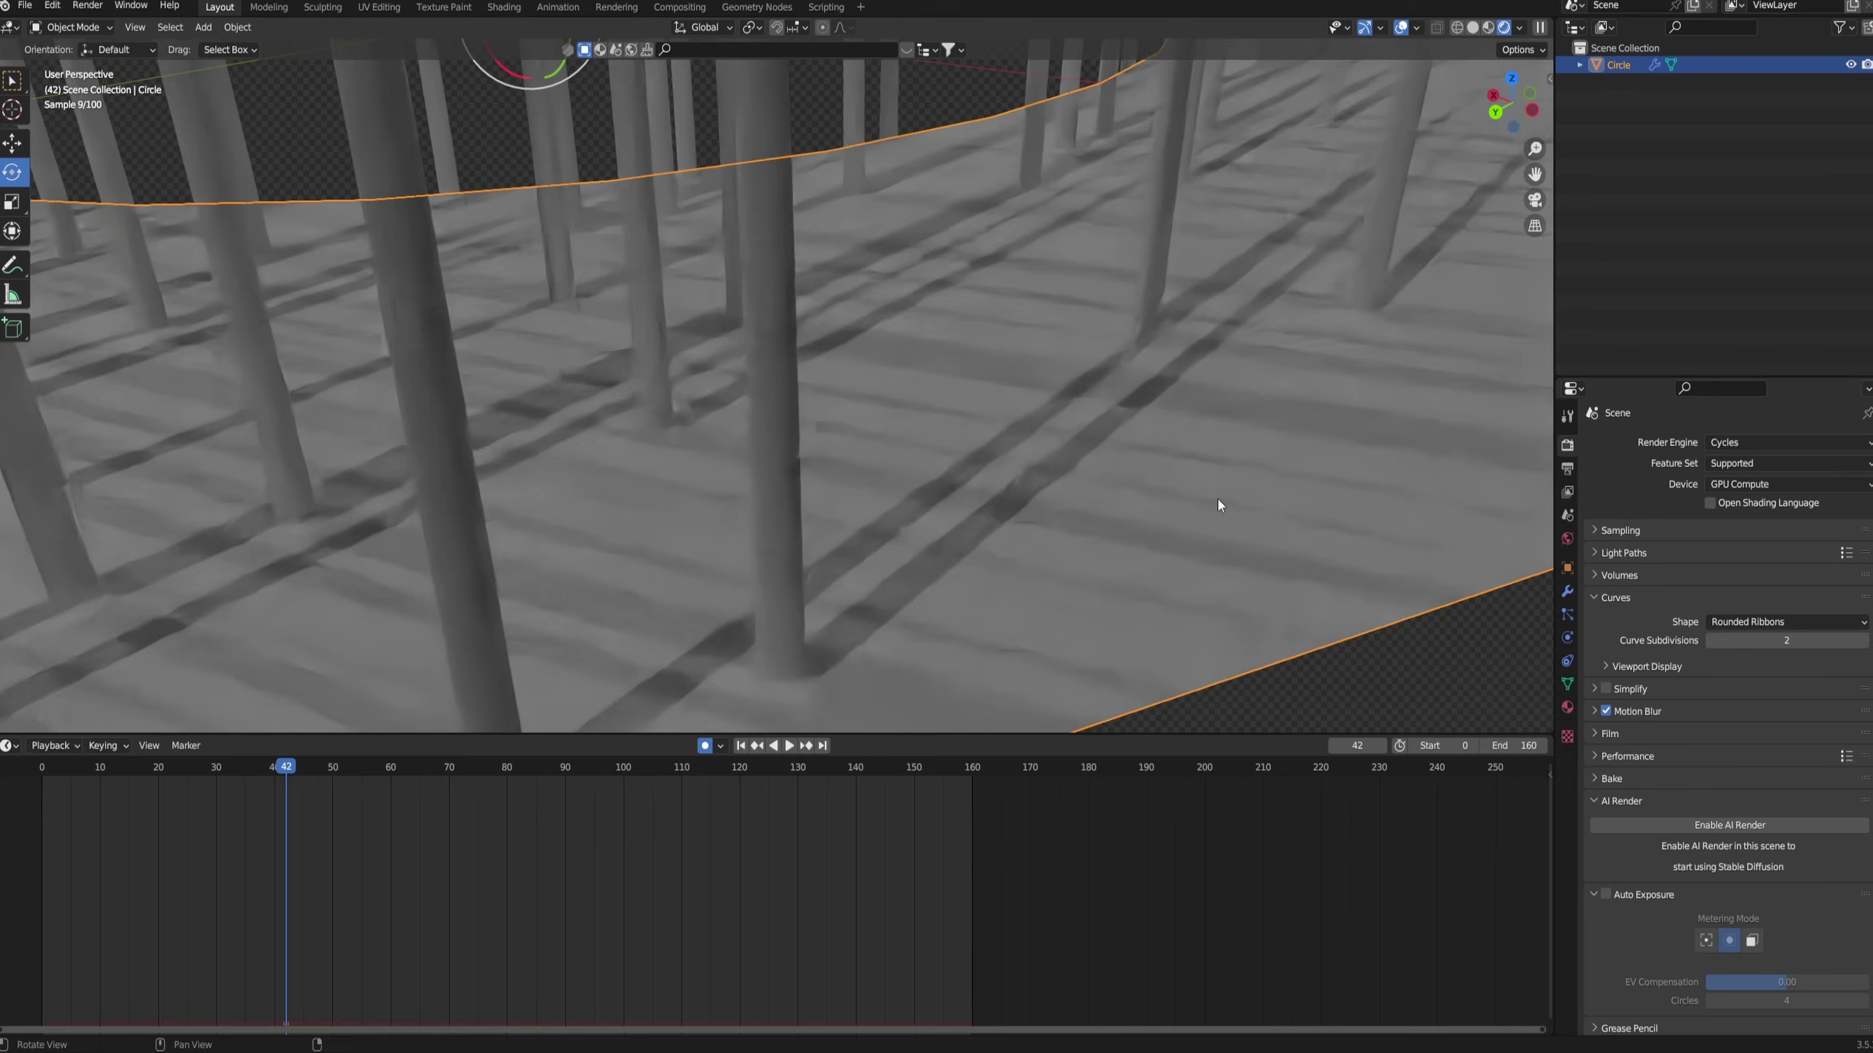
# - Set the render curve shape to 3D Curves and check the base of the strands up close
pyautogui.click(1786, 622)
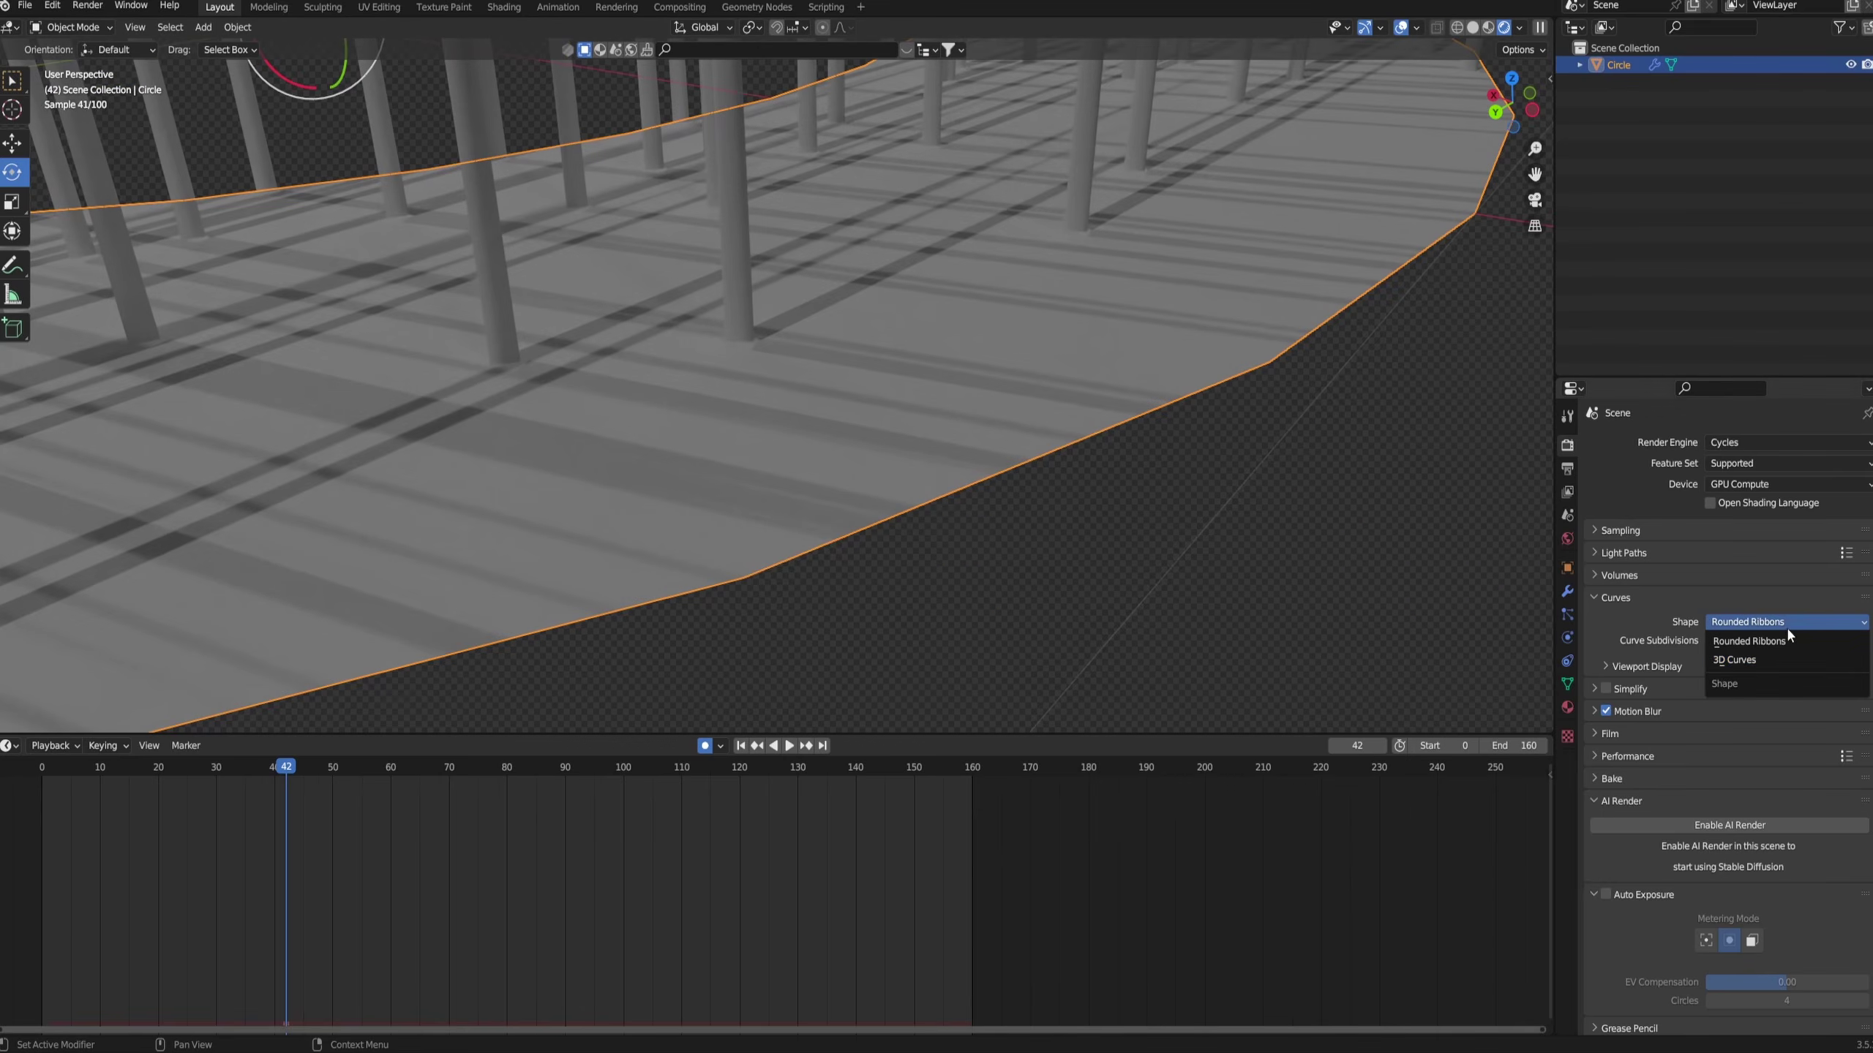
pyautogui.click(1730, 662)
pyautogui.scroll(6, 711, 380)
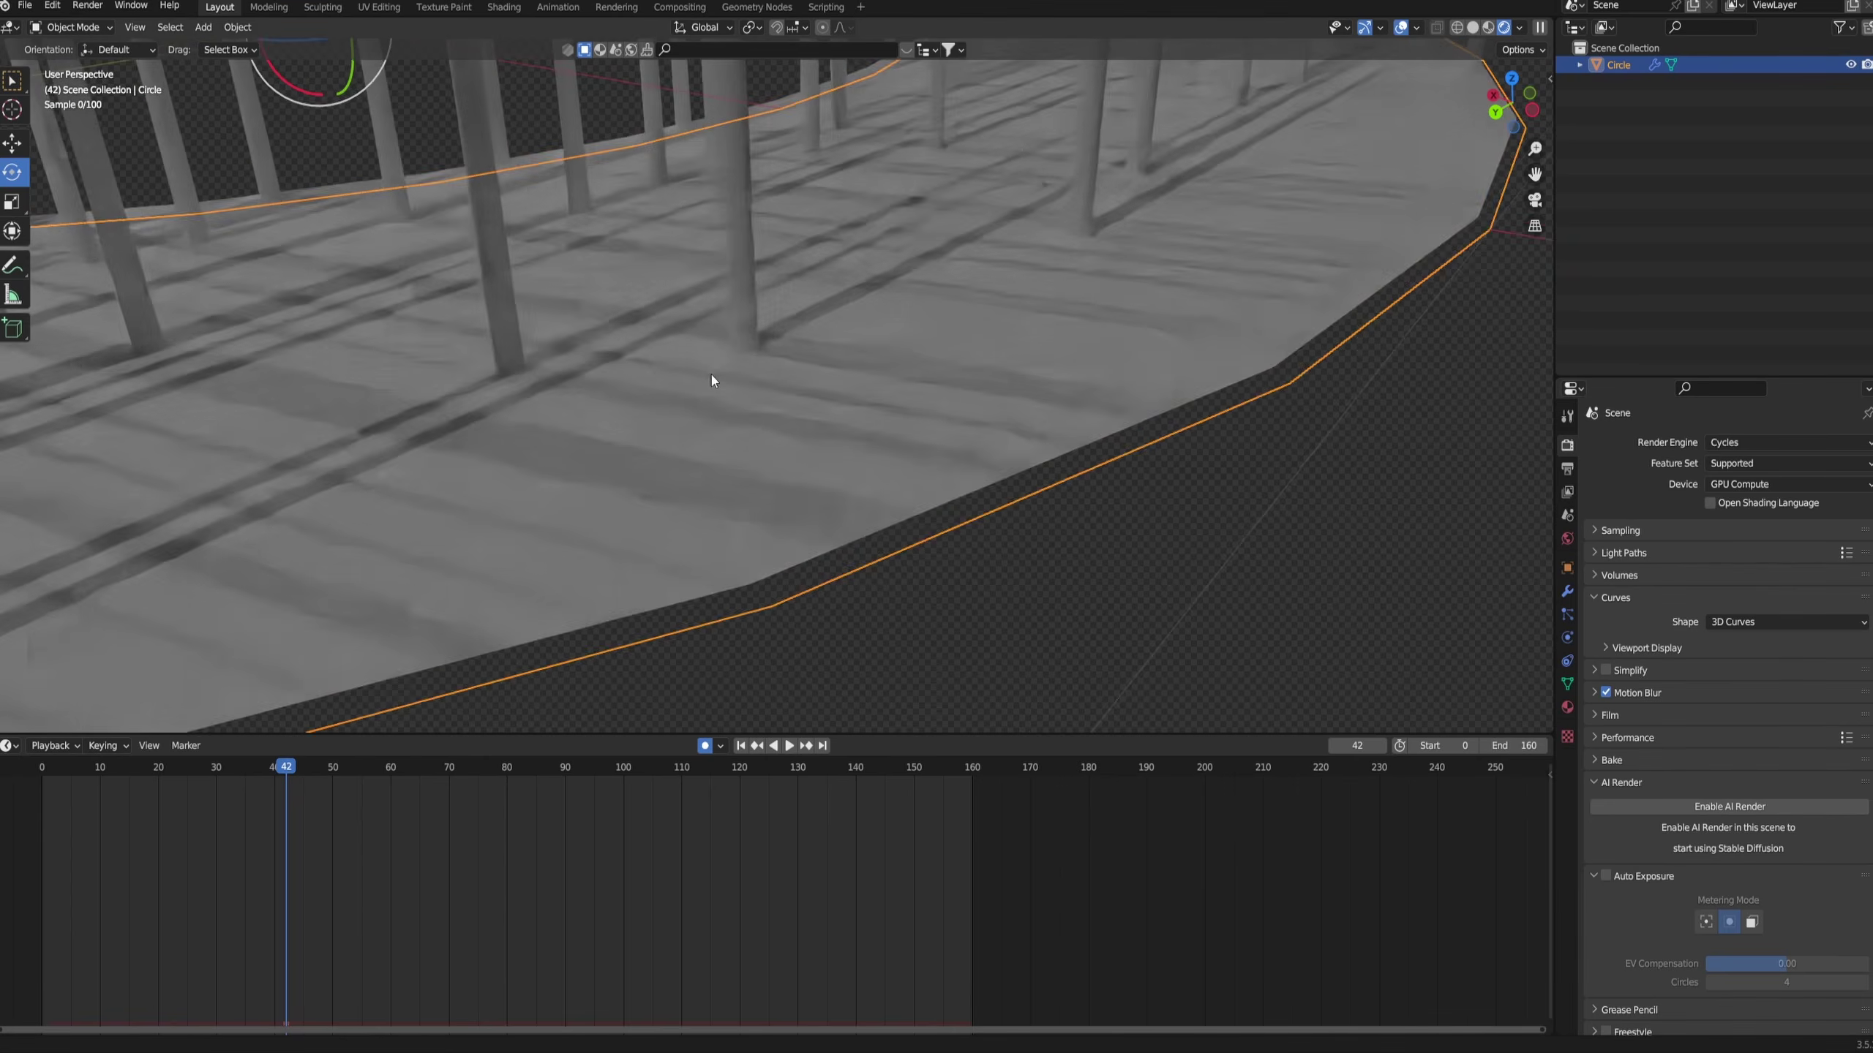
pyautogui.scroll(-5, 675, 492)
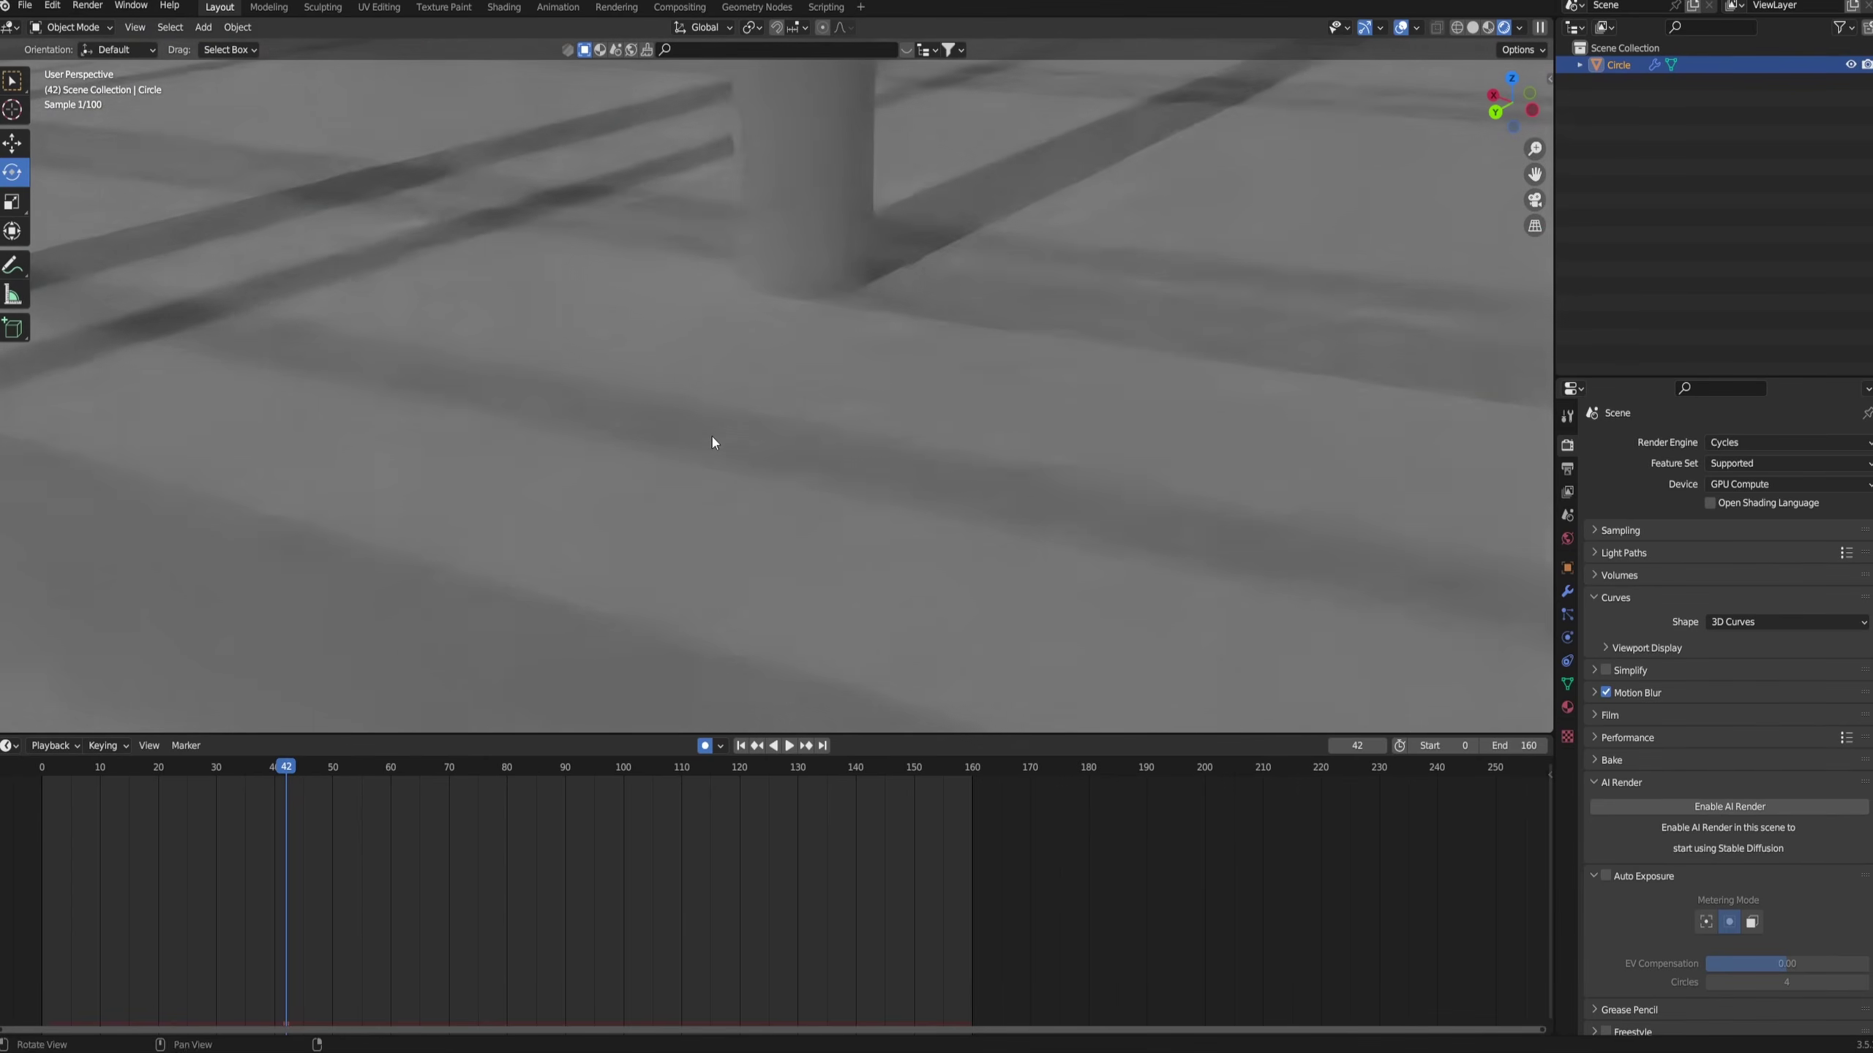
pyautogui.scroll(-5, 819, 291)
# - Thicken the ring's hair strands in the Hair Shape settings with a diameter scale of 0.02 and a 0.37 m tip
pyautogui.click(1567, 591)
pyautogui.click(1846, 469)
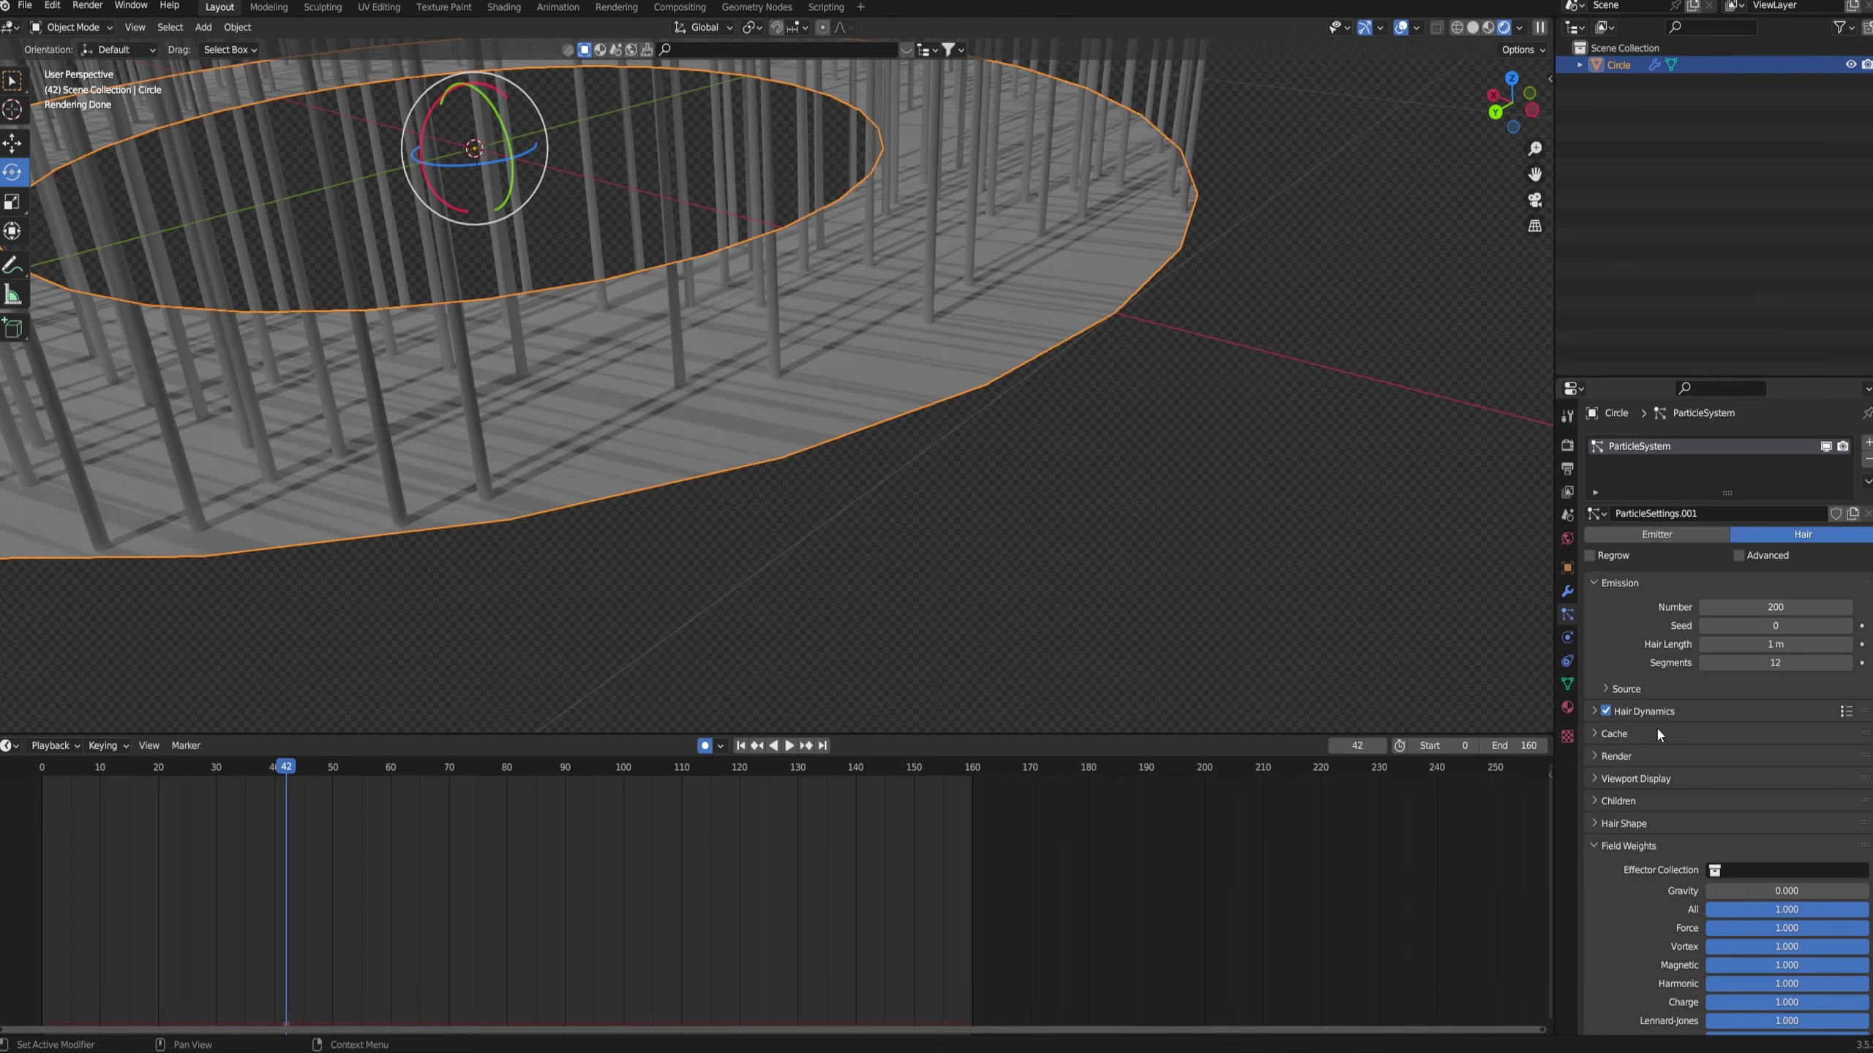
pyautogui.scroll(-6, 1657, 726)
pyautogui.click(1605, 623)
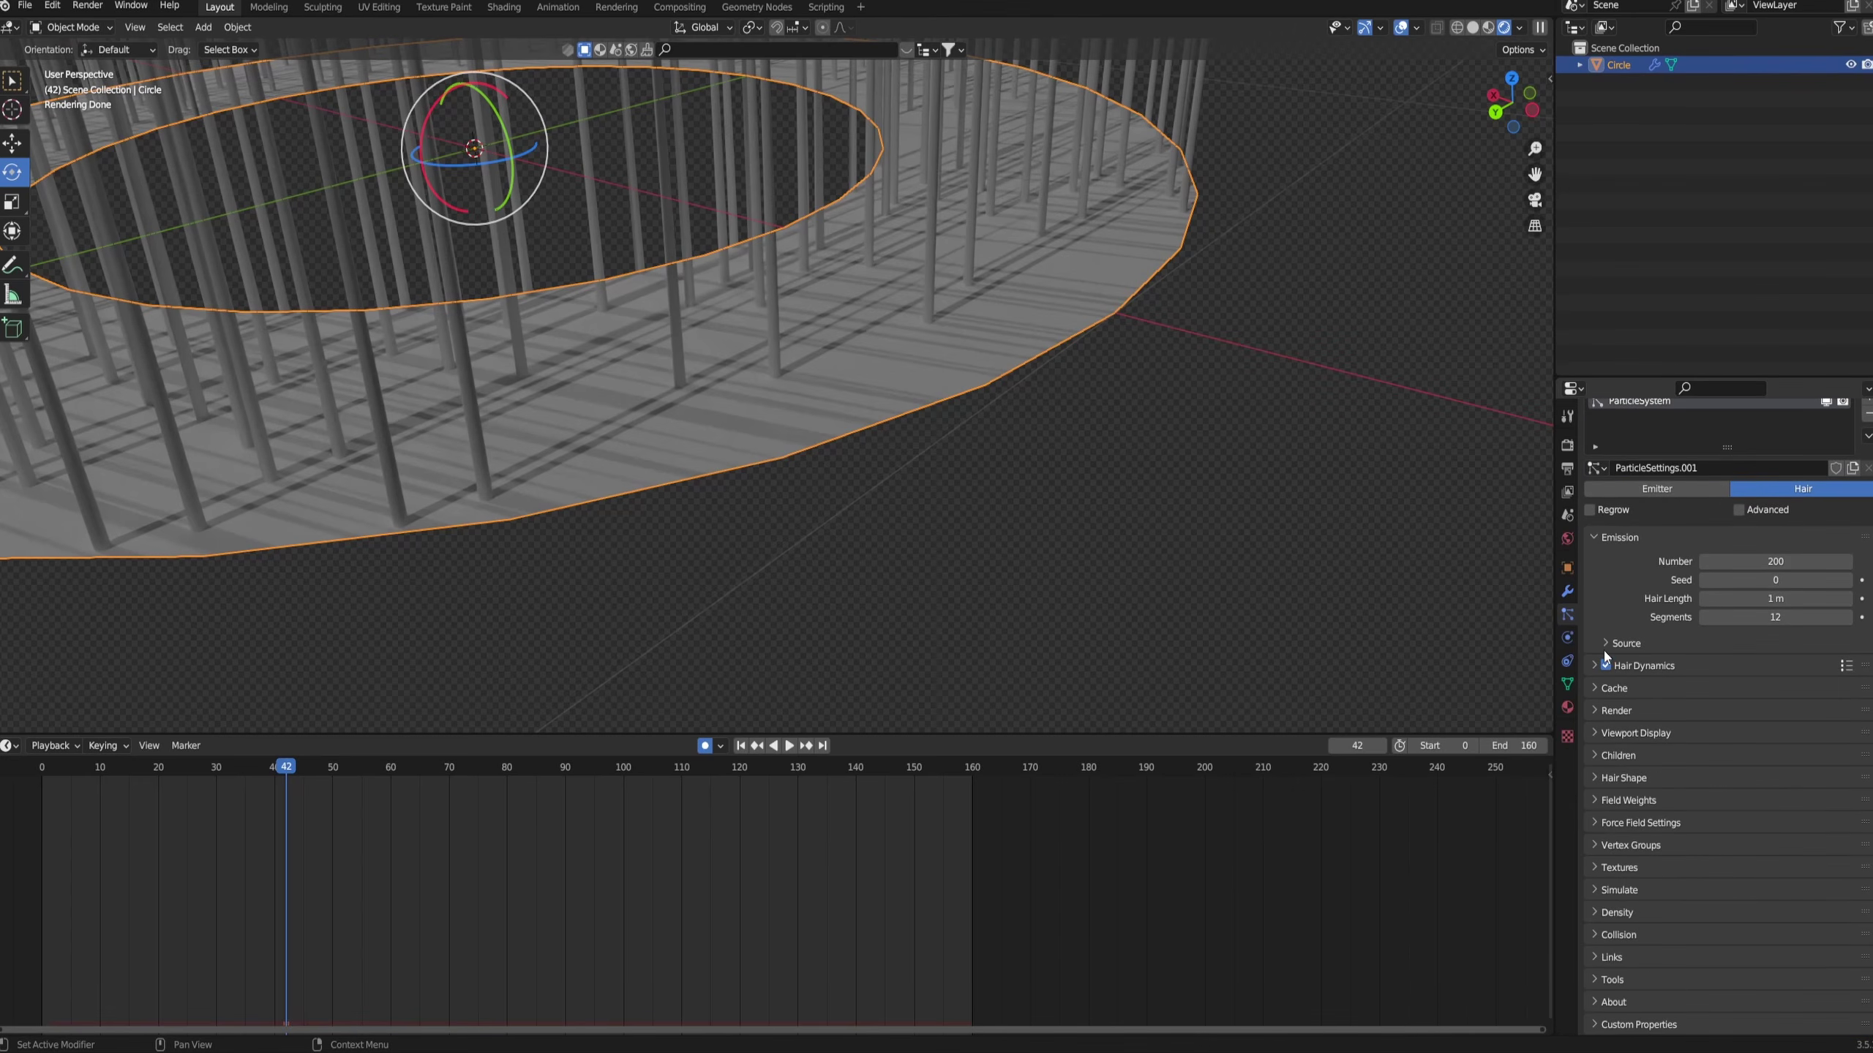
pyautogui.click(1618, 778)
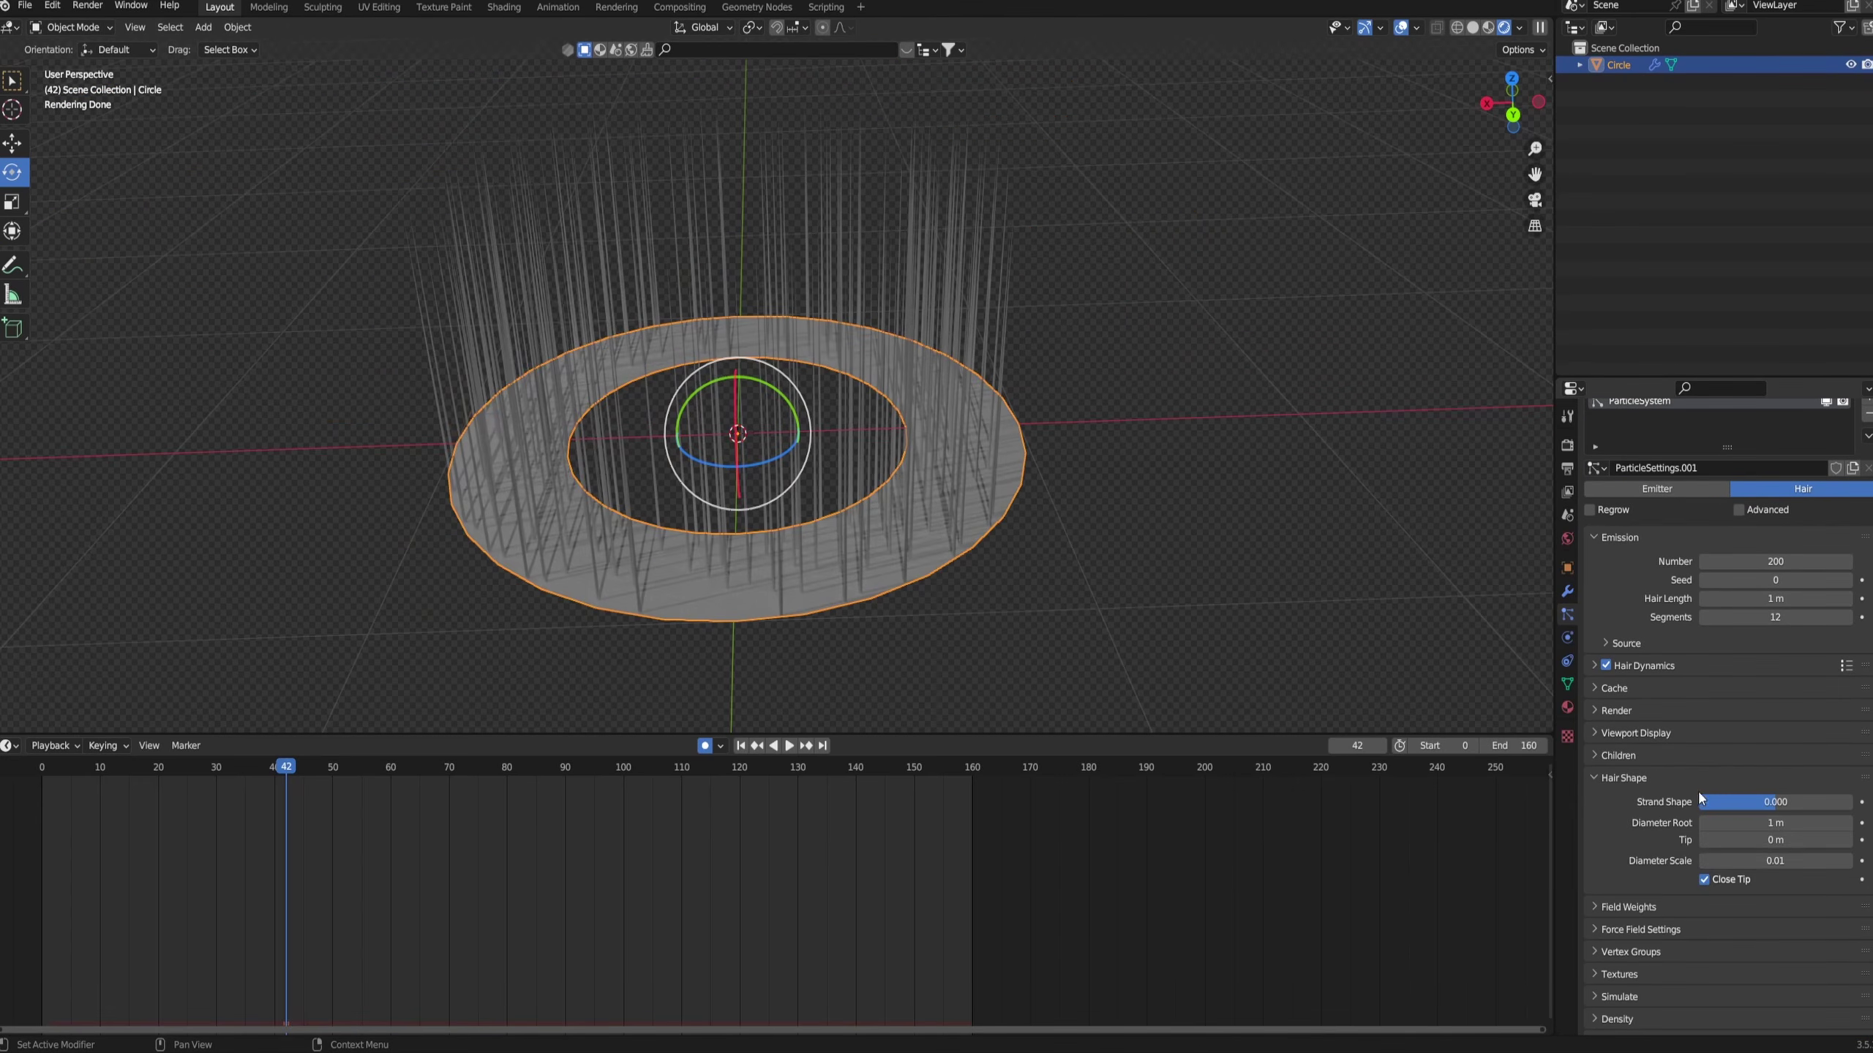
pyautogui.moveTo(1785, 856); pyautogui.dragTo(1791, 856)
pyautogui.scroll(-4, 977, 422)
pyautogui.moveTo(977, 422); pyautogui.dragTo(795, 486, button='middle')
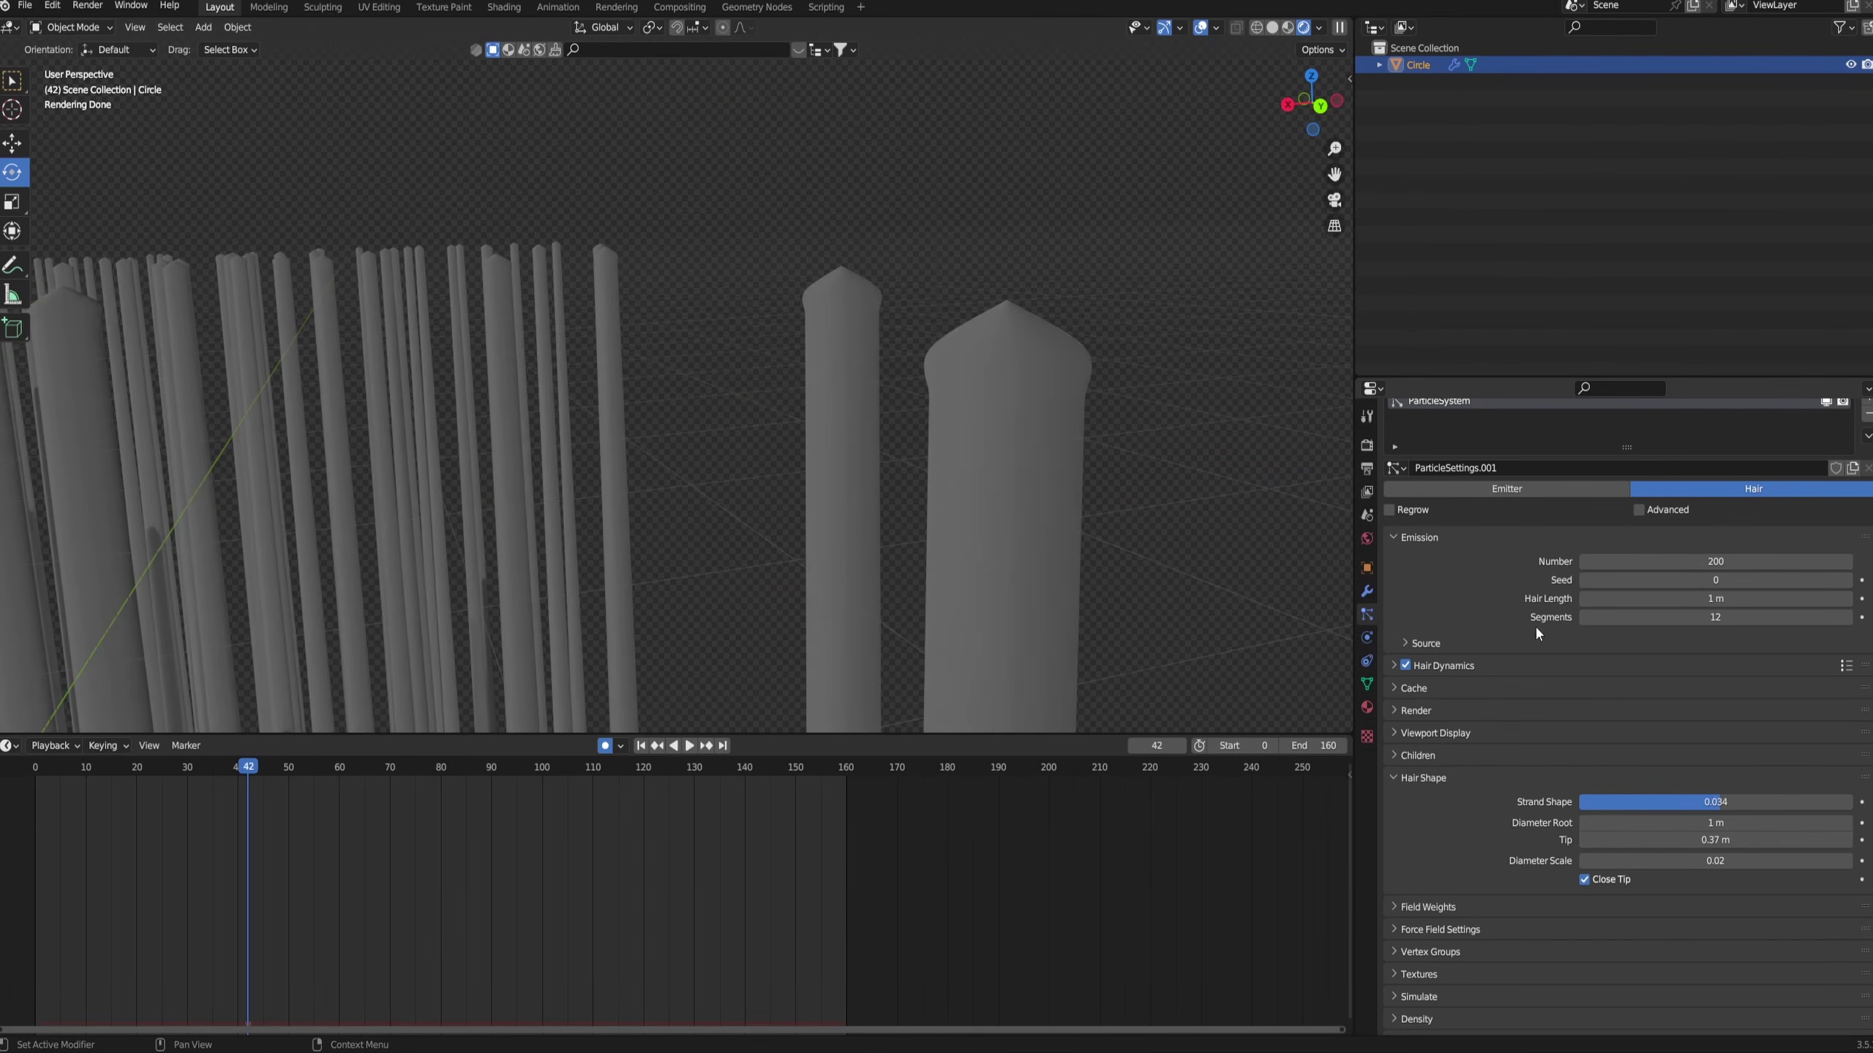
# - Refine the Hair Shape to strand shape 0, root diameter 1.9 m, tip 0.33 m and diameter scale 0.03
pyautogui.moveTo(1719, 801); pyautogui.dragTo(1650, 801)
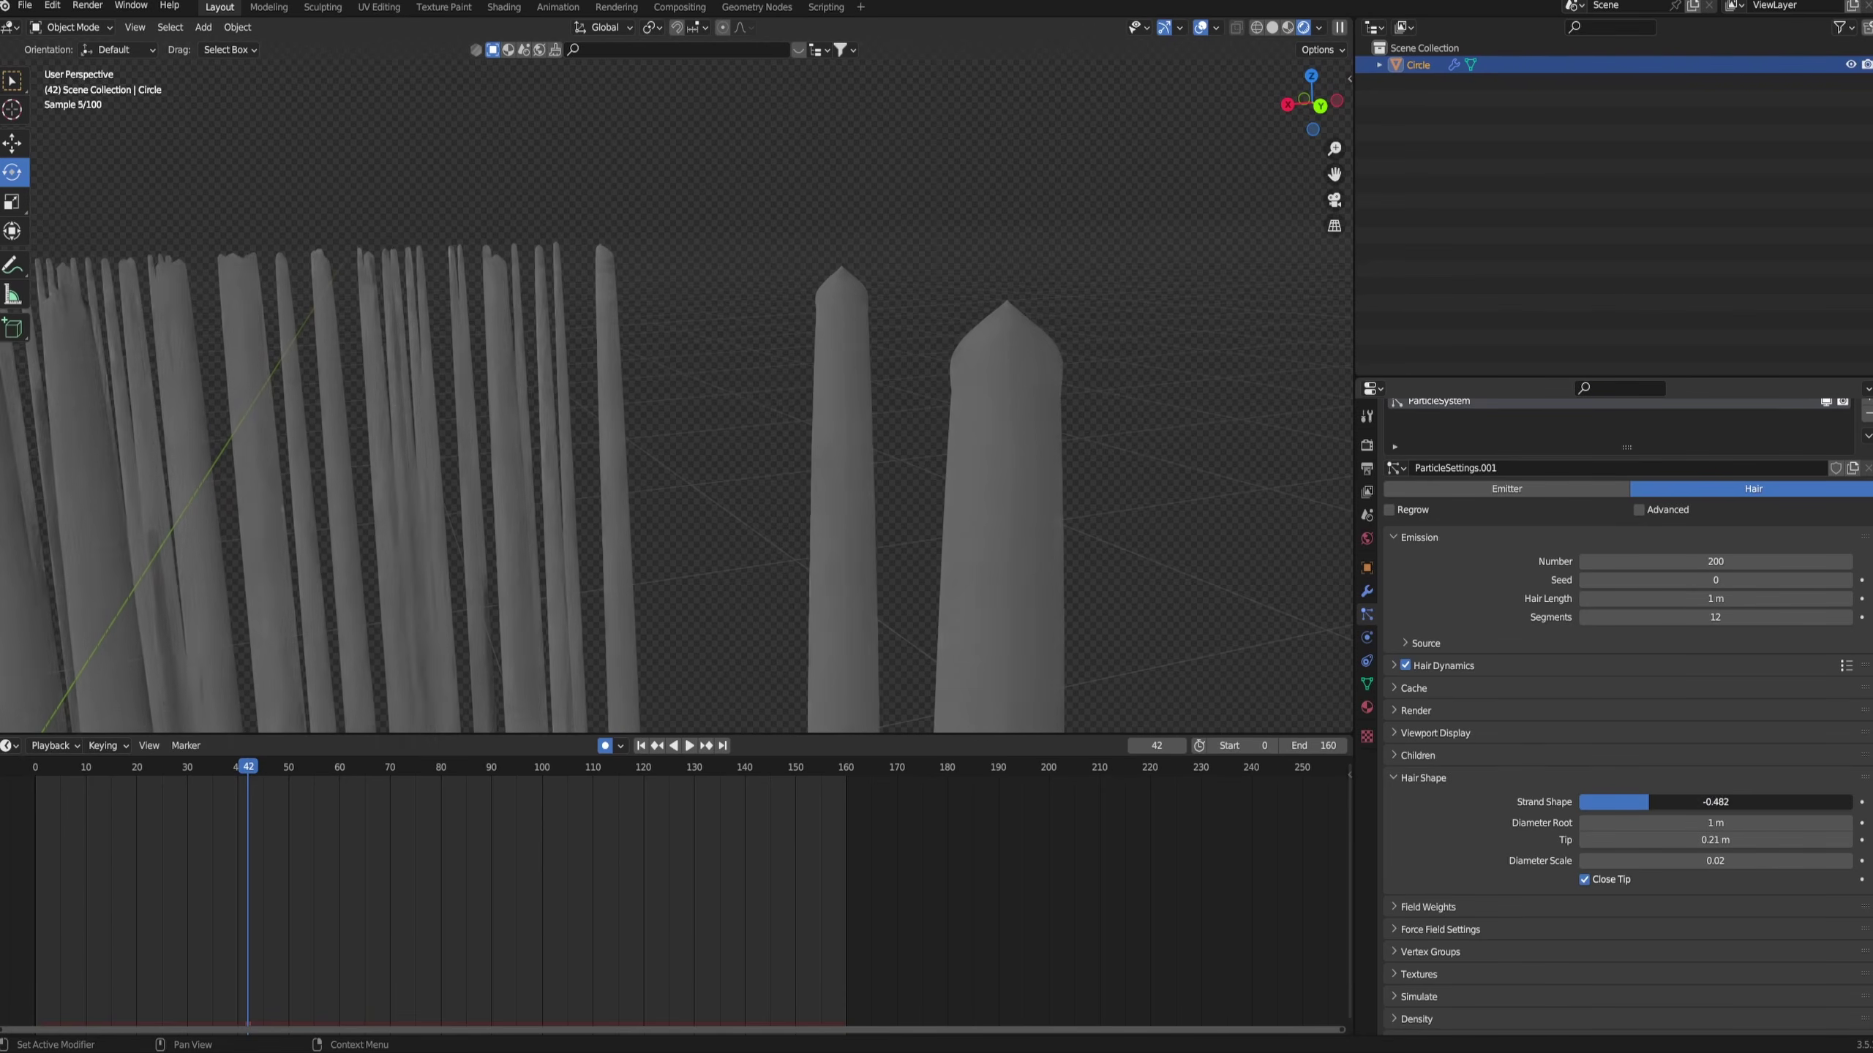
pyautogui.moveTo(1714, 861); pyautogui.dragTo(1695, 805)
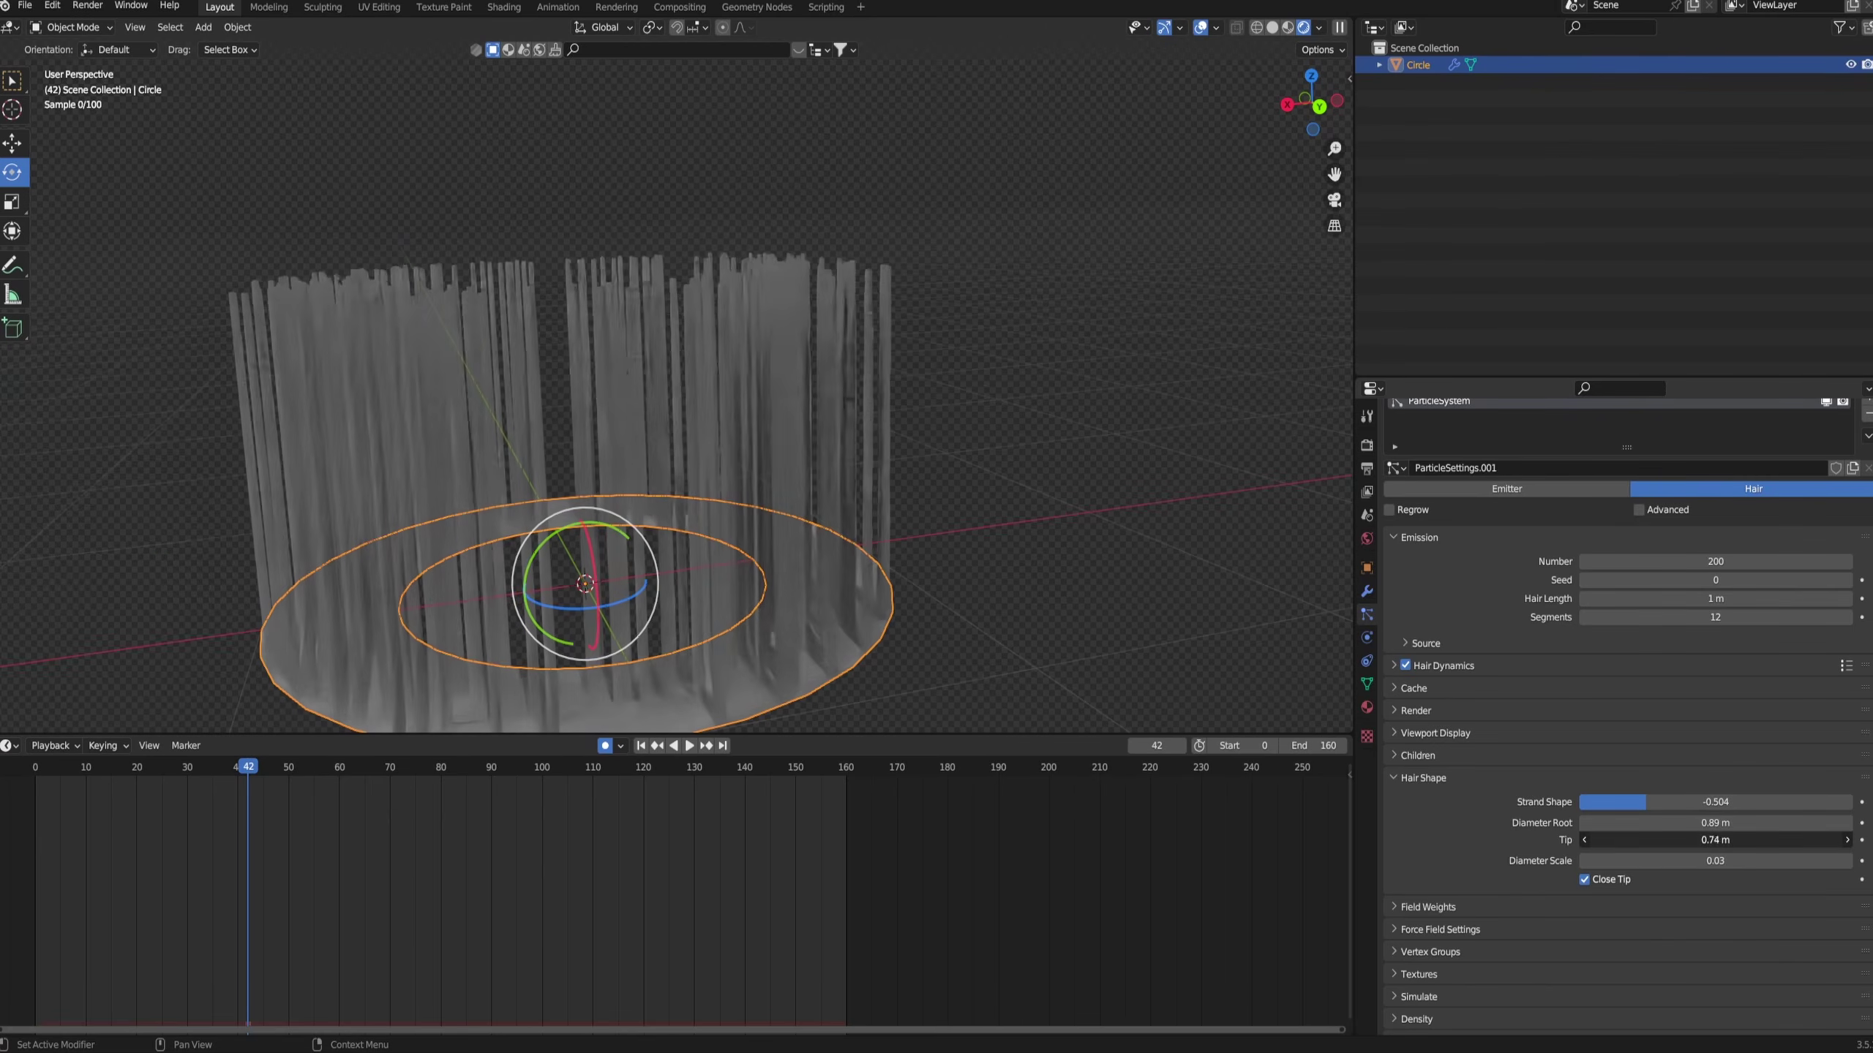
pyautogui.moveTo(1688, 823)
pyautogui.mouseDown()
pyautogui.moveTo(1787, 805)
pyautogui.moveTo(1719, 805)
pyautogui.mouseUp()
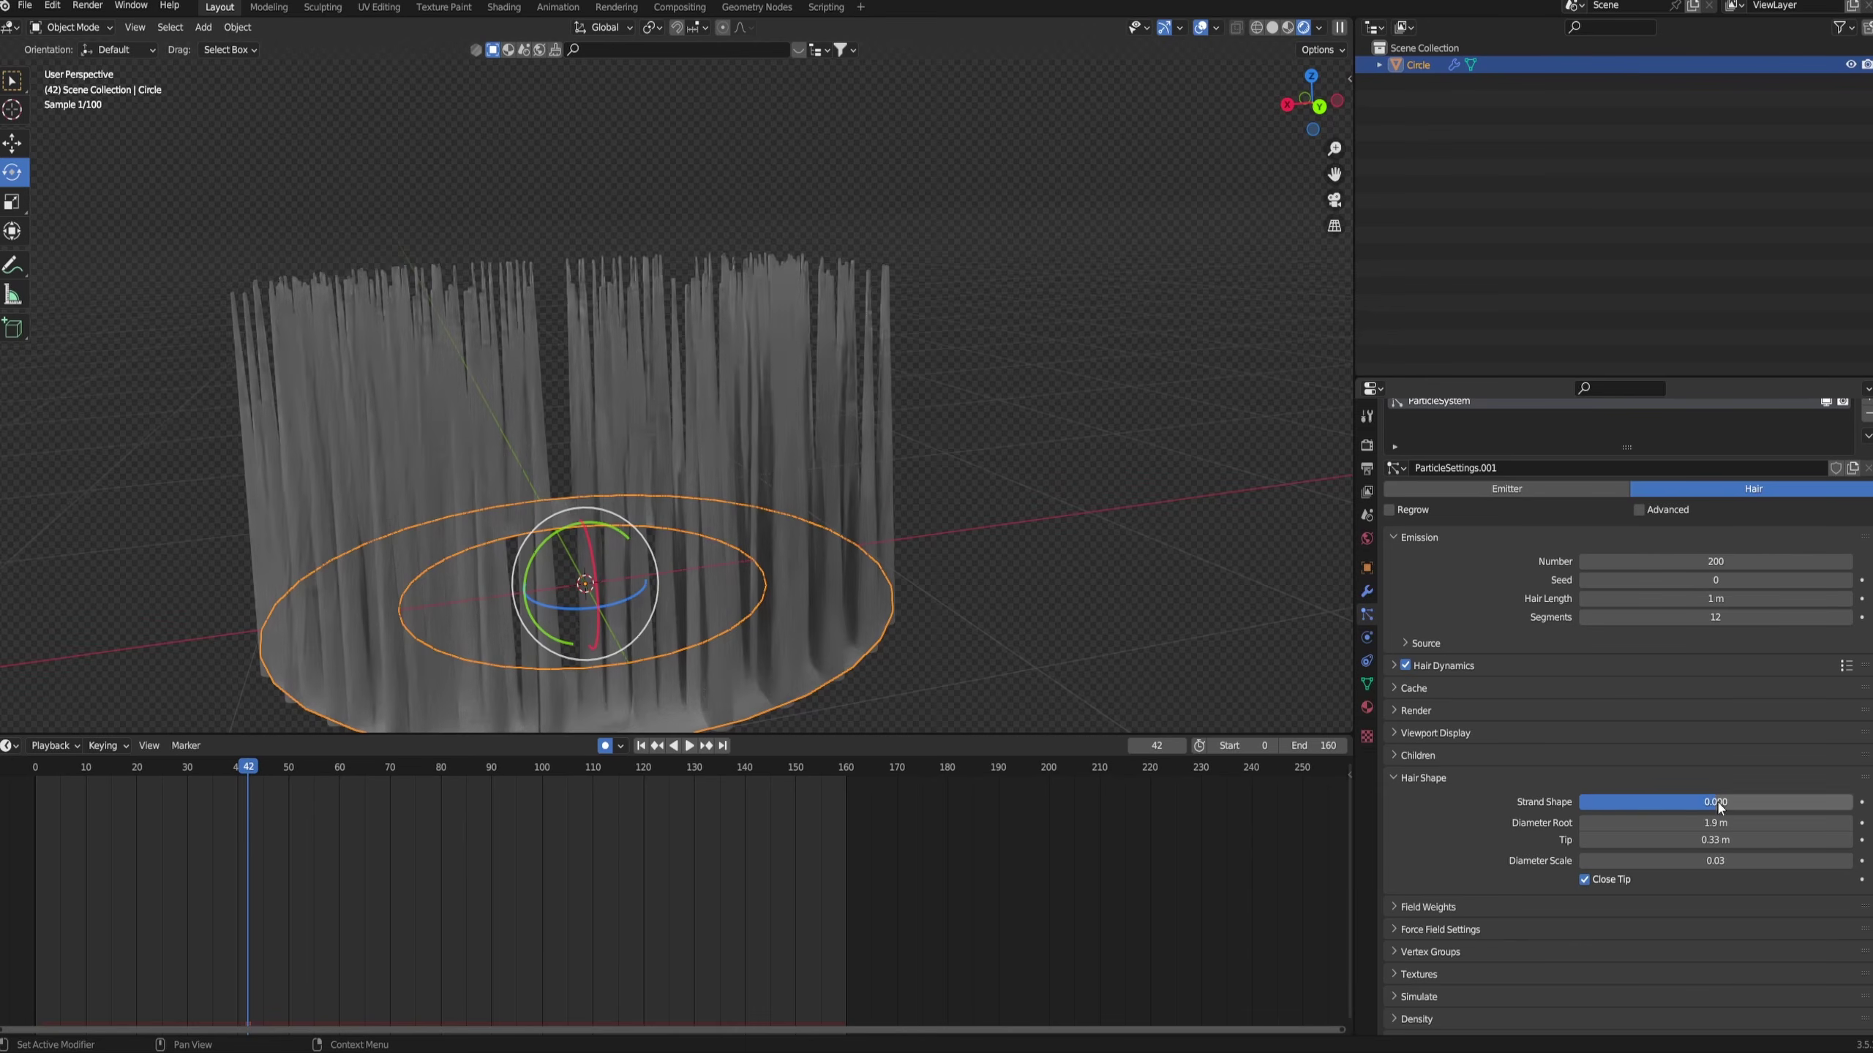
# - Rewind to frame 0, deselect the ring, and play the hair simulation in solid shading to check its motion
pyautogui.moveTo(979, 353); pyautogui.dragTo(757, 588, button='middle')
pyautogui.press('Left')
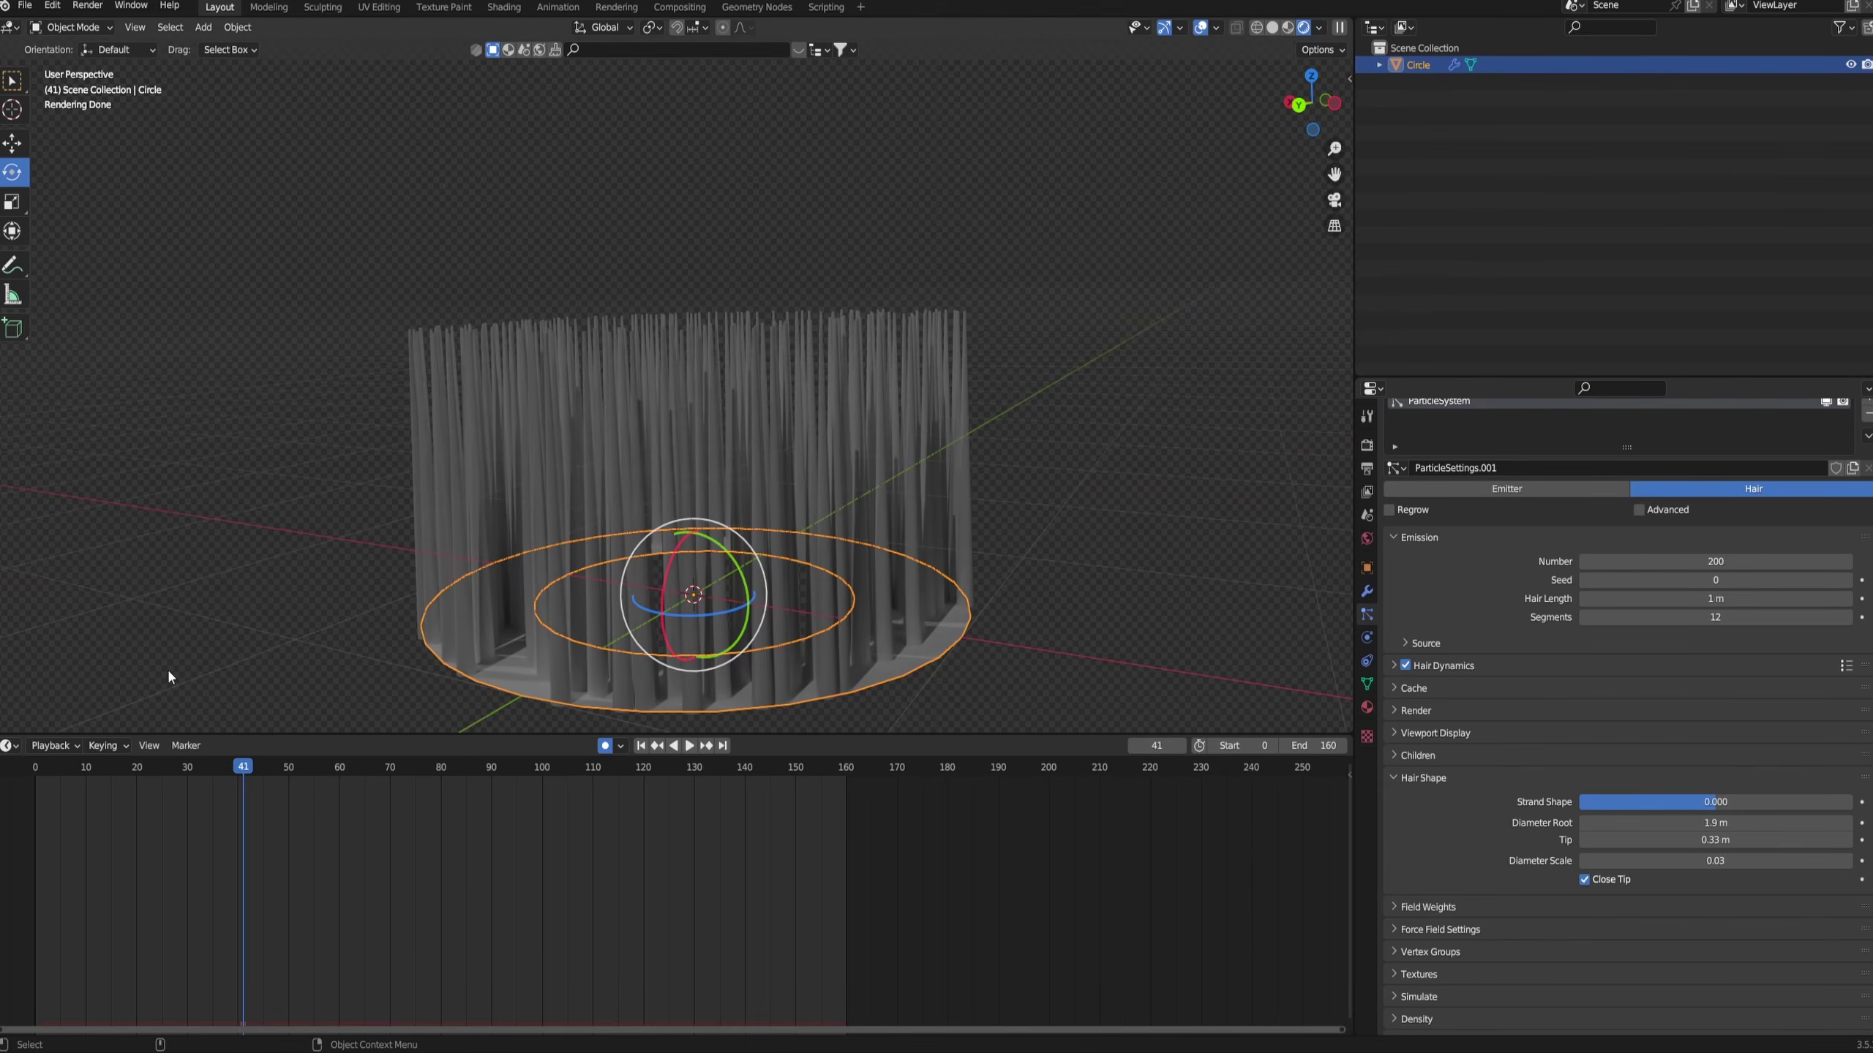
pyautogui.click(34, 767)
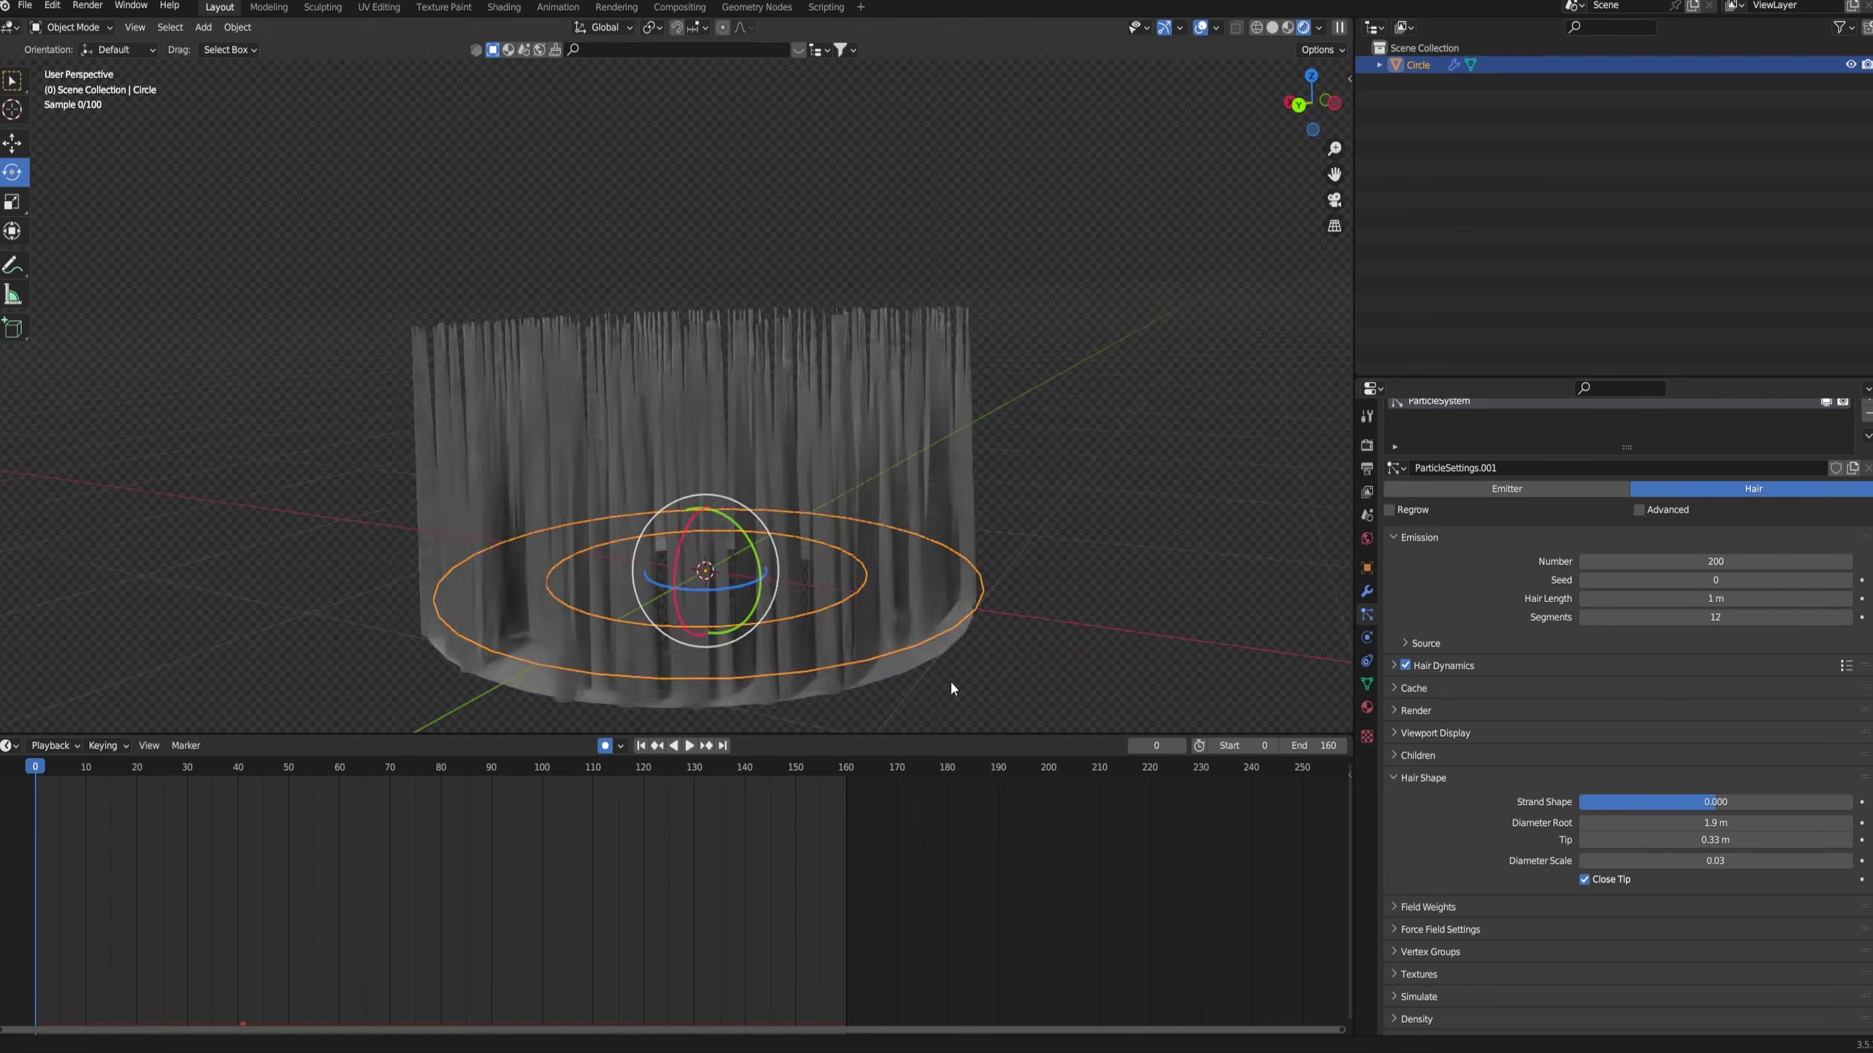
pyautogui.moveTo(950, 680); pyautogui.dragTo(1155, 319, button='middle')
pyautogui.click(1154, 319)
pyautogui.click(1272, 27)
pyautogui.press('space')
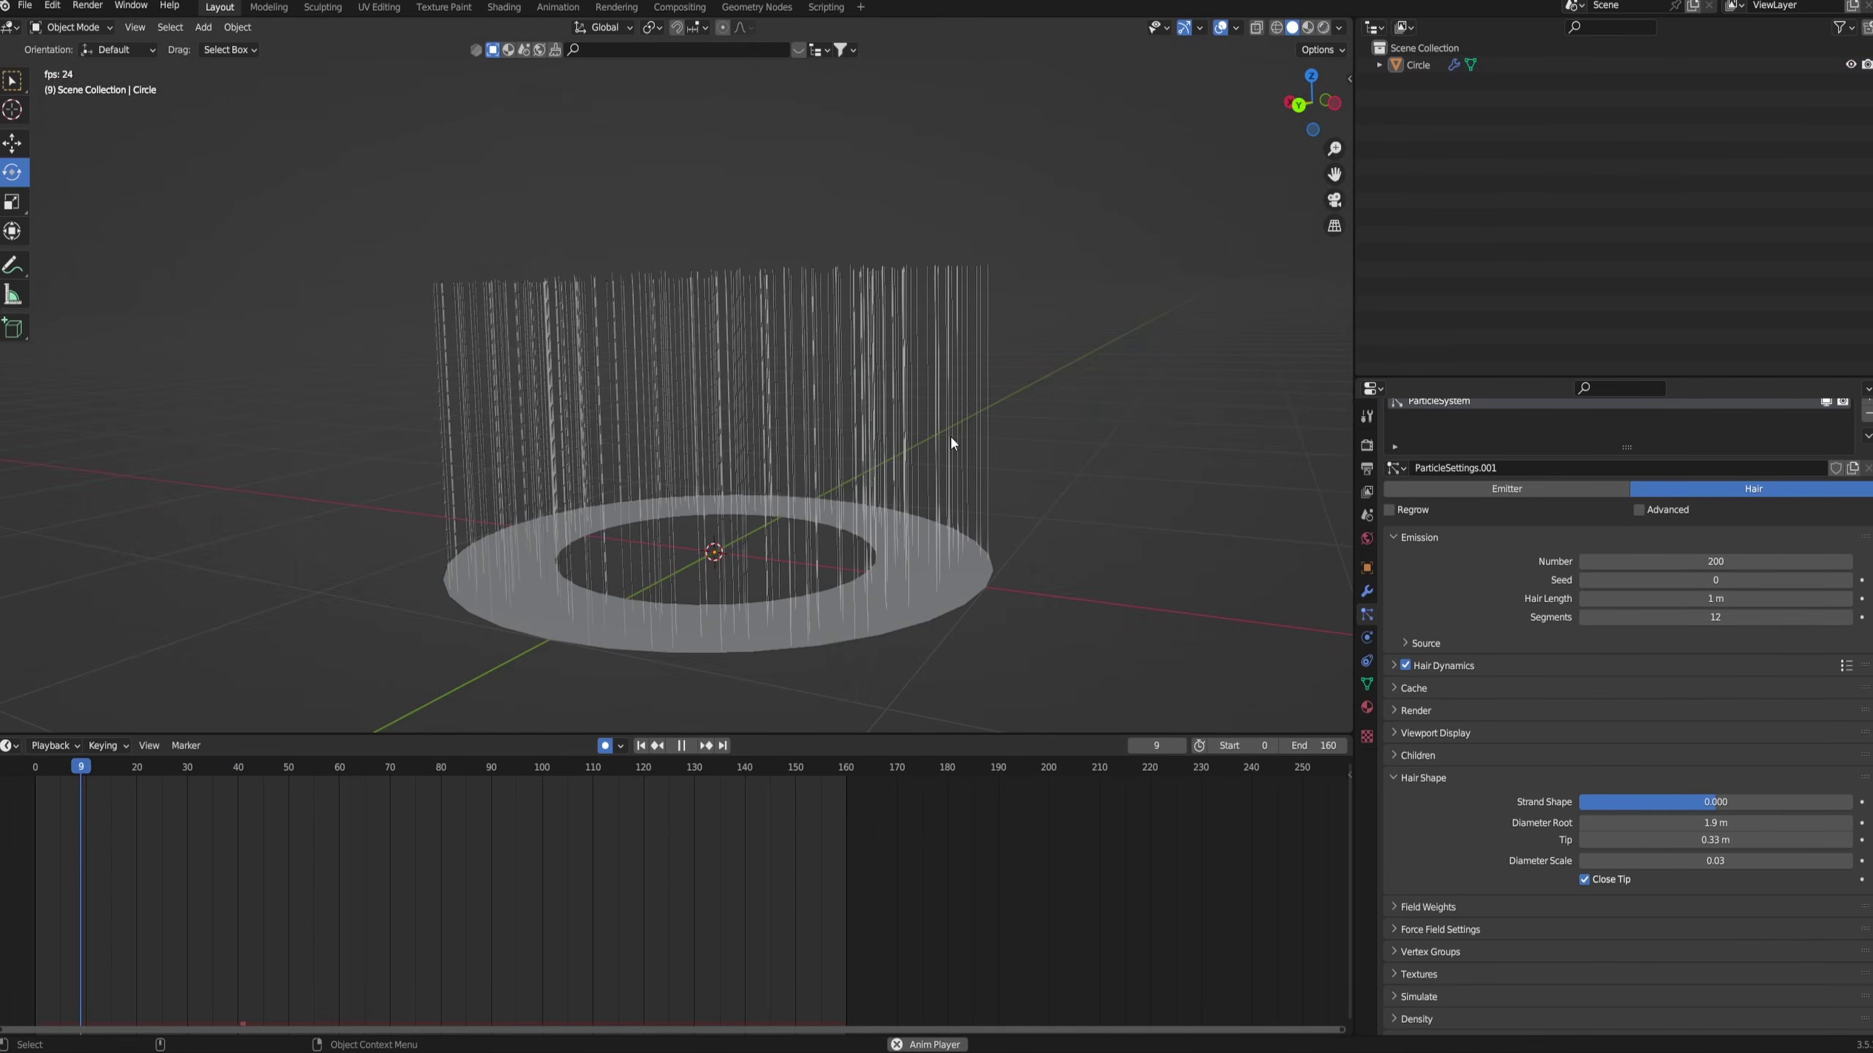
pyautogui.press('space')
pyautogui.moveTo(895, 624); pyautogui.dragTo(689, 662, button='middle')
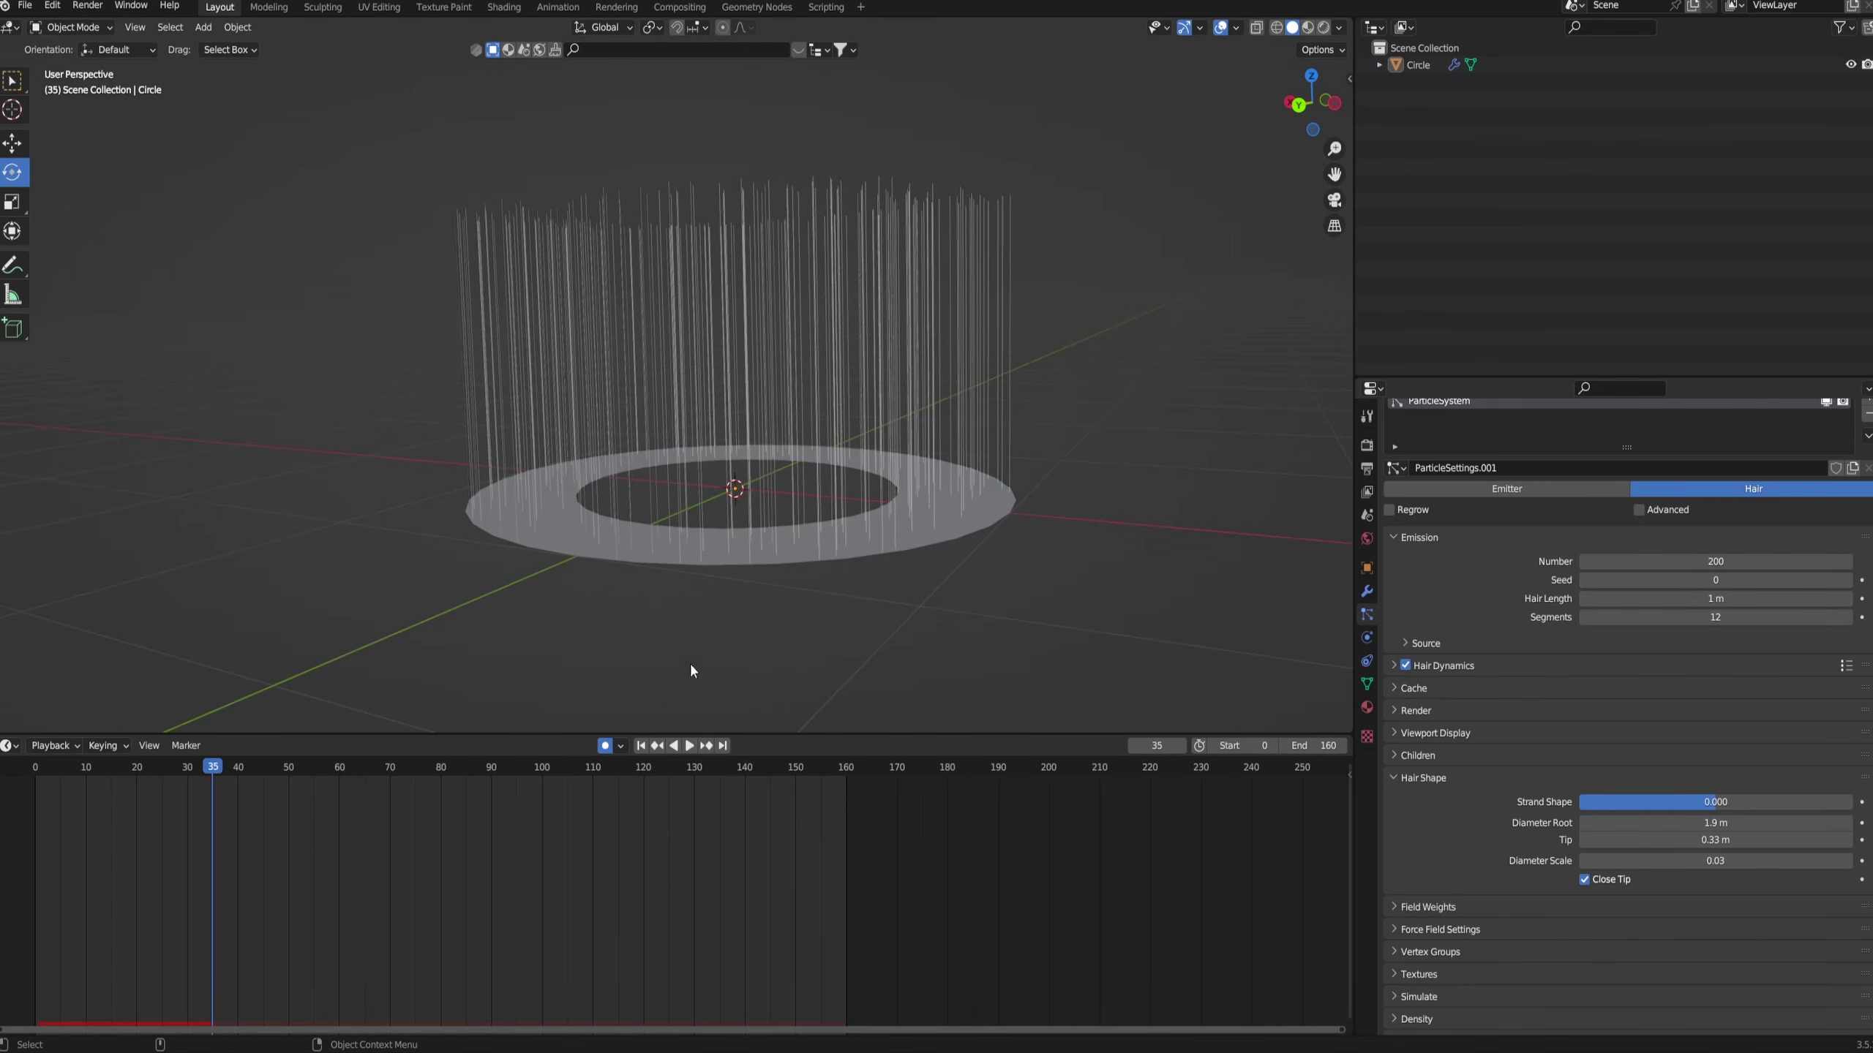
# - Add a Turbulence force field at the ring's centre and open its physics settings
pyautogui.hotkey('shift', 'a')
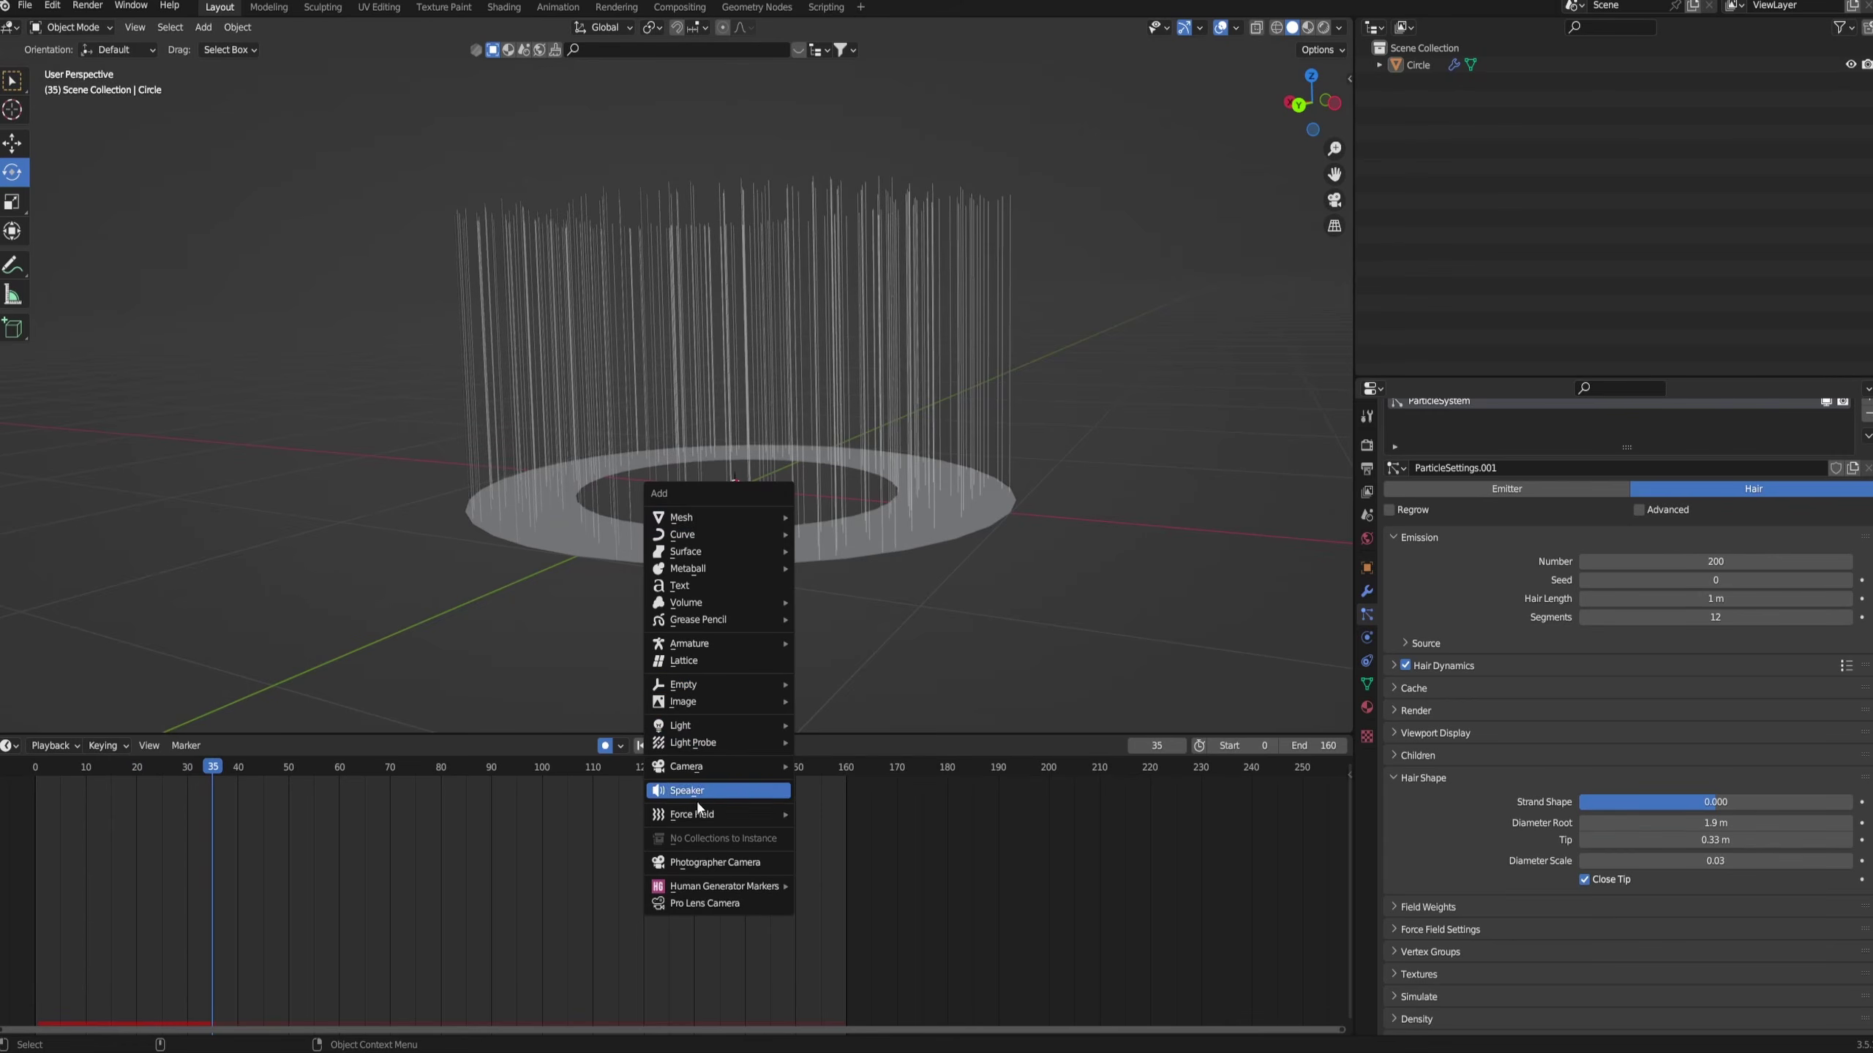
pyautogui.moveTo(710, 817)
pyautogui.click(853, 777)
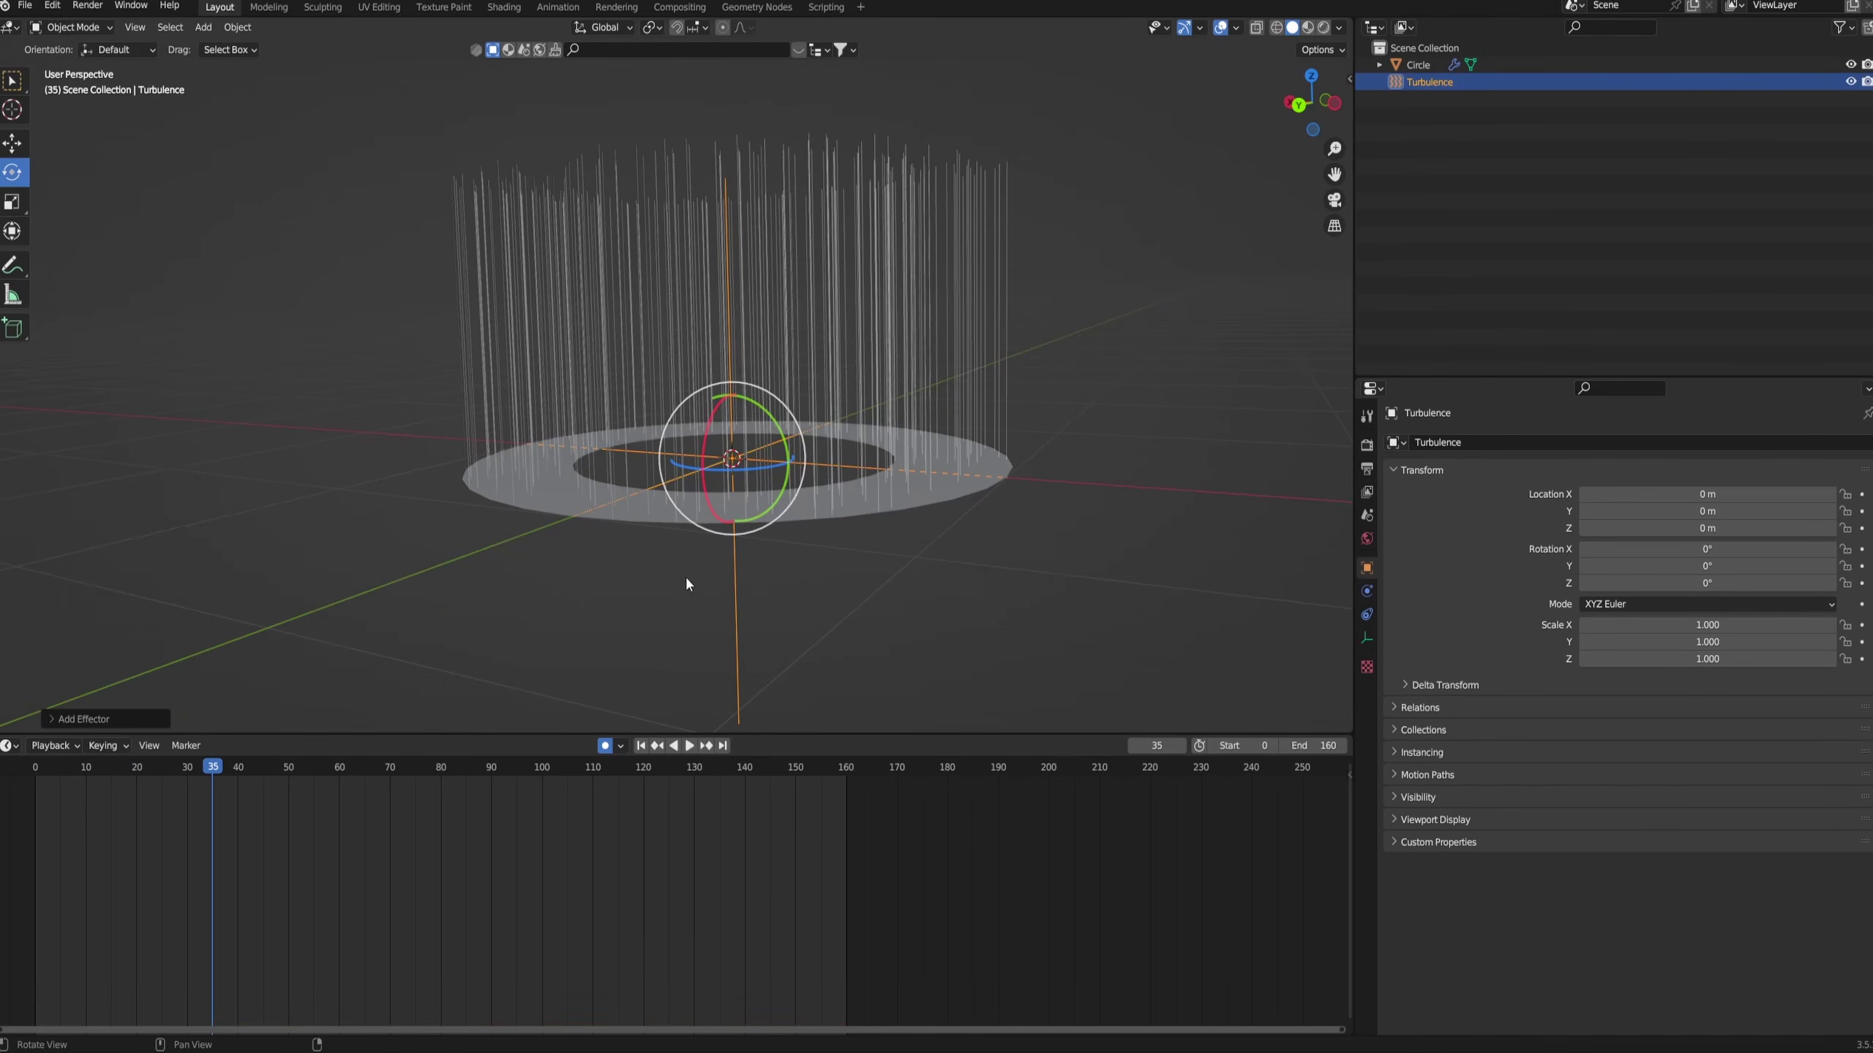
pyautogui.moveTo(685, 583); pyautogui.dragTo(638, 553, button='middle')
pyautogui.click(1363, 595)
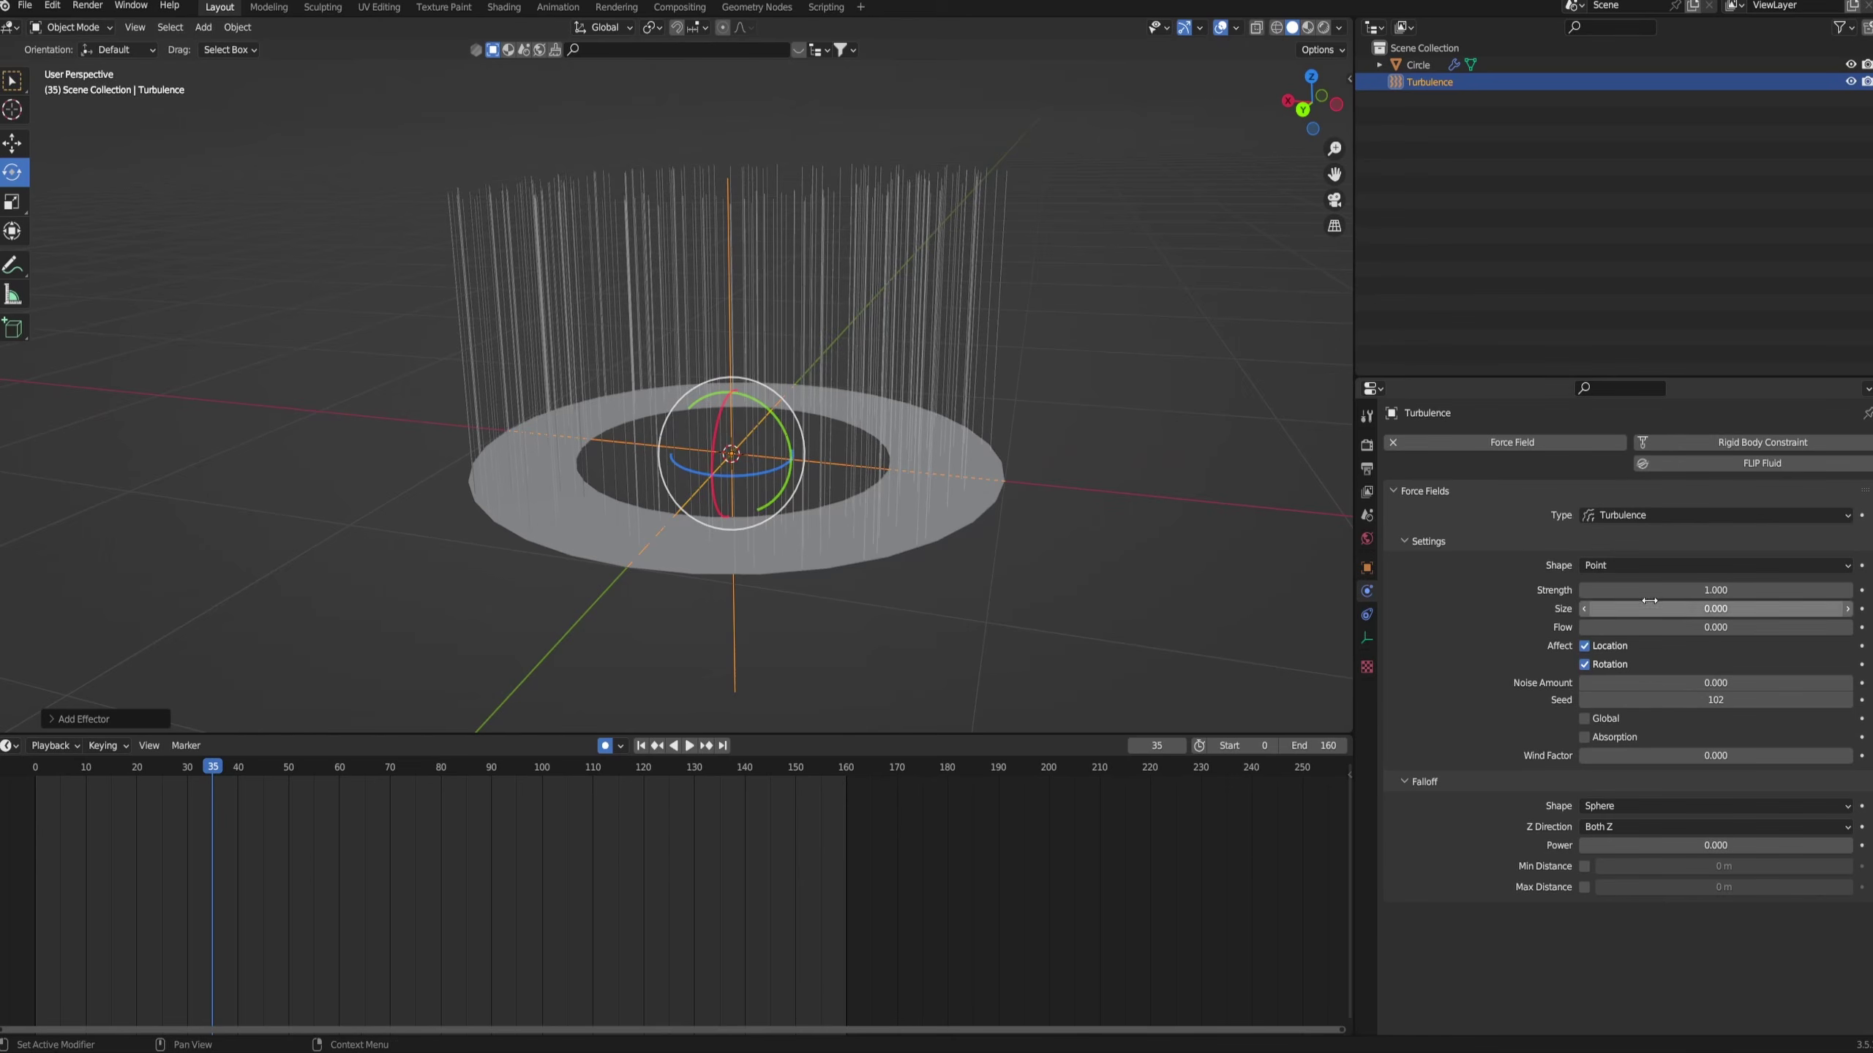
# - Set the turbulence strength to 4, size to 0.14, flow to 0.6 and noise amount to 2 while the simulation plays
pyautogui.press('space')
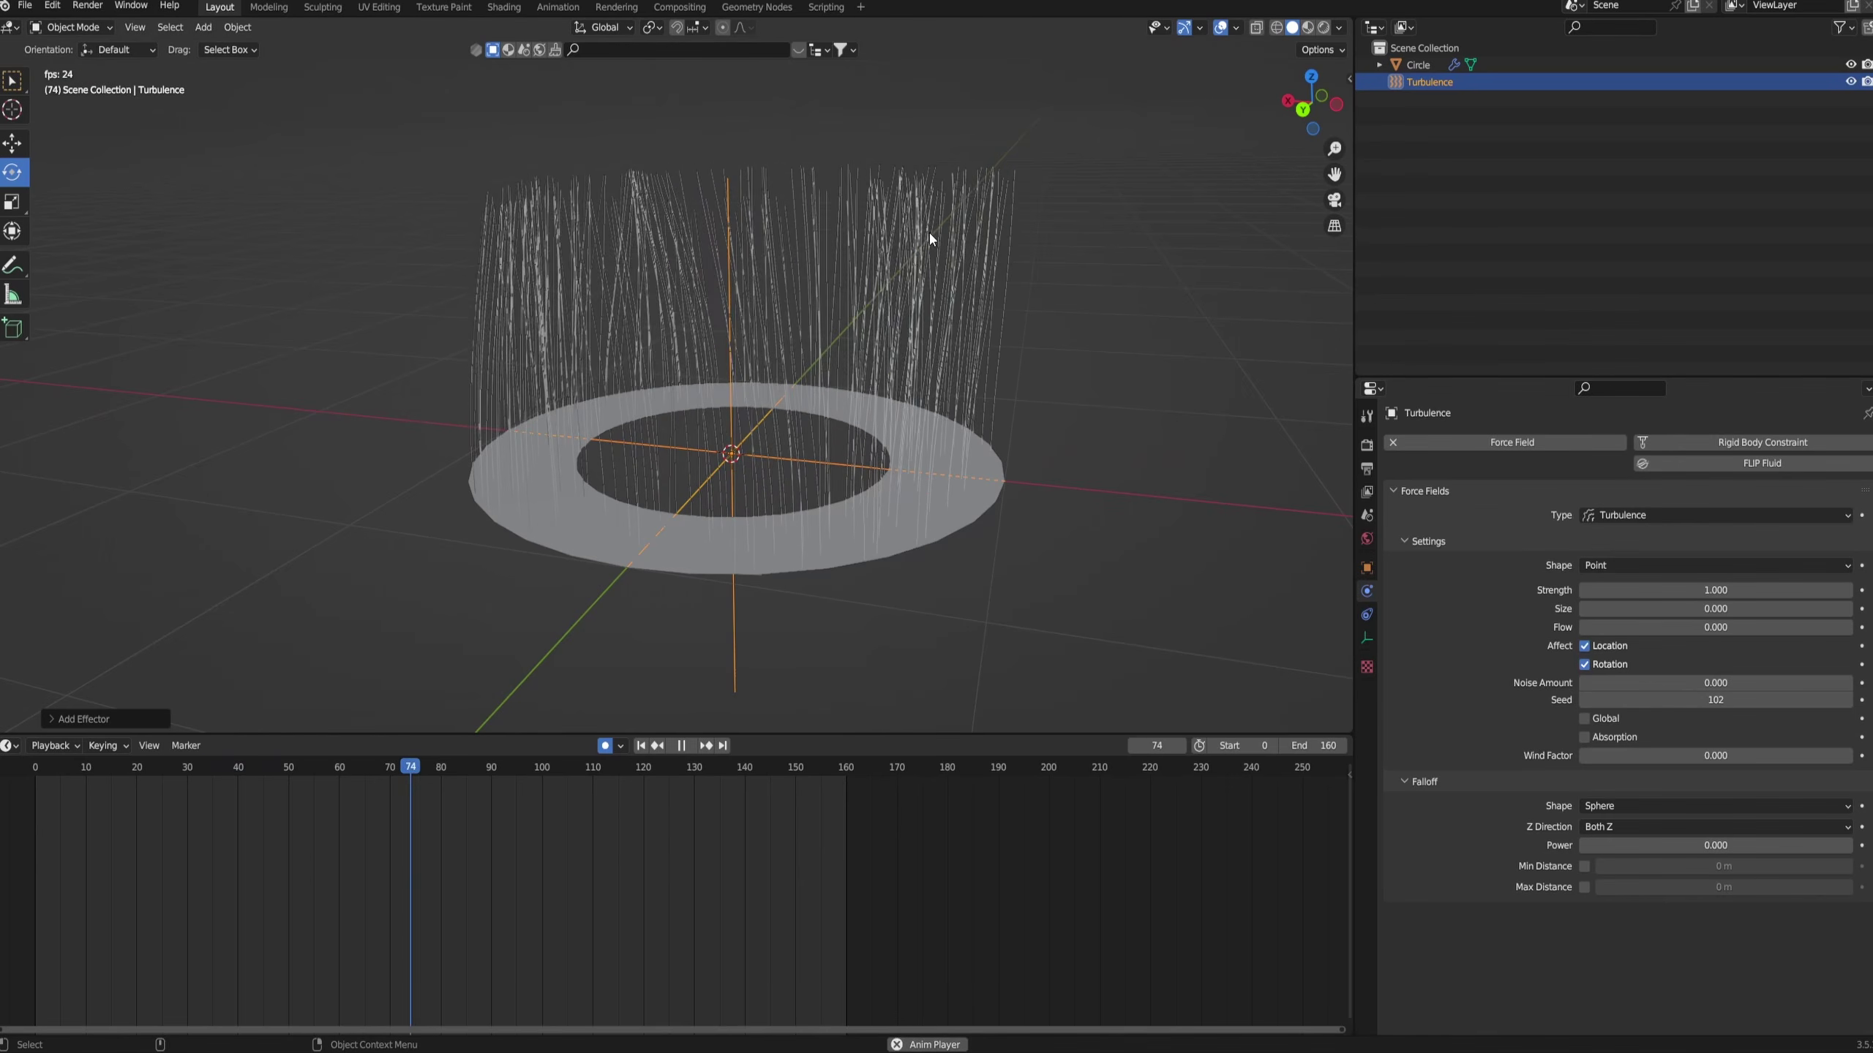
pyautogui.moveTo(929, 233); pyautogui.dragTo(963, 293, button='middle')
pyautogui.moveTo(1695, 591); pyautogui.dragTo(1762, 590)
pyautogui.moveTo(1696, 683); pyautogui.dragTo(1747, 682)
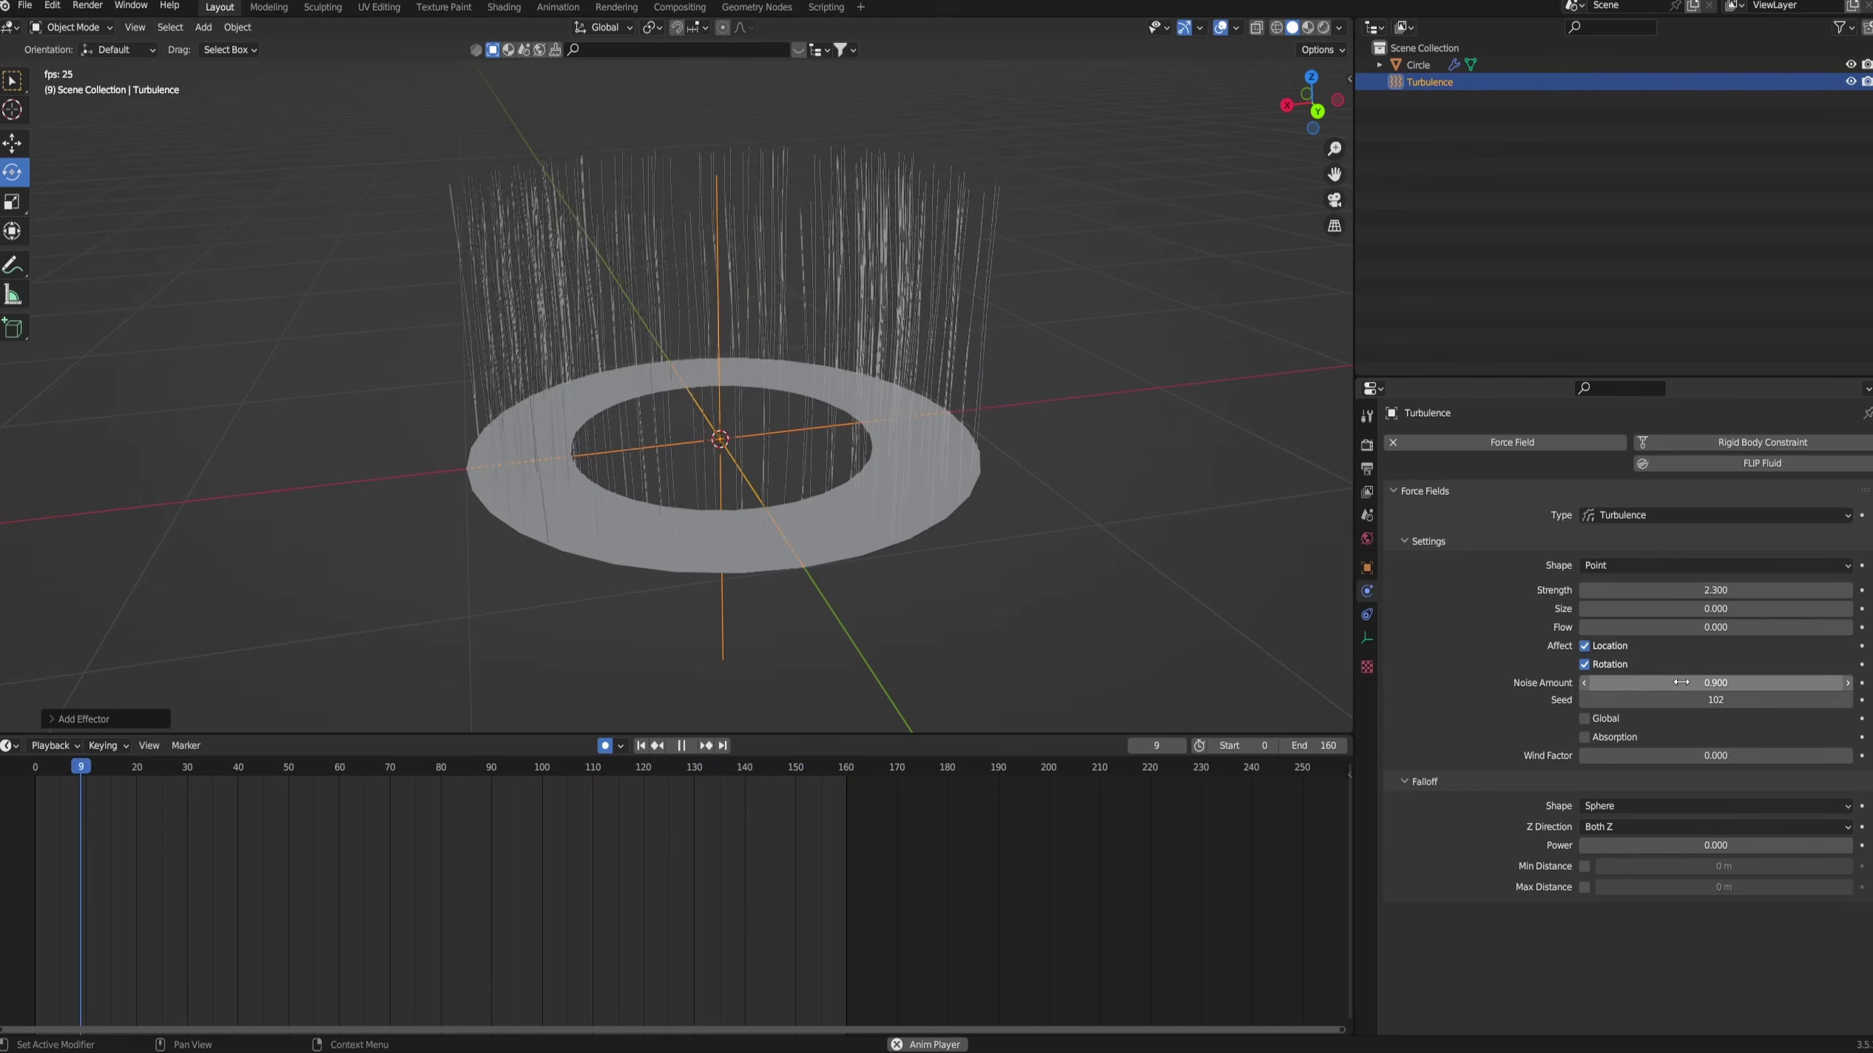
pyautogui.moveTo(1695, 608); pyautogui.dragTo(1718, 609)
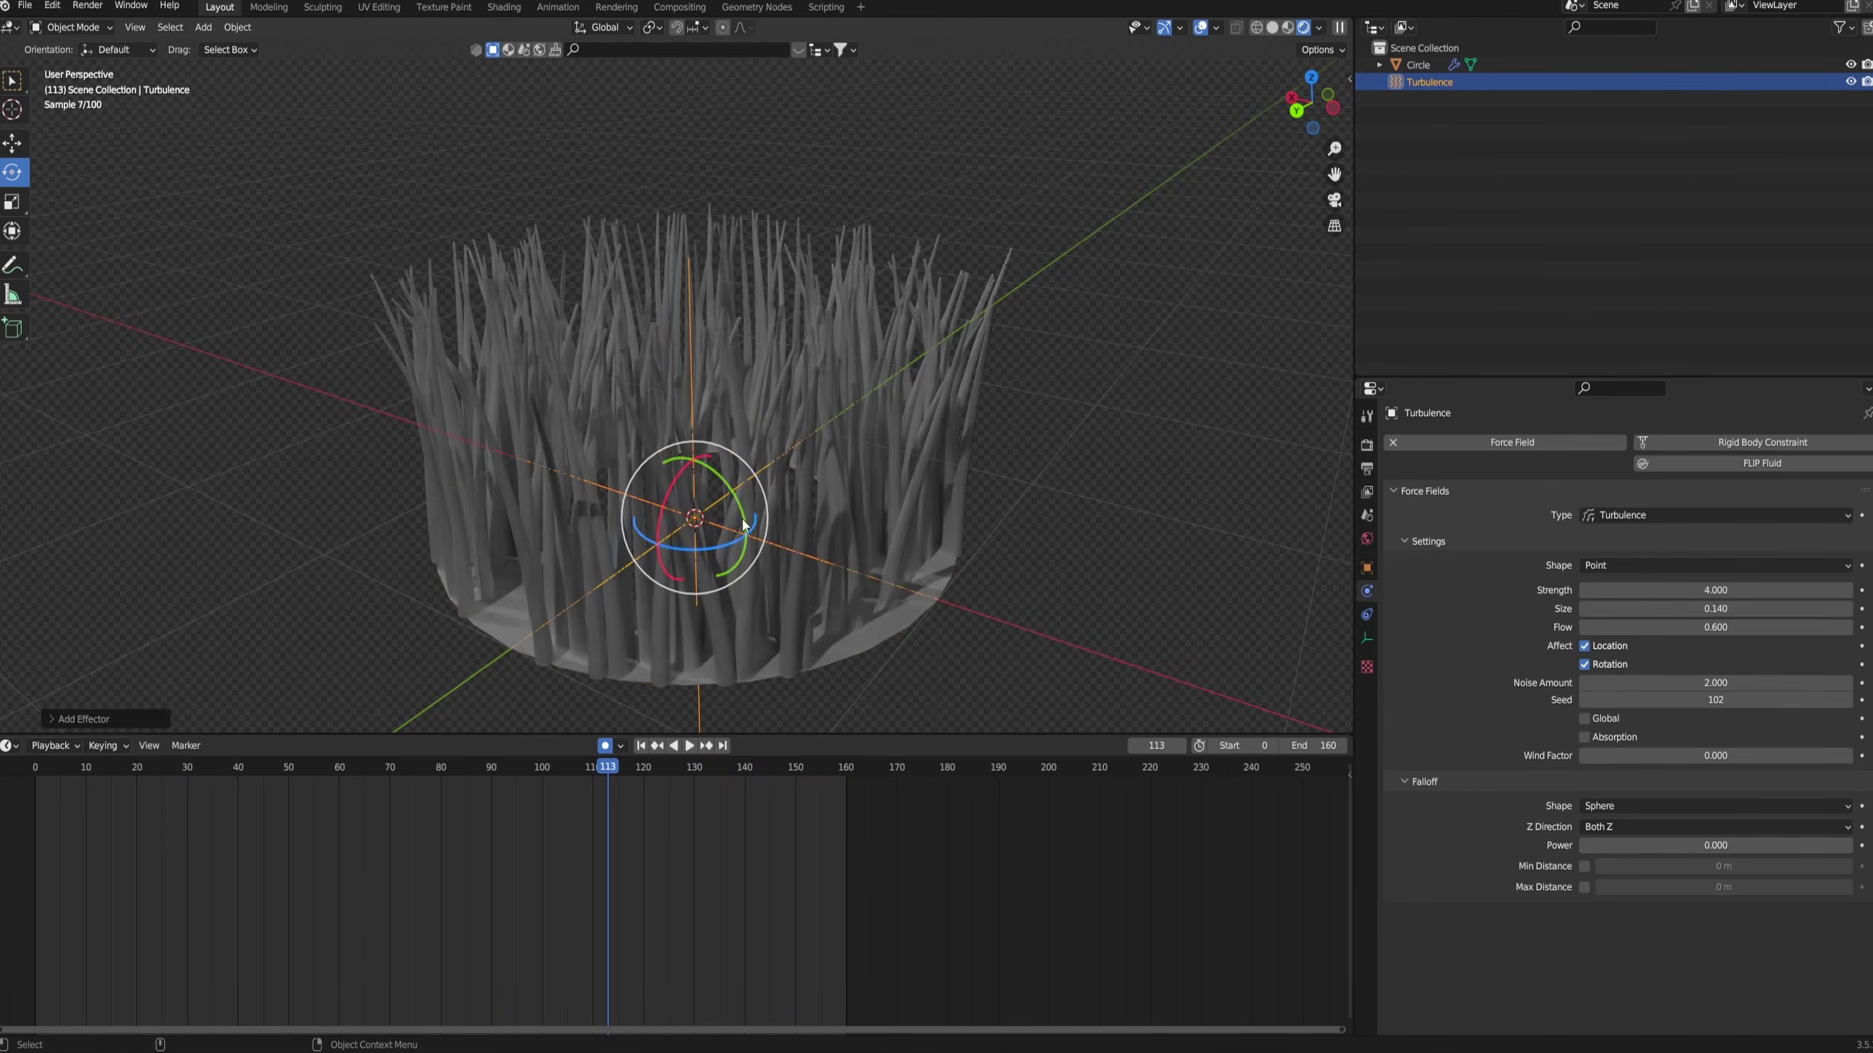
# - Select the ring and examine its rendered hair strands from above and from the sides
pyautogui.click(788, 546)
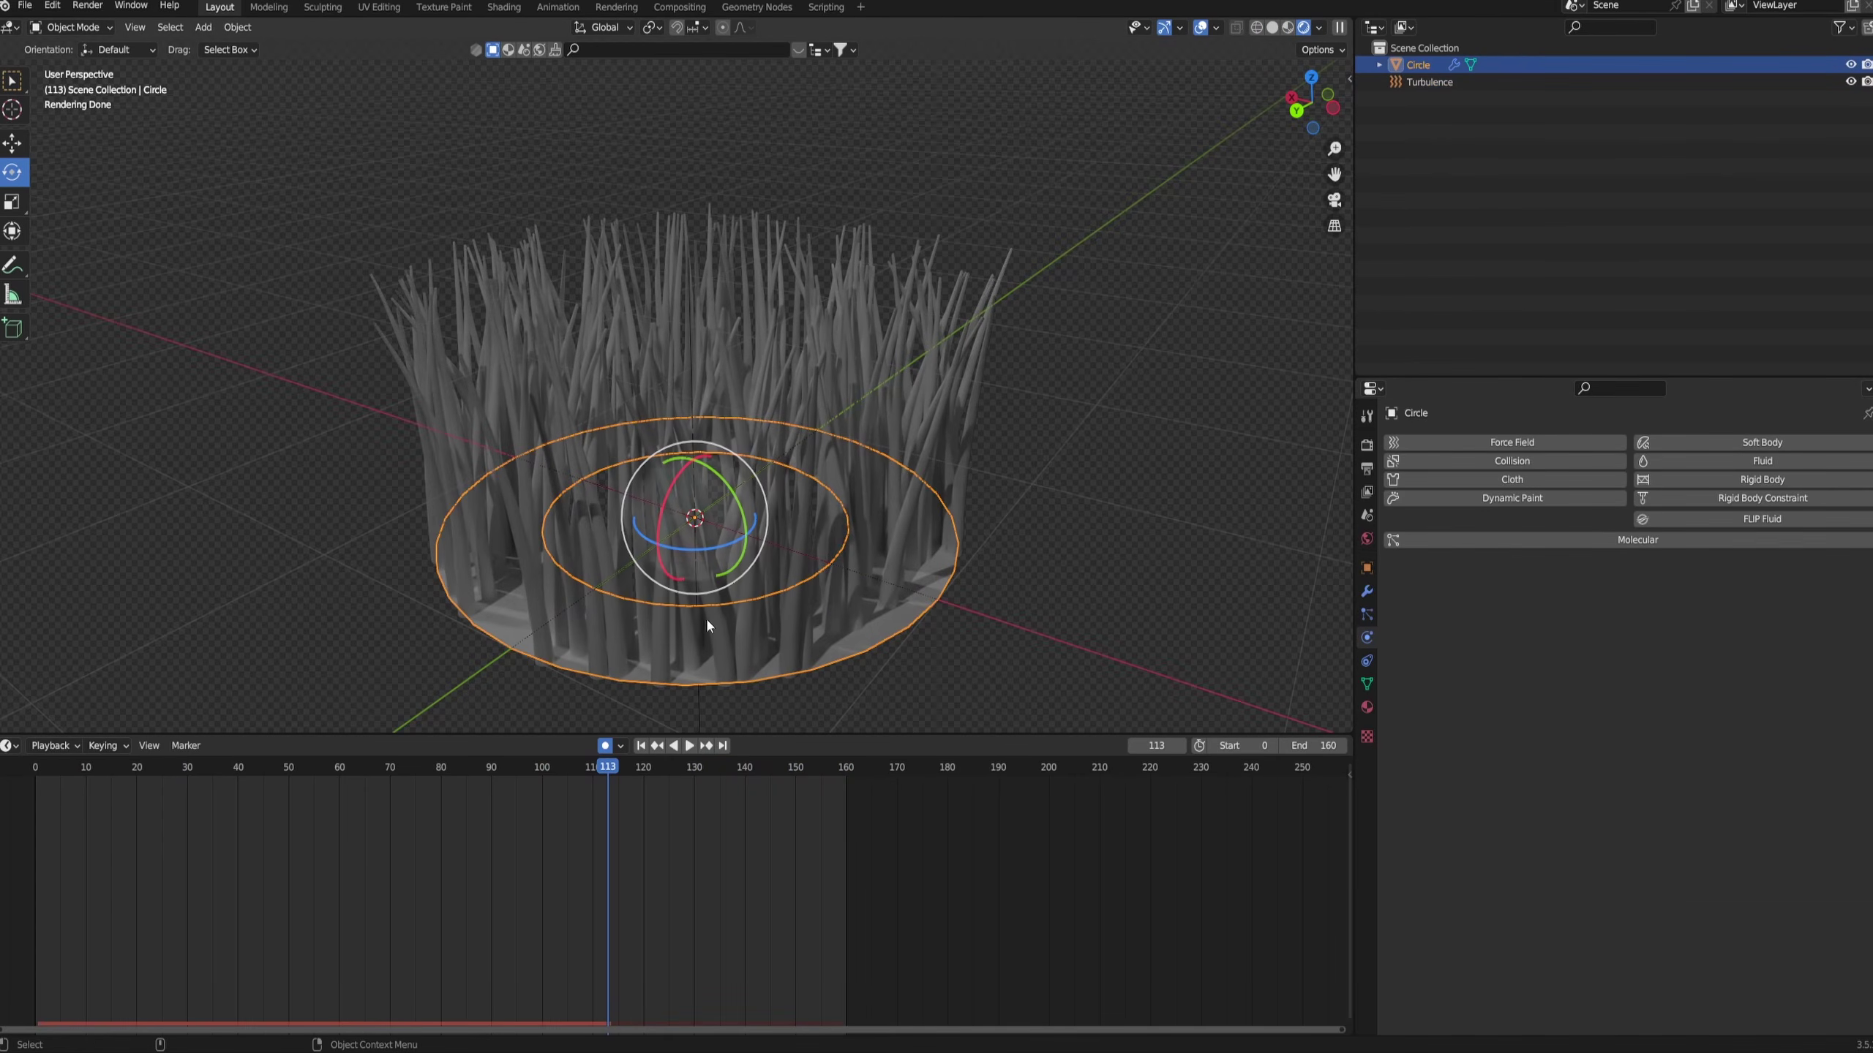
pyautogui.moveTo(842, 268); pyautogui.dragTo(763, 475, button='middle')
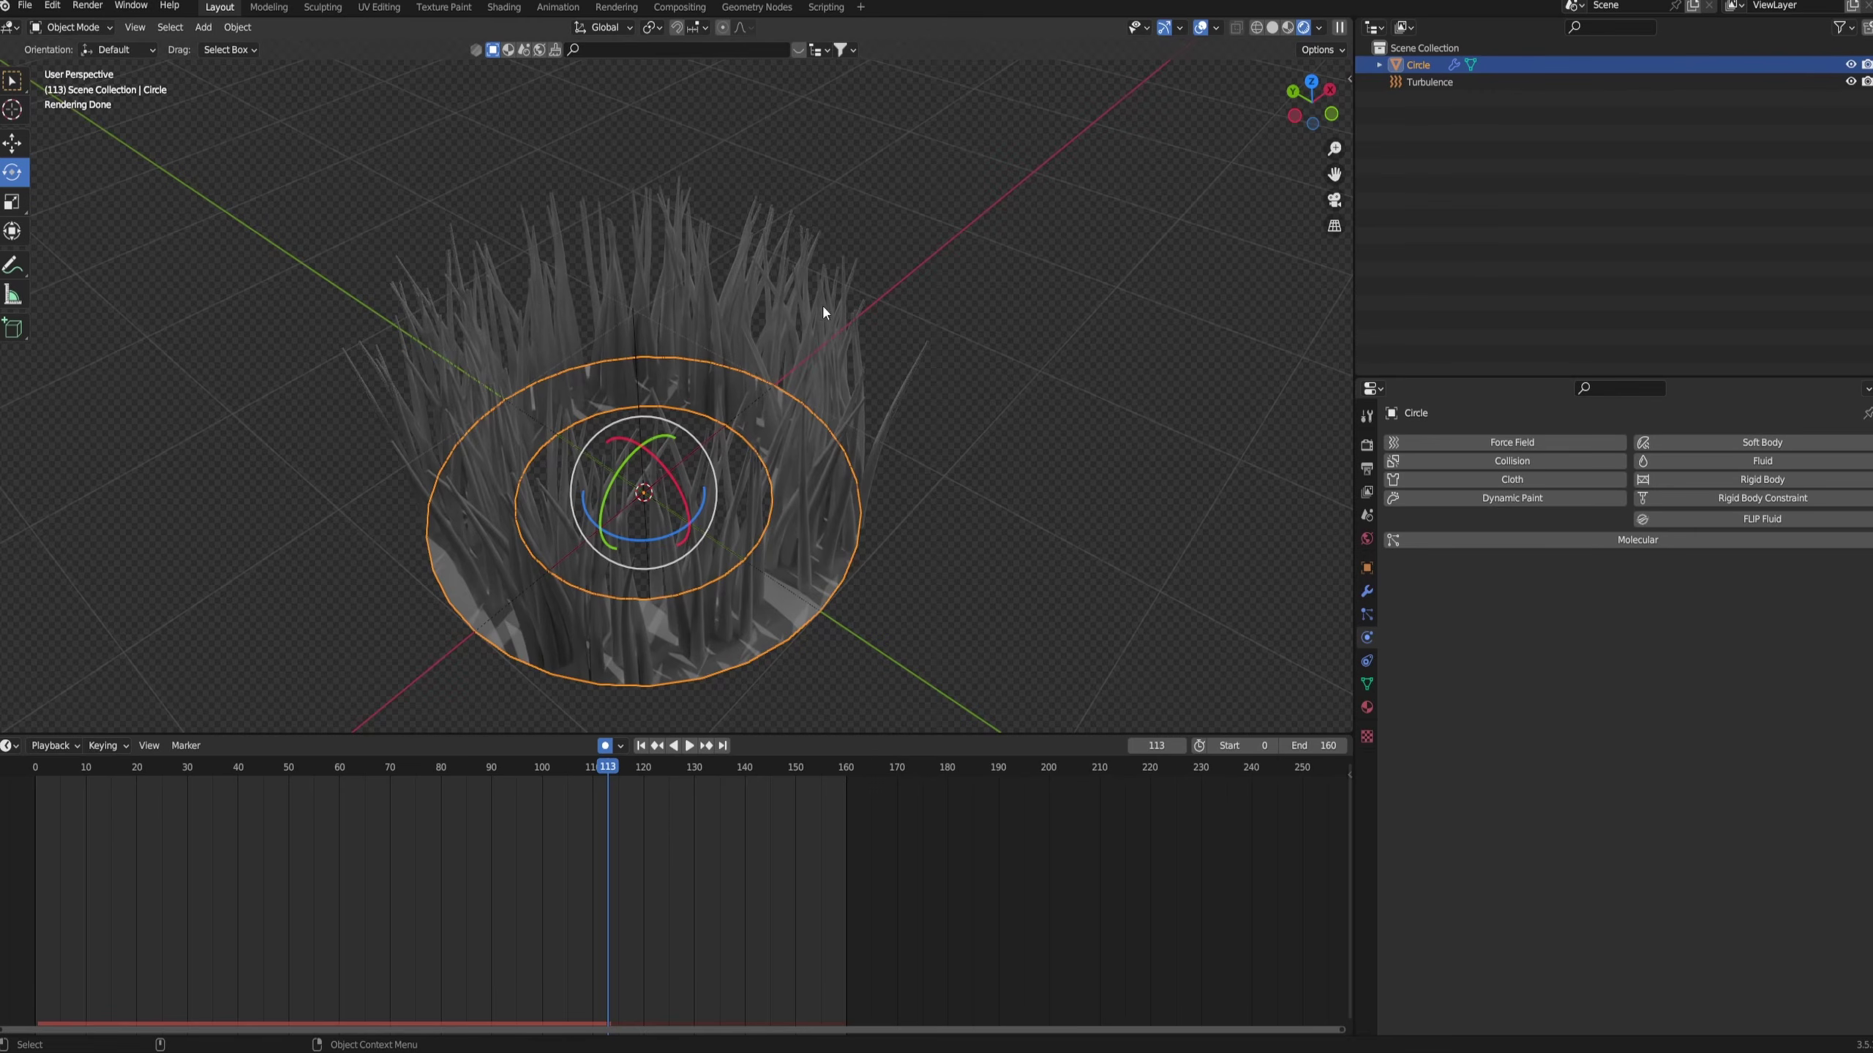
pyautogui.moveTo(723, 451); pyautogui.dragTo(846, 242, button='middle')
pyautogui.moveTo(749, 493); pyautogui.dragTo(714, 445, button='middle')
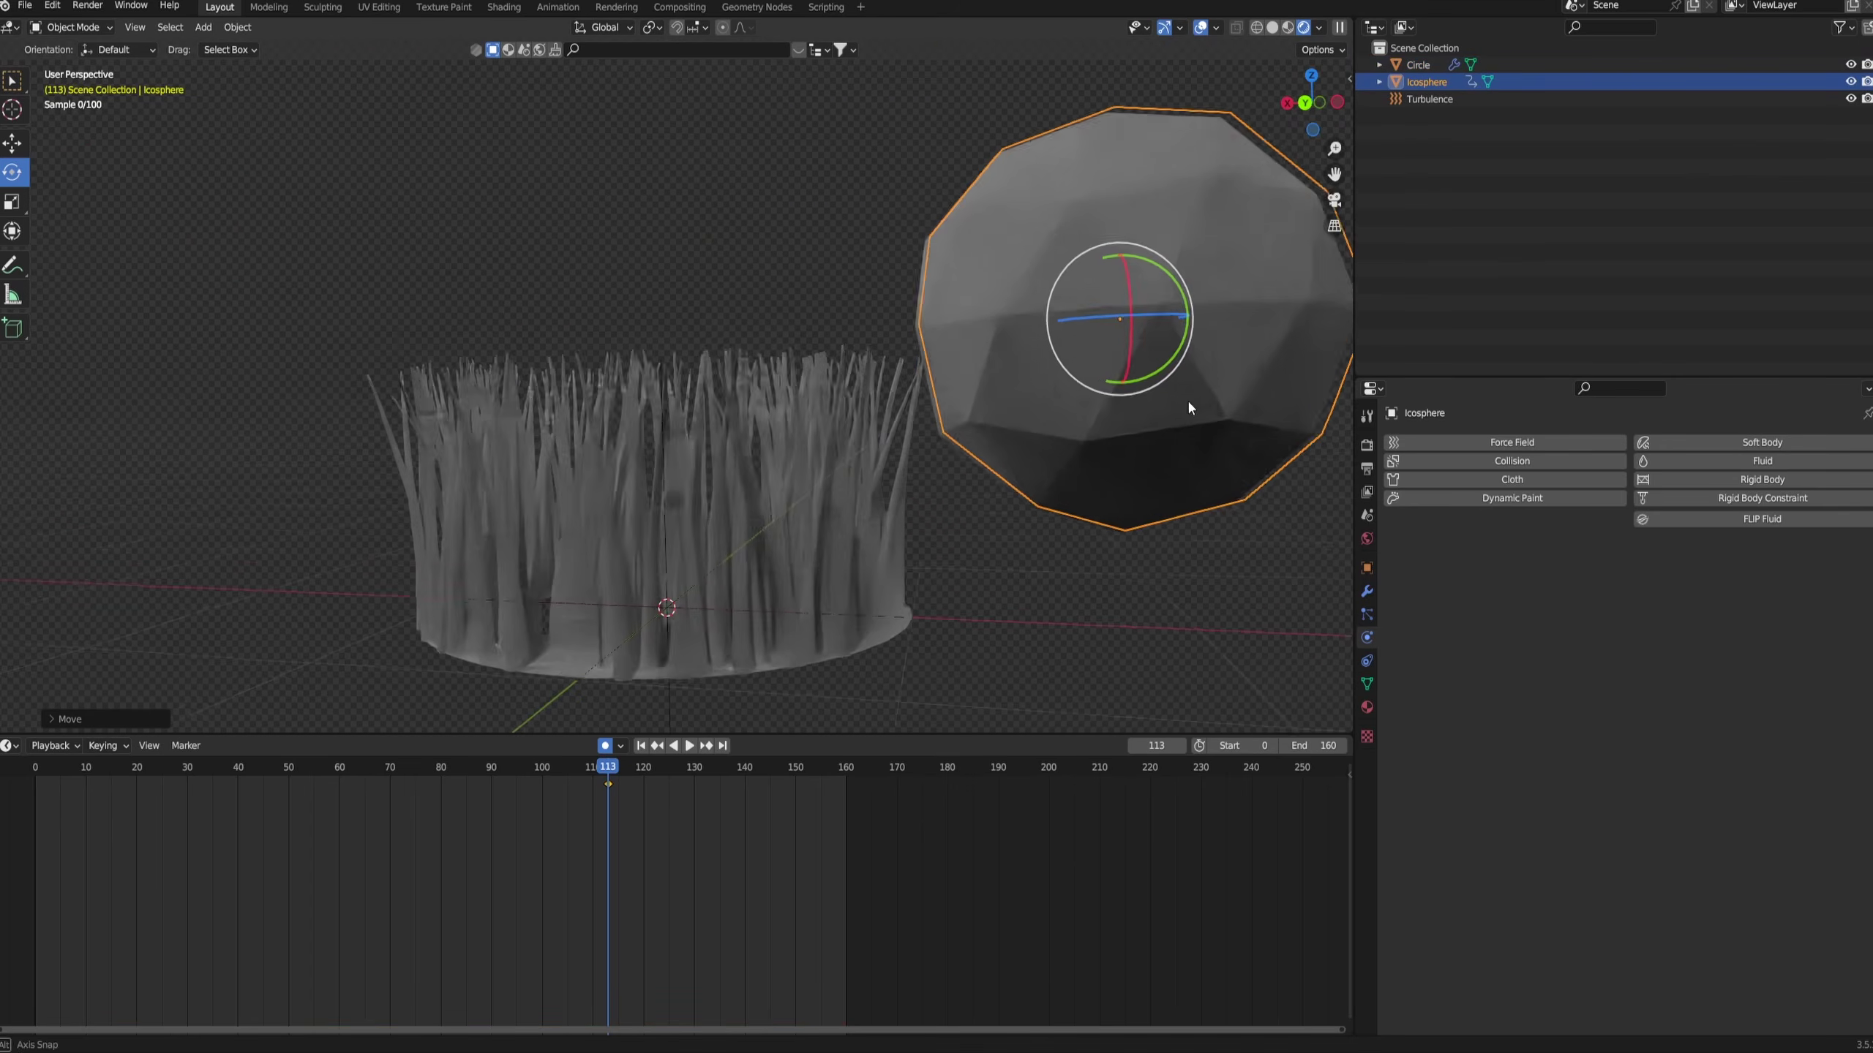
# - Try the icosphere beside the strands as a collision object, delete it and reselect the ring
pyautogui.click(1308, 363)
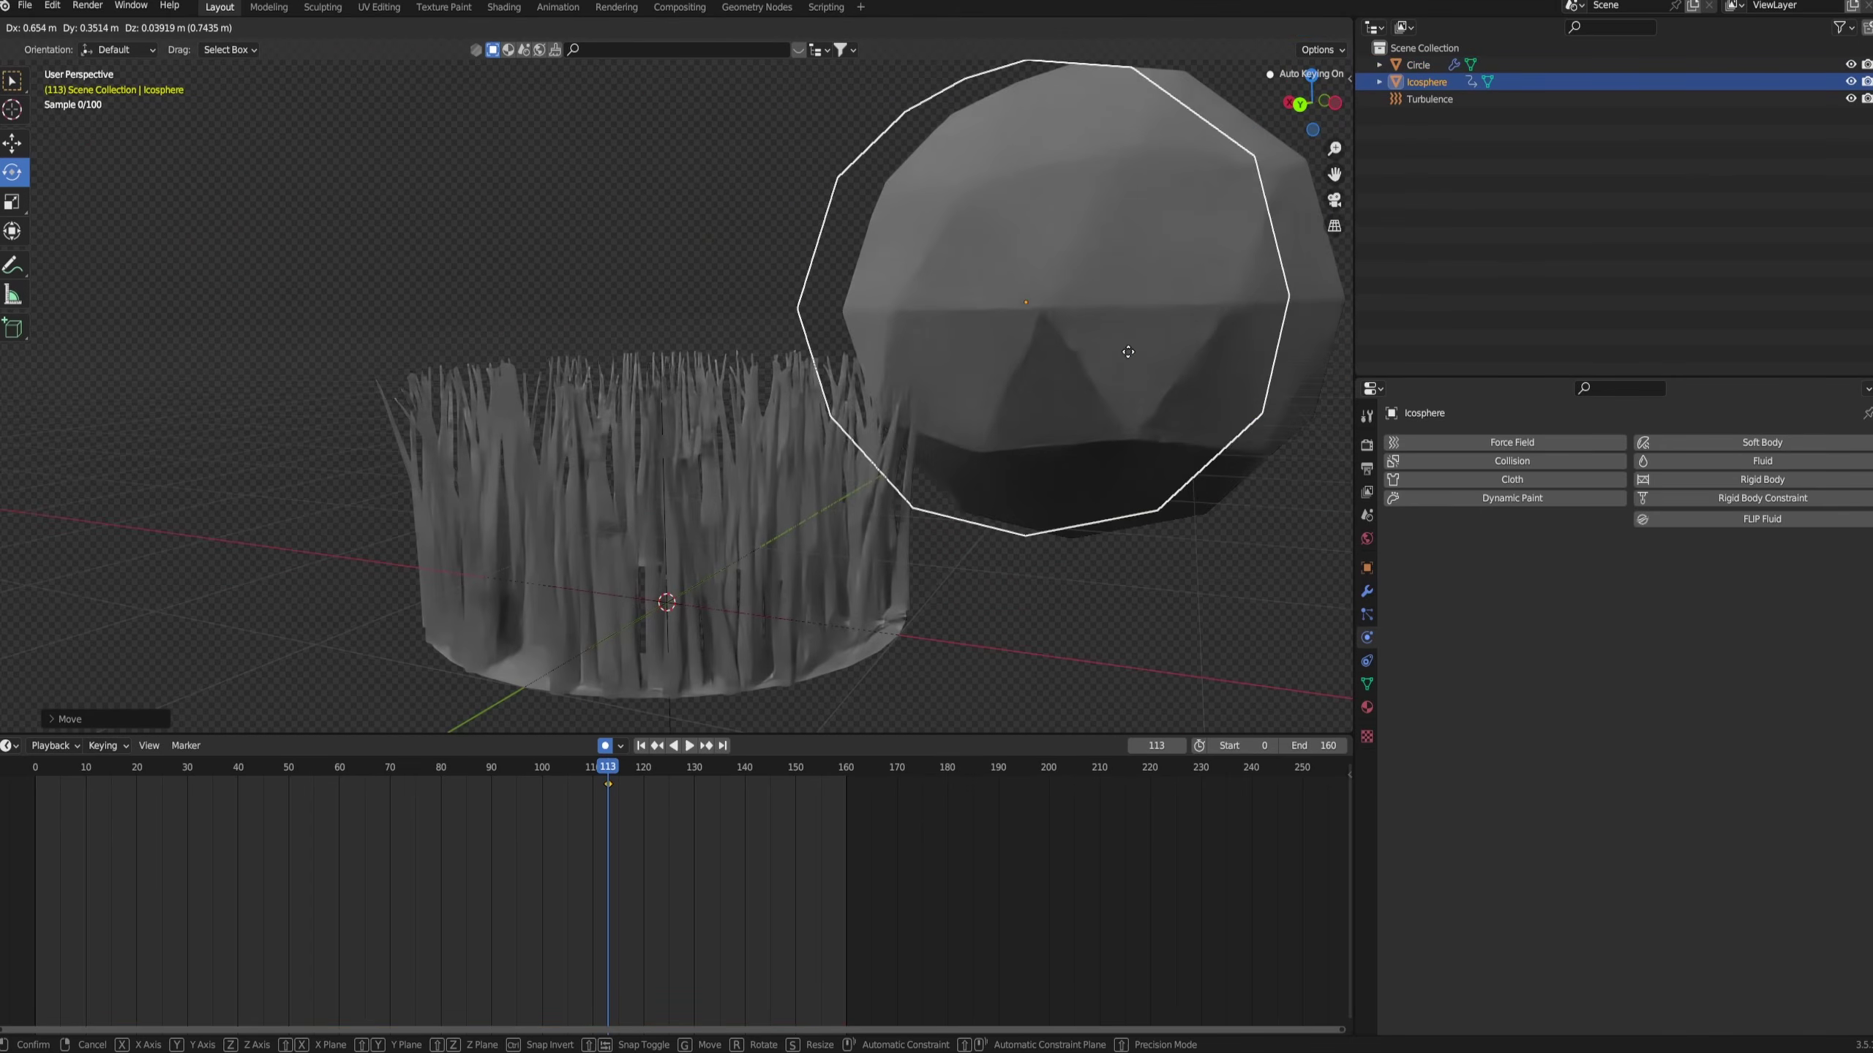
pyautogui.click(1512, 460)
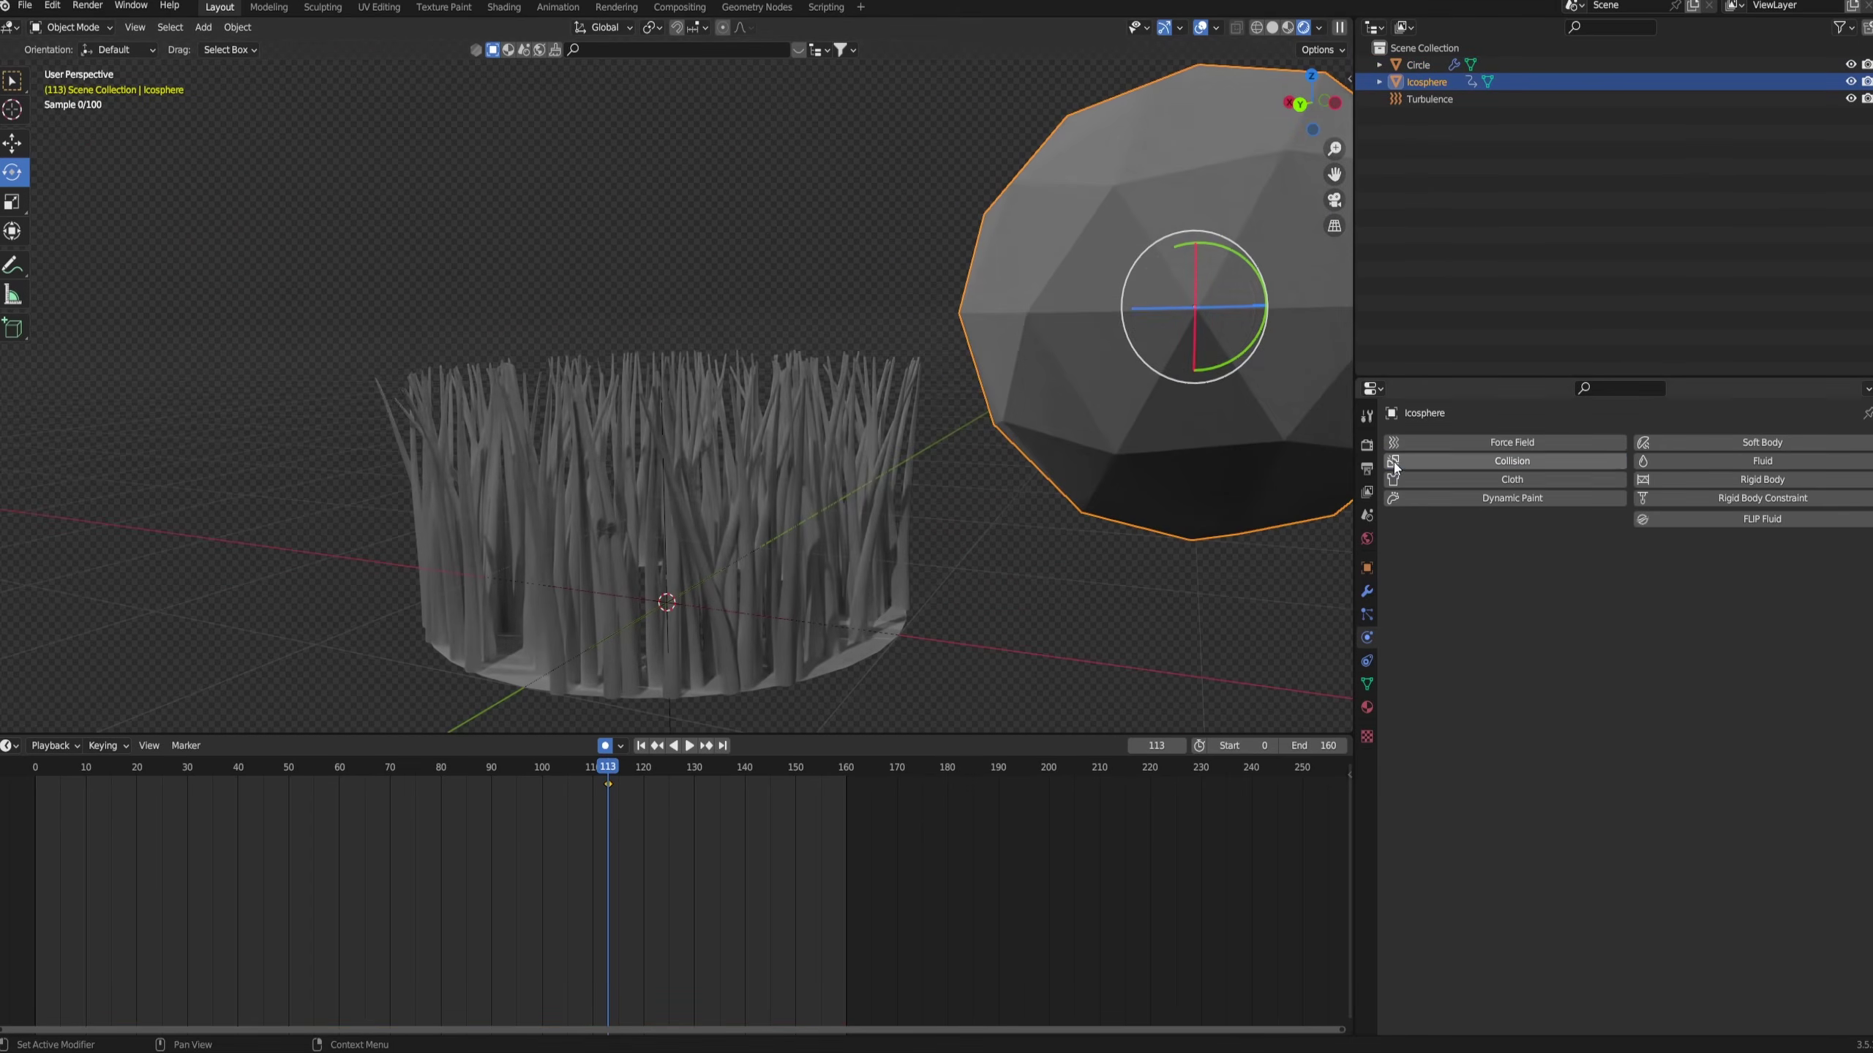
pyautogui.press('x')
pyautogui.click(1084, 339)
pyautogui.click(815, 445)
# - Try raising the ring's hair number to about 1354 strands
pyautogui.moveTo(815, 444); pyautogui.dragTo(895, 458, button='middle')
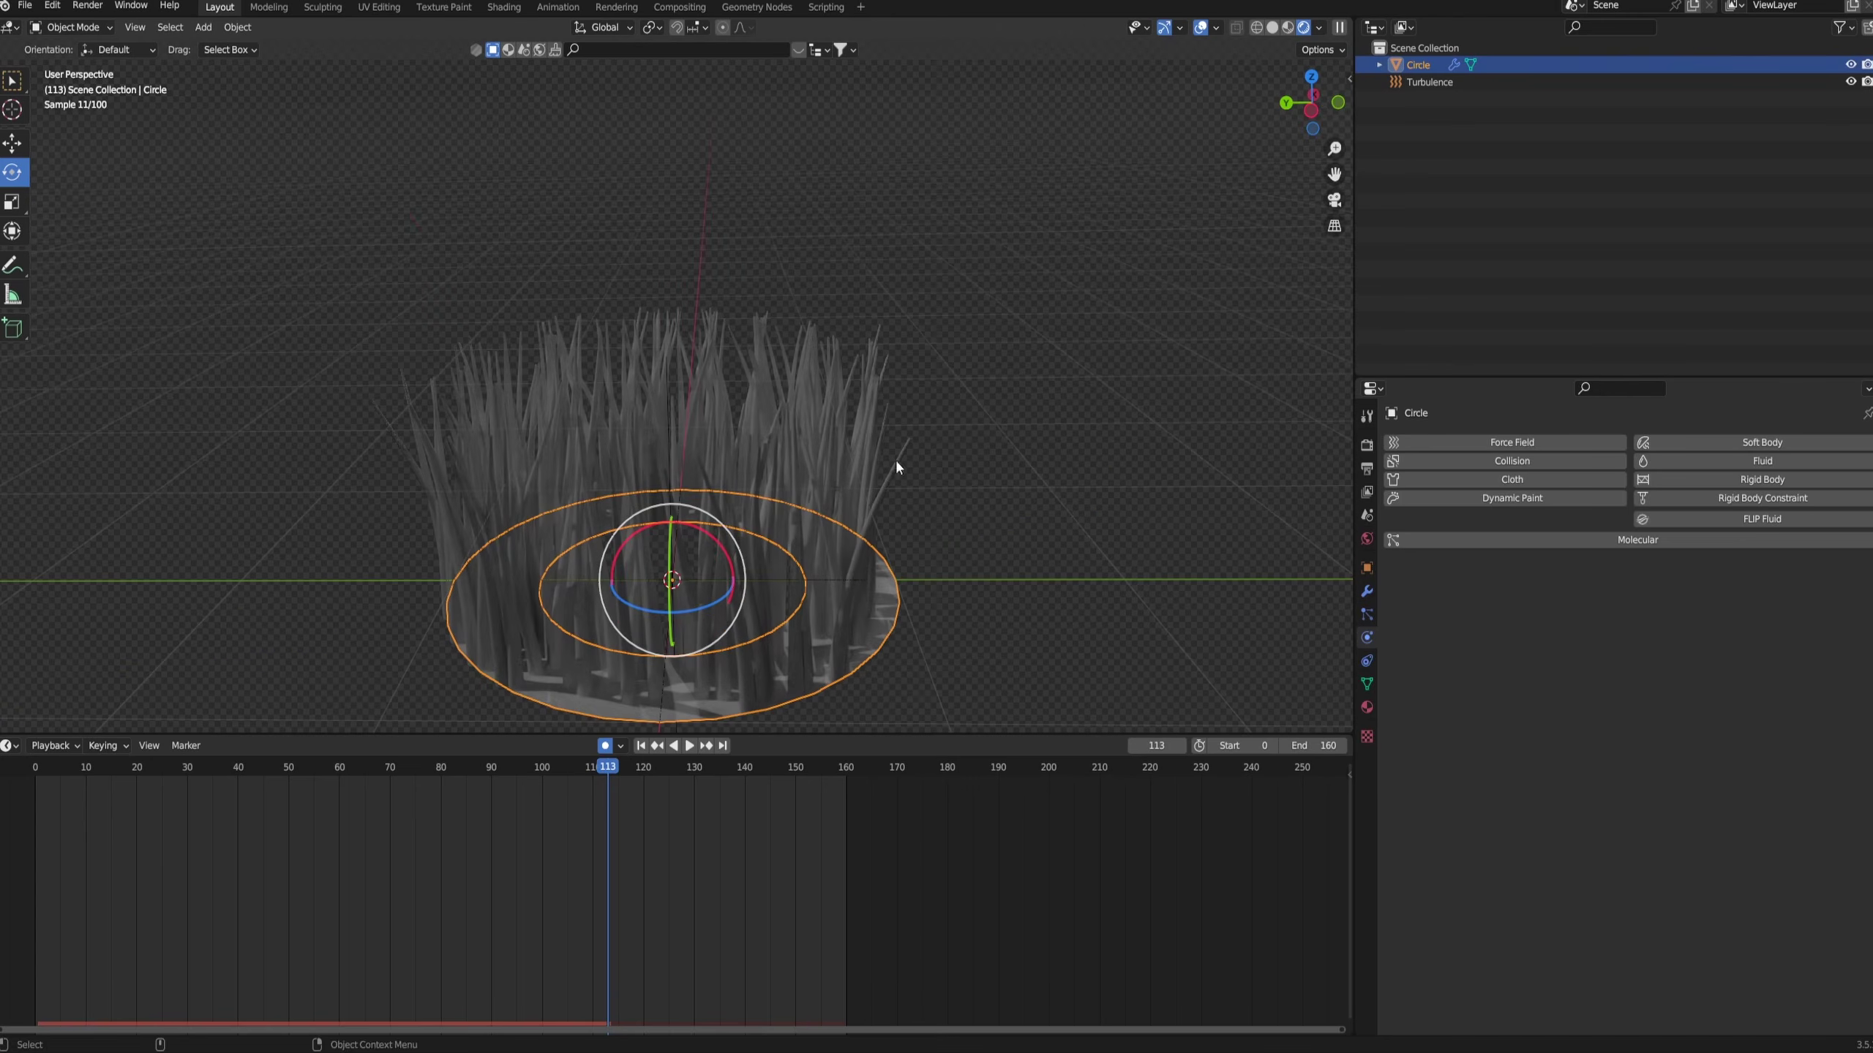
pyautogui.moveTo(824, 564); pyautogui.dragTo(765, 590, button='middle')
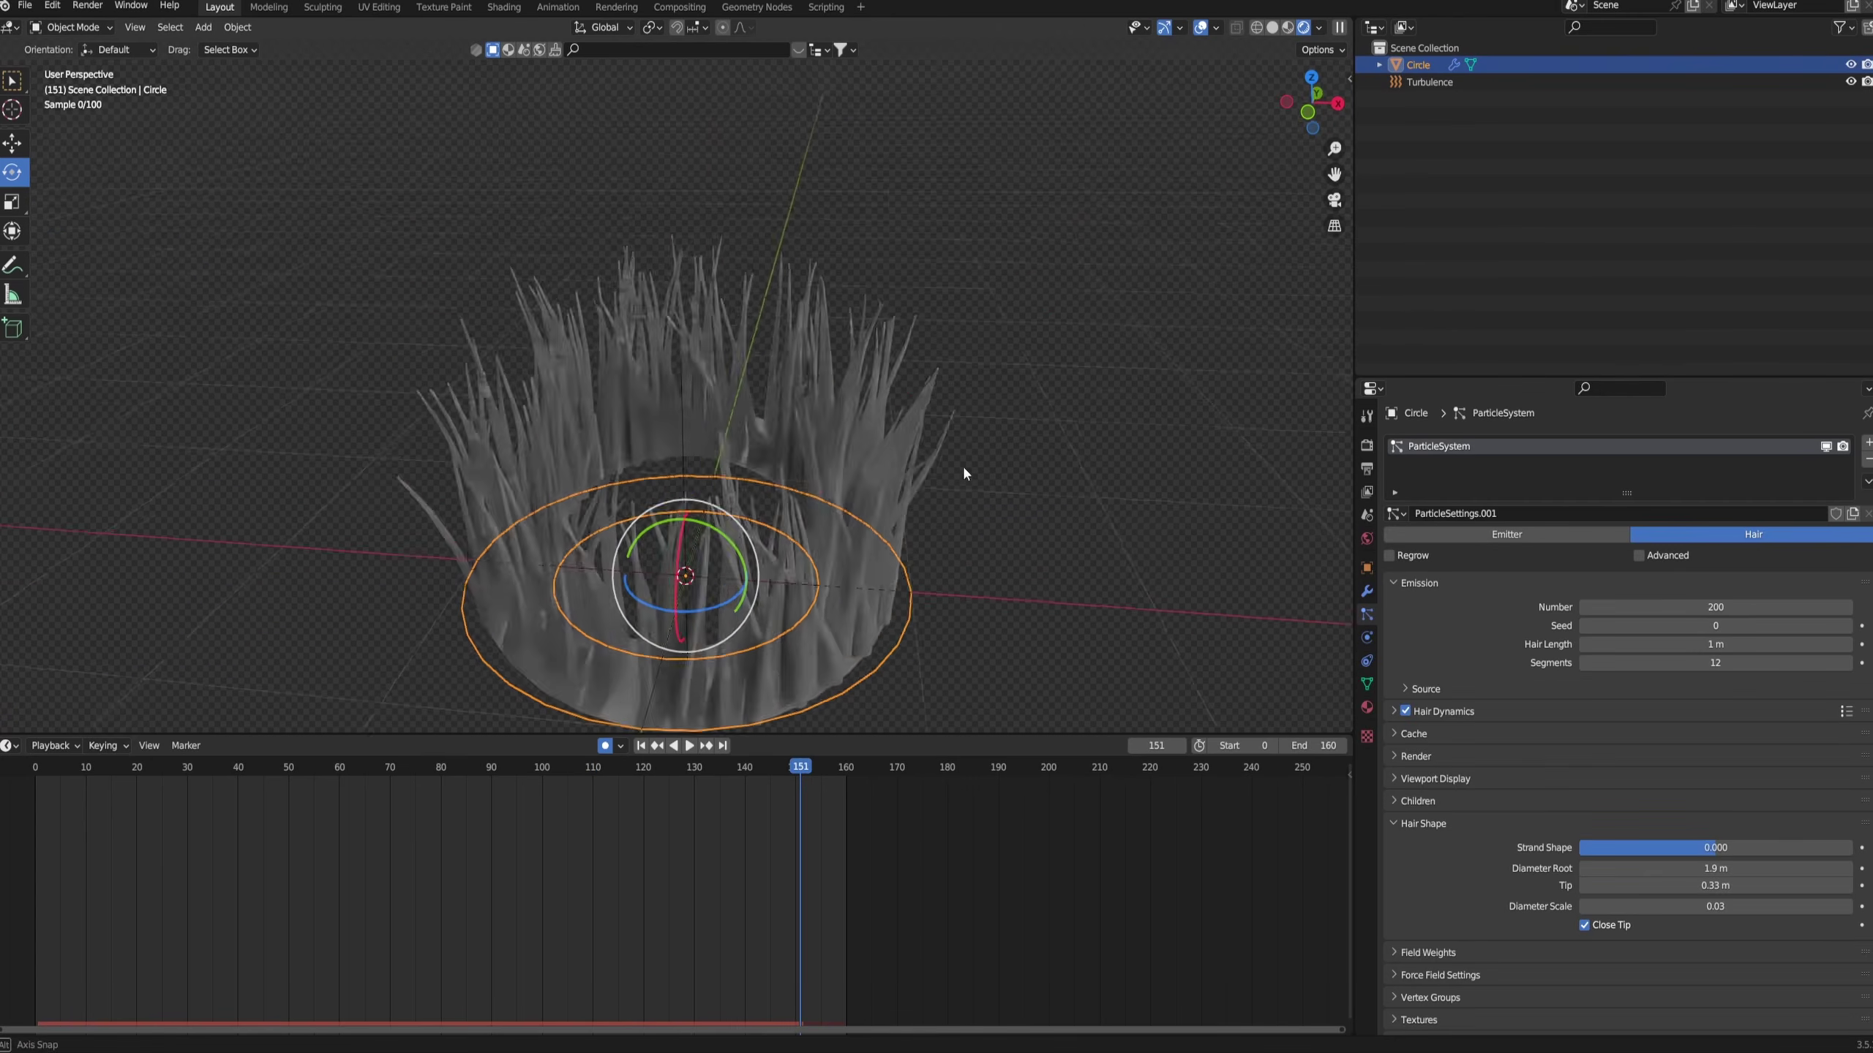
pyautogui.scroll(2, 982, 487)
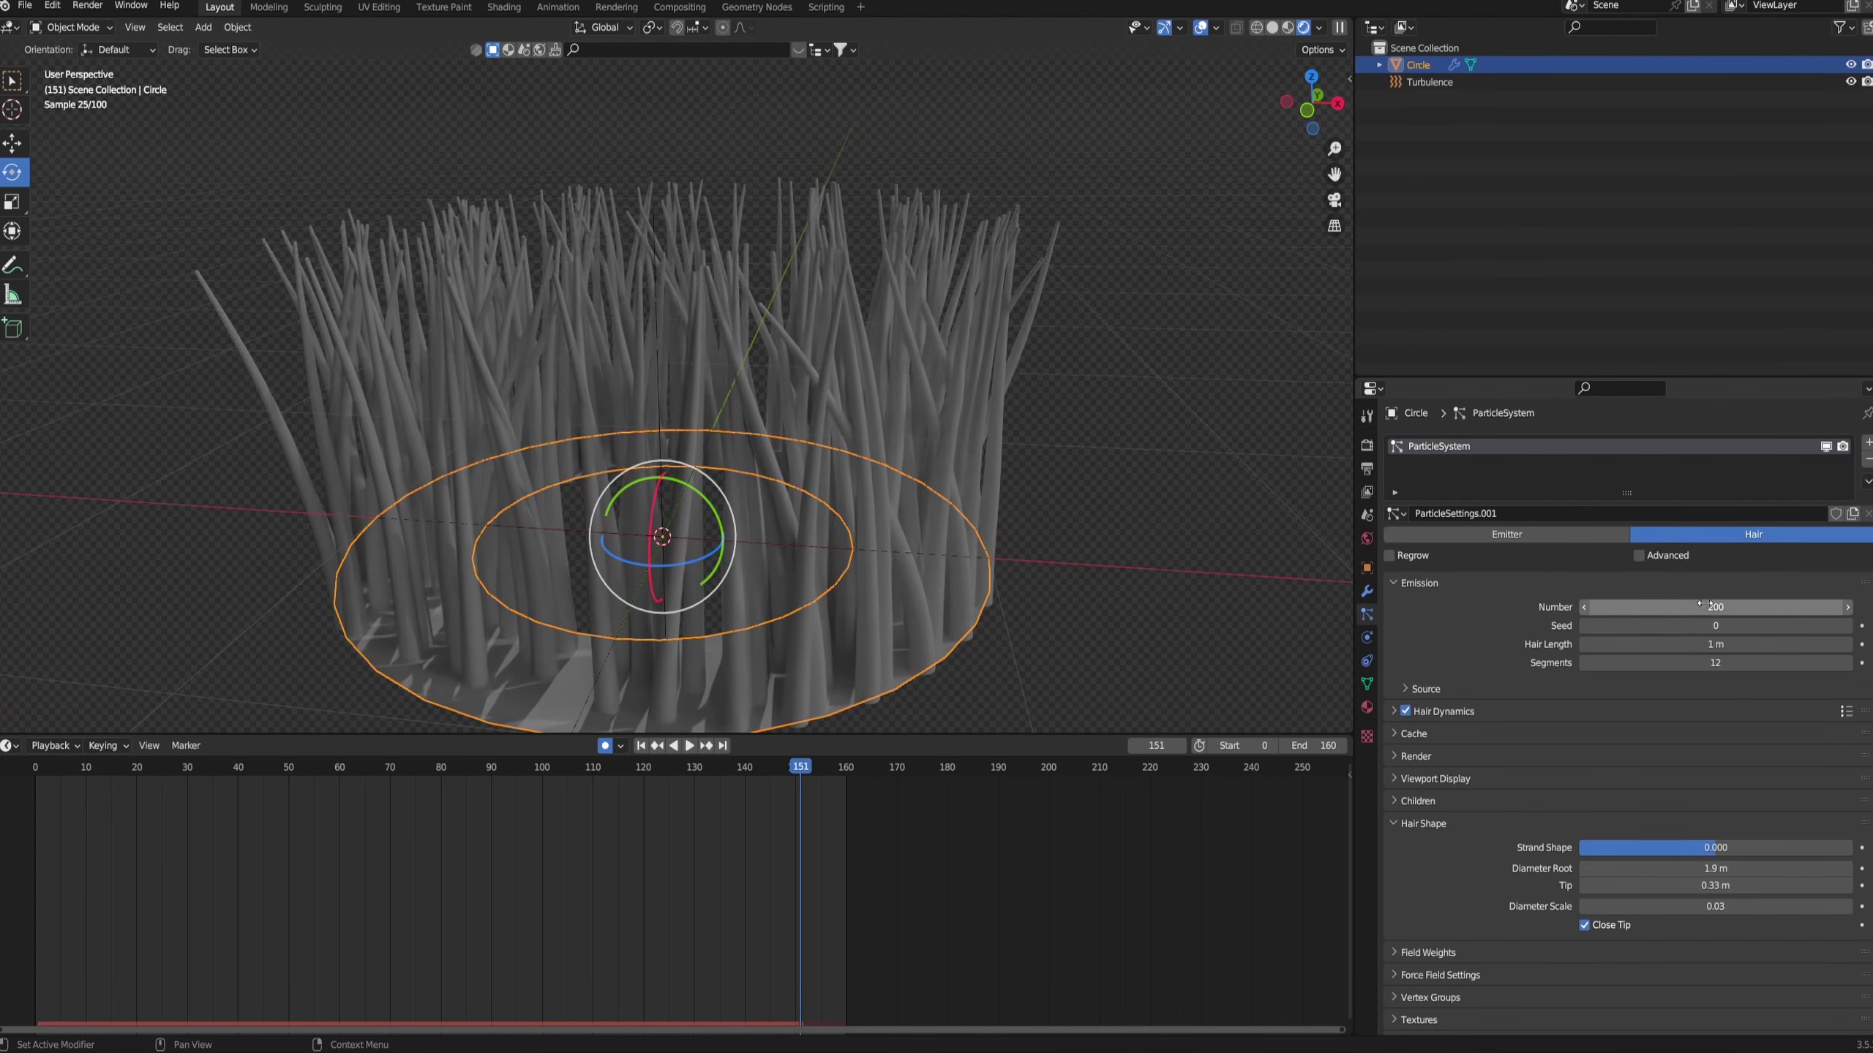
pyautogui.moveTo(1703, 607); pyautogui.dragTo(1792, 607)
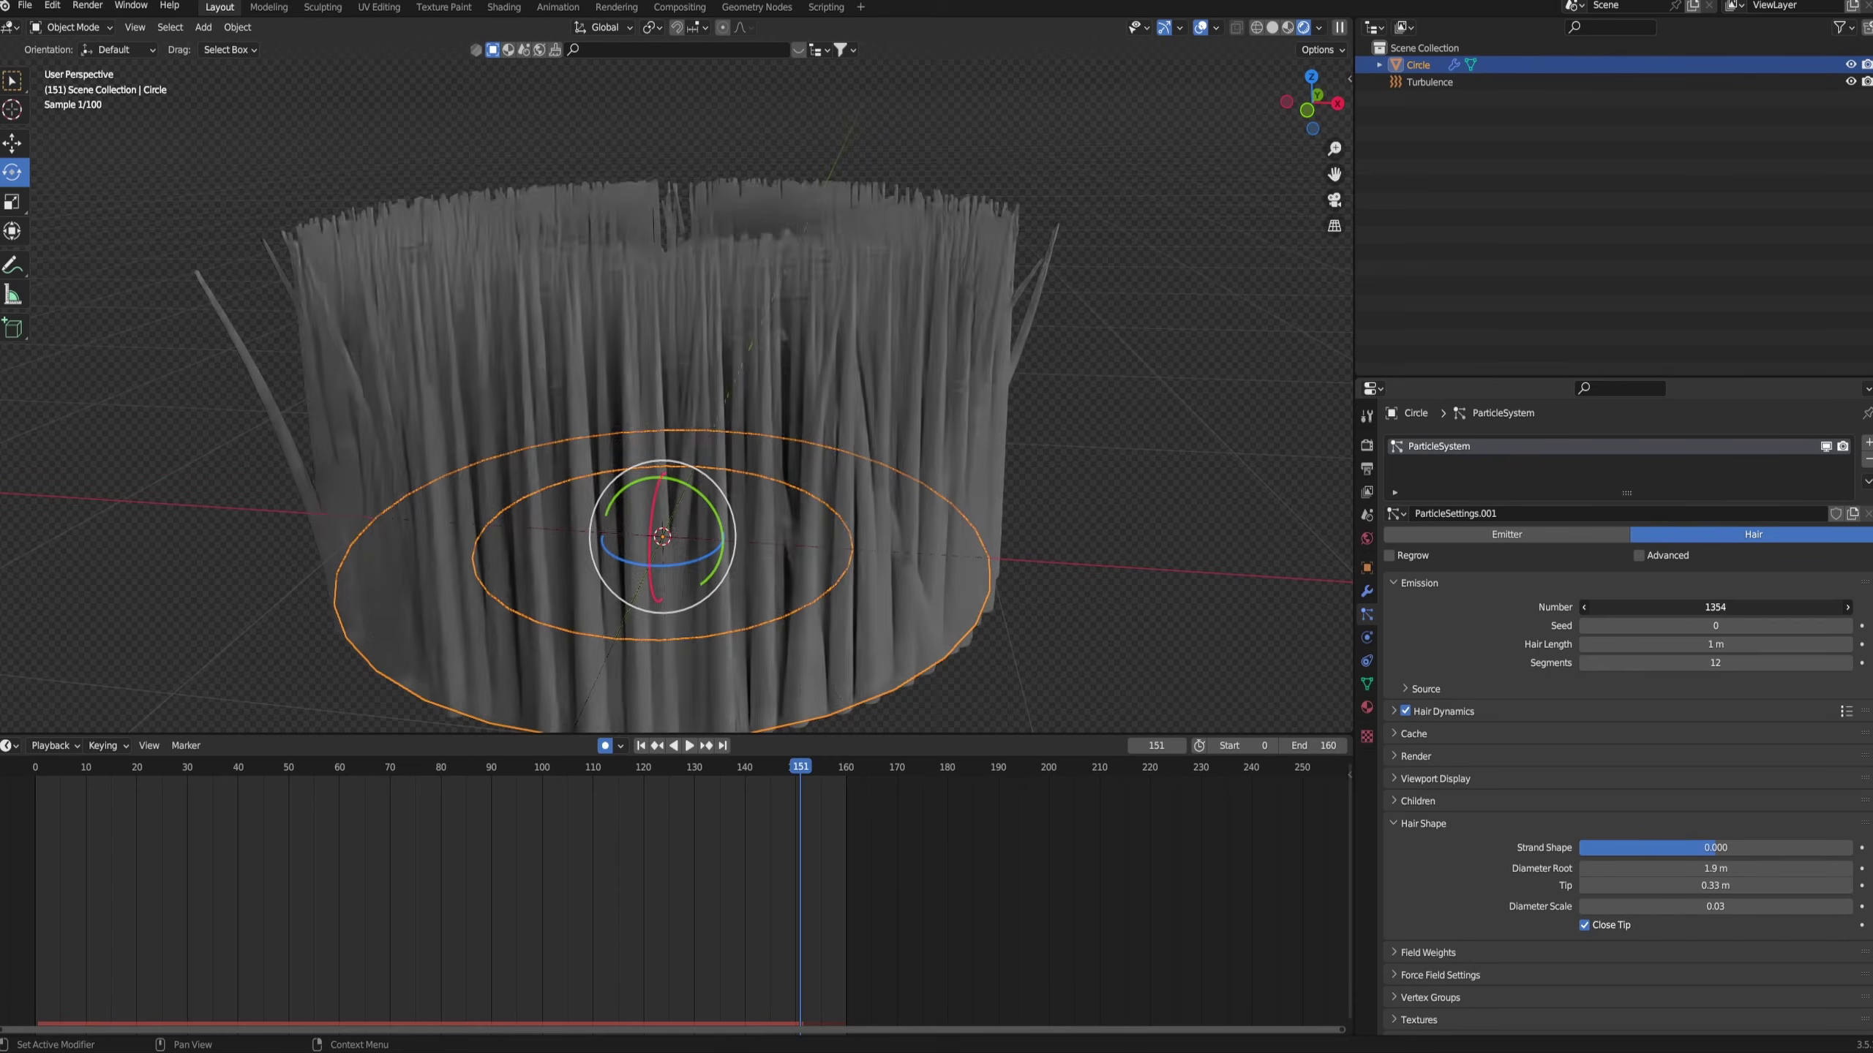
pyautogui.press('Escape')
# - Play the turbulent hair simulation and check the strands' motion from above and from the side
pyautogui.moveTo(760, 259); pyautogui.dragTo(743, 507, button='middle')
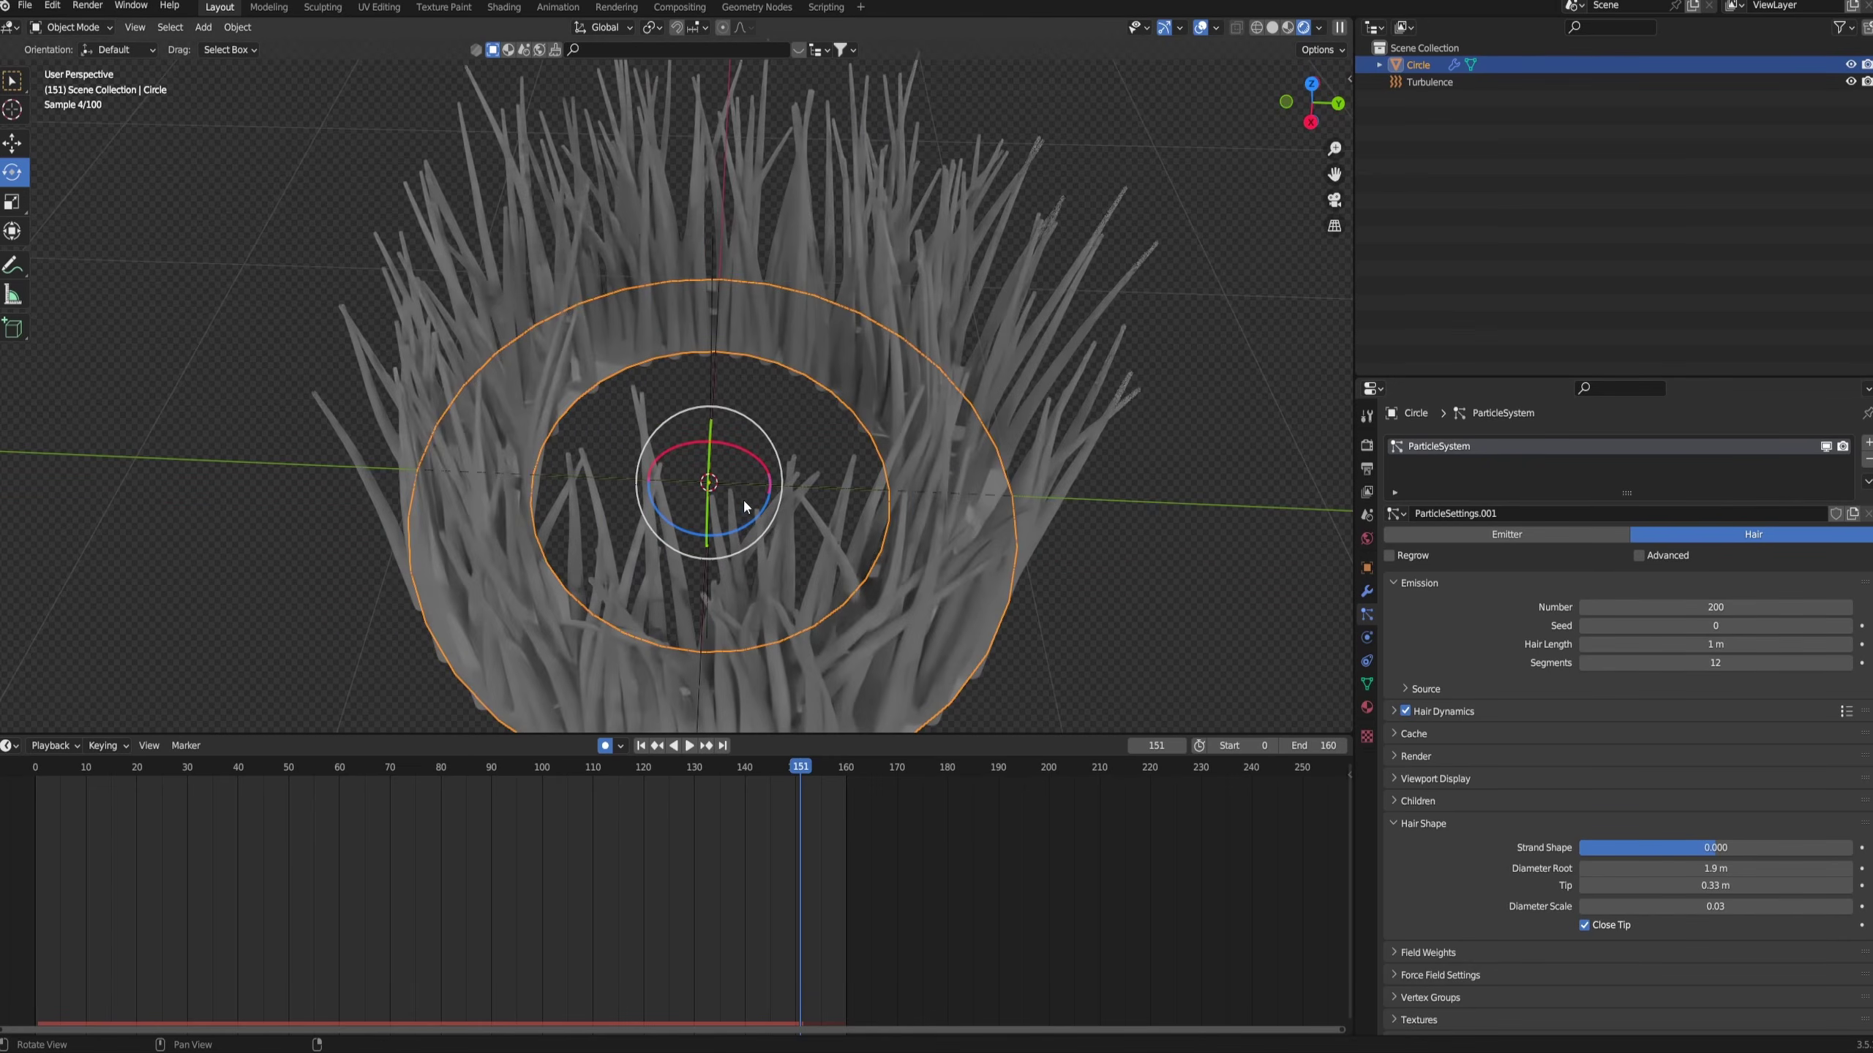
pyautogui.moveTo(811, 568); pyautogui.dragTo(787, 415, button='middle')
pyautogui.press('space')
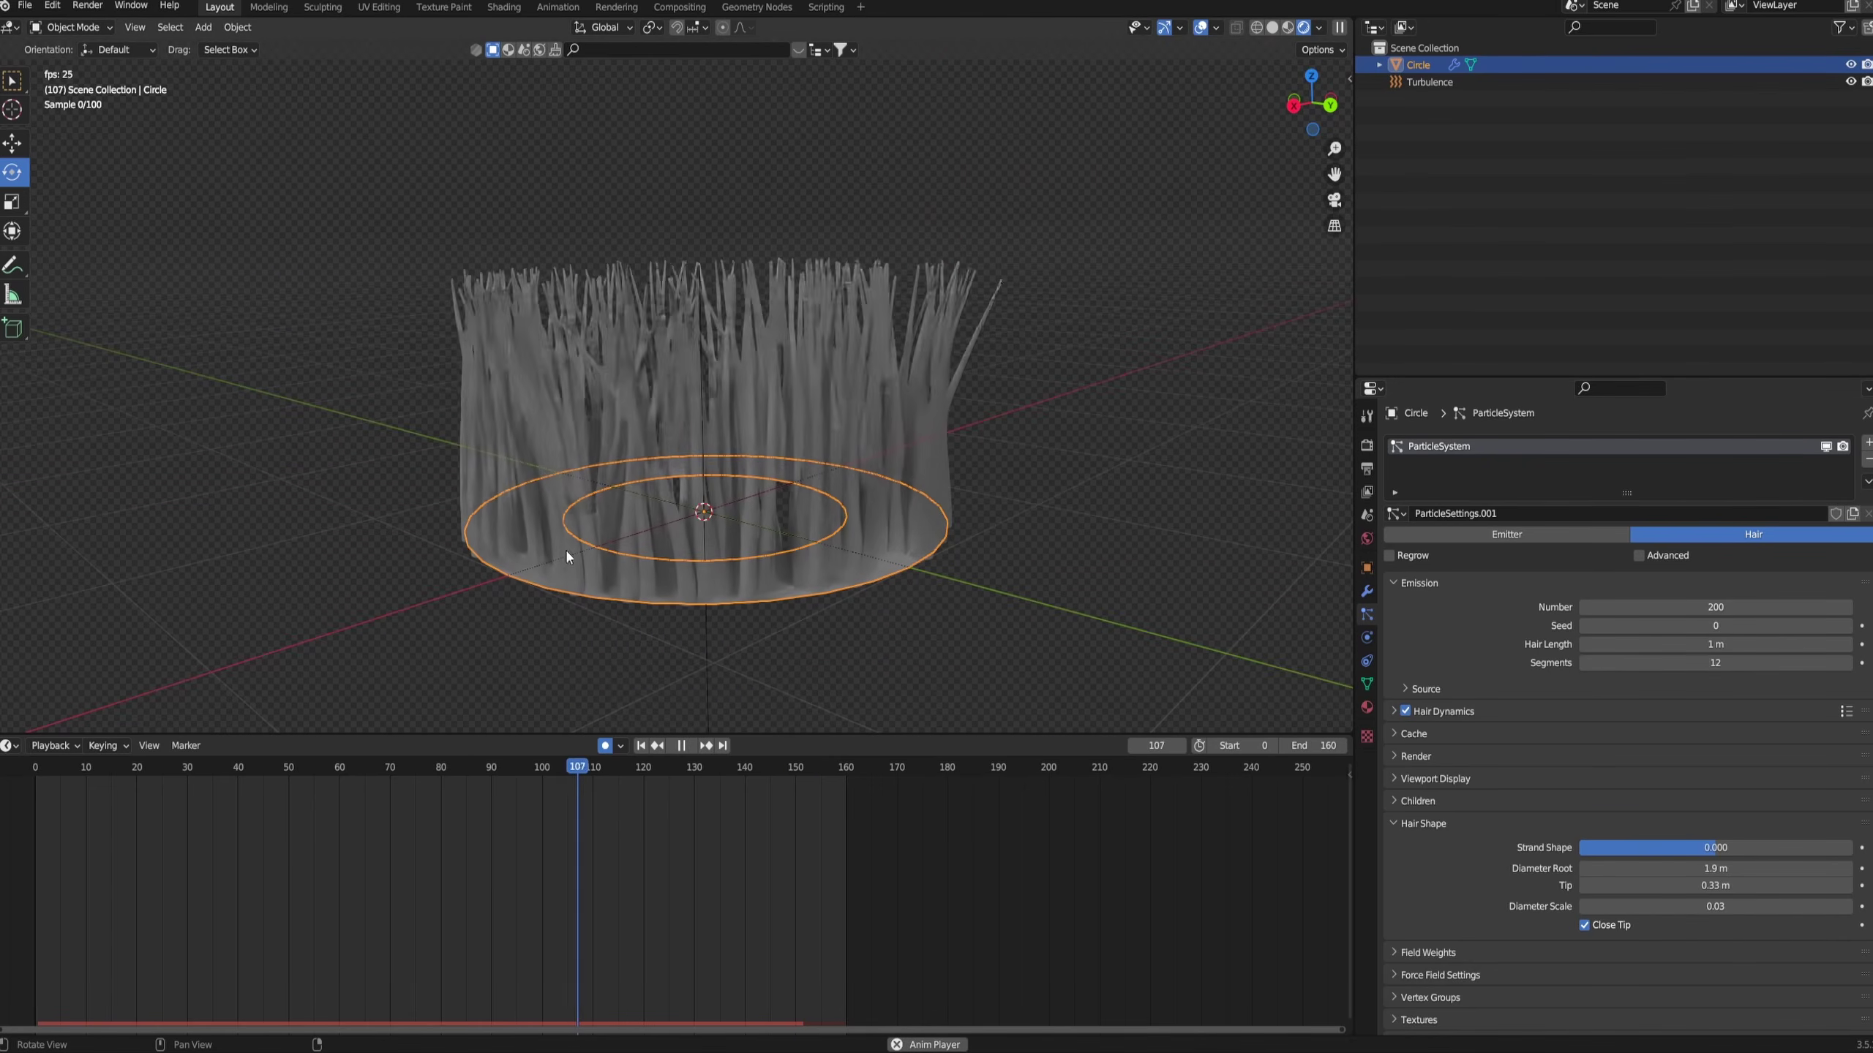
pyautogui.press('space')
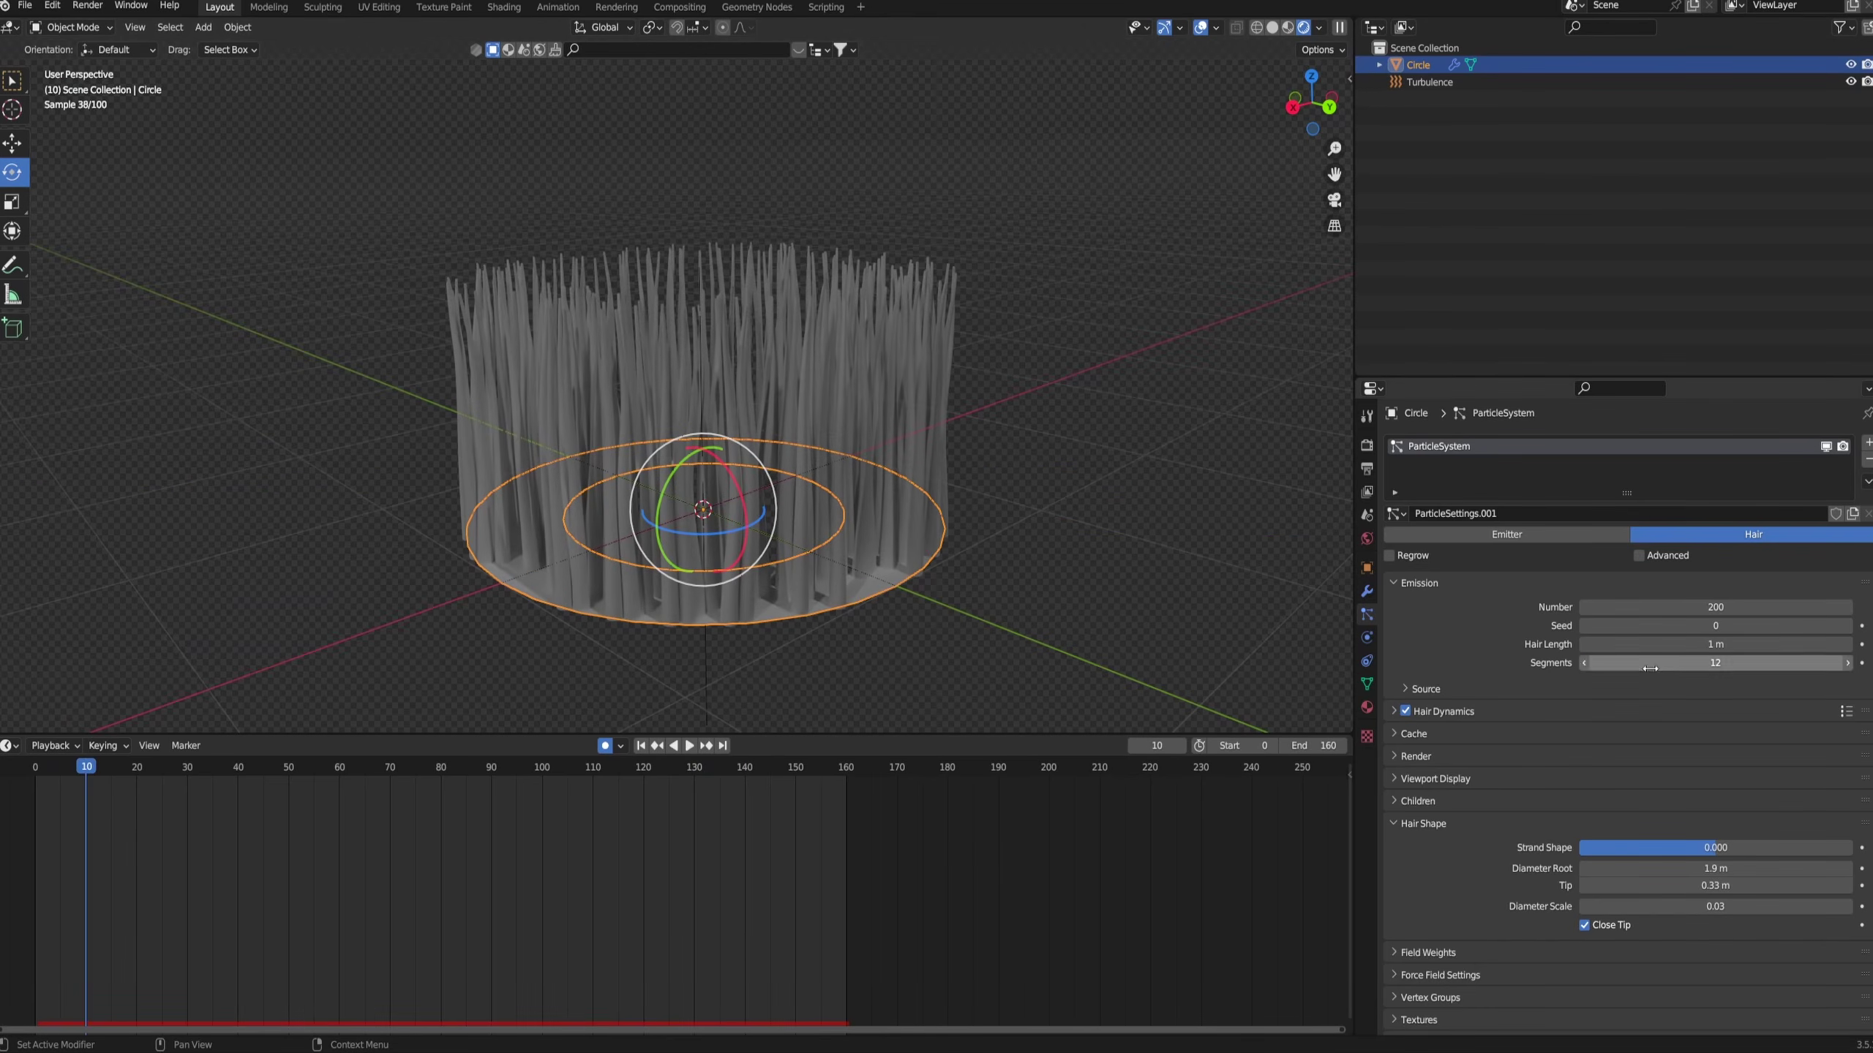
# - Set the hair segments to 18 and replay the simulation
pyautogui.click(1663, 665)
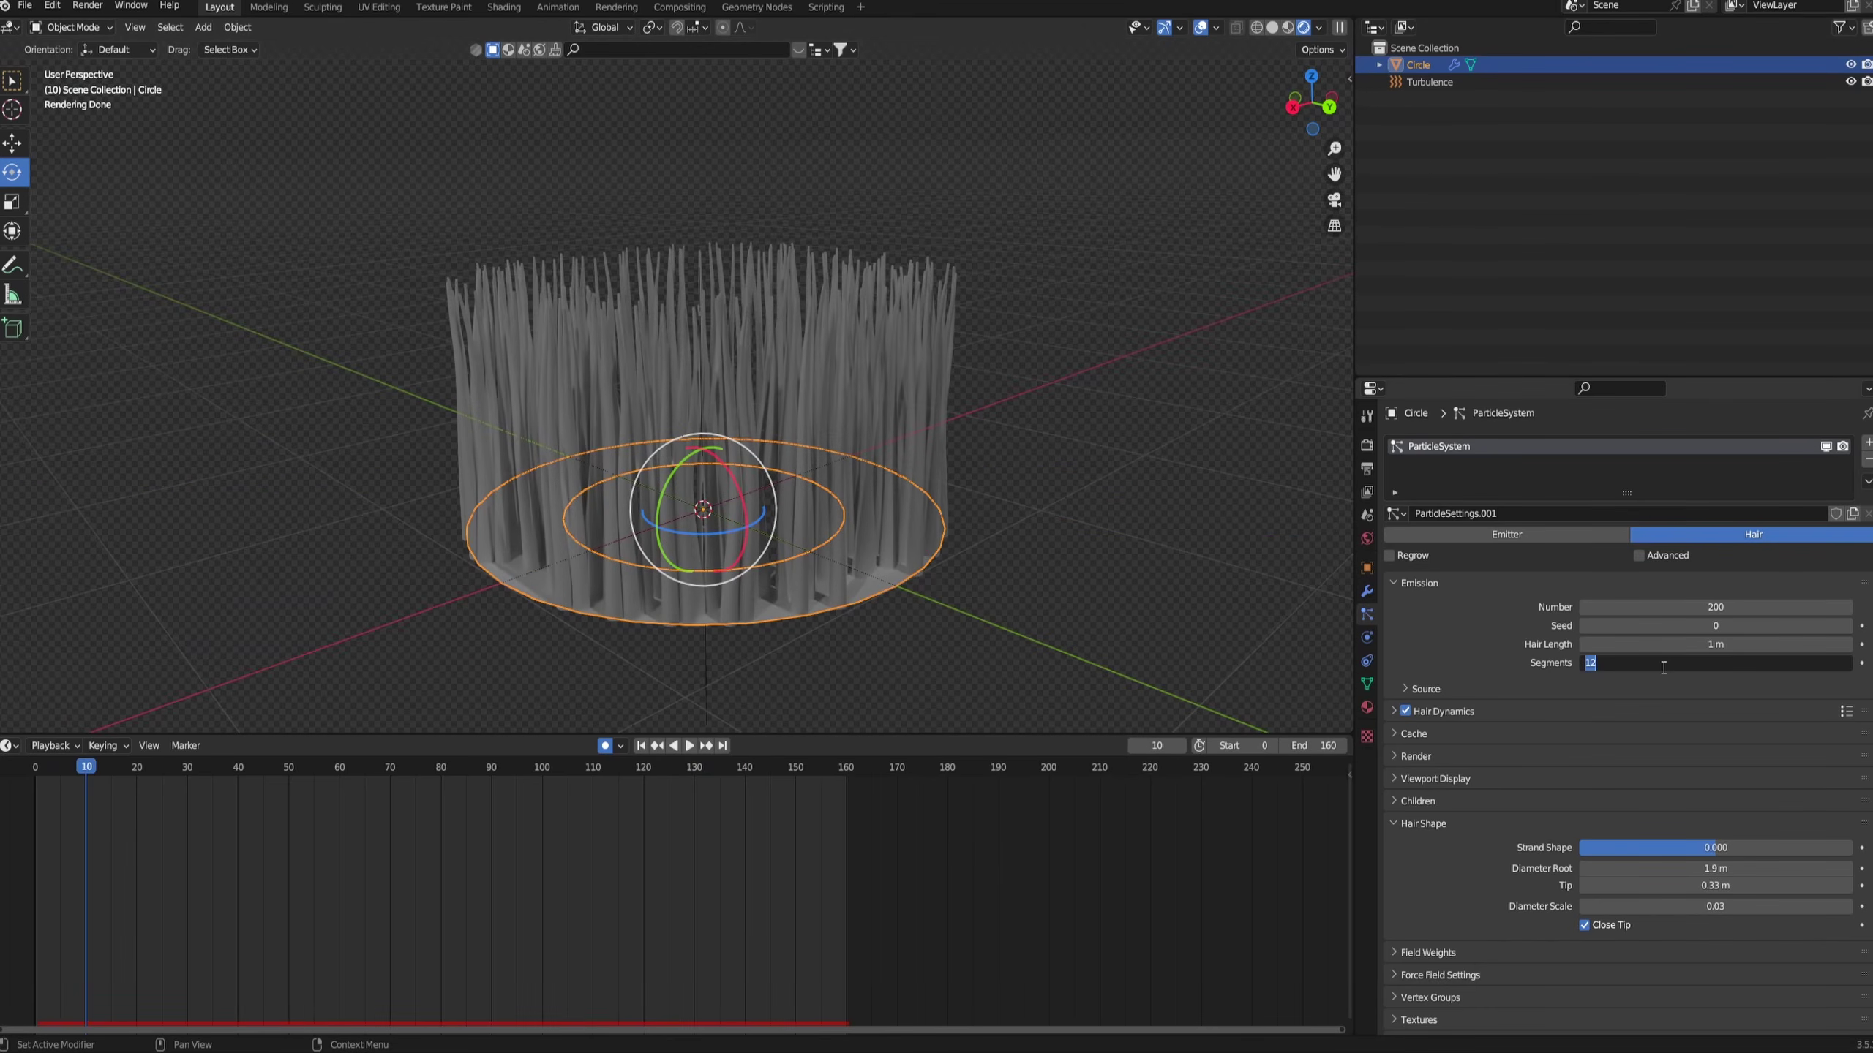
pyautogui.write('18')
pyautogui.press('Return')
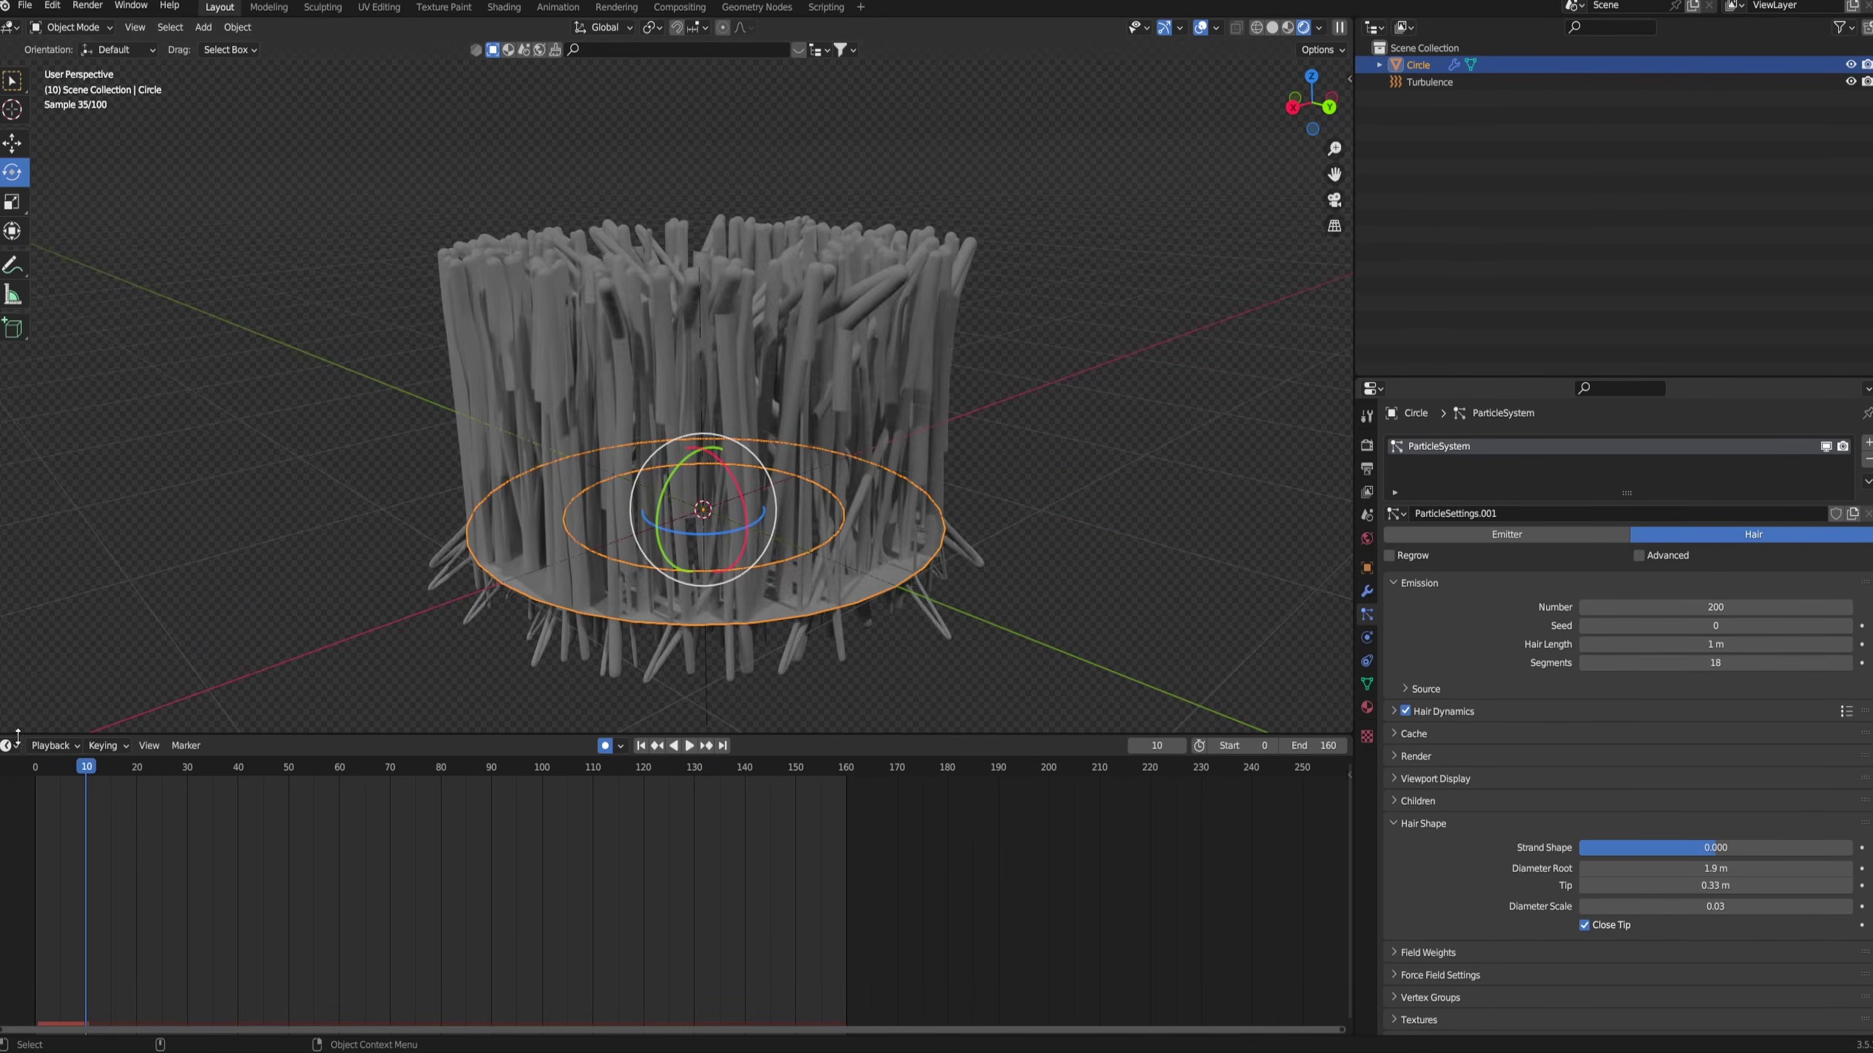
pyautogui.press('space')
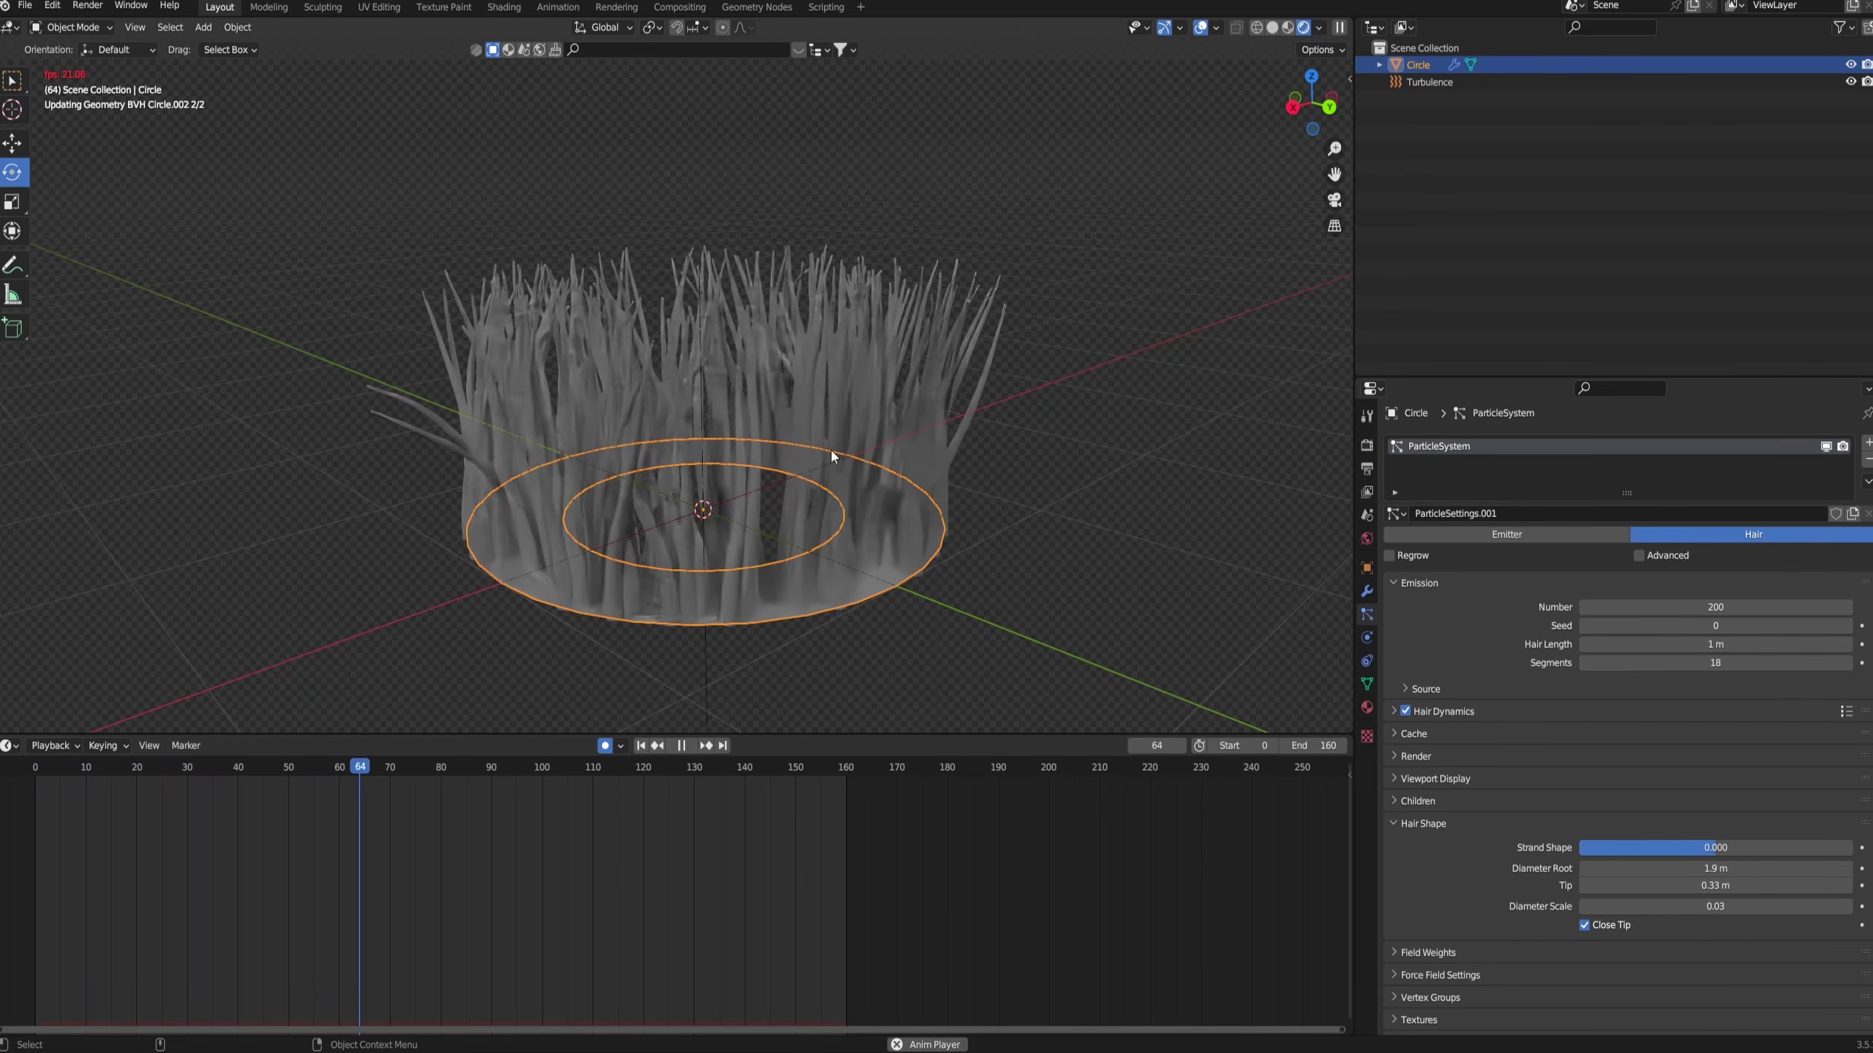
pyautogui.press('space')
# - Try raising the ring's inner edge loop and scaling it up by about 1.27 to form a sloped collar
pyautogui.press('Tab')
pyautogui.moveTo(809, 409); pyautogui.dragTo(889, 493, button='middle')
pyautogui.moveTo(1121, 449); pyautogui.dragTo(1229, 473, button='middle')
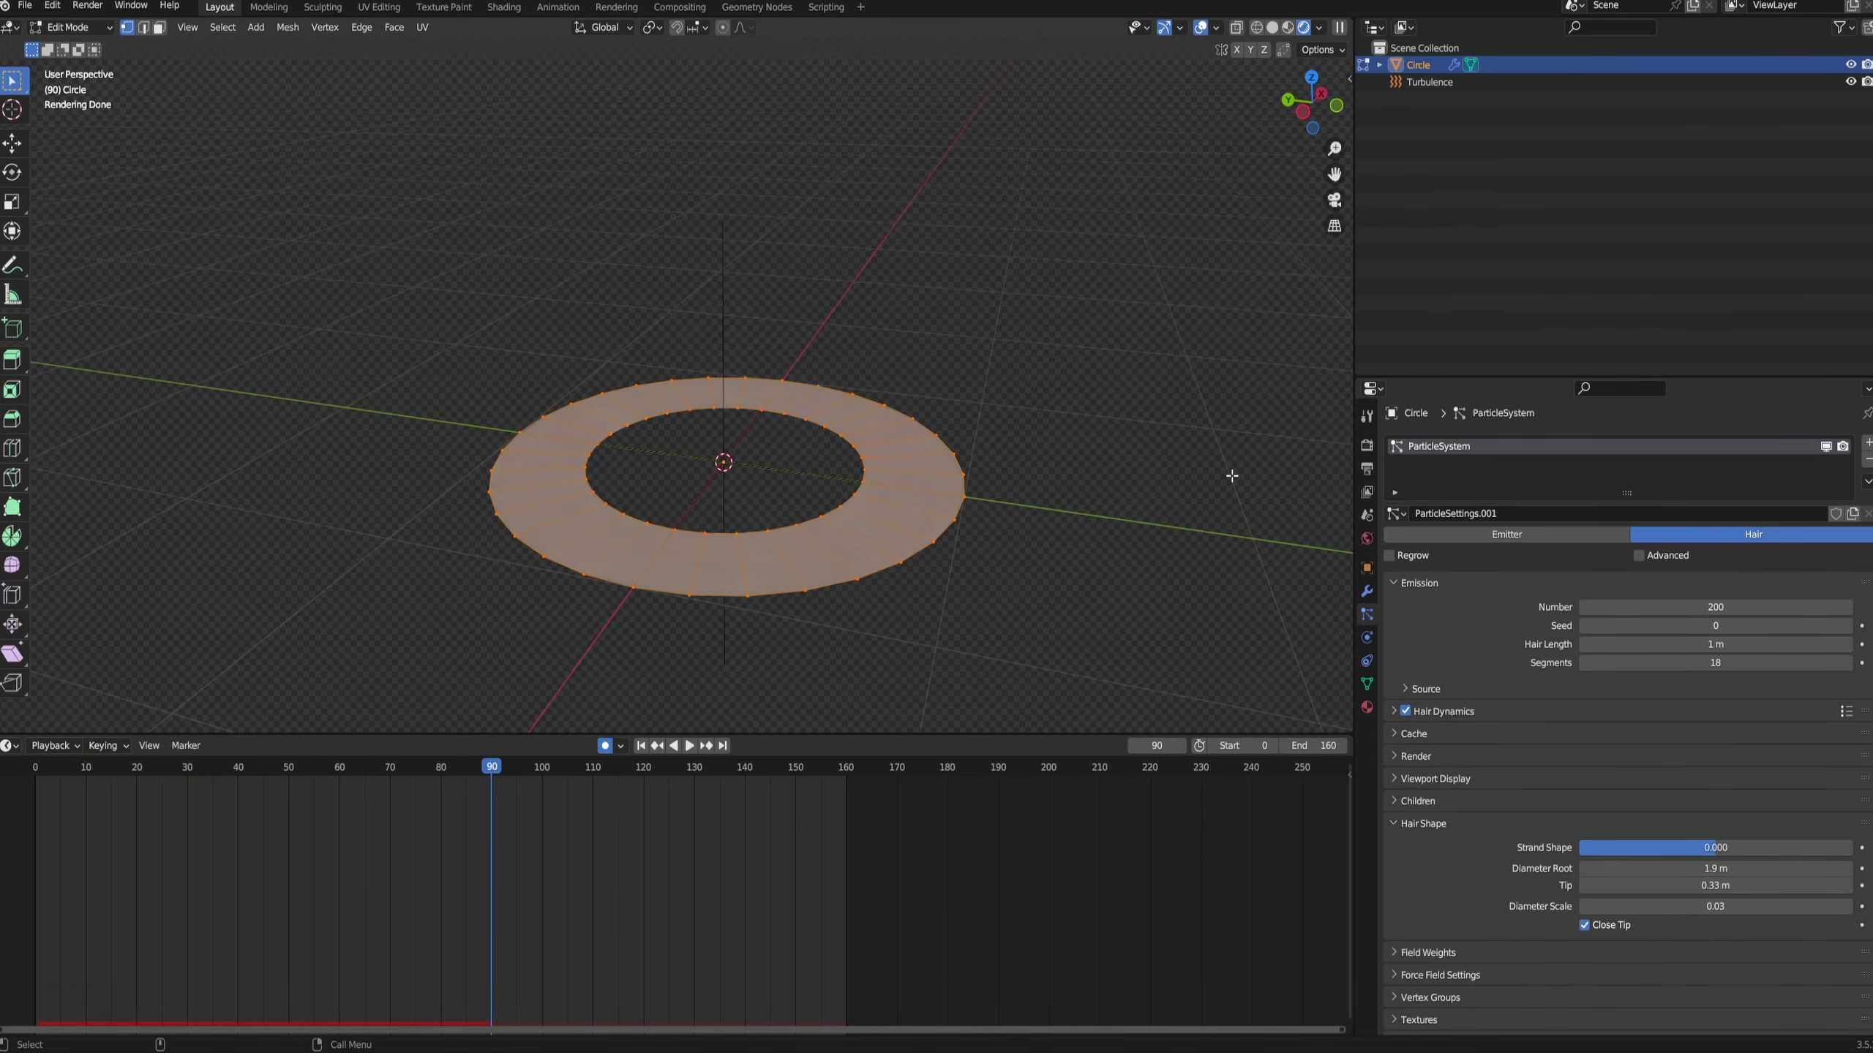
pyautogui.click(687, 444)
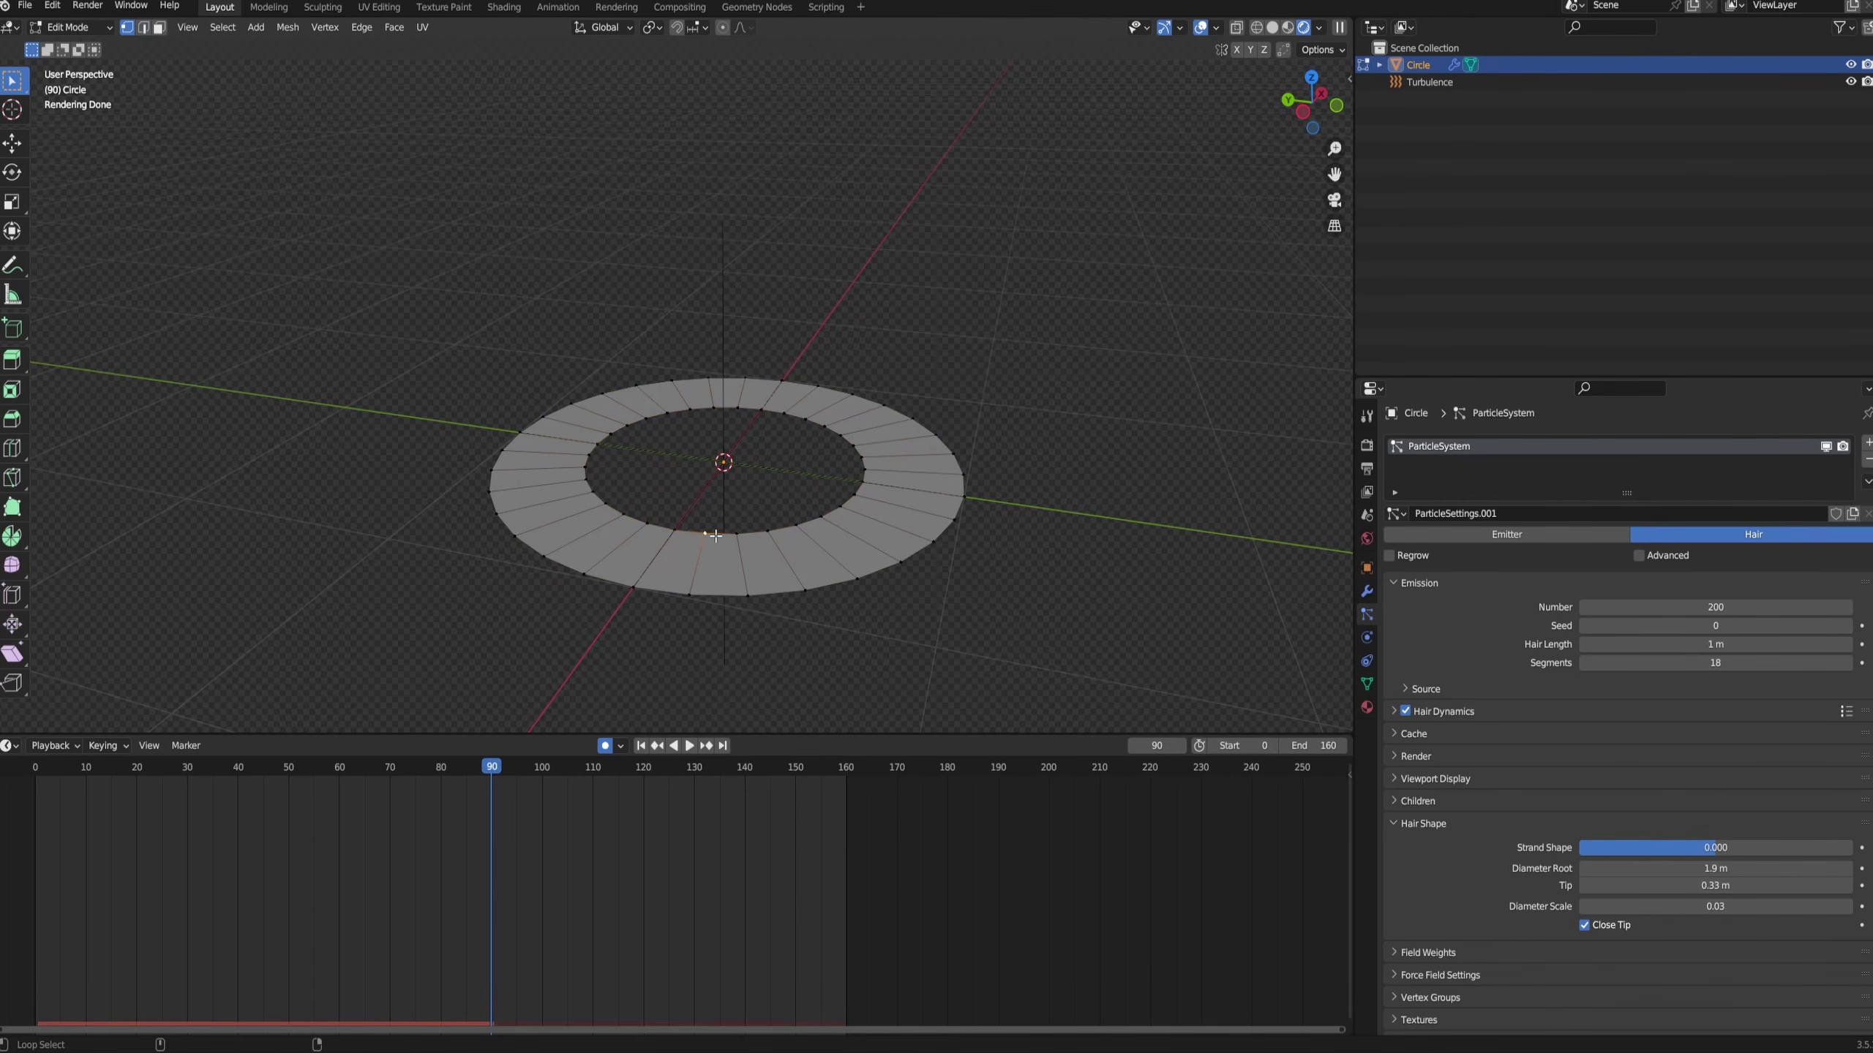
pyautogui.moveTo(778, 640); pyautogui.dragTo(778, 594, button='middle')
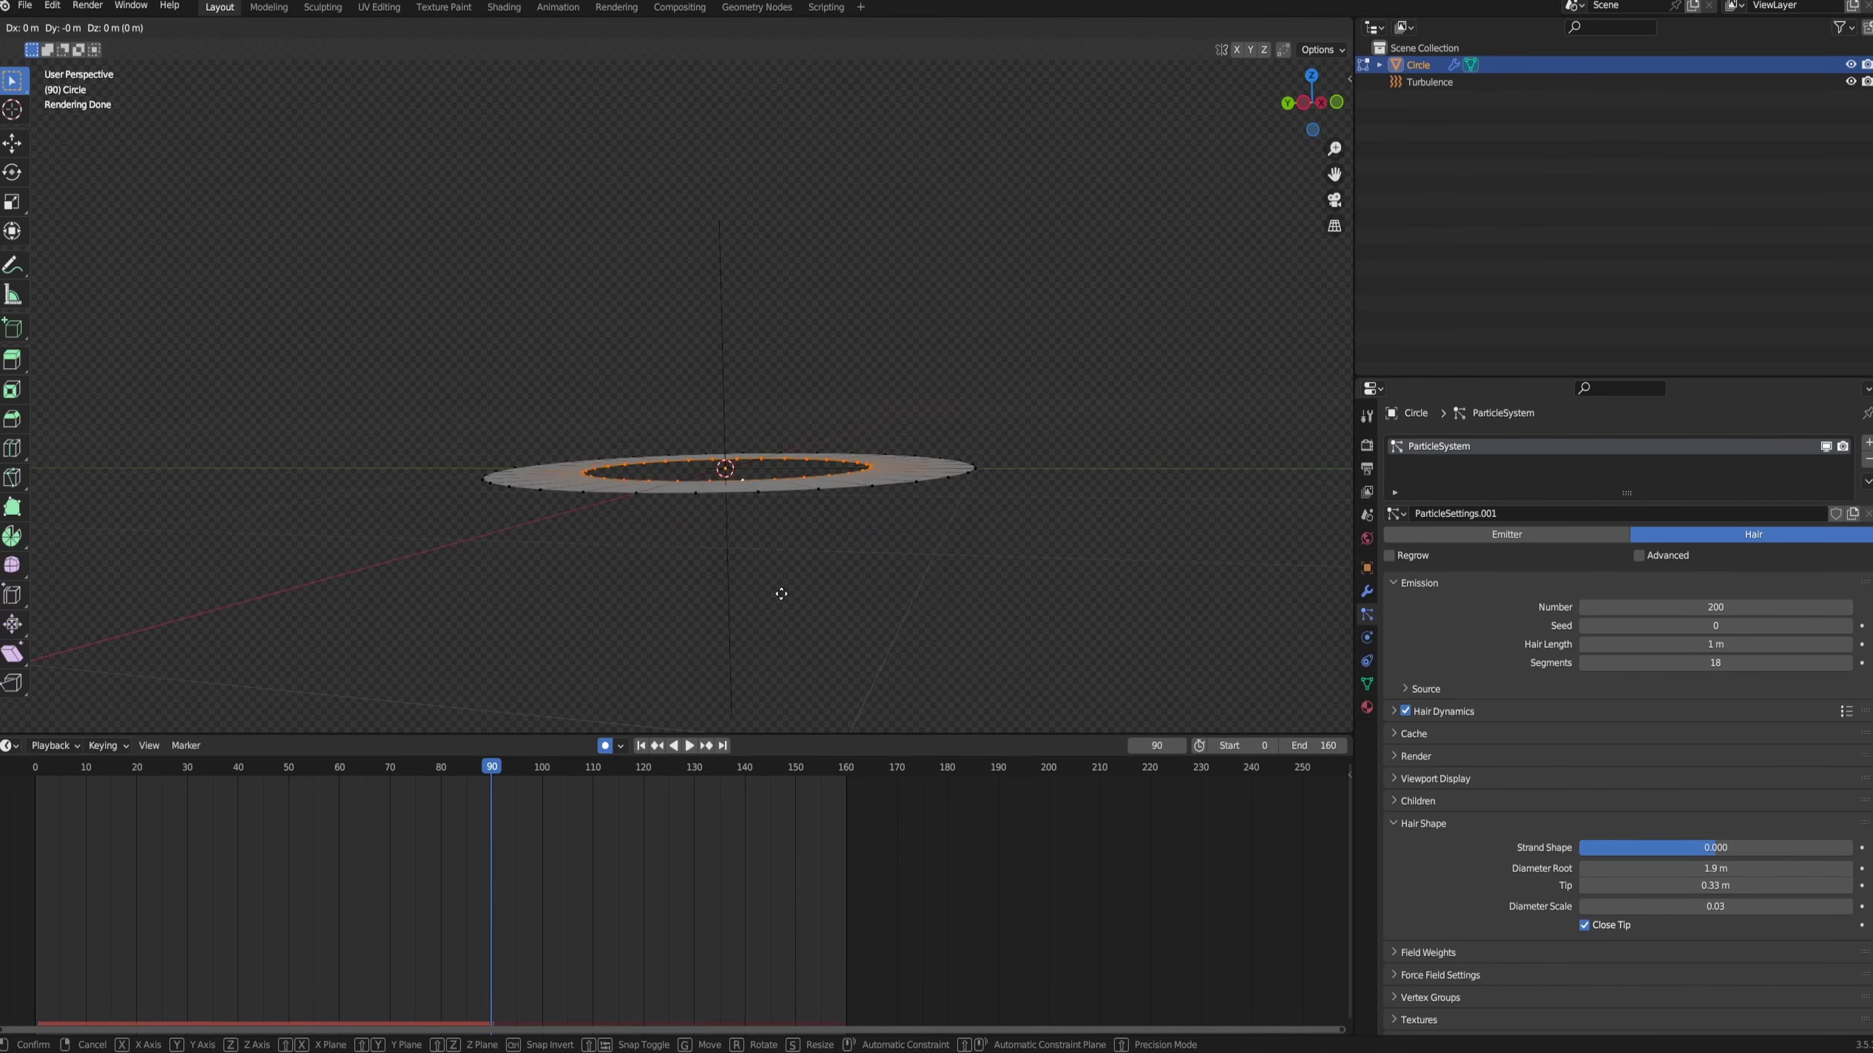
pyautogui.press('g')
pyautogui.click(777, 548)
pyautogui.press('s')
pyautogui.press('Escape')
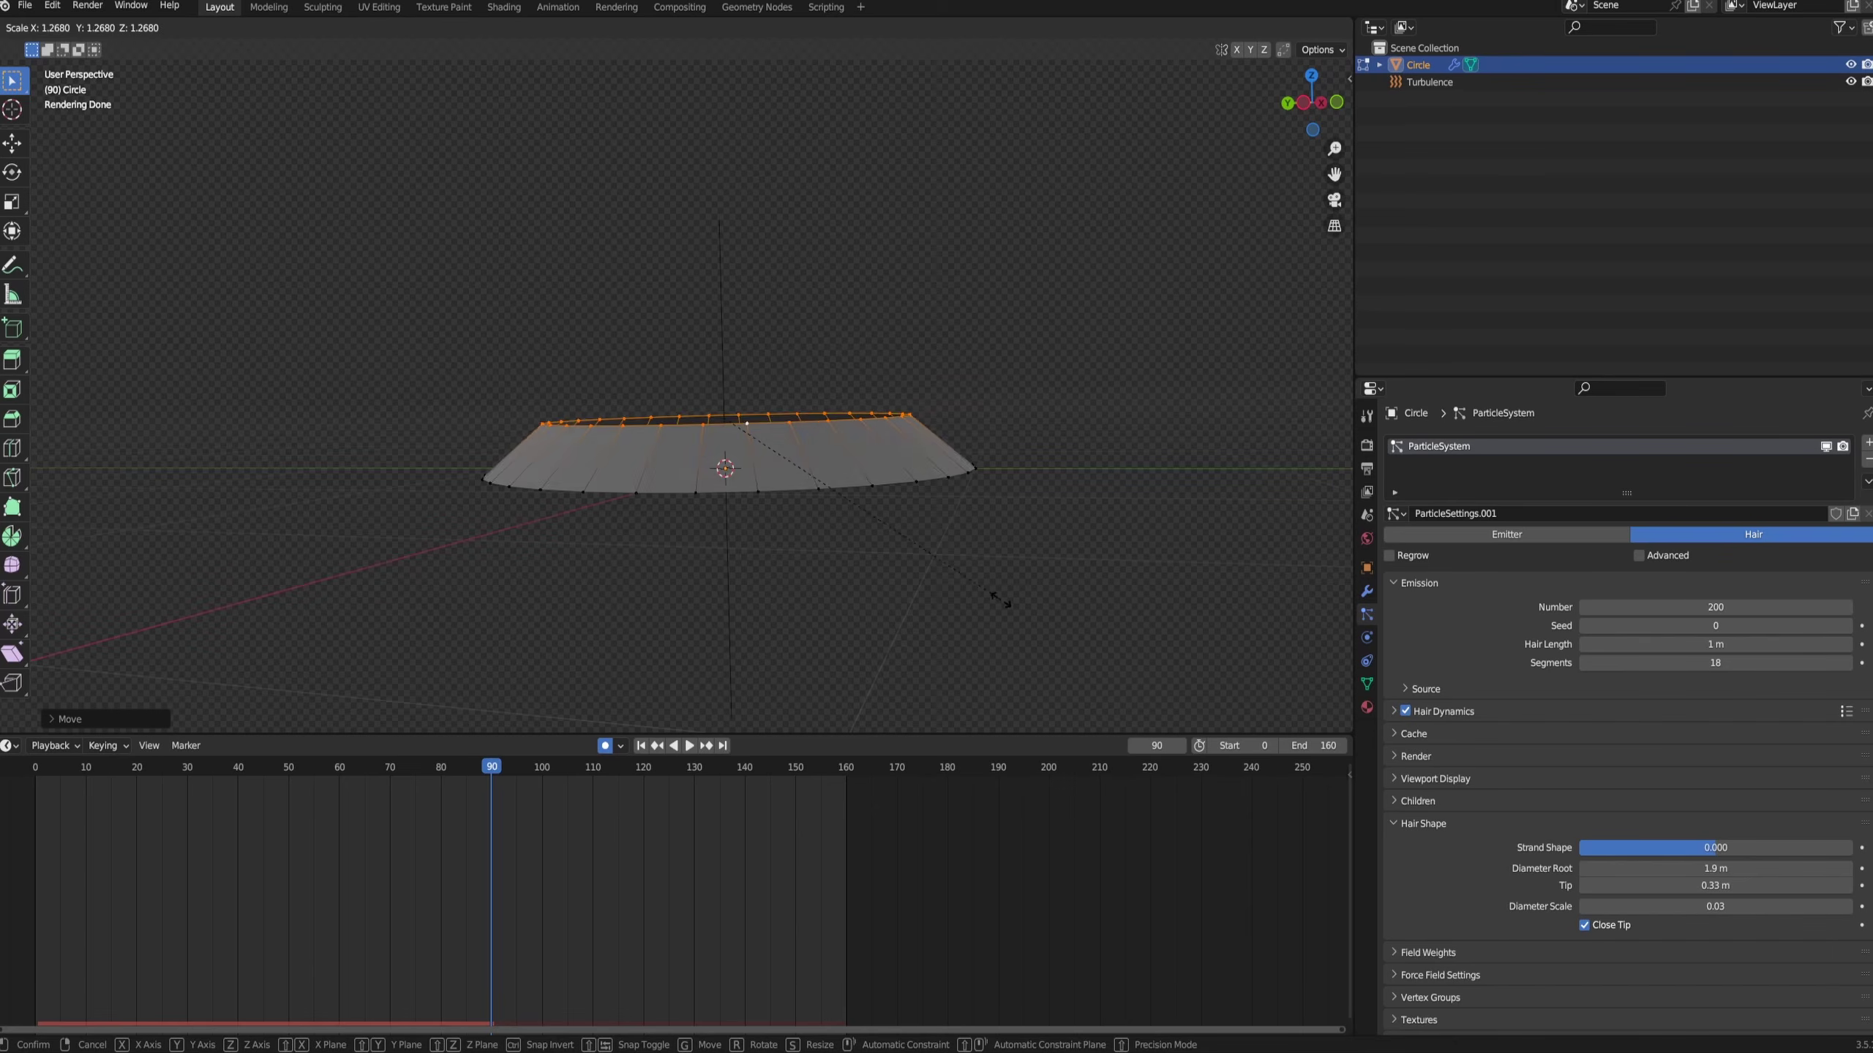
pyautogui.press('Tab')
# - Play the simulation to check how the strands spread from the sloped ring
pyautogui.press('space')
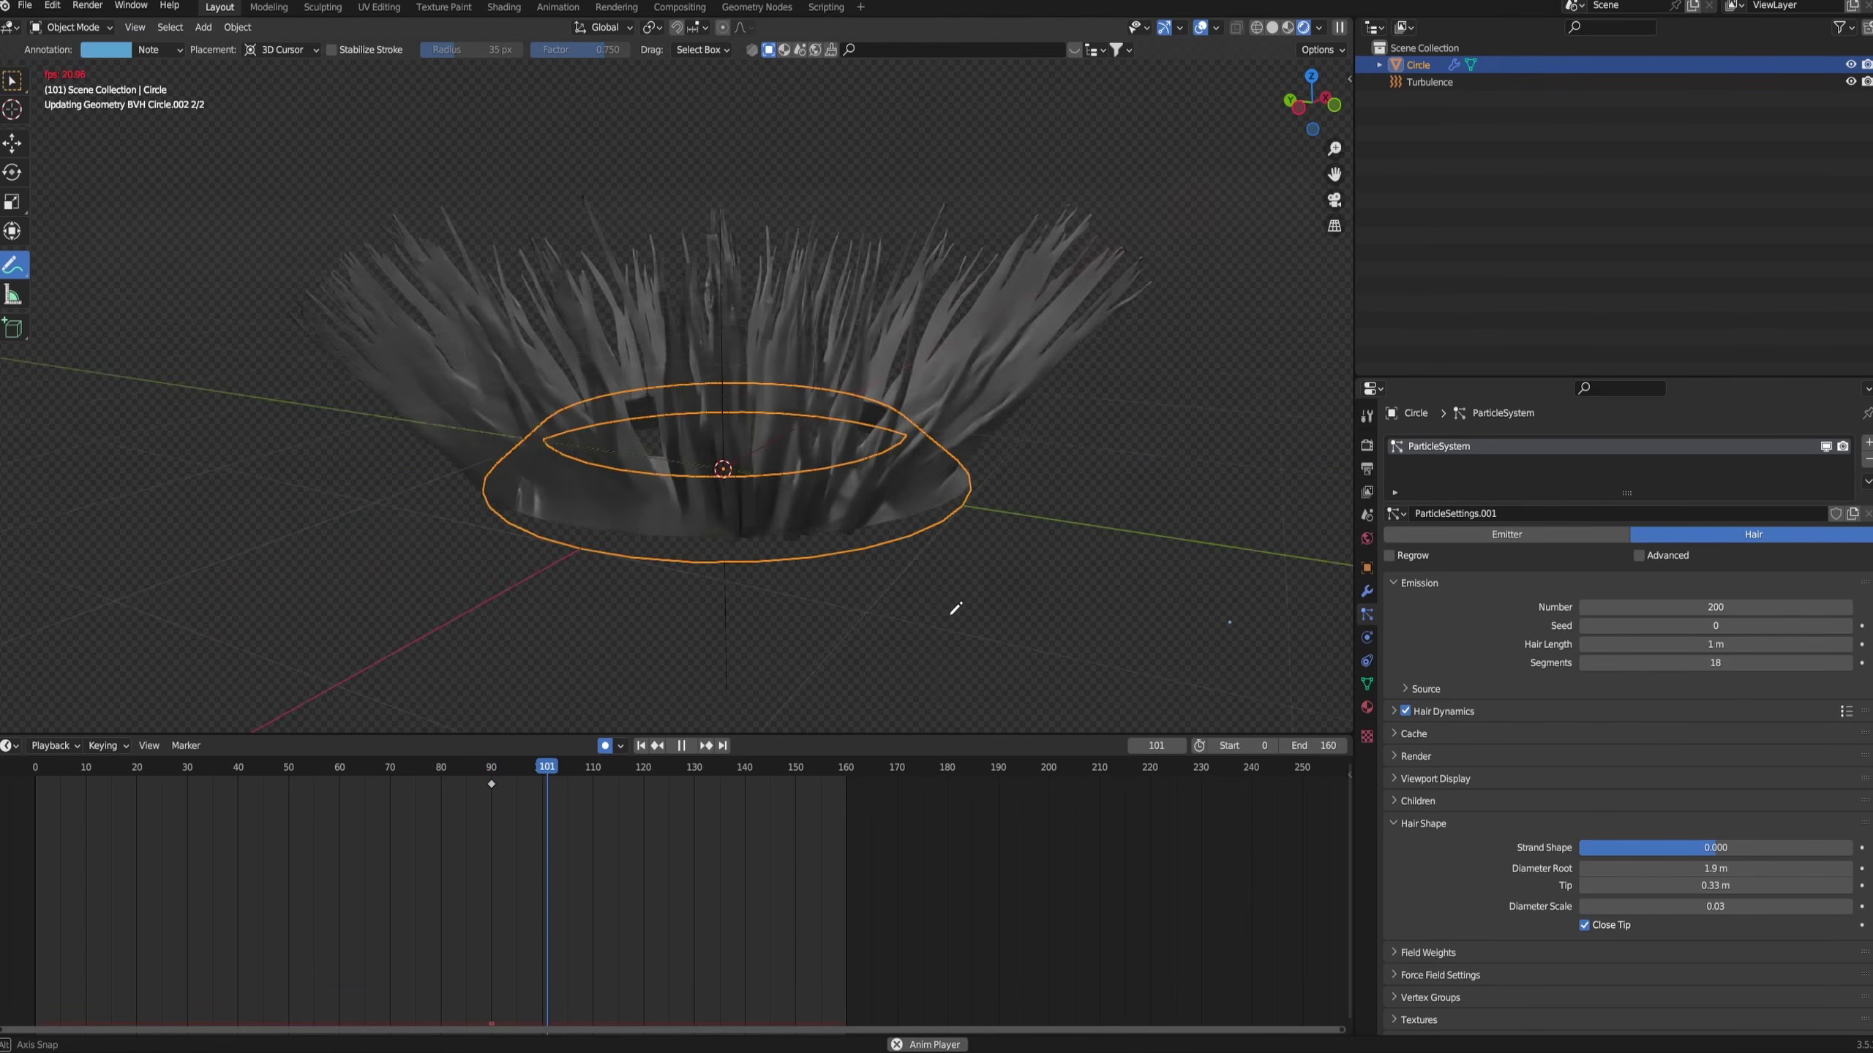
pyautogui.moveTo(957, 611); pyautogui.dragTo(737, 665, button='middle')
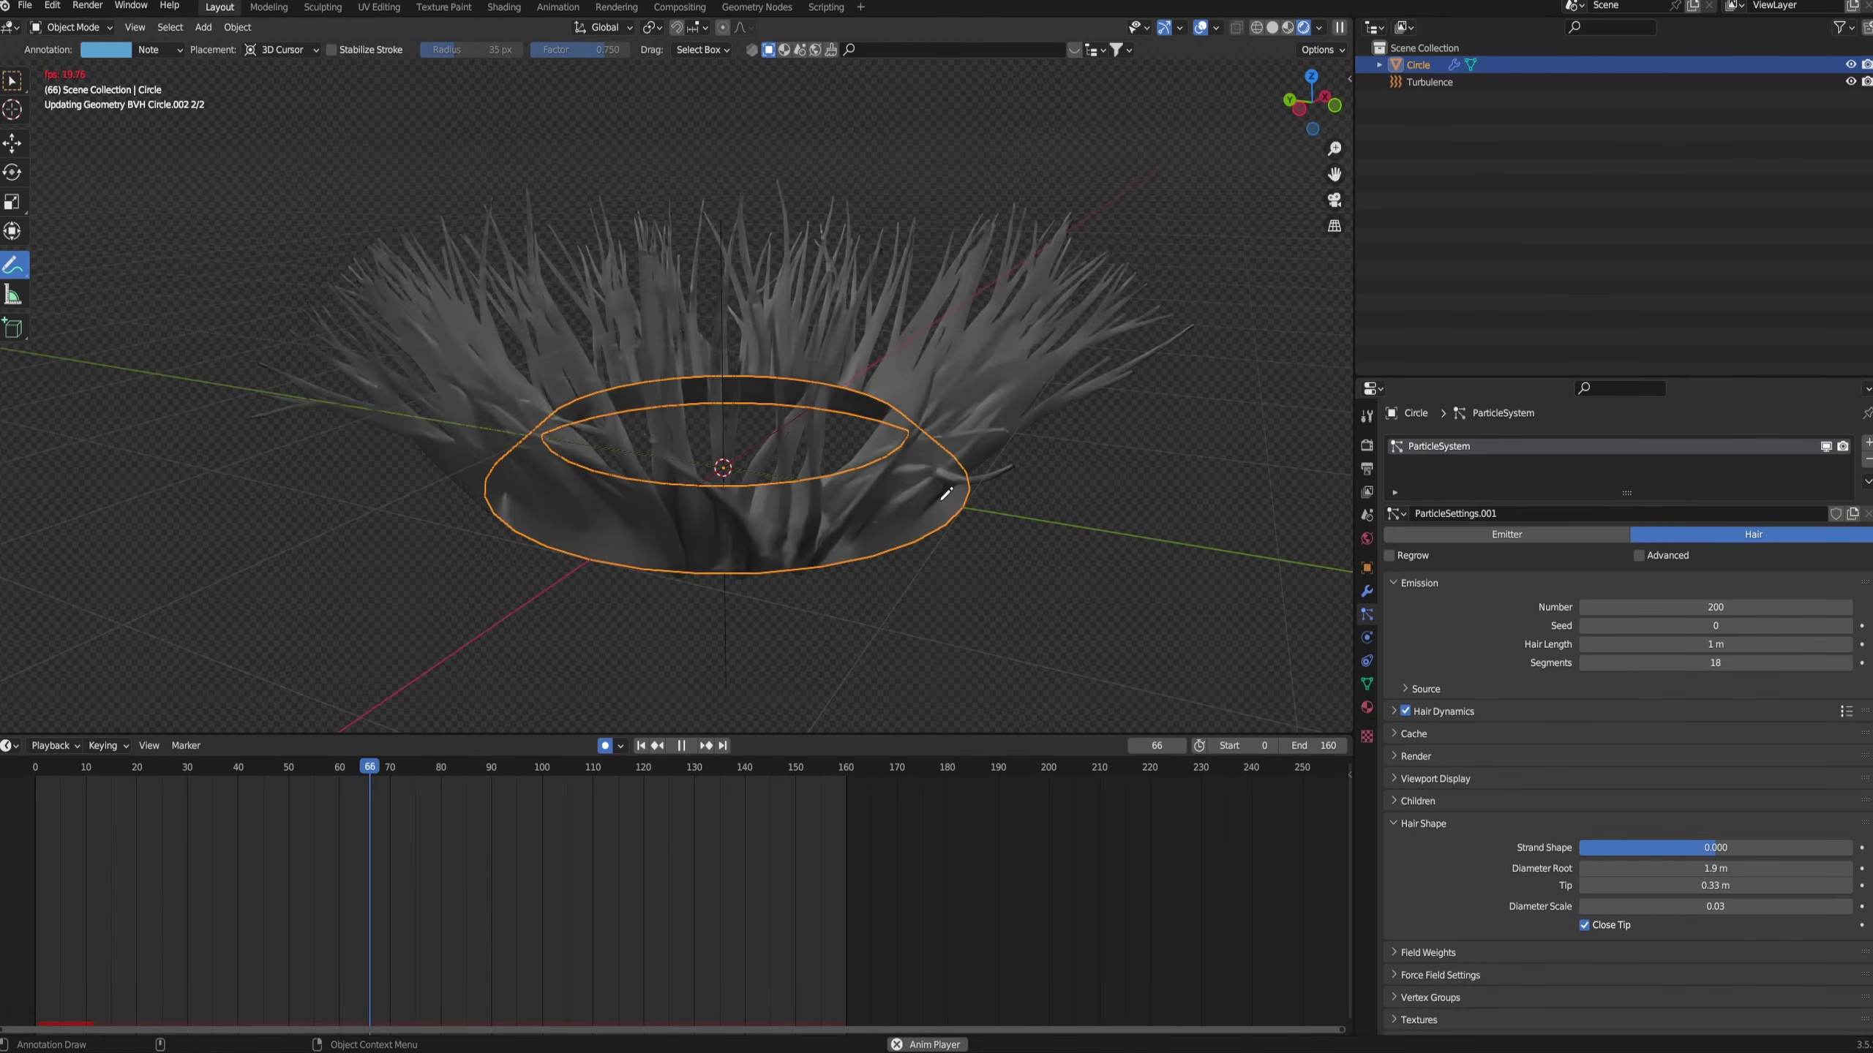
pyautogui.press('space')
# - Try duplicating the whole ring mesh, scaling the copy smaller and raising it inside the original, and play the simulation
pyautogui.moveTo(826, 583); pyautogui.dragTo(918, 601, button='middle')
pyautogui.press('Tab')
pyautogui.press('a')
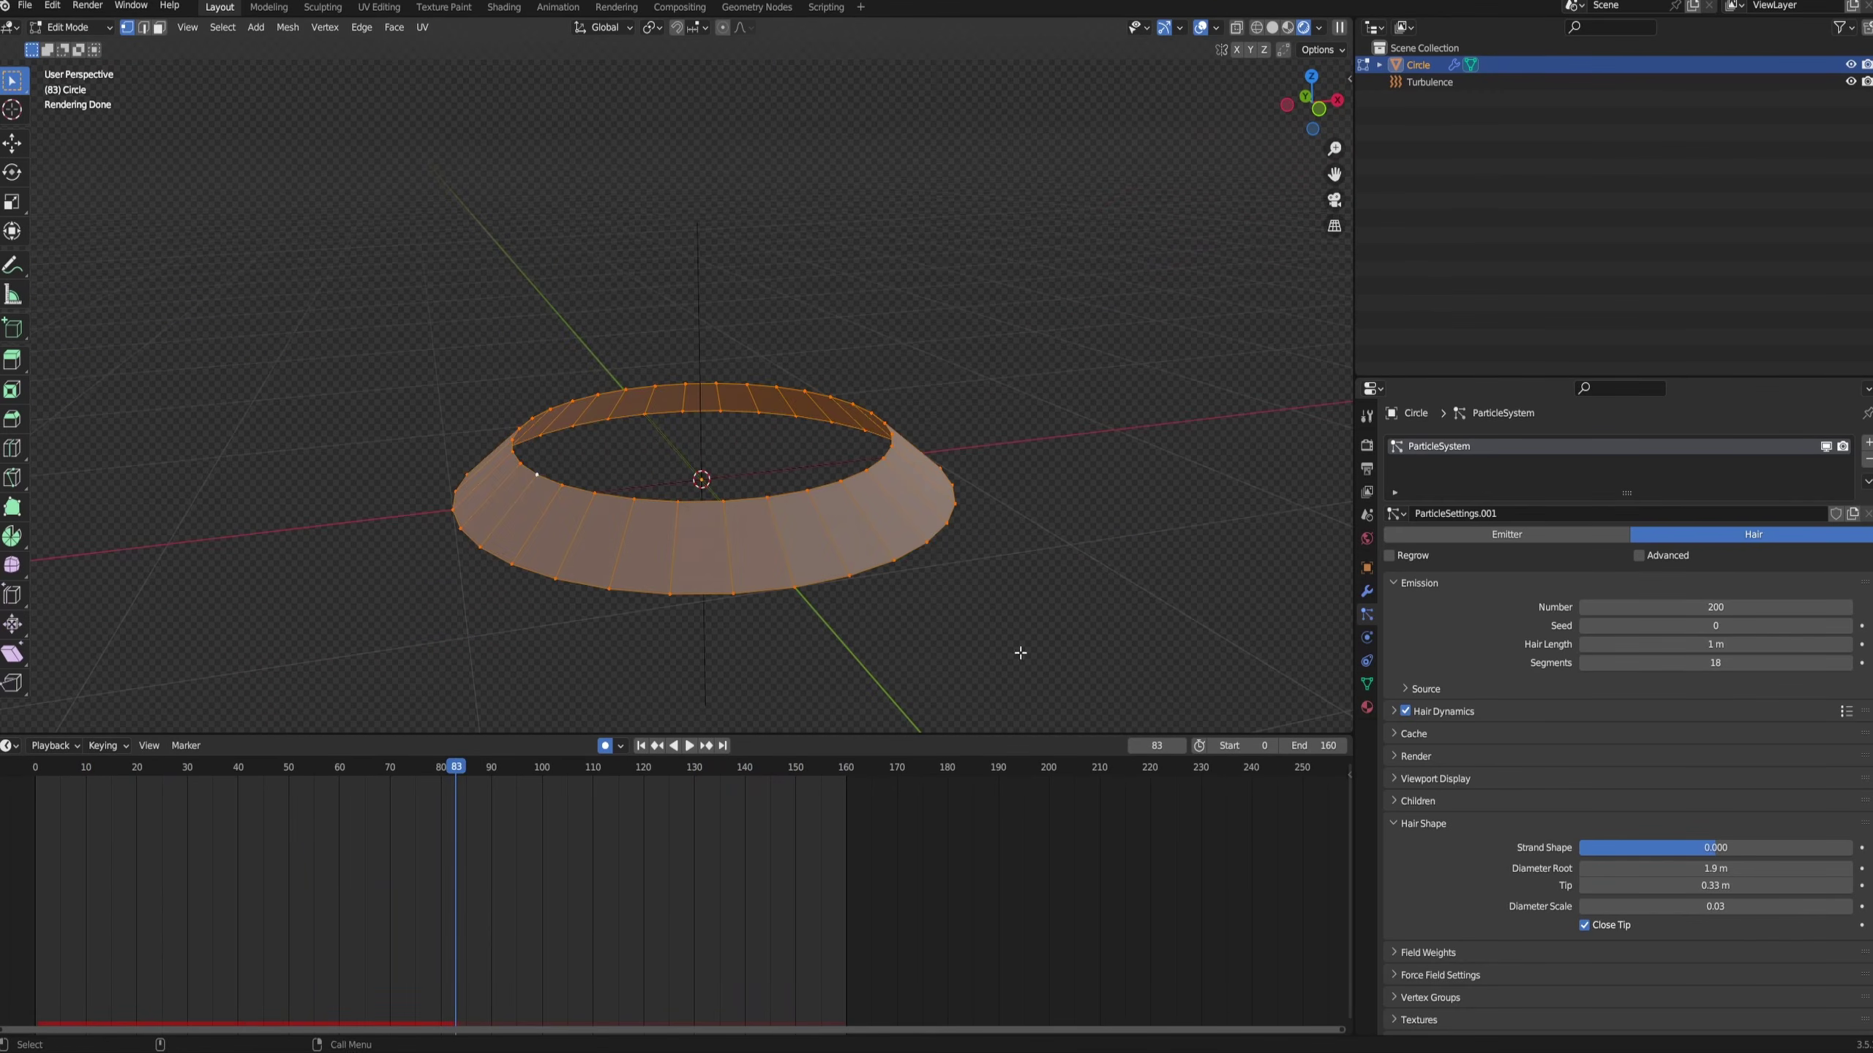
pyautogui.hotkey('shift', 'd')
pyautogui.click(1081, 486)
pyautogui.press('s')
pyautogui.click(975, 510)
pyautogui.press('g')
pyautogui.click(982, 556)
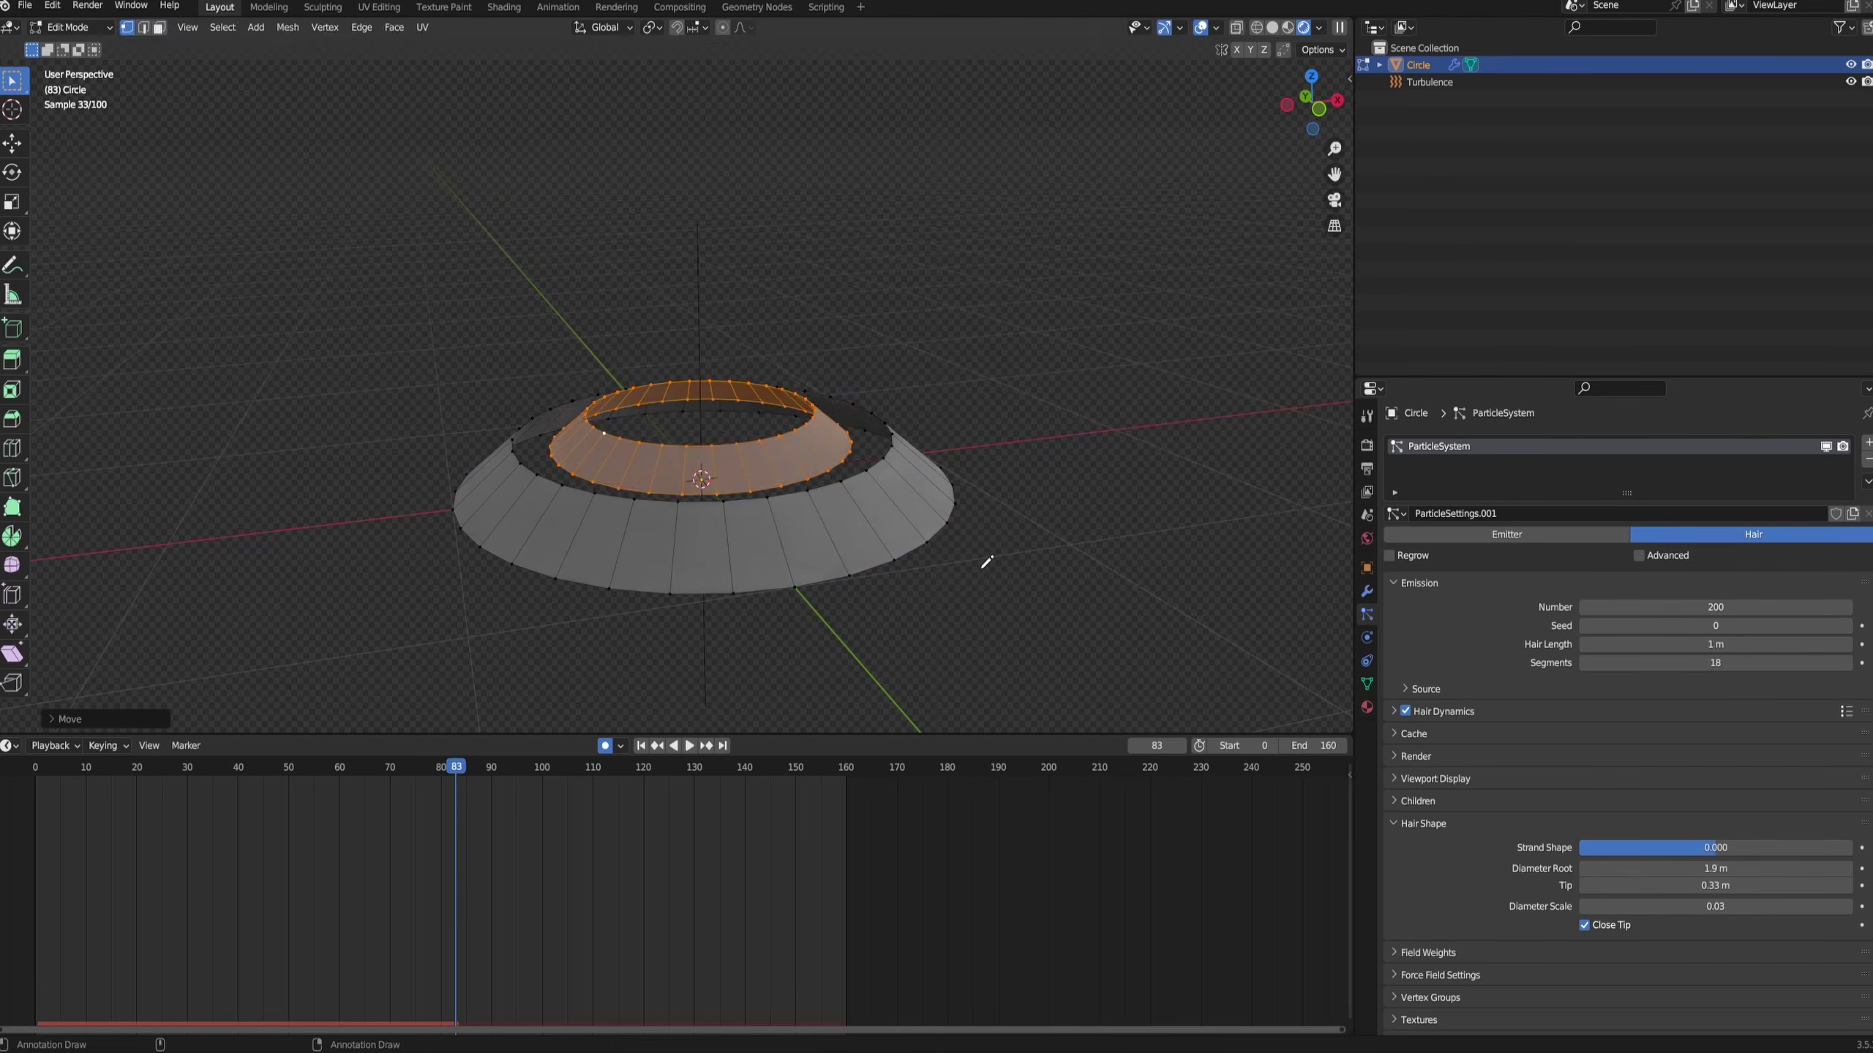
pyautogui.press('Tab')
pyautogui.press('space')
# - Try raising the duplicated ring along Z and rotating it steeply above the base ring, and replay the simulation
pyautogui.press('Tab')
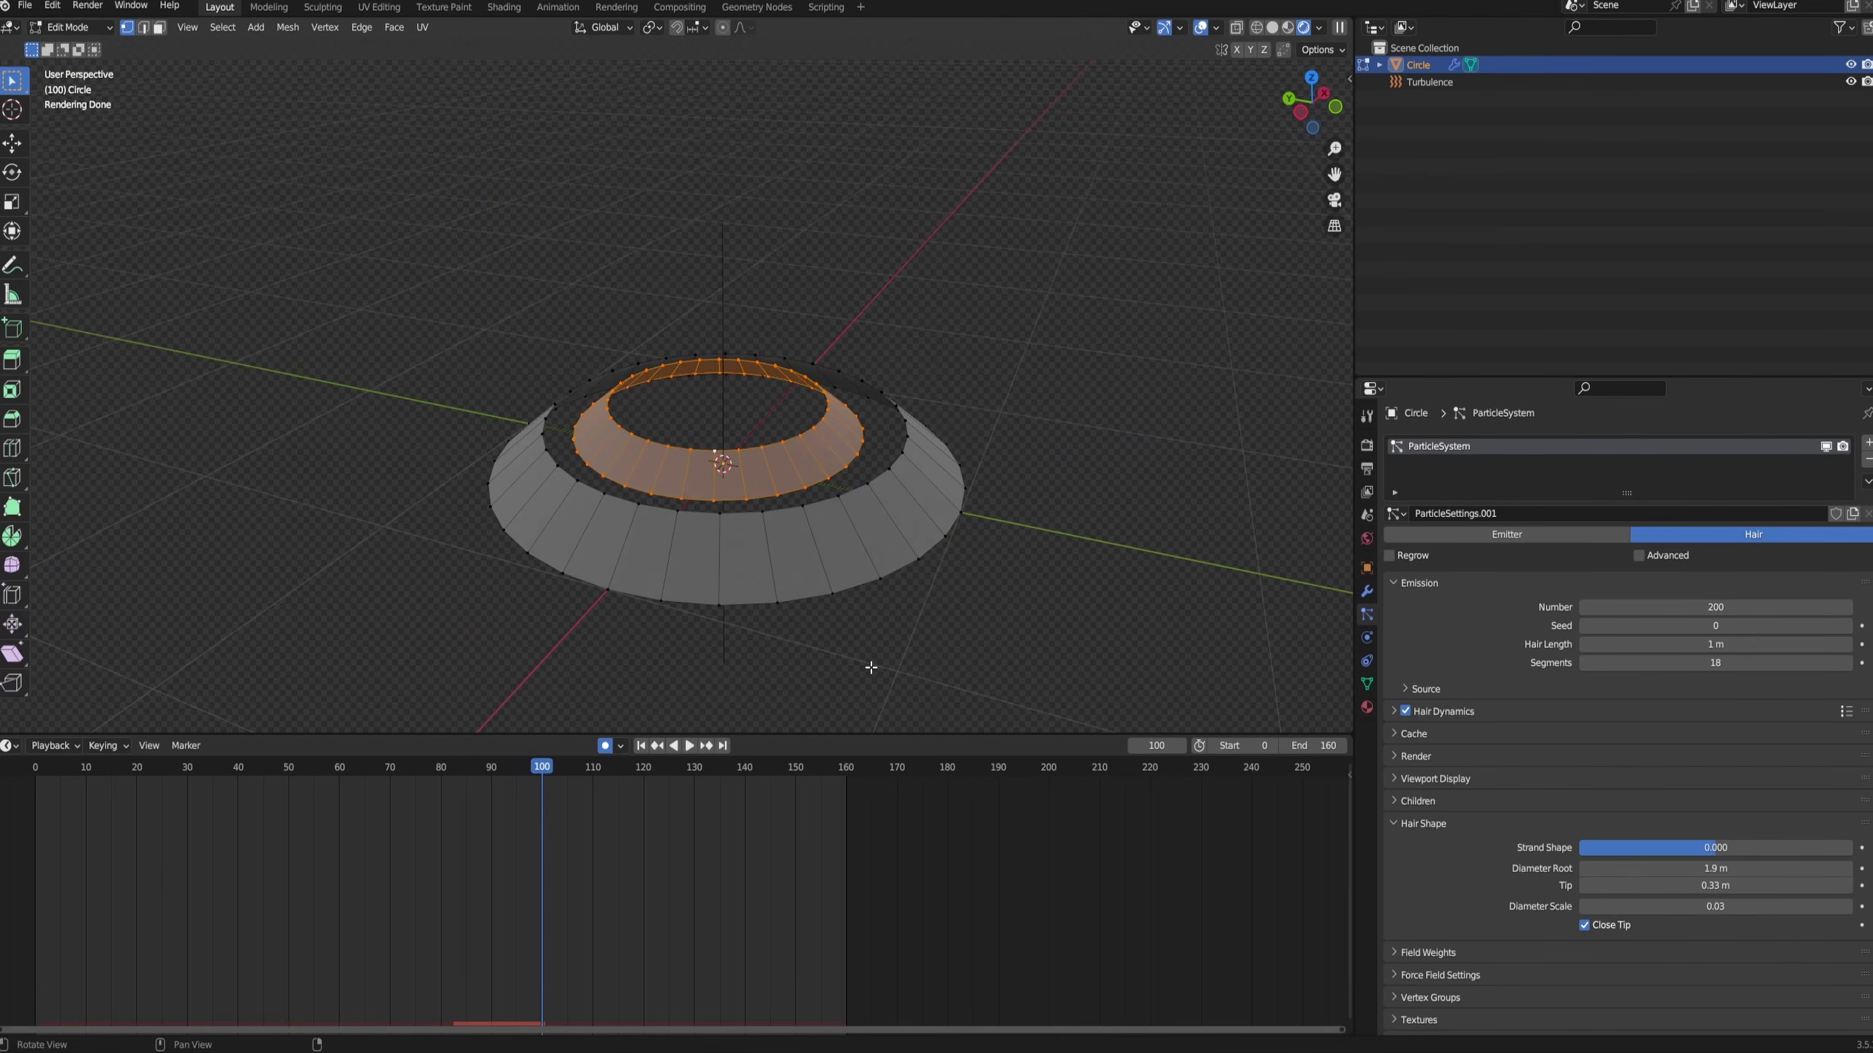
pyautogui.press('g')
pyautogui.press('z')
pyautogui.click(1061, 318)
pyautogui.press('r')
pyautogui.click(739, 463)
pyautogui.press('Tab')
pyautogui.press('space')
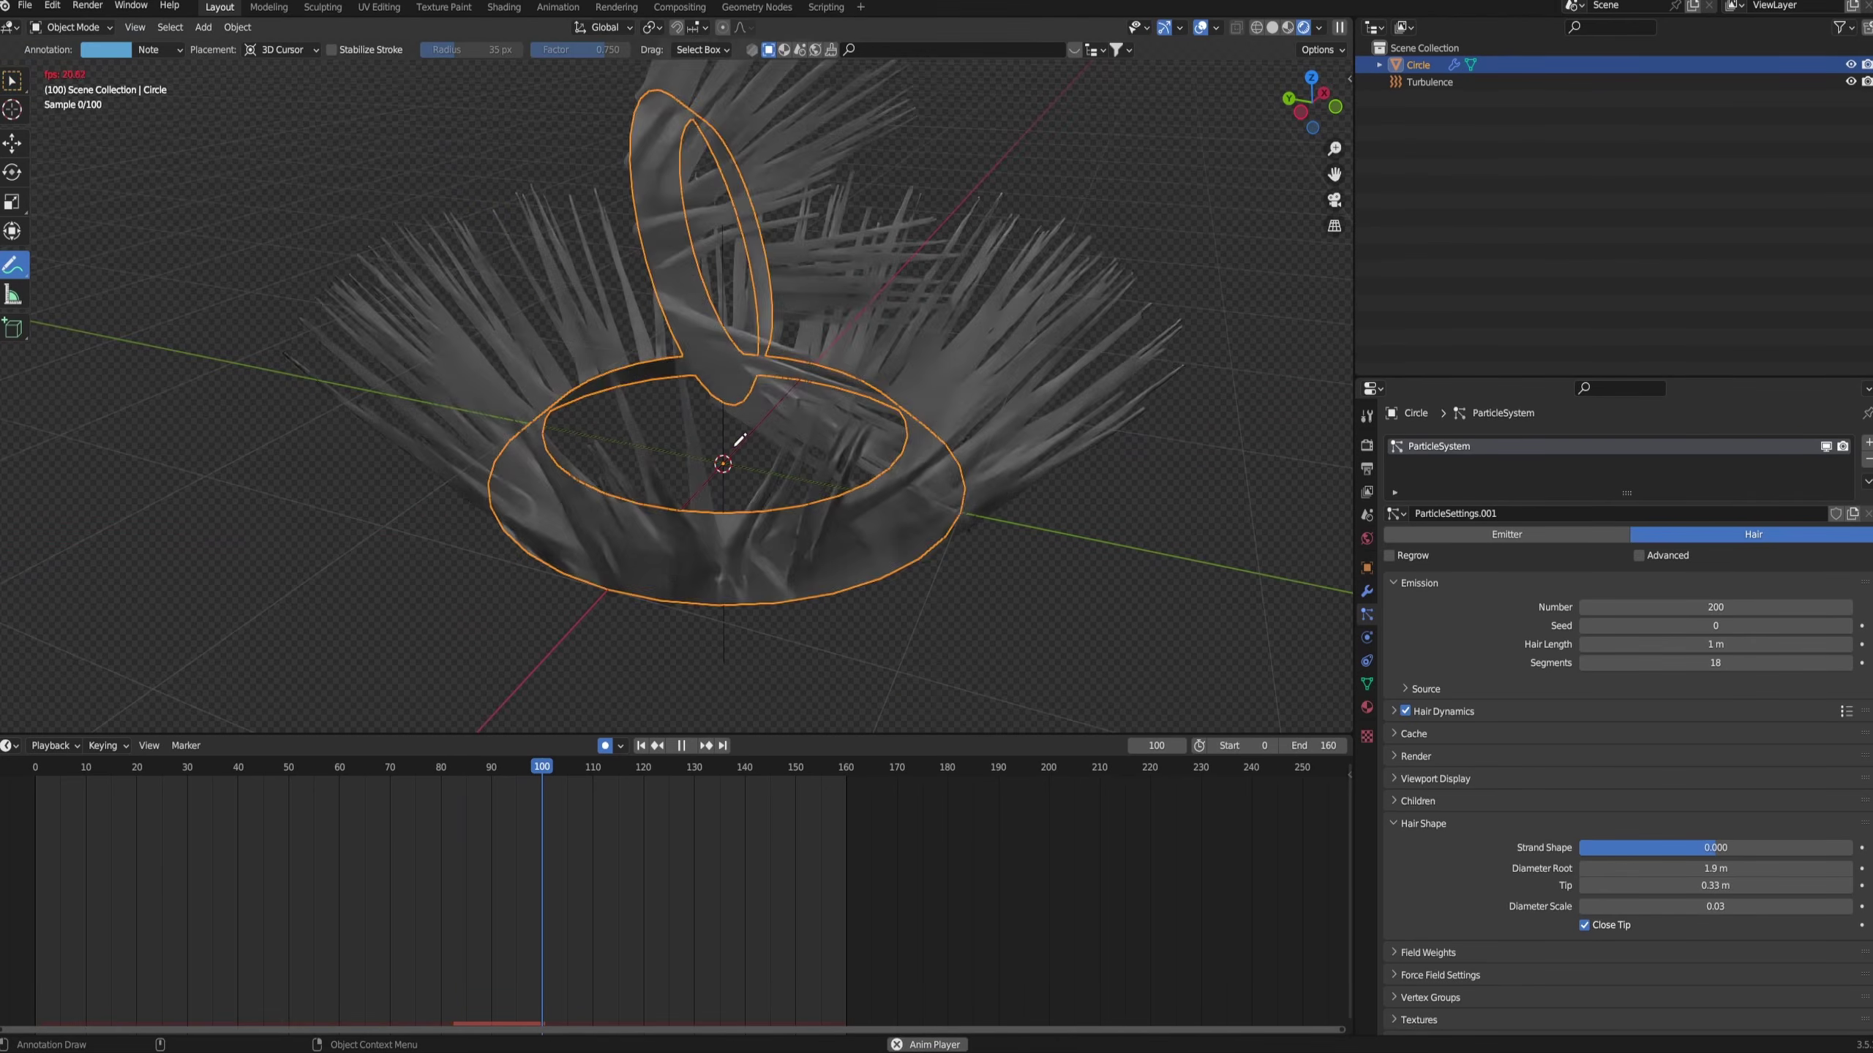
pyautogui.scroll(-1, 743, 431)
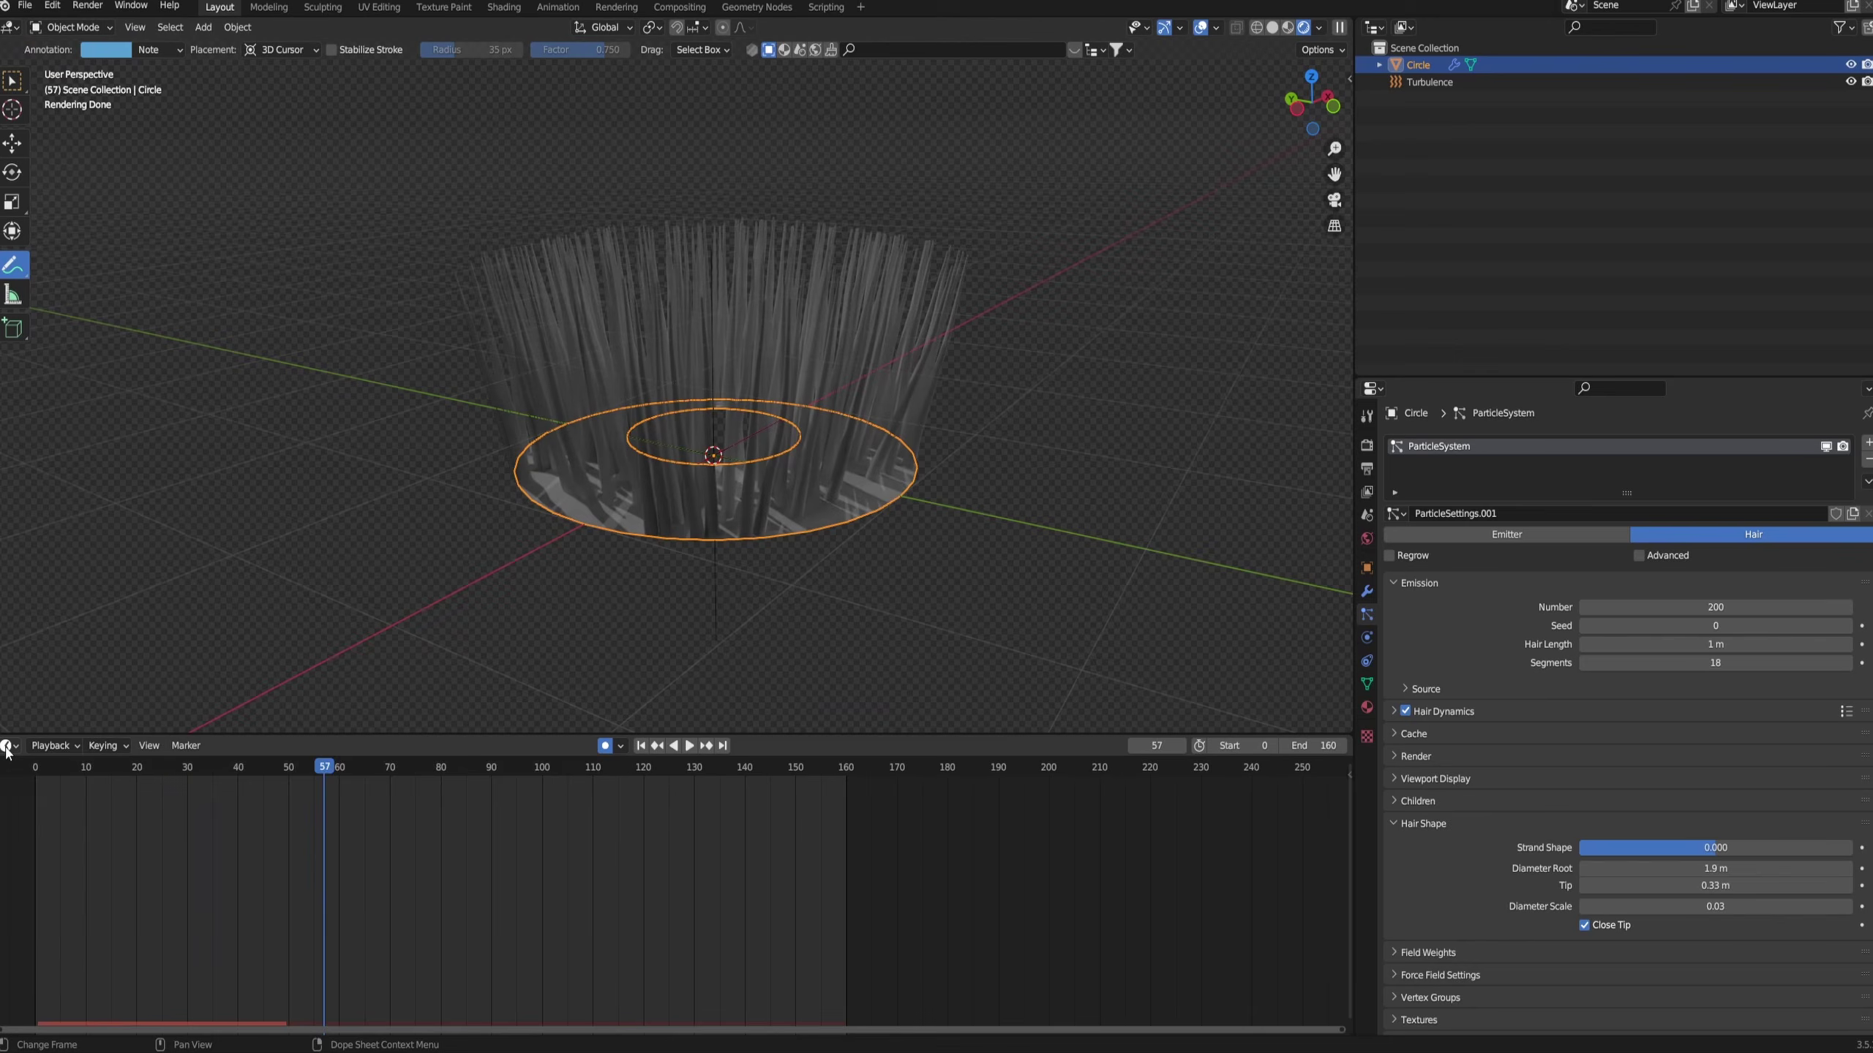
# - Replace the timeline with the Shader Editor, create a new material for the ring and use solid viewport shading
pyautogui.click(5, 746)
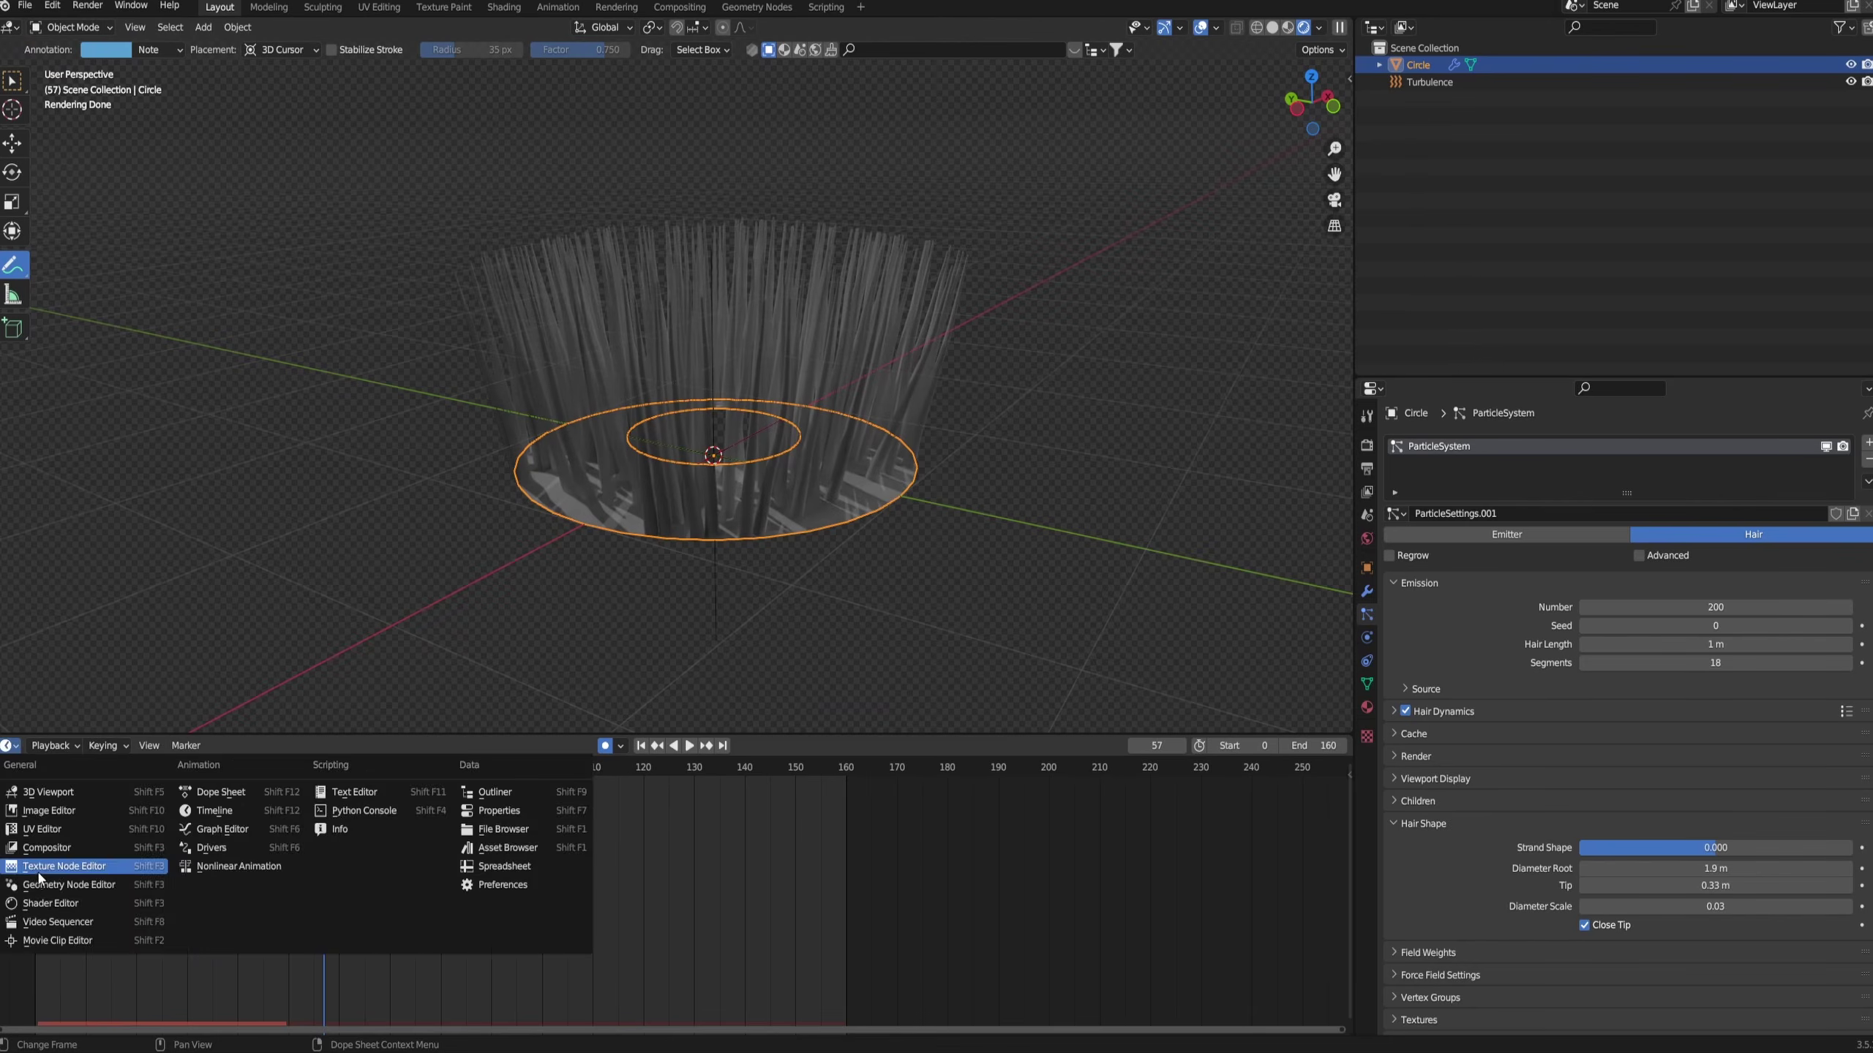
pyautogui.click(29, 902)
pyautogui.click(702, 747)
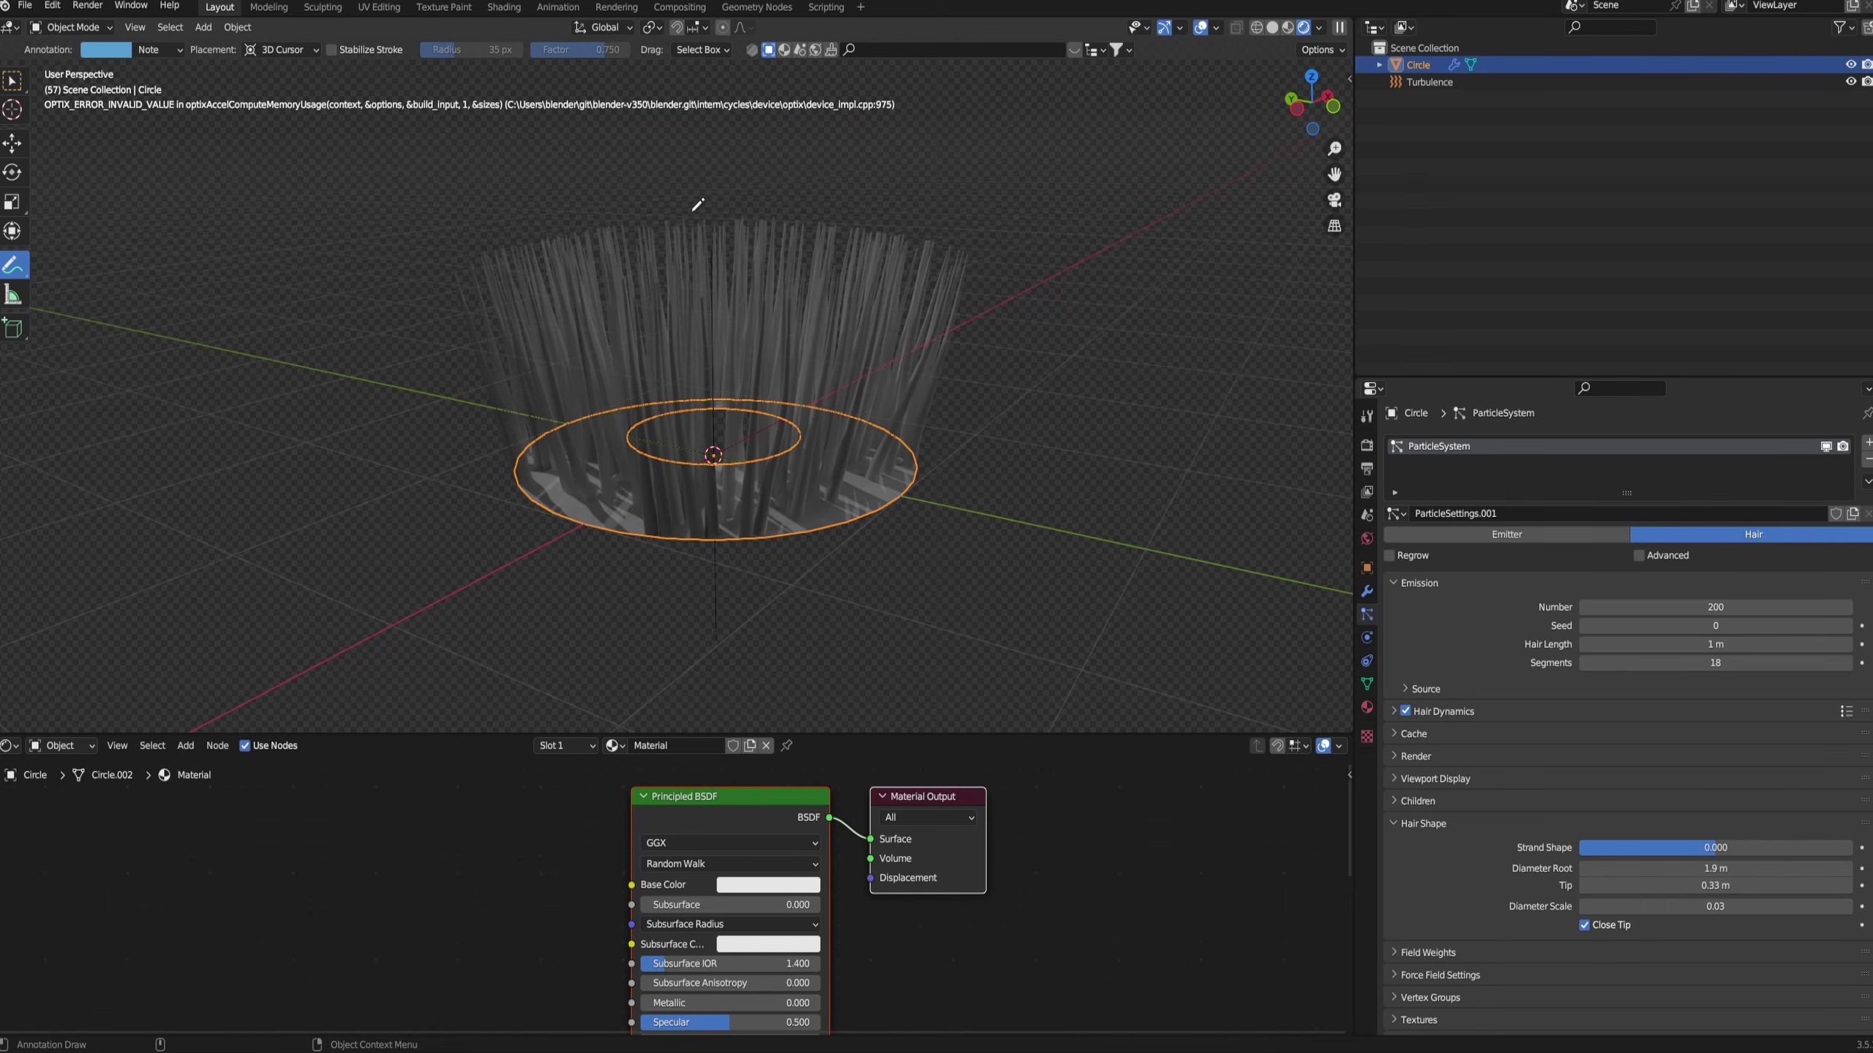
pyautogui.click(1275, 28)
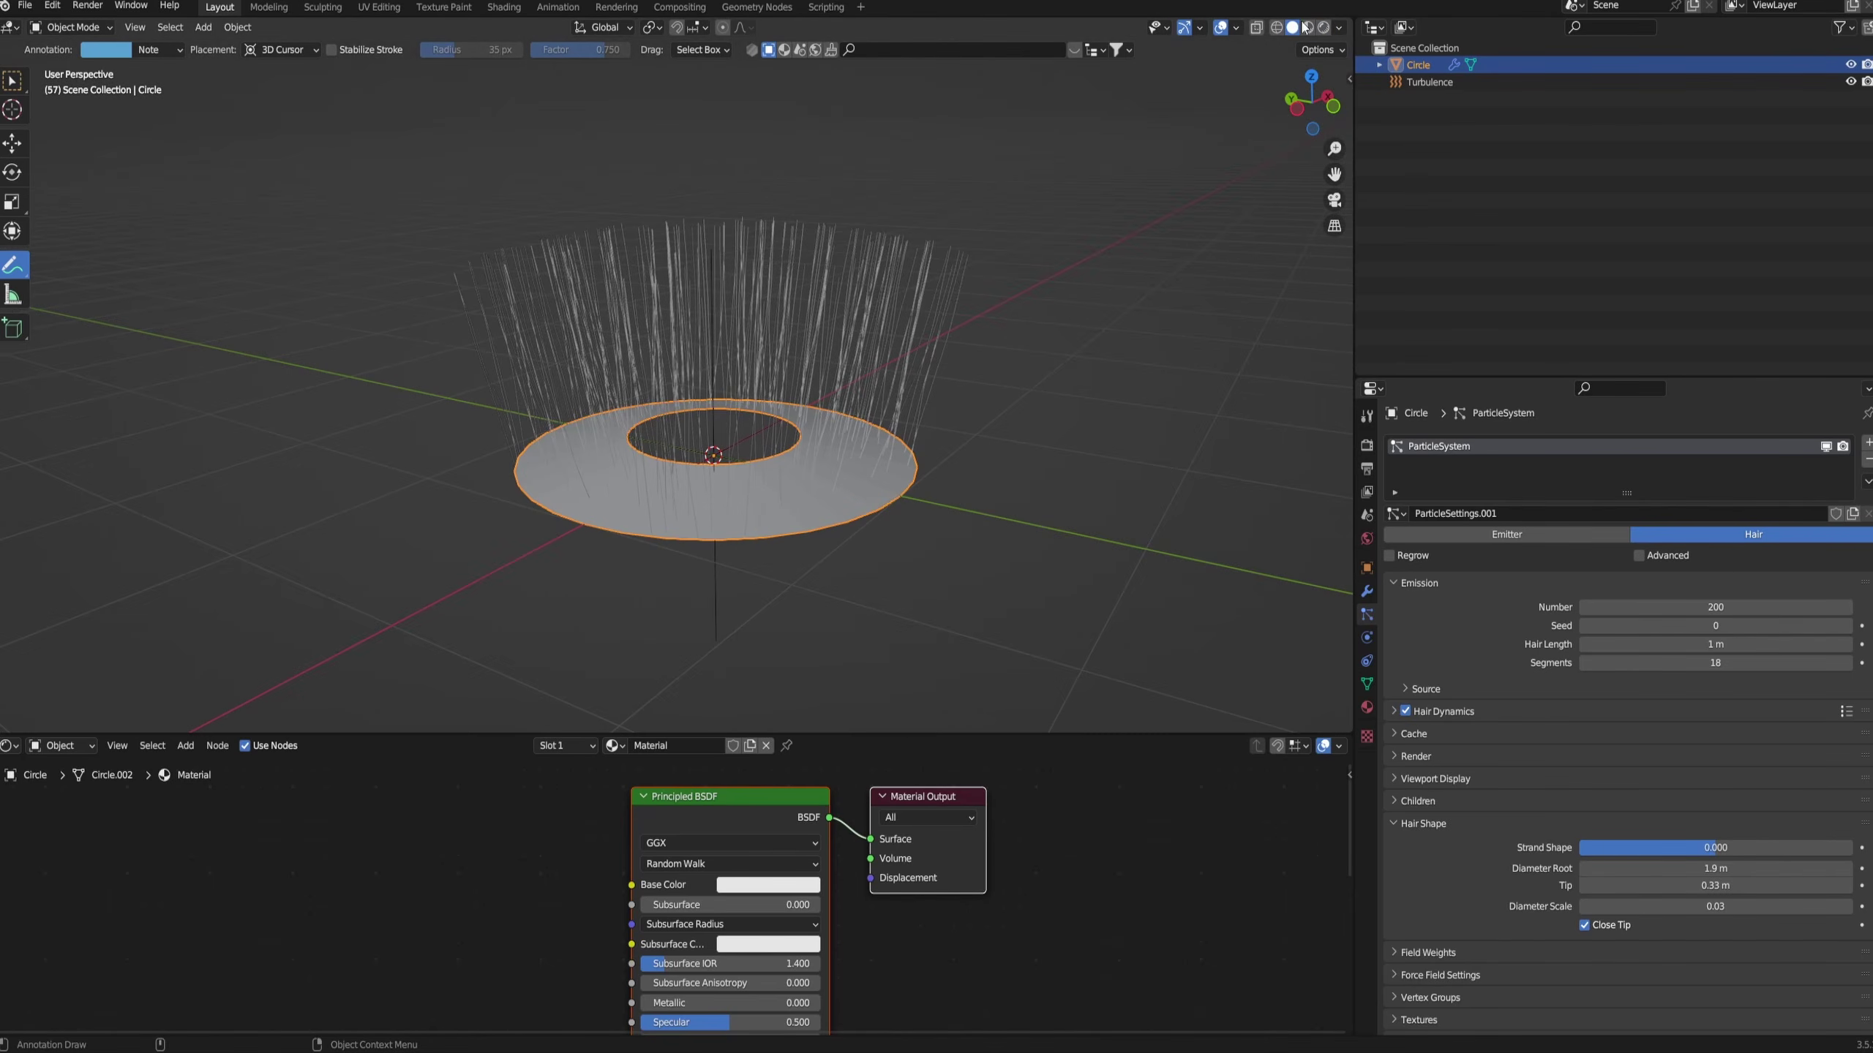
# - Switch the viewport to rendered shading and try a subsurface value of about 0.17 on the ring's material
pyautogui.click(1324, 28)
pyautogui.scroll(2, 826, 318)
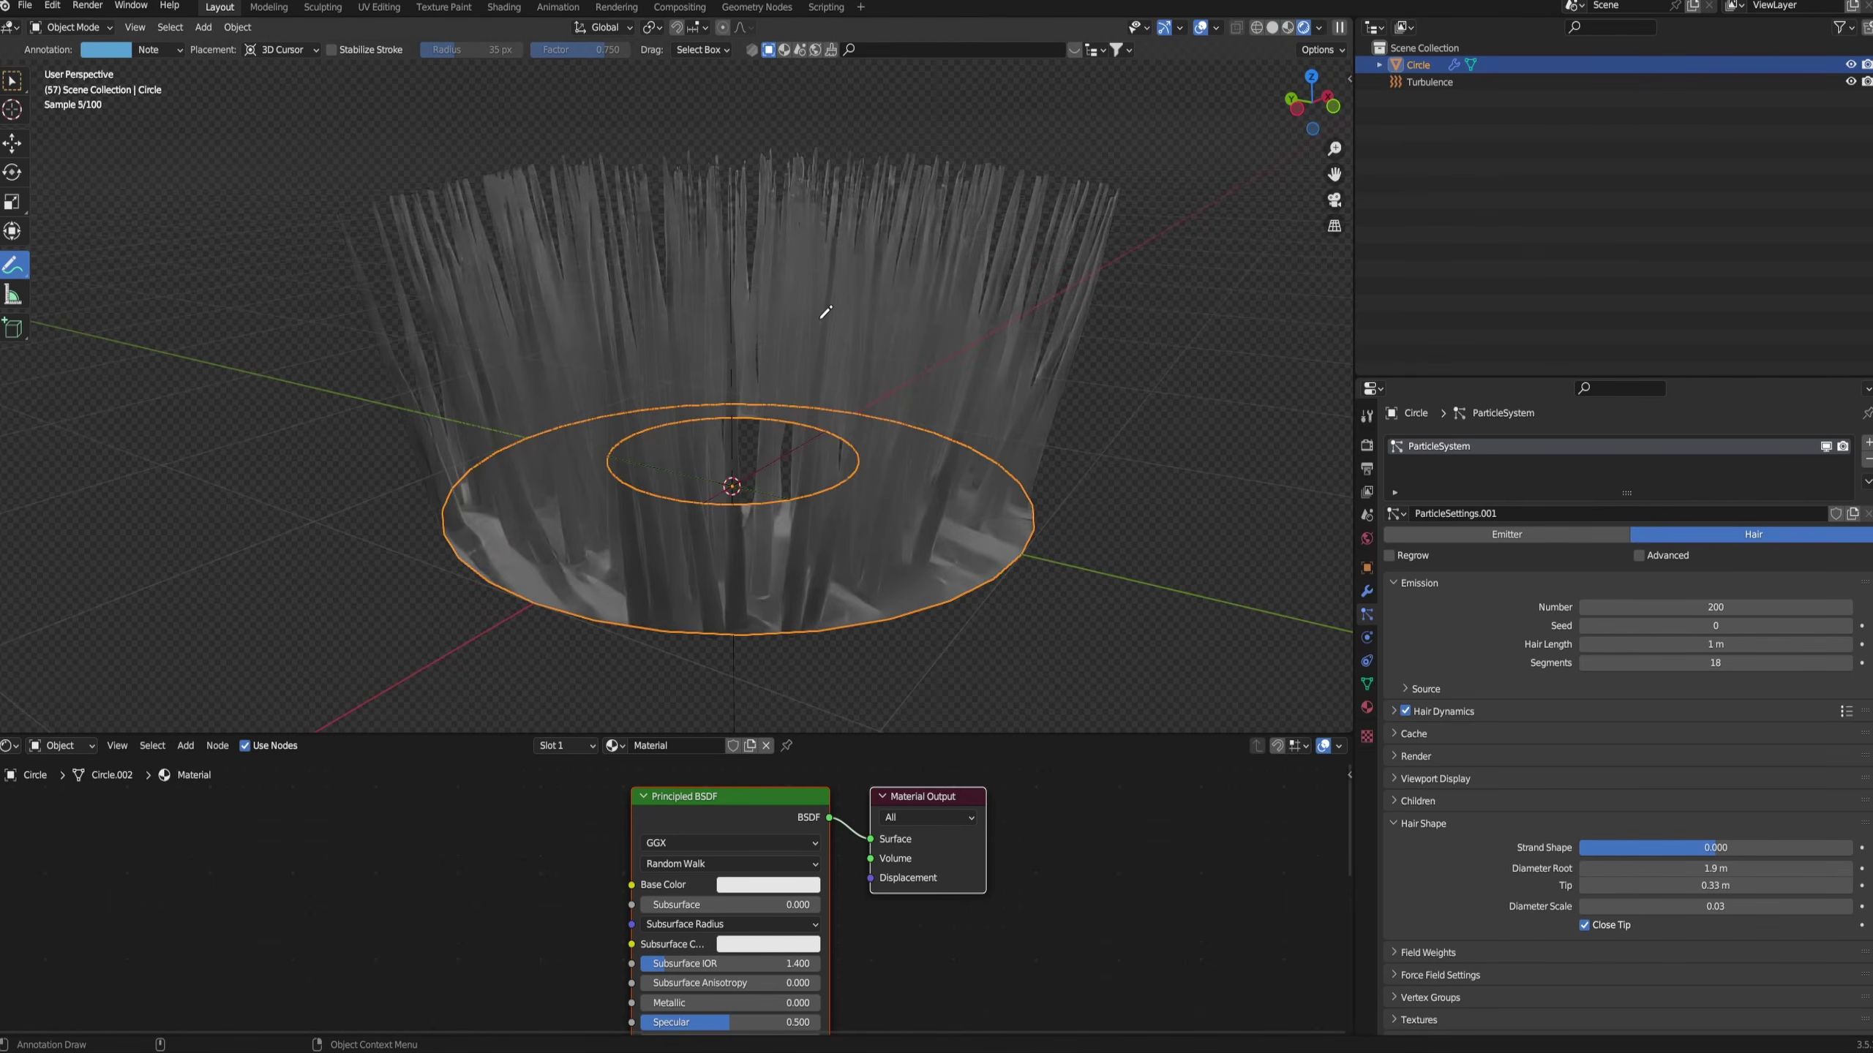
pyautogui.click(772, 887)
pyautogui.moveTo(794, 738); pyautogui.dragTo(784, 699)
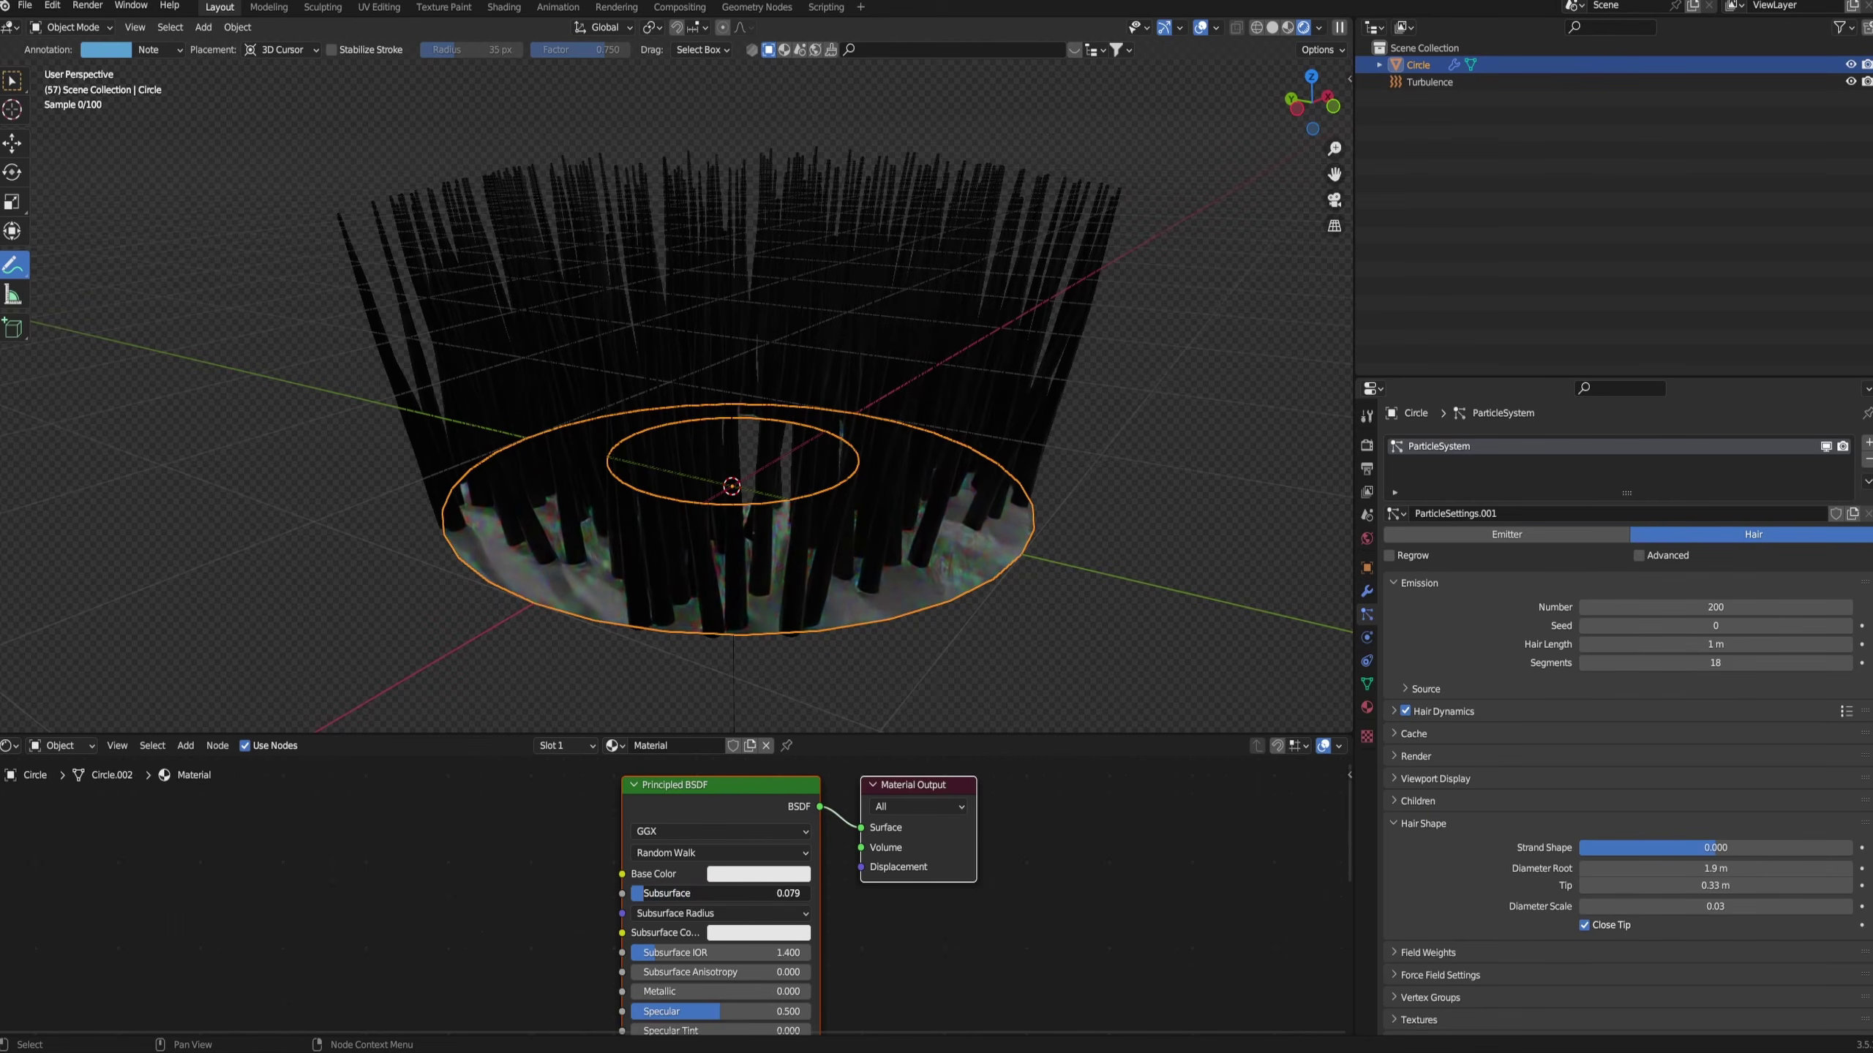
pyautogui.moveTo(639, 893); pyautogui.dragTo(660, 894)
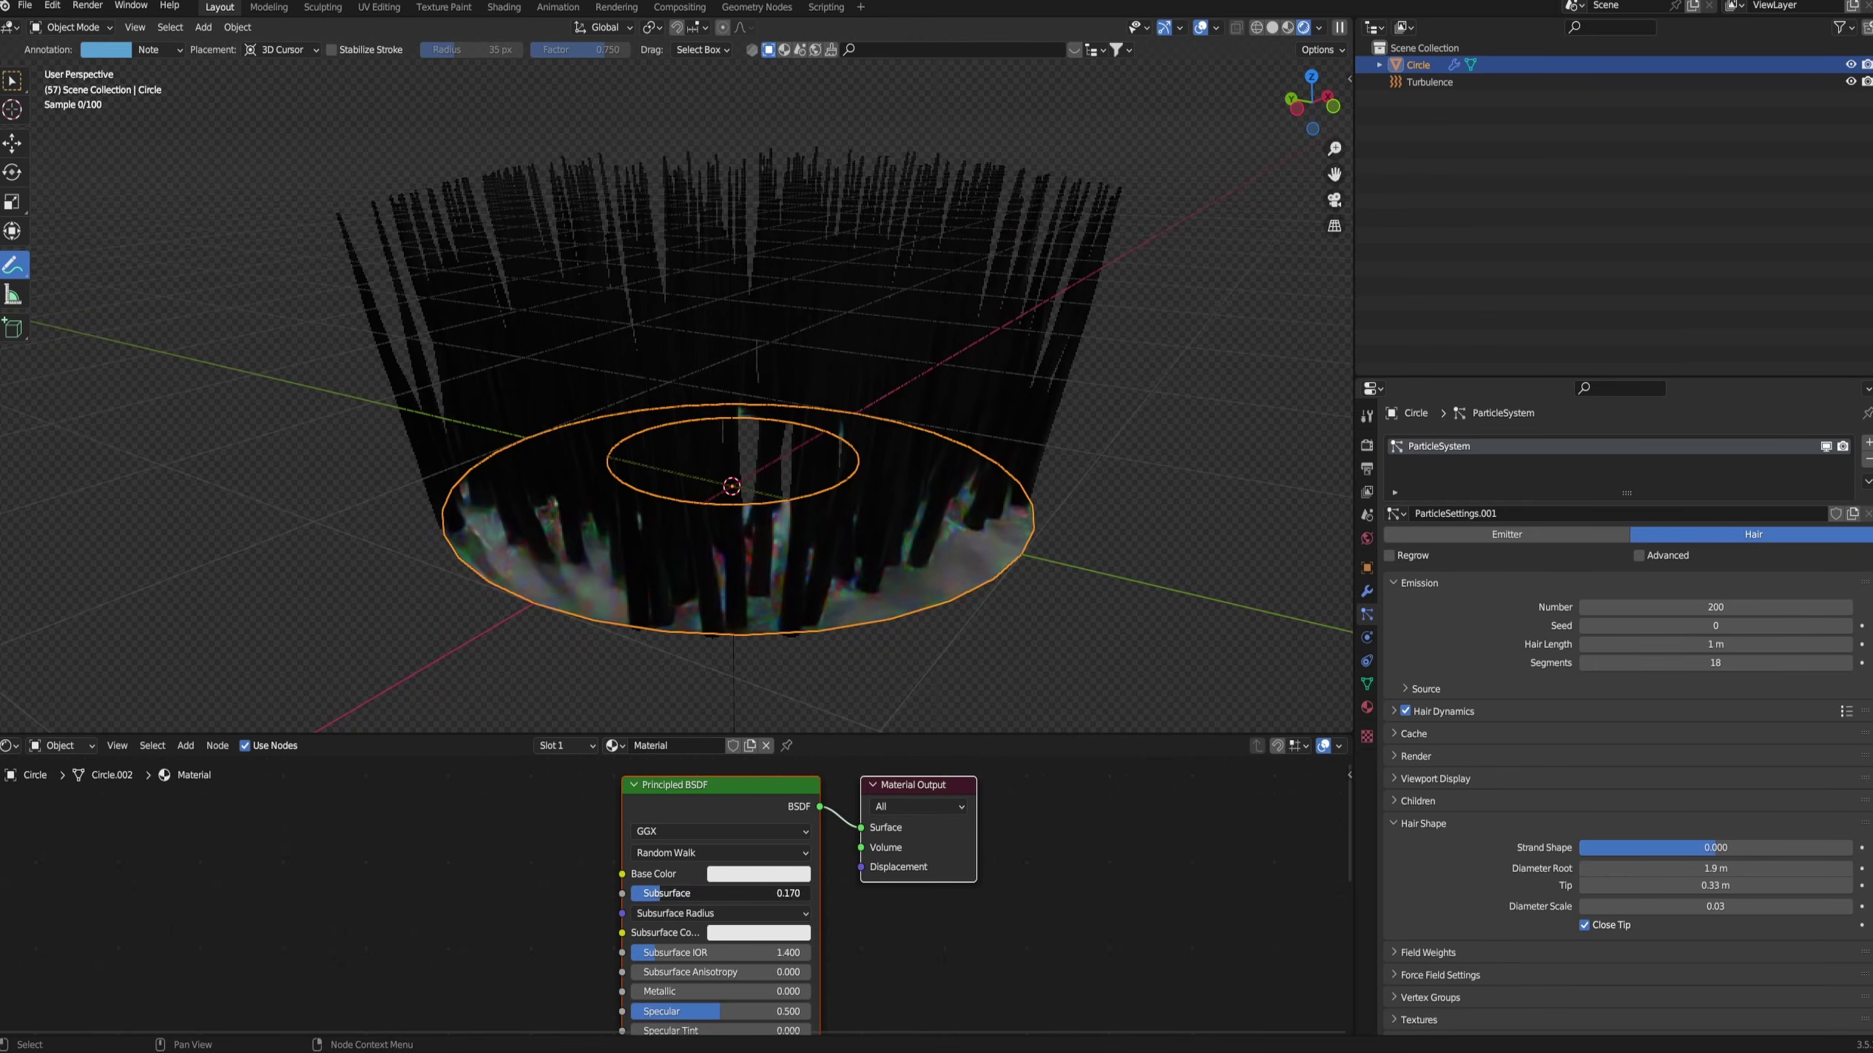
pyautogui.moveTo(663, 940); pyautogui.dragTo(629, 684, button='middle')
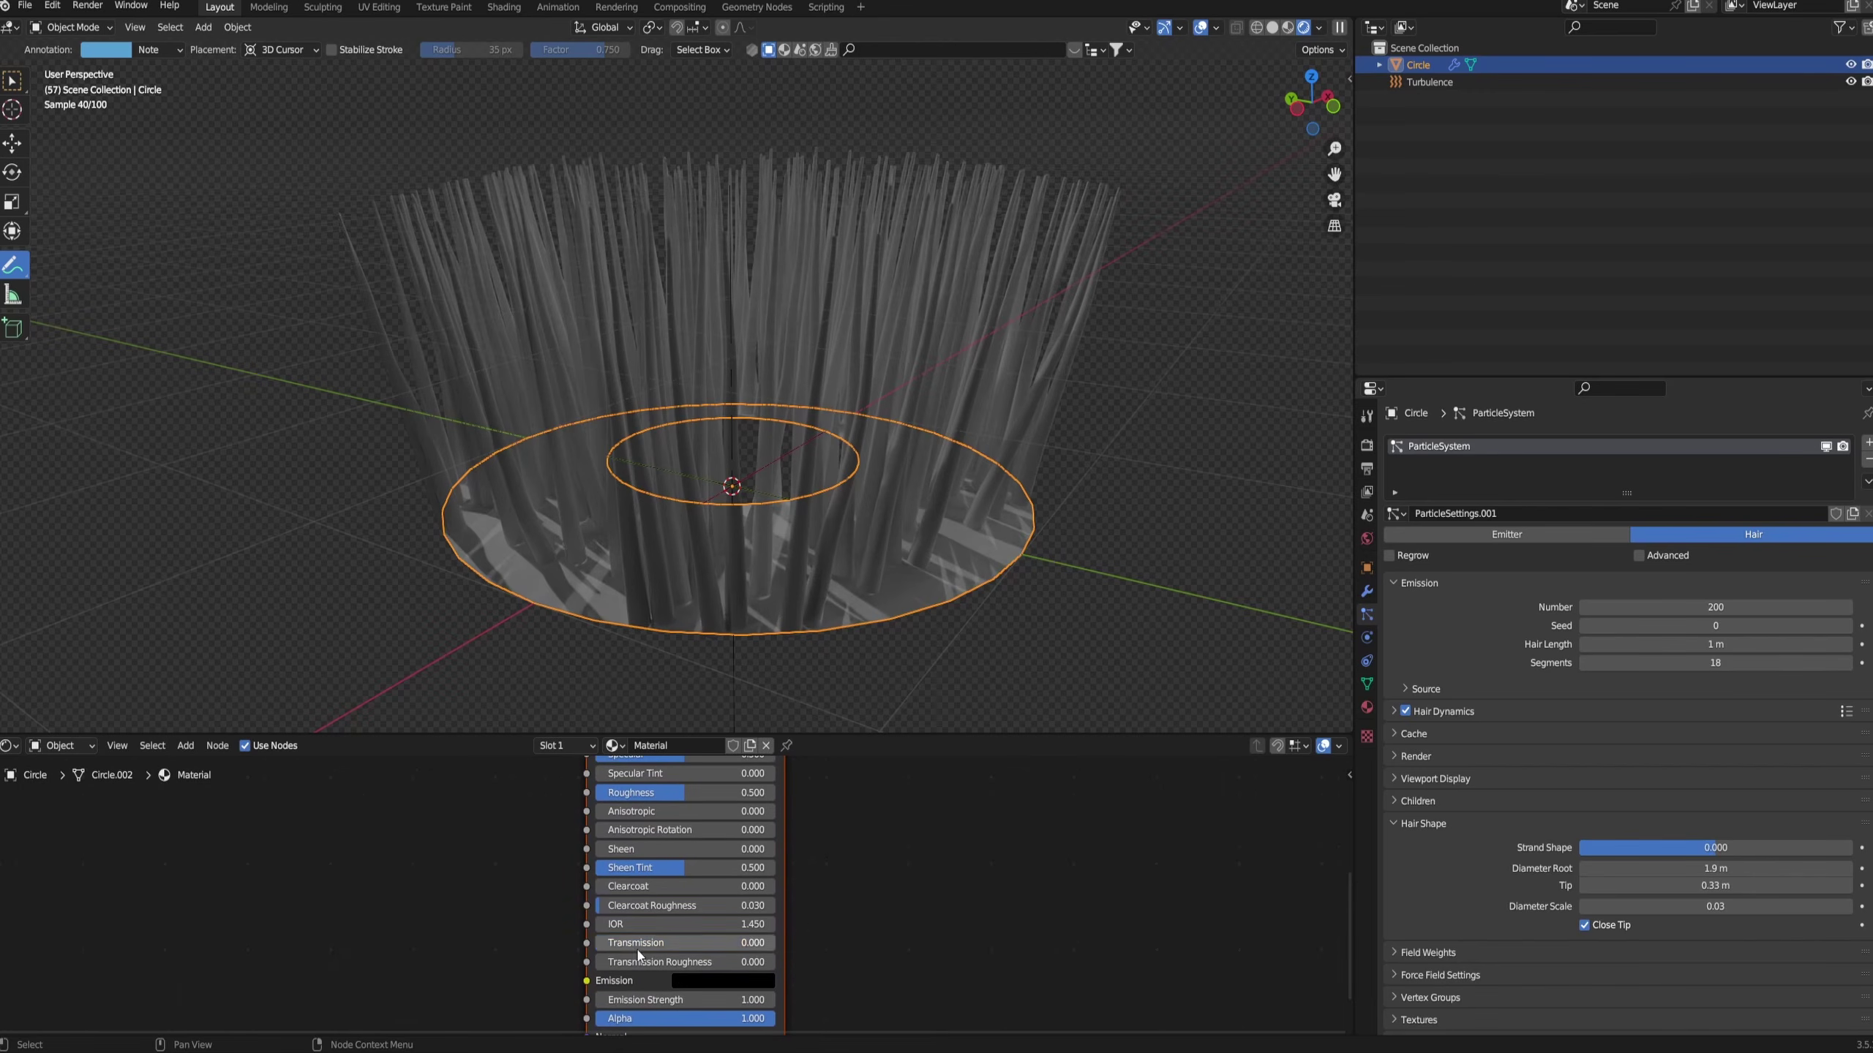
# - Set the material's transmission to about 0.86 and its roughness to about 0.95
pyautogui.moveTo(639, 943); pyautogui.dragTo(817, 943)
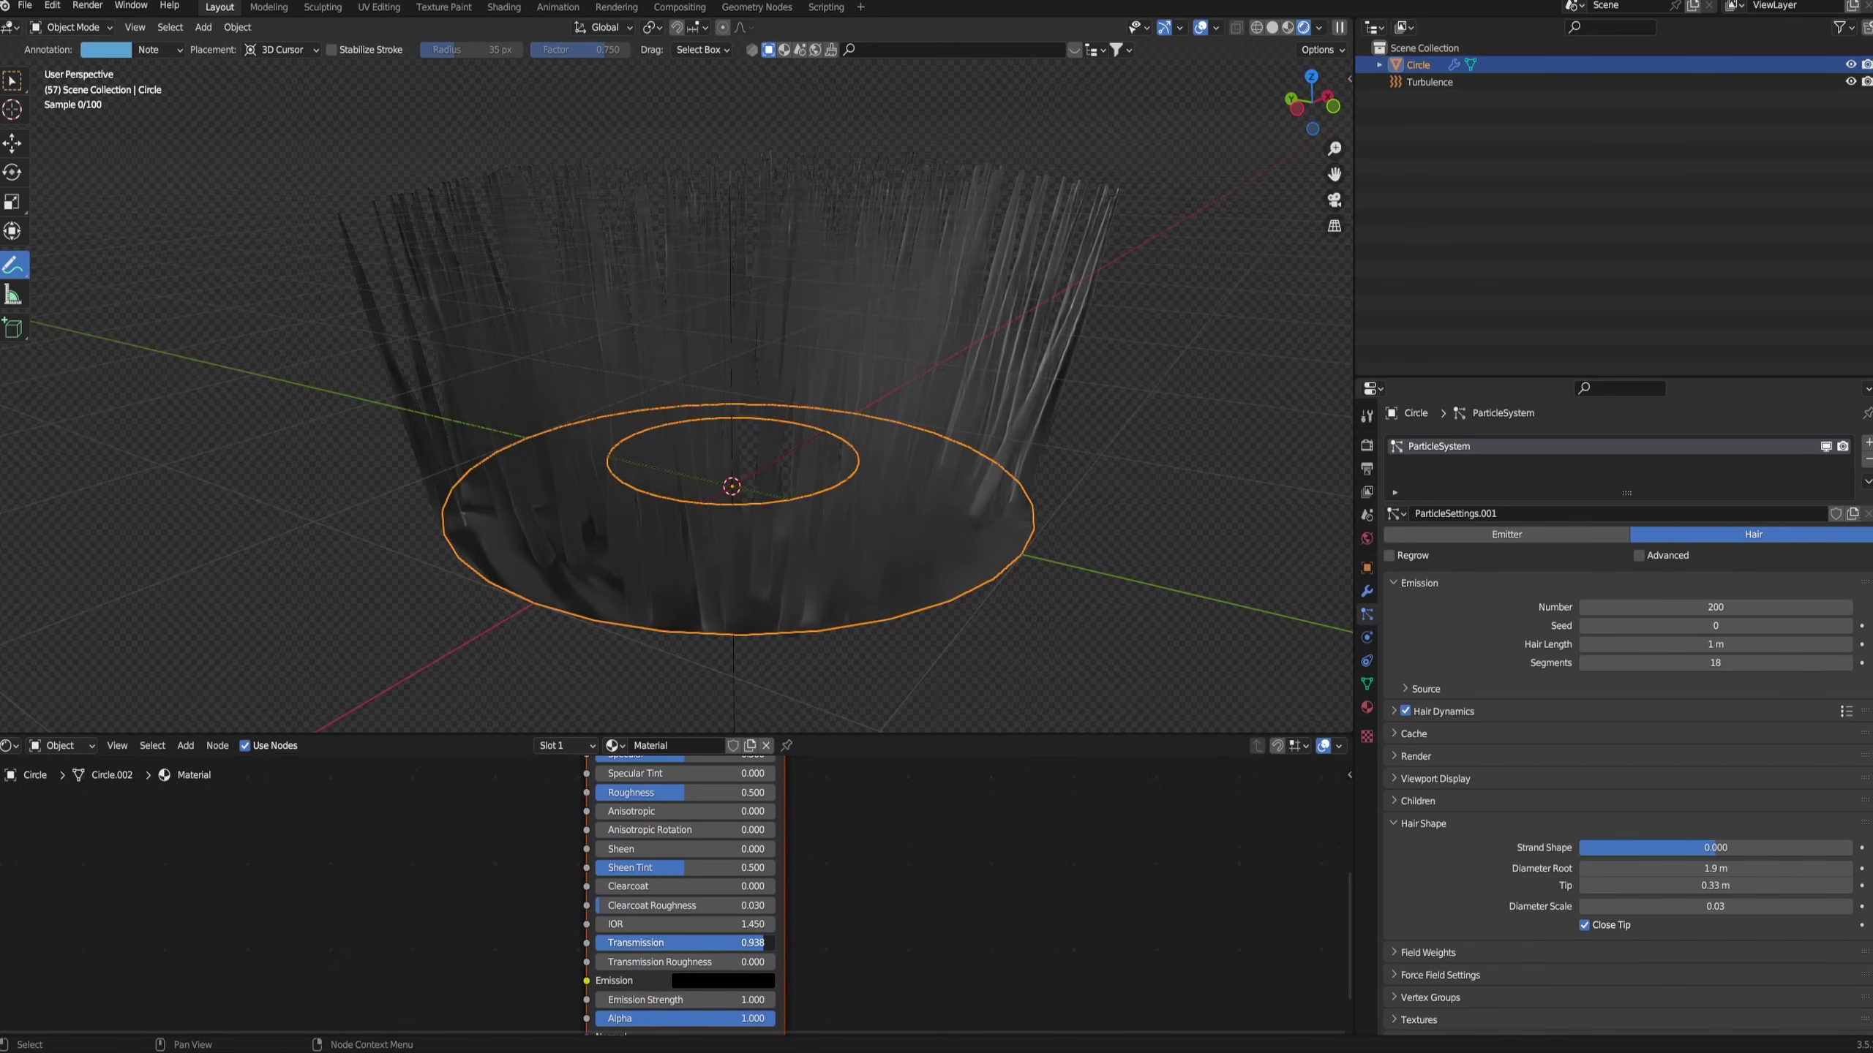
pyautogui.moveTo(793, 913); pyautogui.dragTo(786, 998, button='middle')
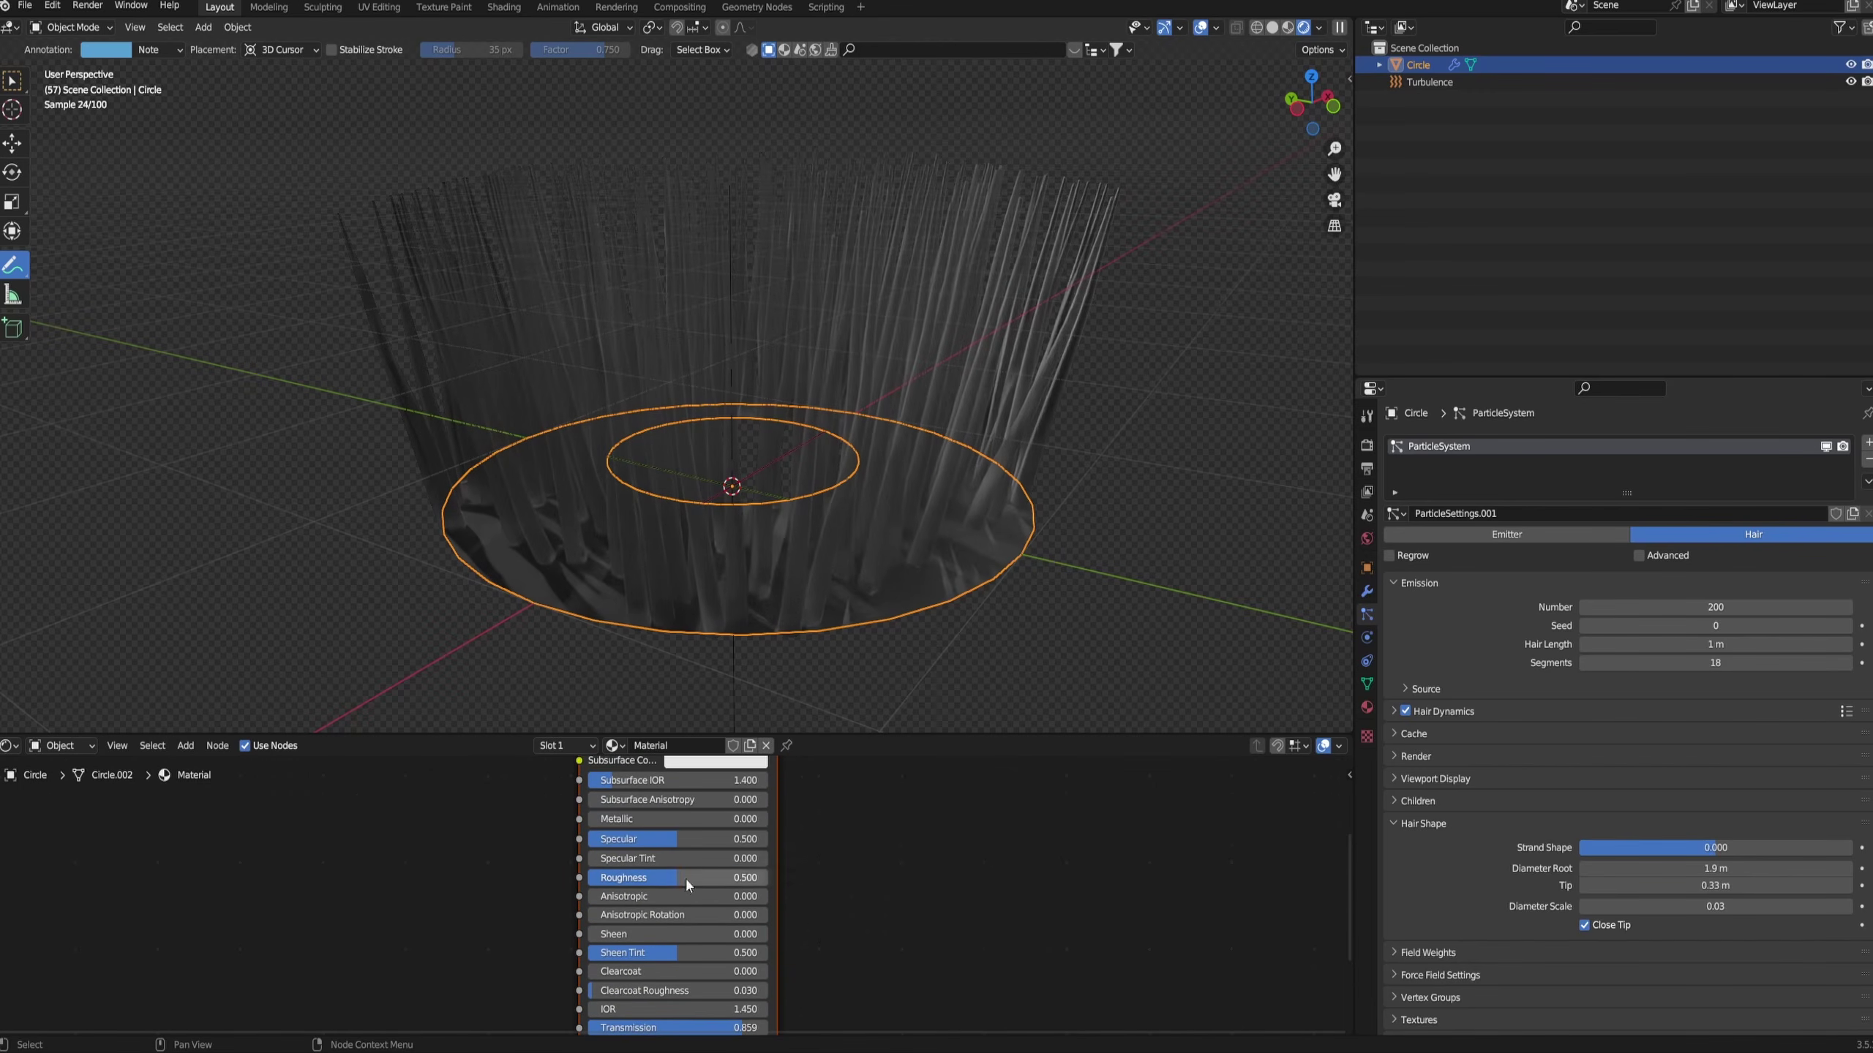
pyautogui.moveTo(684, 879); pyautogui.dragTo(759, 878)
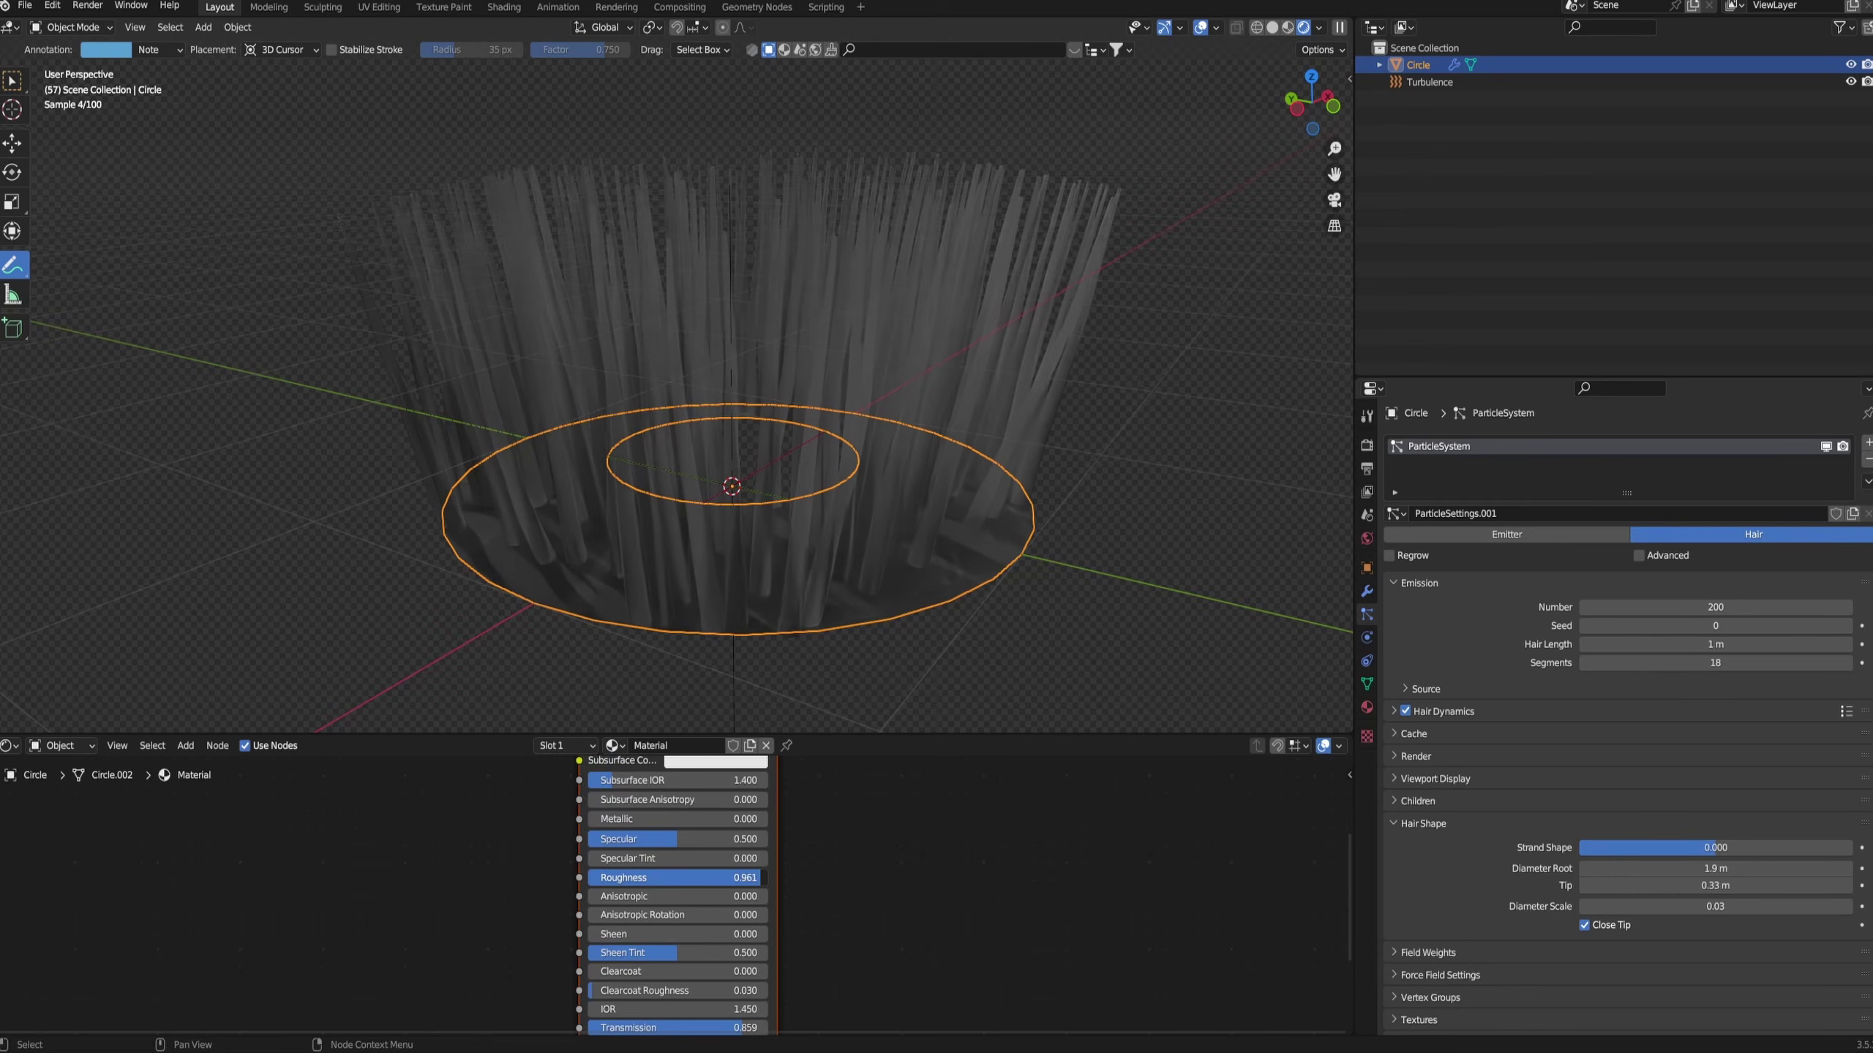
pyautogui.scroll(-3, 1116, 505)
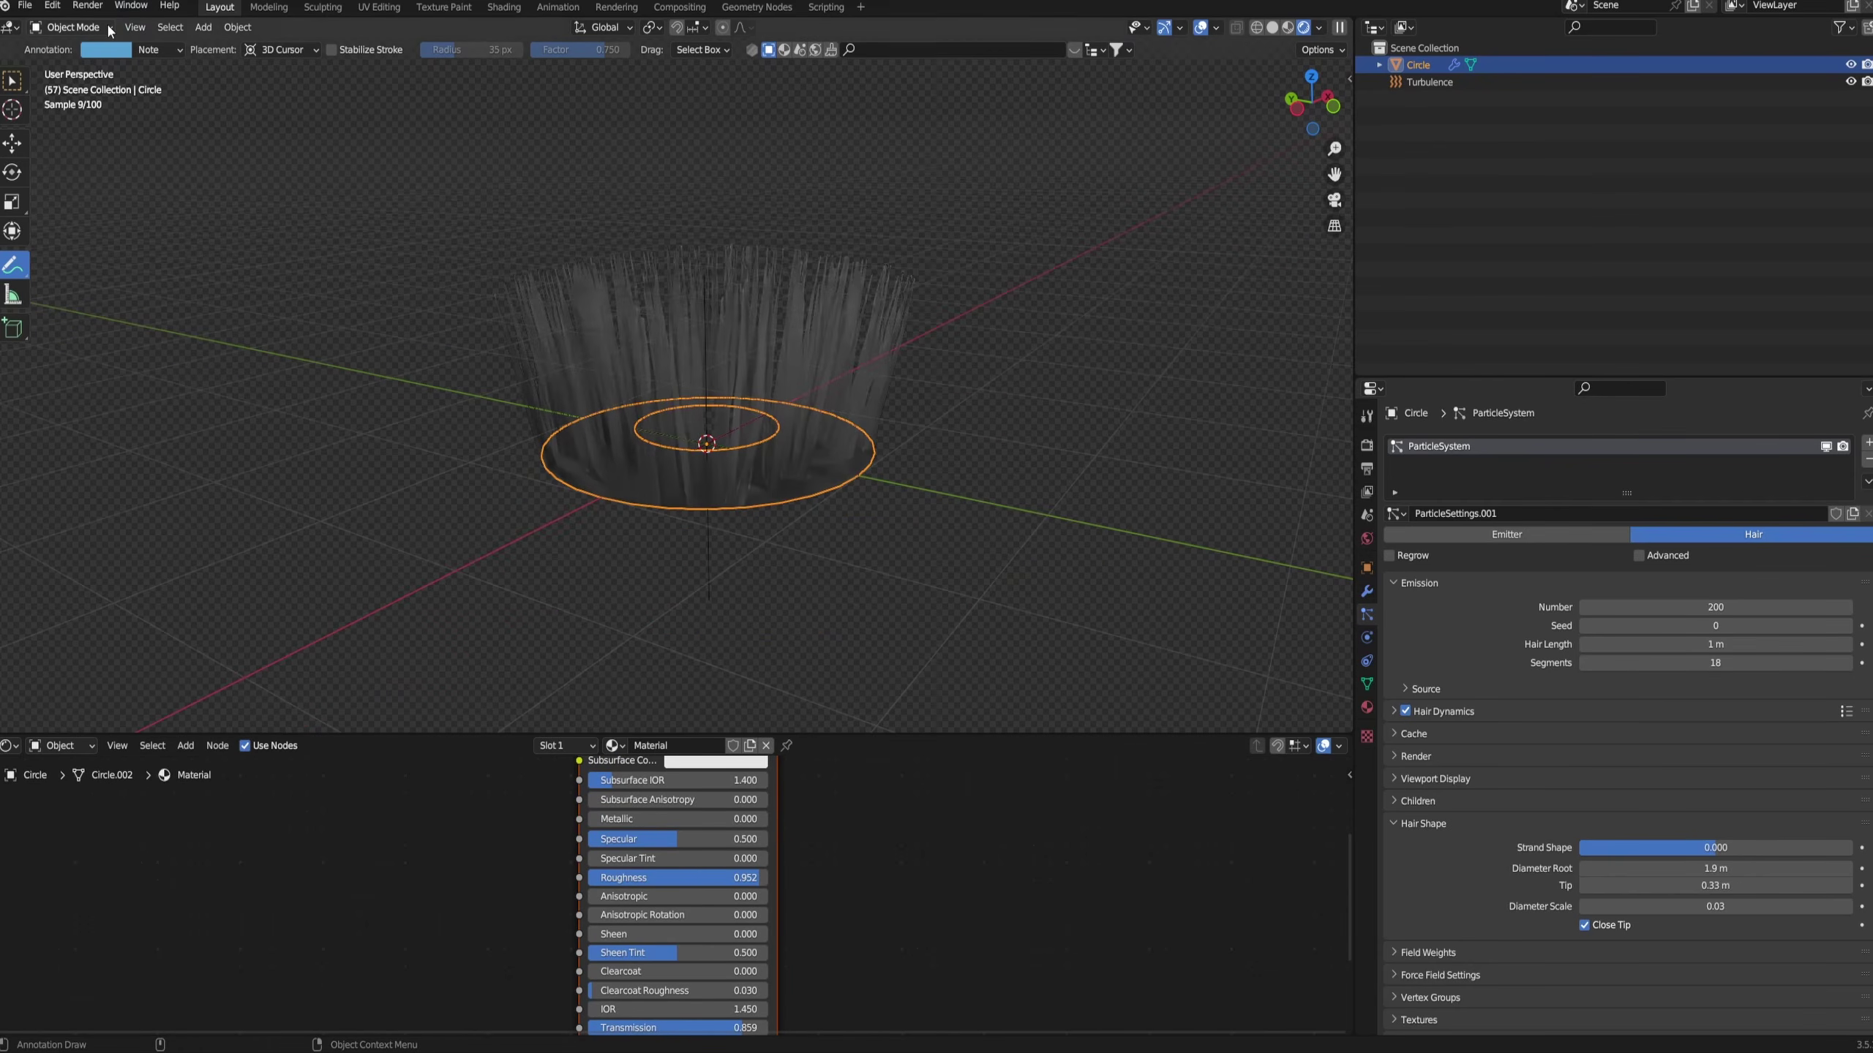
# - Add a spot light, raise it above the ring and rotate it towards the strands
pyautogui.hotkey('shift', 'a')
pyautogui.moveTo(809, 627)
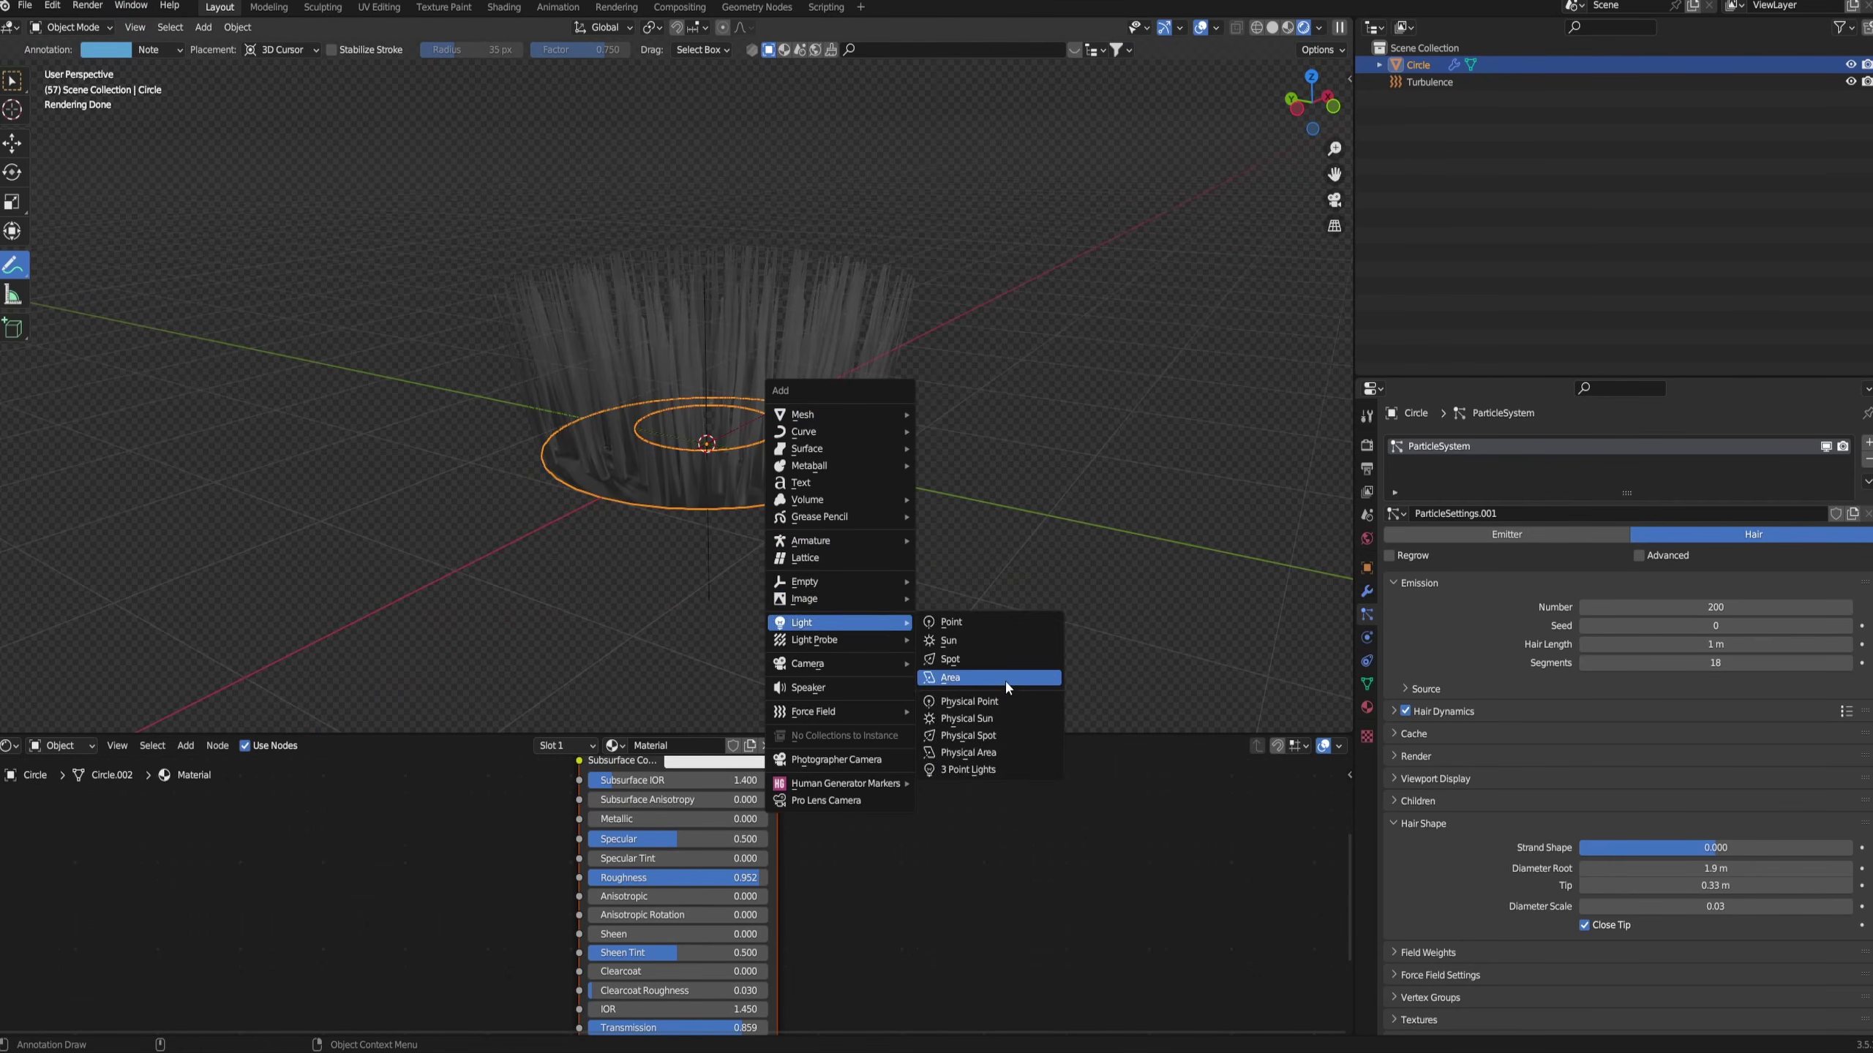
pyautogui.click(1003, 659)
pyautogui.press('g')
pyautogui.click(1011, 211)
pyautogui.press('r')
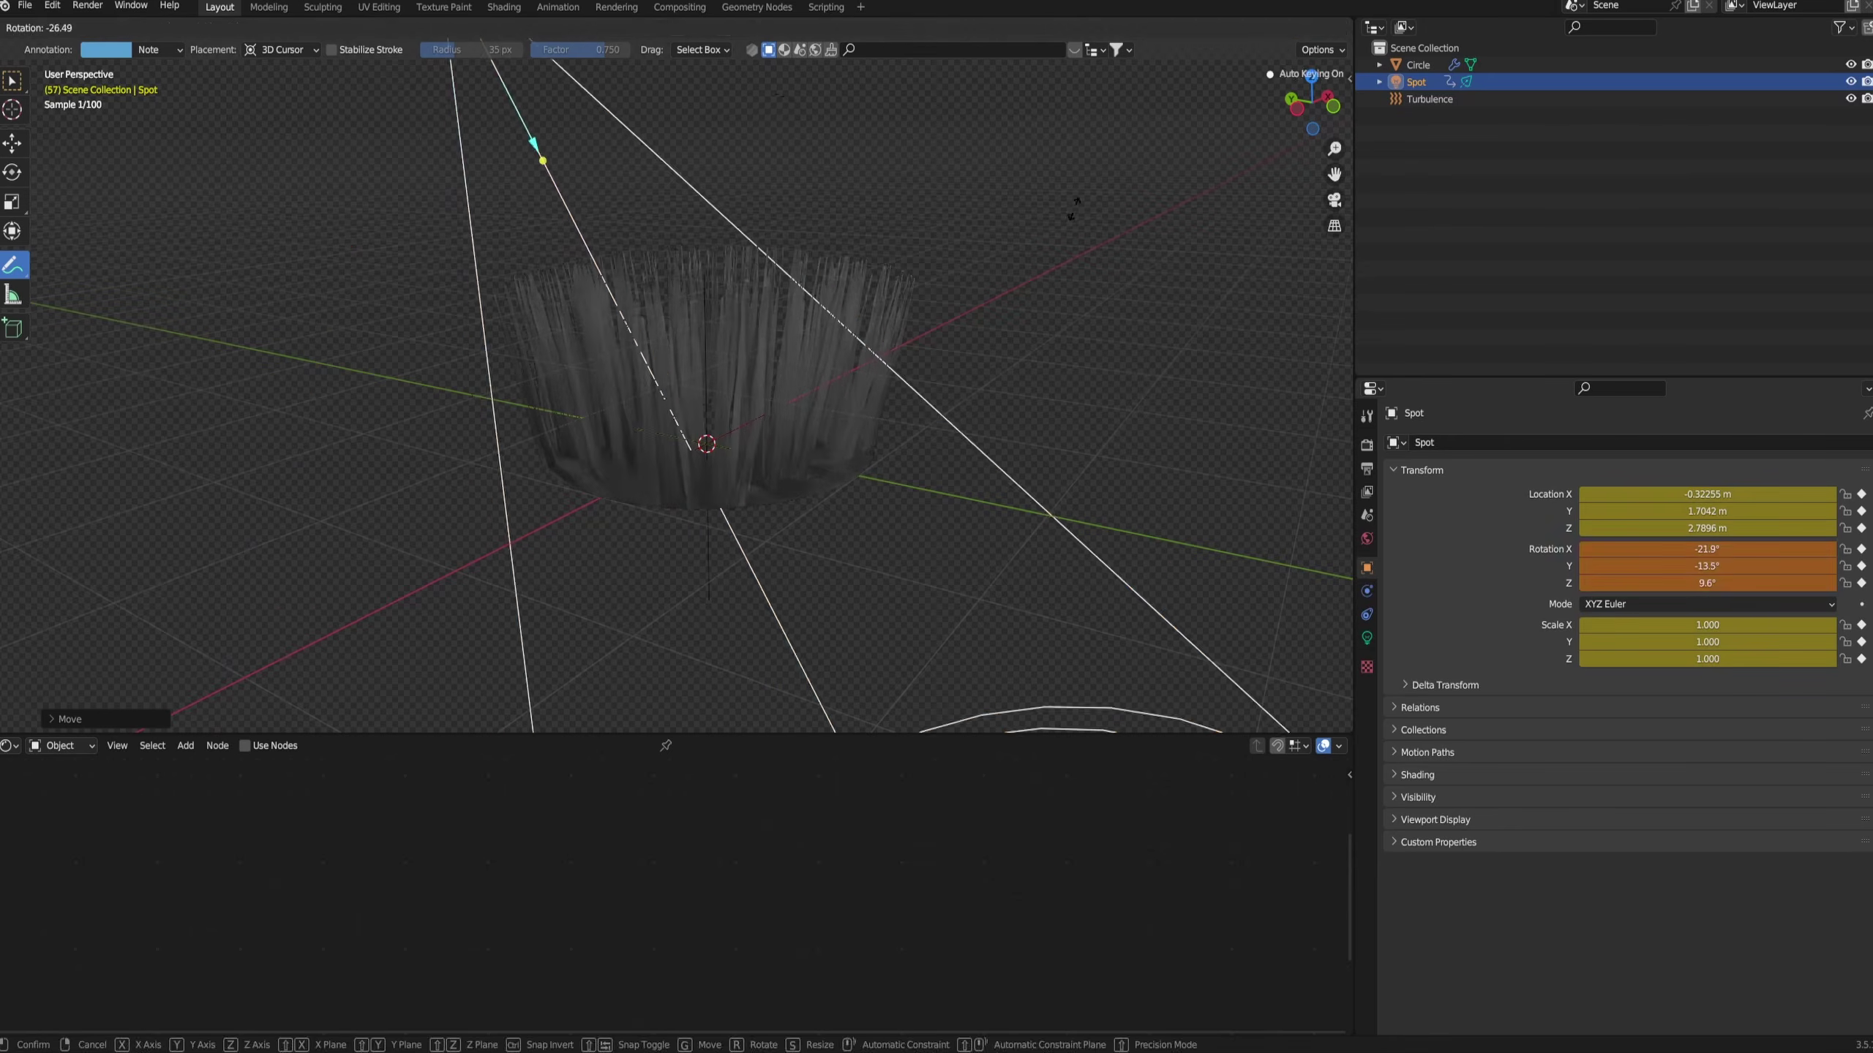
pyautogui.click(1074, 209)
# - Reposition the spot light from several viewing angles so that its cone covers the strands
pyautogui.moveTo(1032, 280); pyautogui.dragTo(947, 373, button='middle')
pyautogui.press('g')
pyautogui.click(697, 669)
pyautogui.moveTo(1106, 421); pyautogui.dragTo(763, 295, button='middle')
pyautogui.press('g')
pyautogui.click(884, 361)
pyautogui.press('g')
pyautogui.click(738, 277)
# - Increase the spot light's power to 1280 W in whole stops and fine-tune its position around the strands
pyautogui.click(1366, 638)
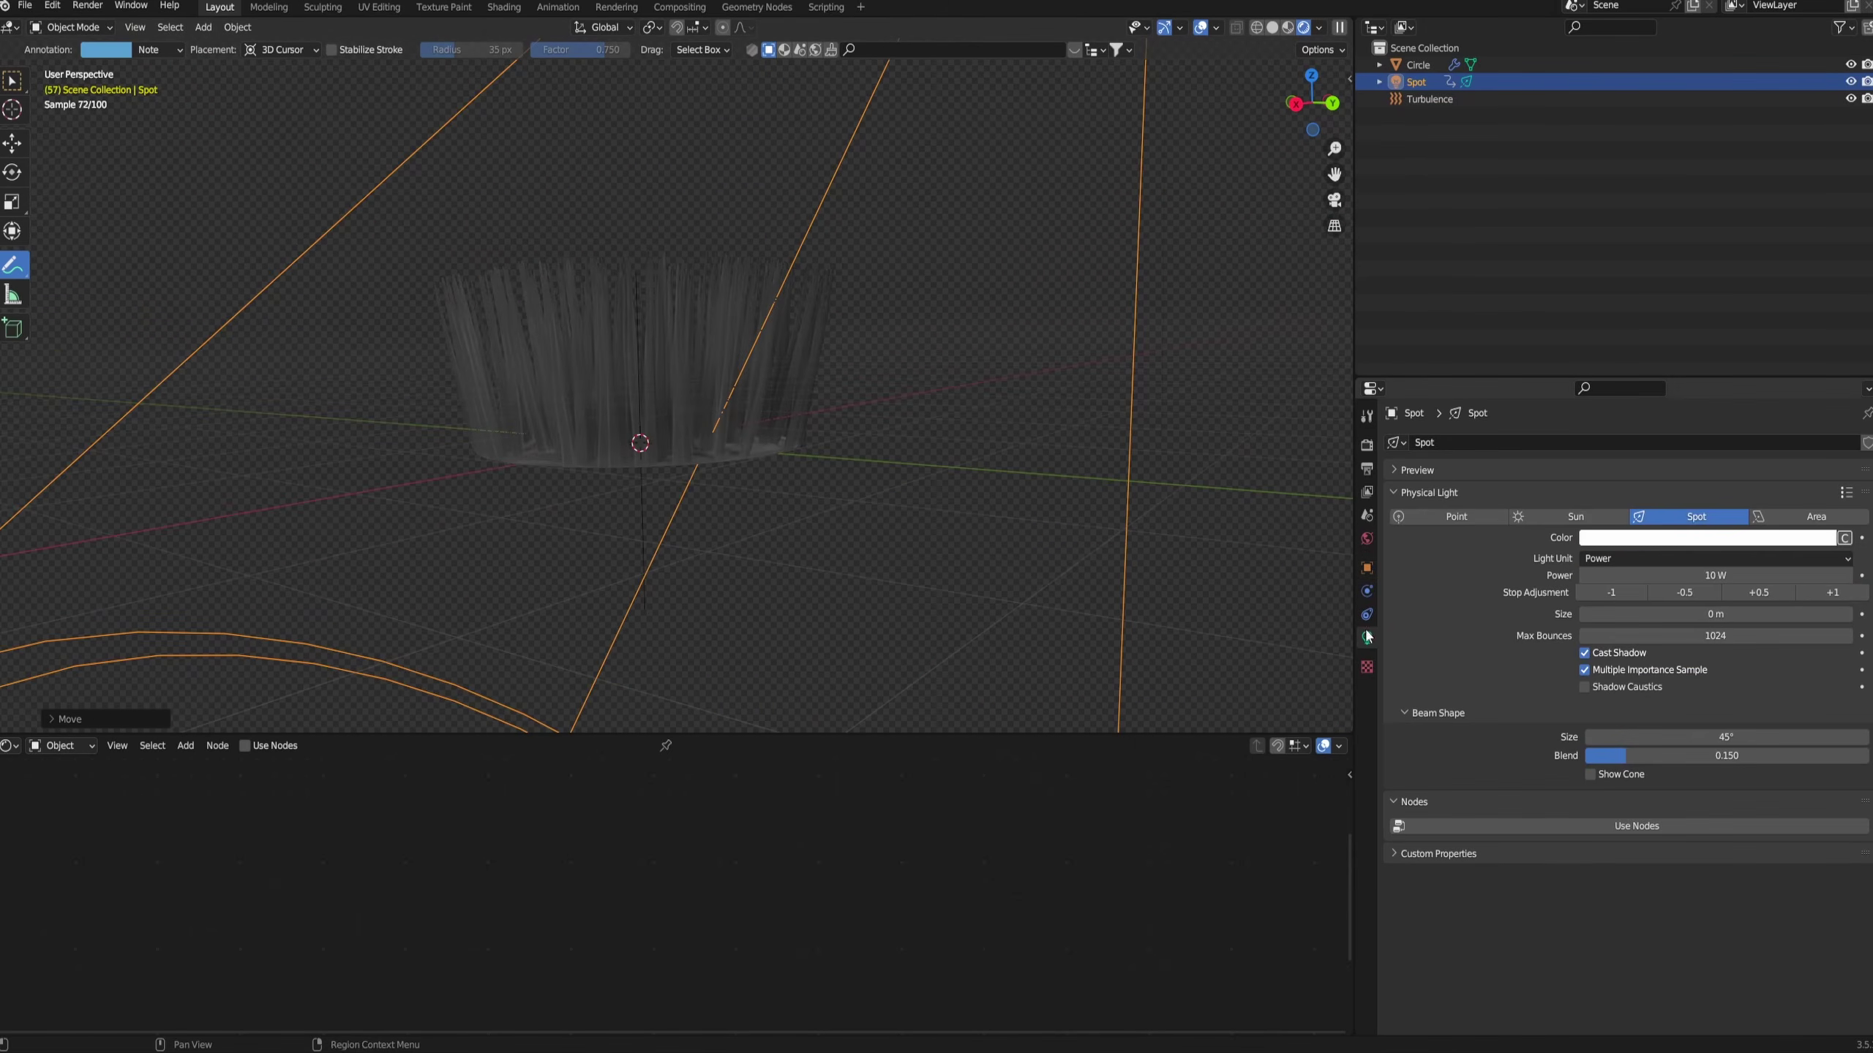
pyautogui.click(1837, 597)
pyautogui.click(1837, 597)
pyautogui.click(1838, 597)
pyautogui.click(1838, 597)
pyautogui.moveTo(730, 354); pyautogui.dragTo(1056, 378, button='middle')
pyautogui.press('g')
pyautogui.click(825, 478)
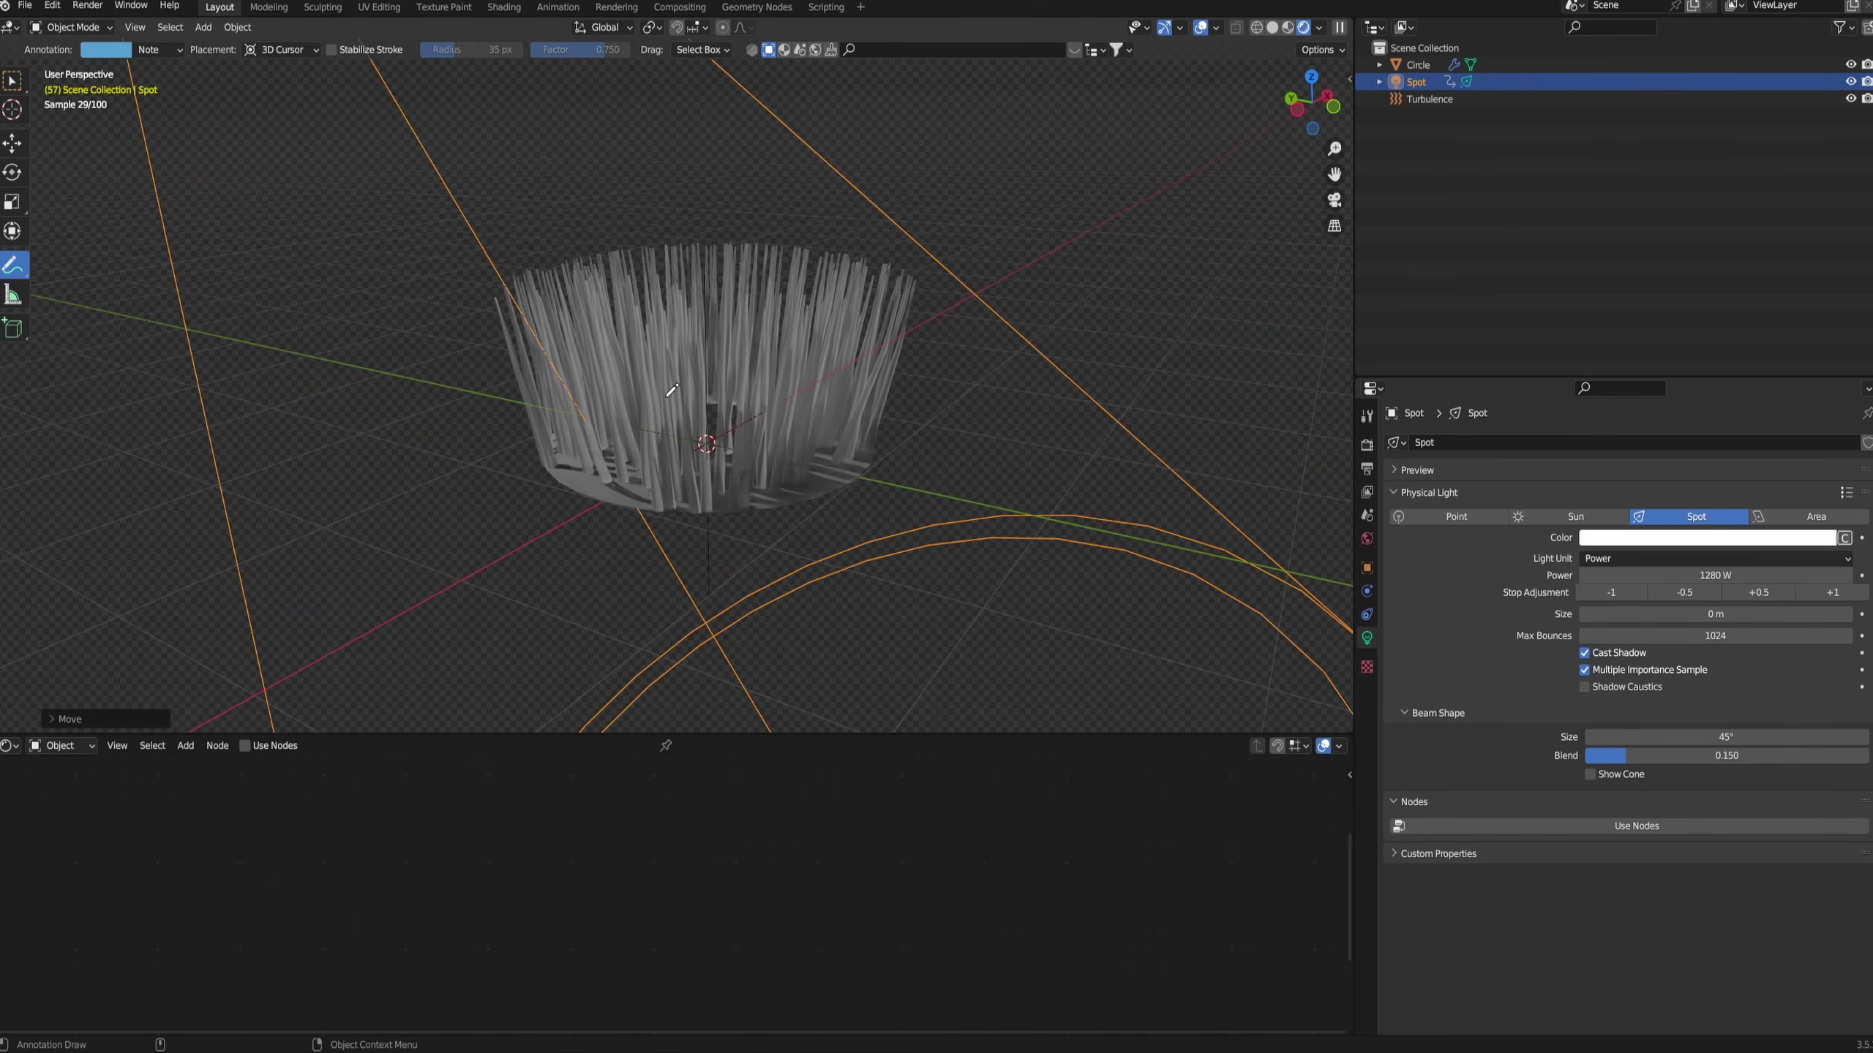
# - Activate the Move tool, select the ring and set its material's base color to light blue, hue about 0.58 and saturation about 0.76
pyautogui.scroll(5, 668, 396)
pyautogui.moveTo(672, 491); pyautogui.dragTo(632, 519, button='middle')
pyautogui.click(16, 145)
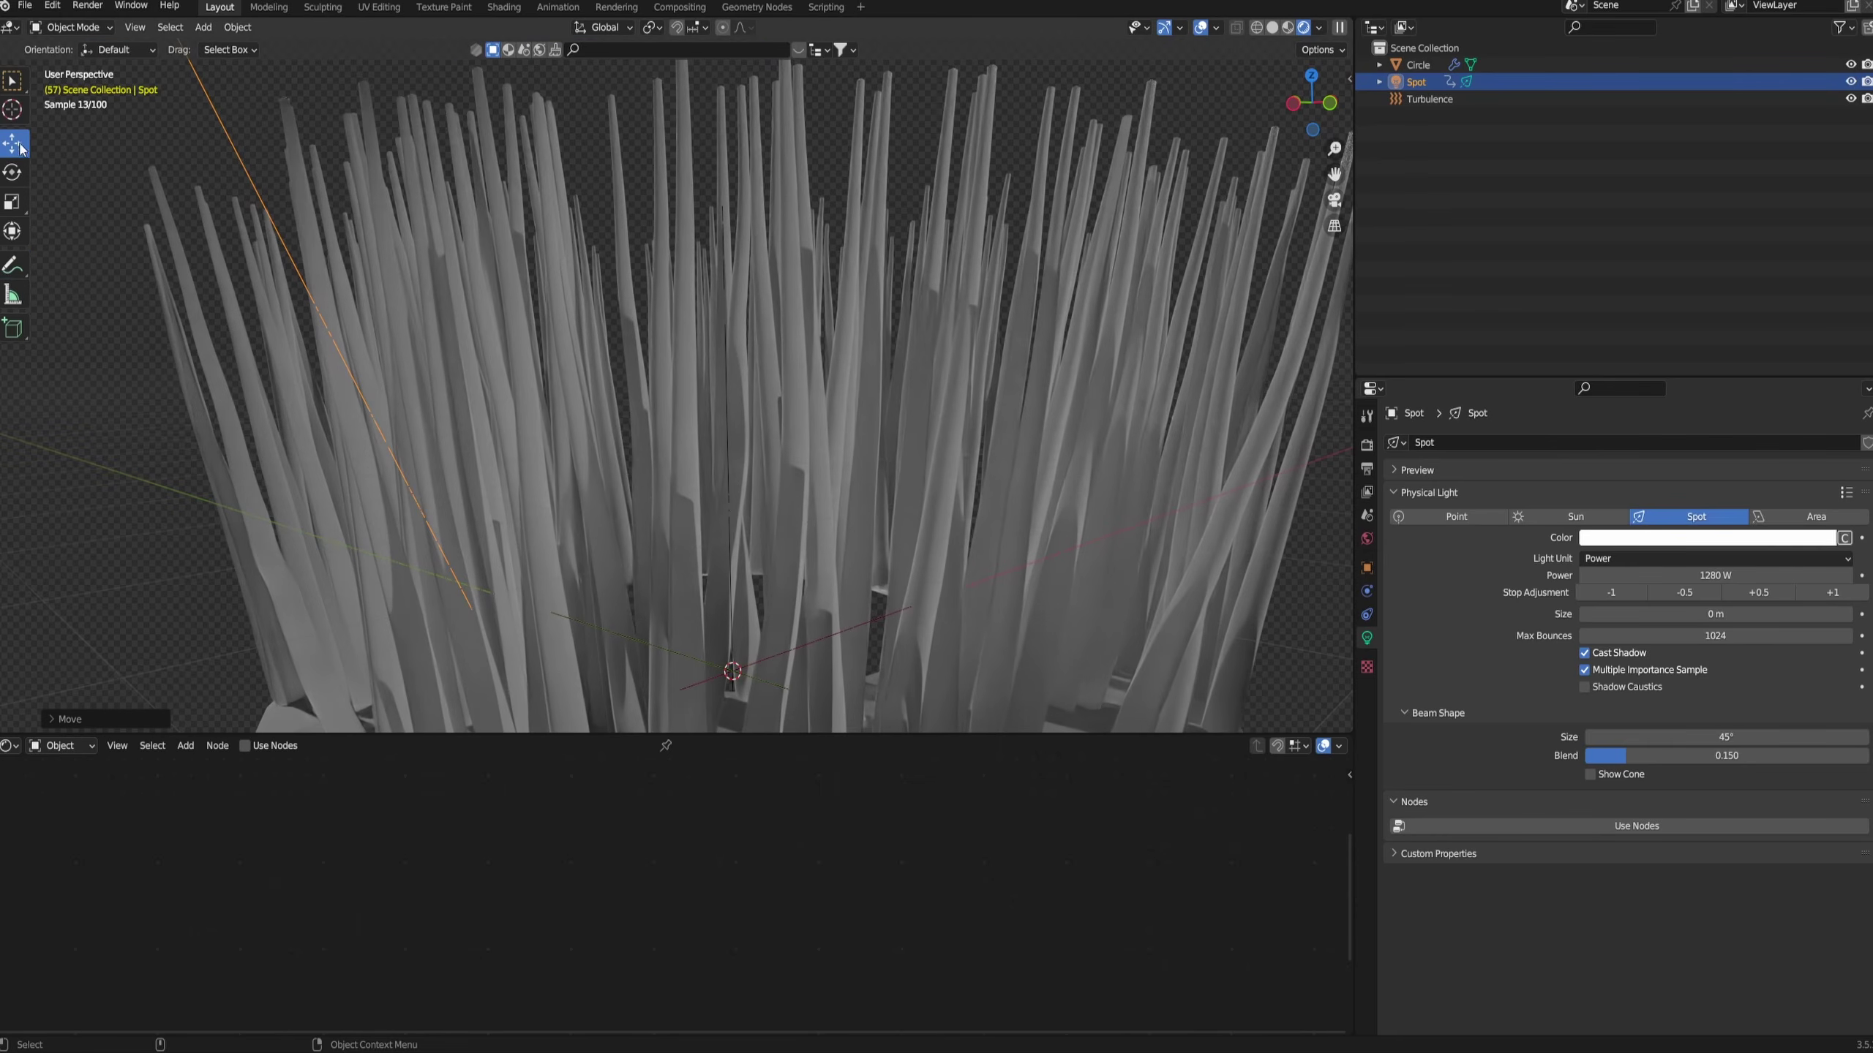
pyautogui.moveTo(878, 366); pyautogui.dragTo(1088, 494, button='middle')
pyautogui.click(1088, 494)
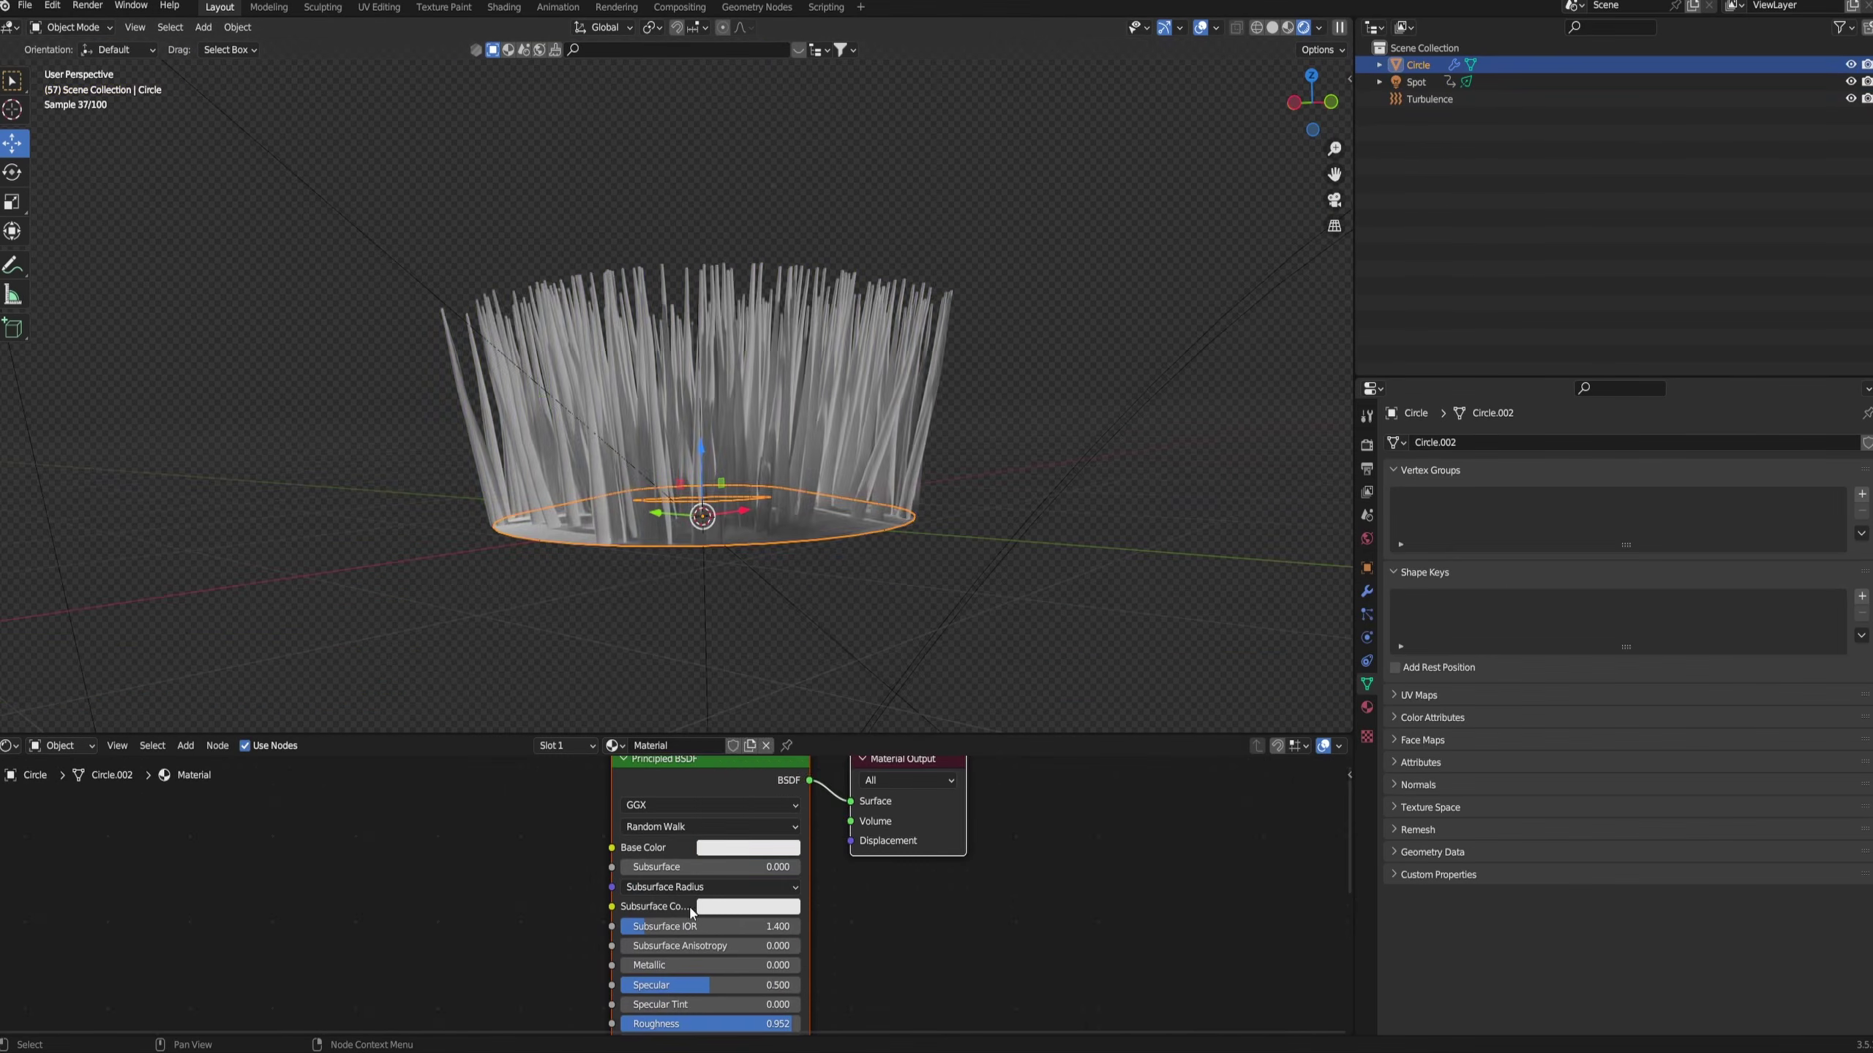
pyautogui.click(735, 853)
pyautogui.moveTo(783, 667); pyautogui.dragTo(778, 635)
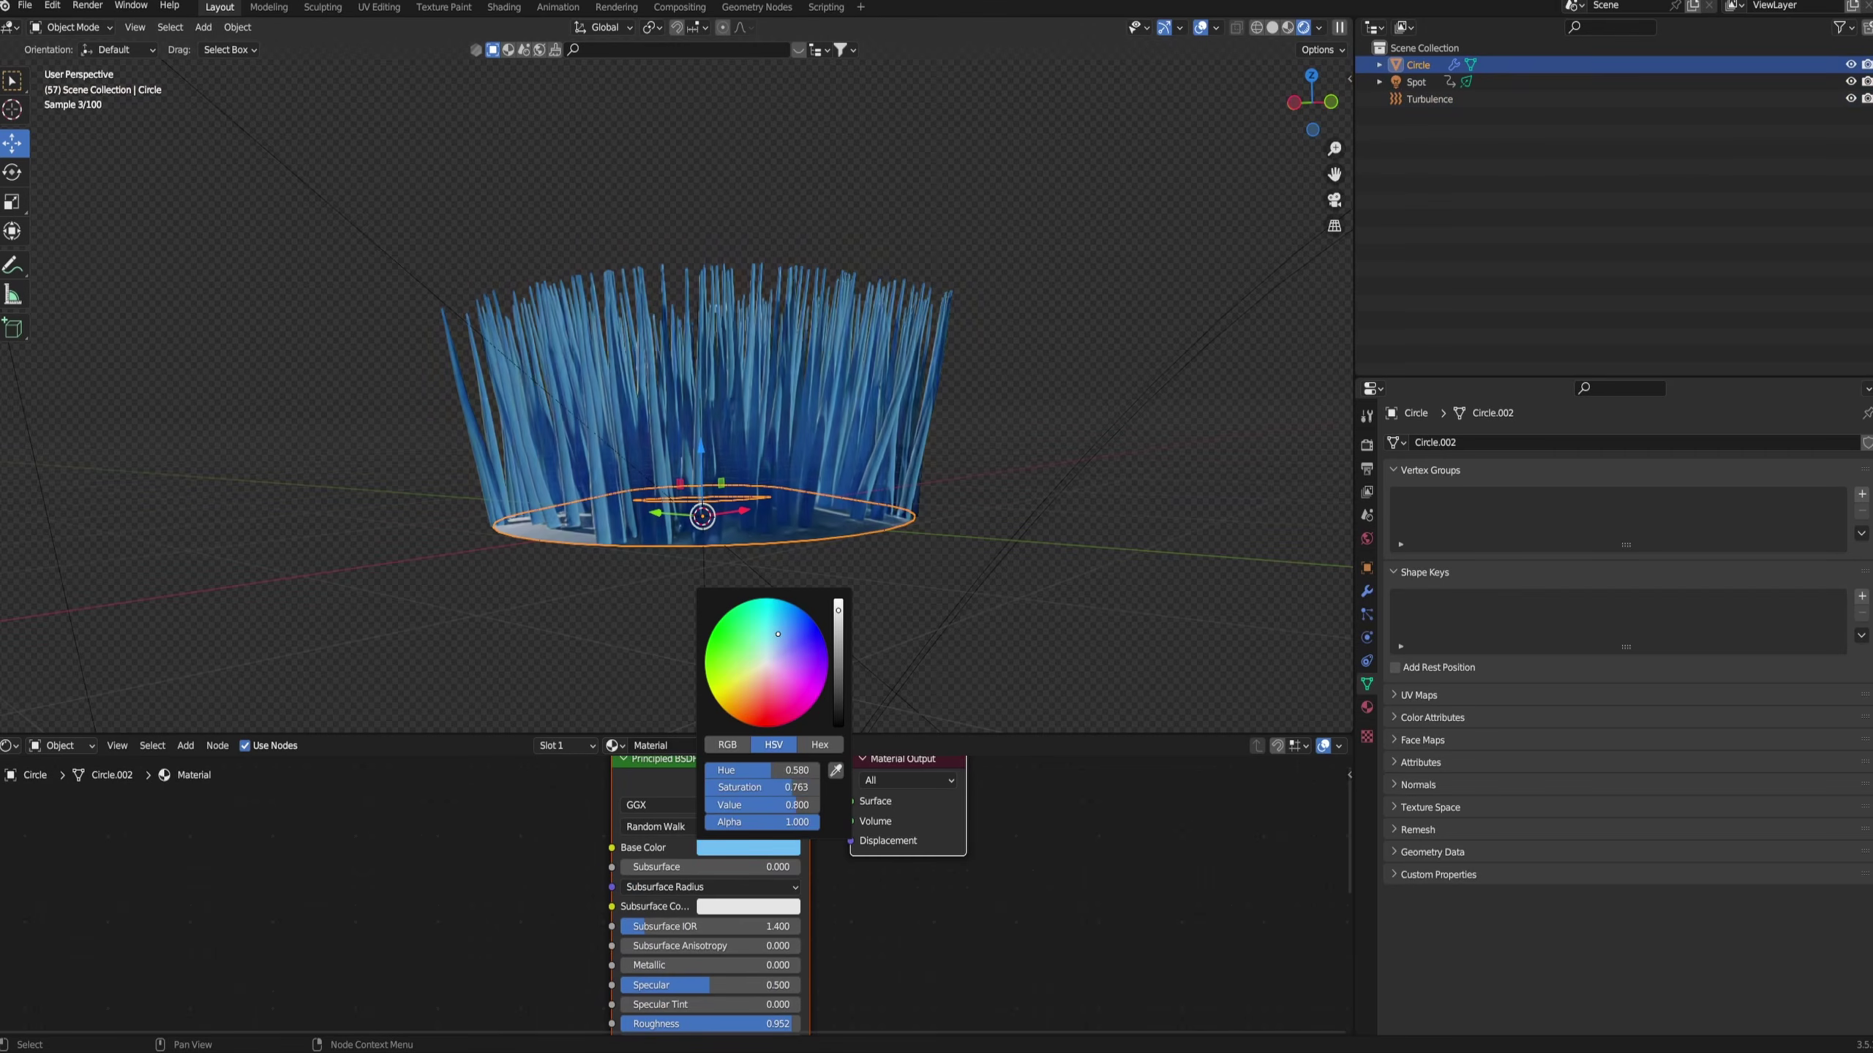
# - Add a Curves Info node before the Principled BSDF
pyautogui.moveTo(468, 858); pyautogui.dragTo(539, 927, button='middle')
pyautogui.moveTo(973, 373)
pyautogui.mouseDown(button='middle')
pyautogui.moveTo(957, 555)
pyautogui.moveTo(981, 388)
pyautogui.mouseUp(button='middle')
pyautogui.hotkey('shift', 'a')
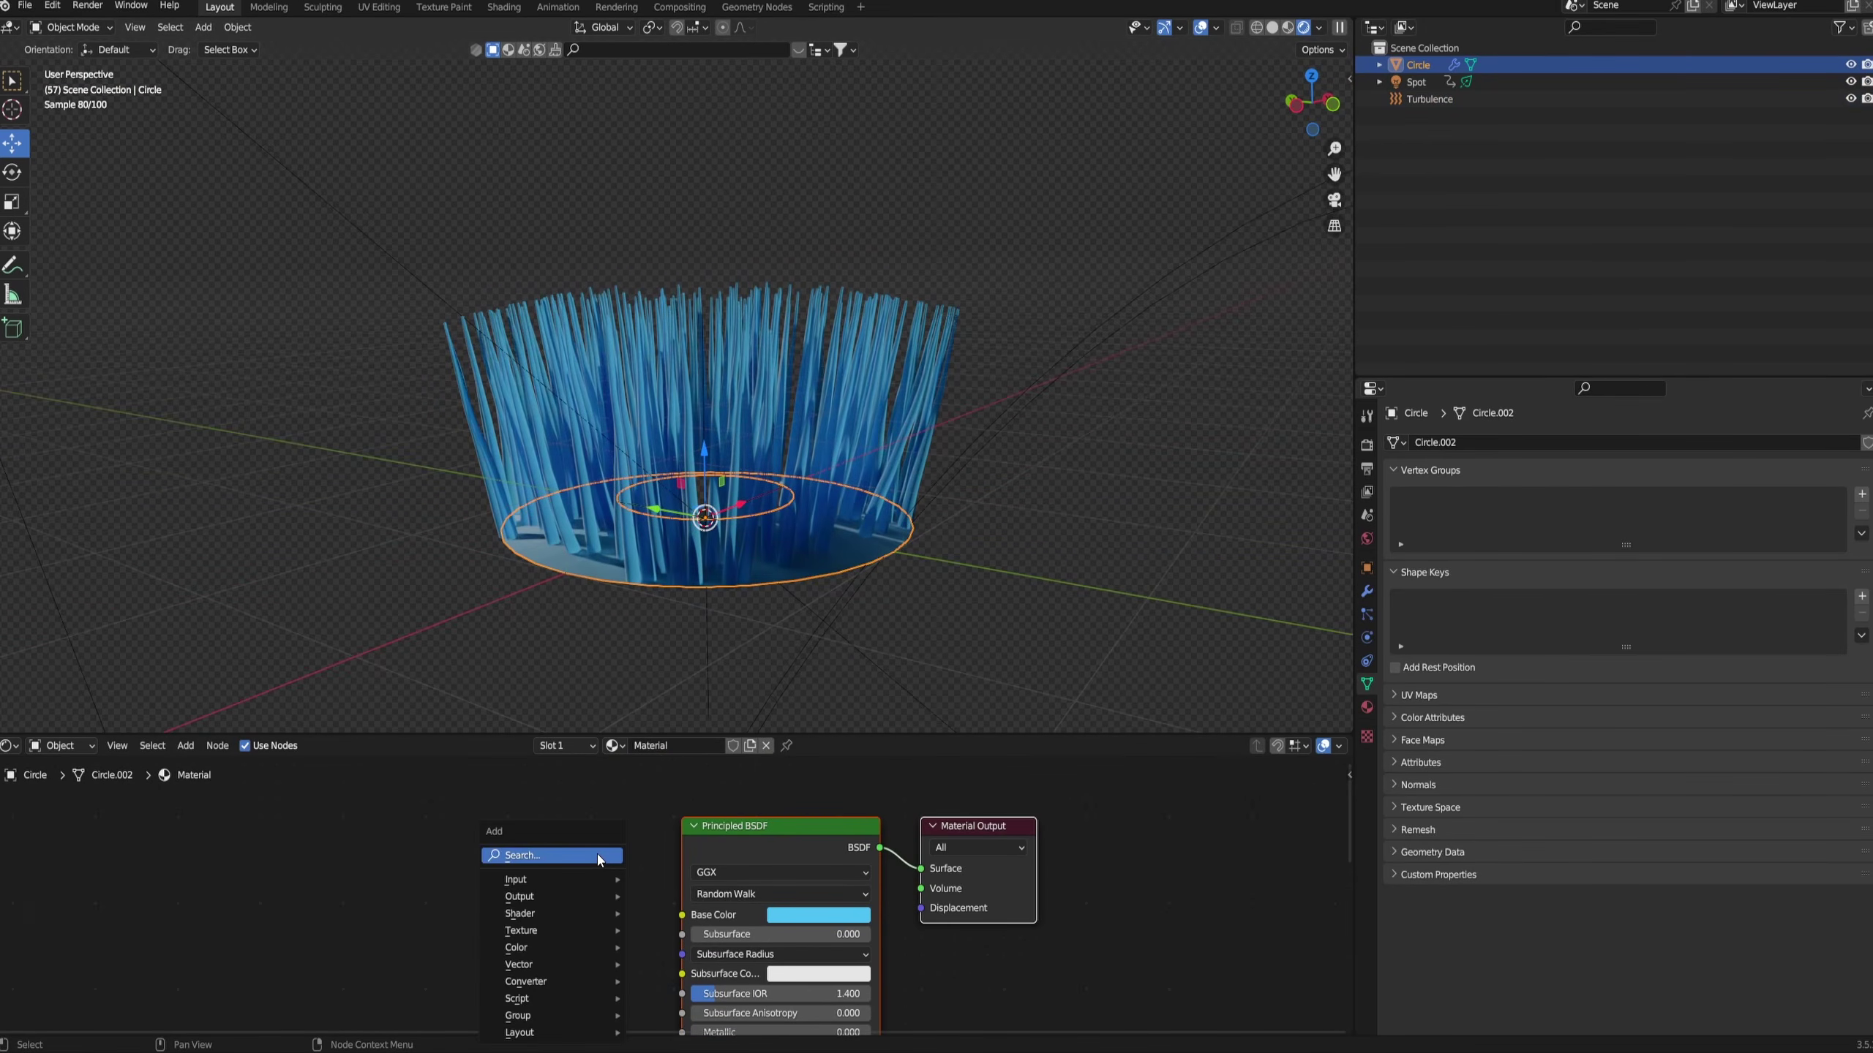
pyautogui.click(598, 854)
pyautogui.write('curve in')
pyautogui.press('Return')
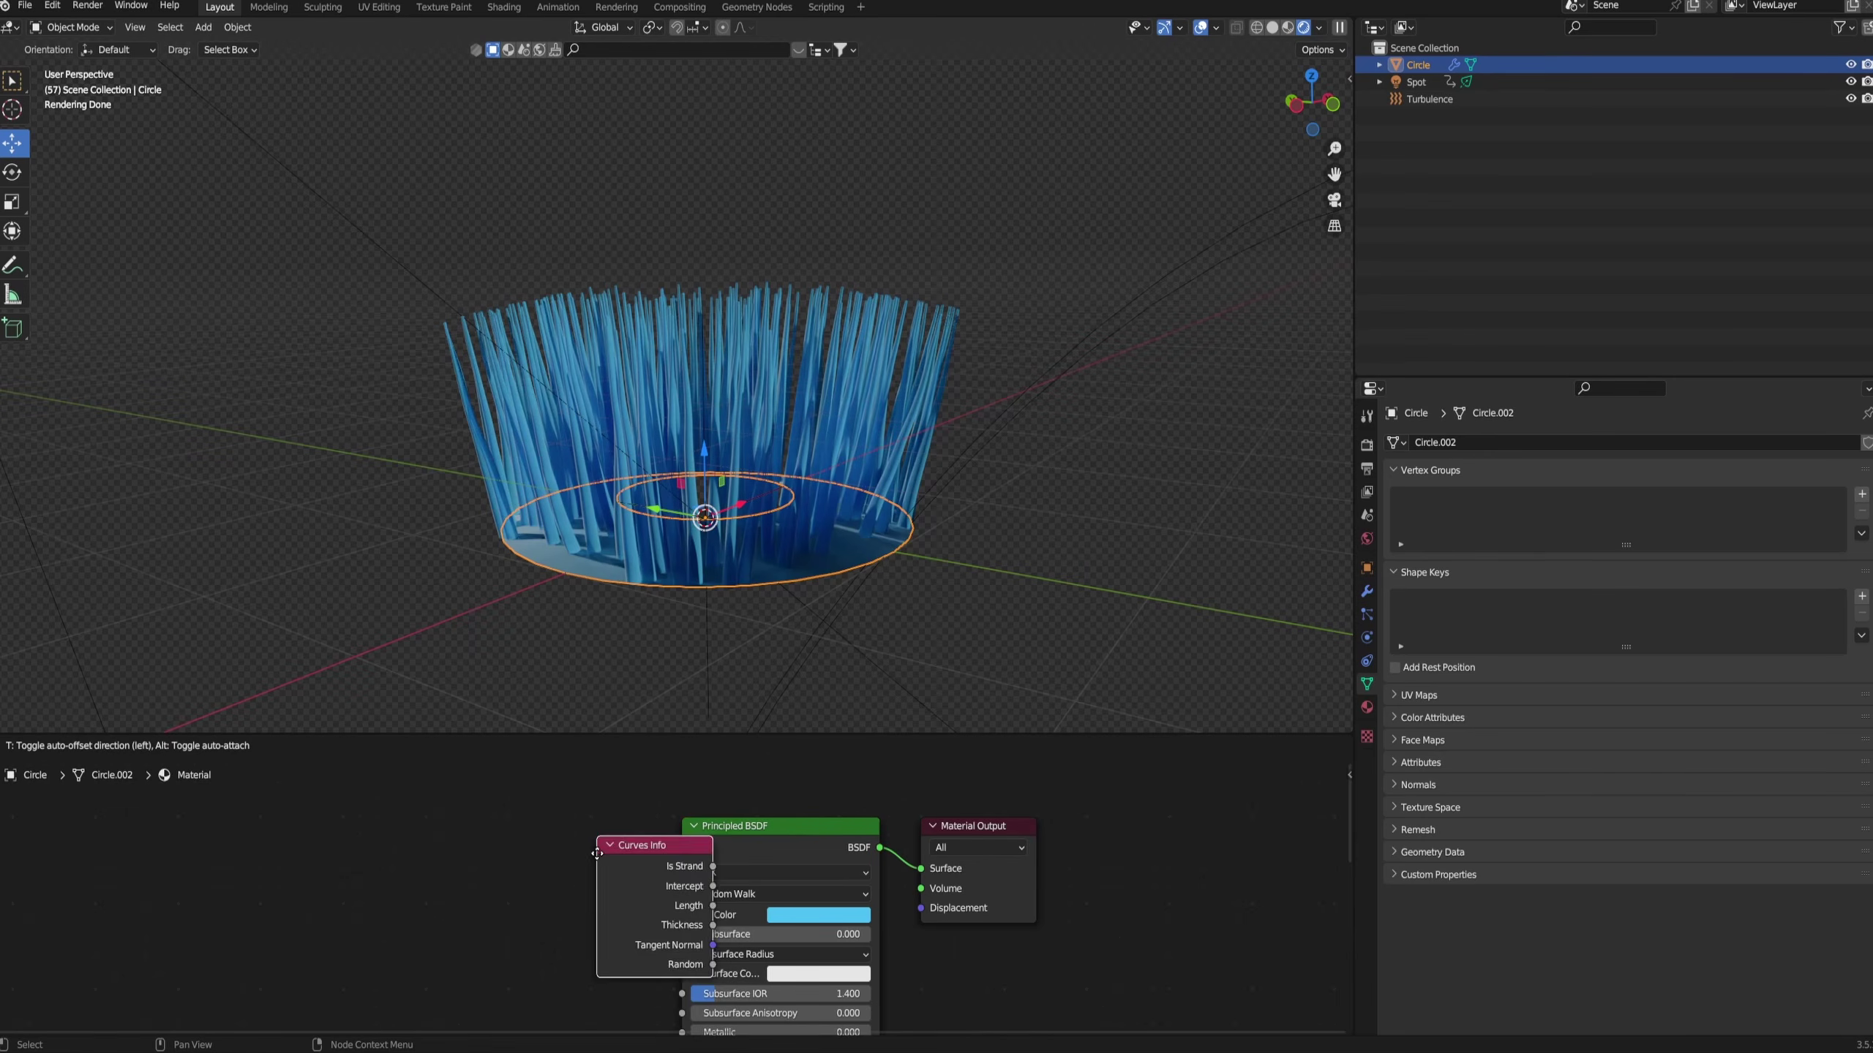
pyautogui.click(287, 843)
# - Add a ColorRamp node, feed the Curves Info Intercept into its Fac and connect its Color to the Base Color
pyautogui.hotkey('shift', 'a')
pyautogui.click(575, 843)
pyautogui.write('col')
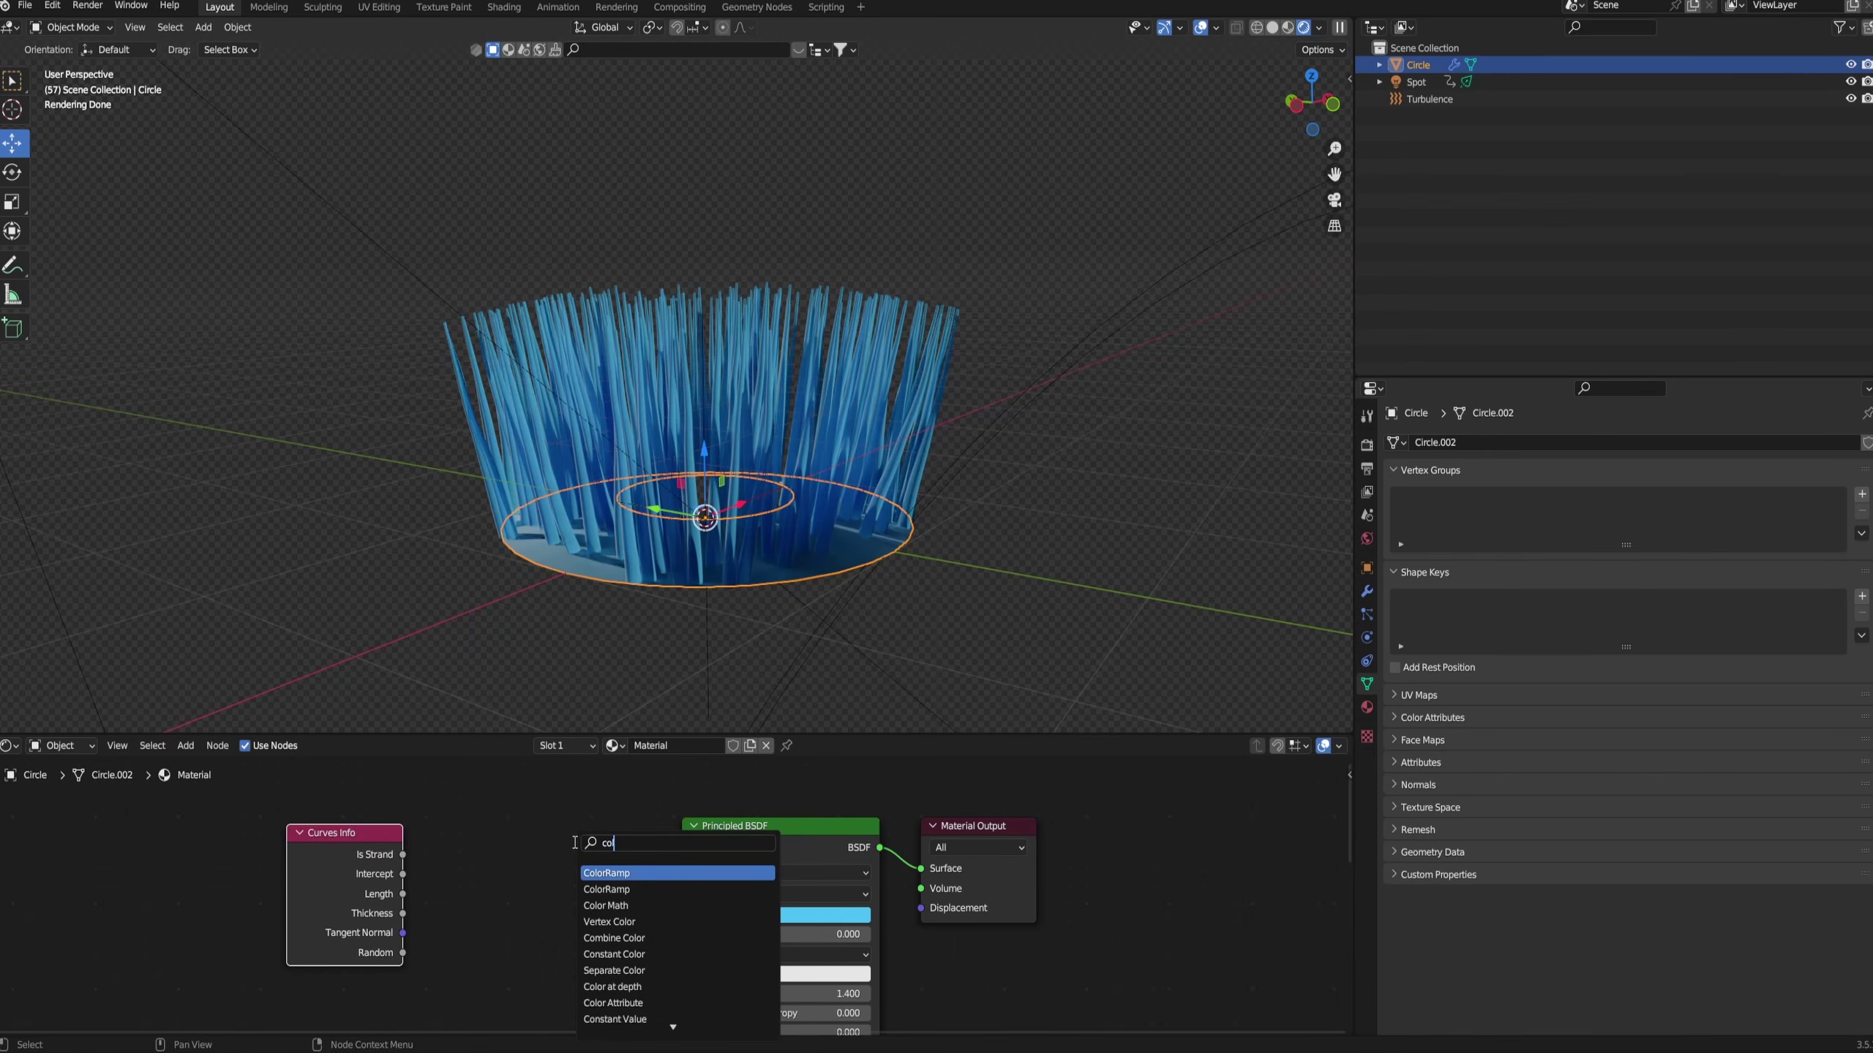
pyautogui.write('o')
pyautogui.press('Down')
pyautogui.press('Return')
pyautogui.moveTo(293, 881); pyautogui.dragTo(305, 863)
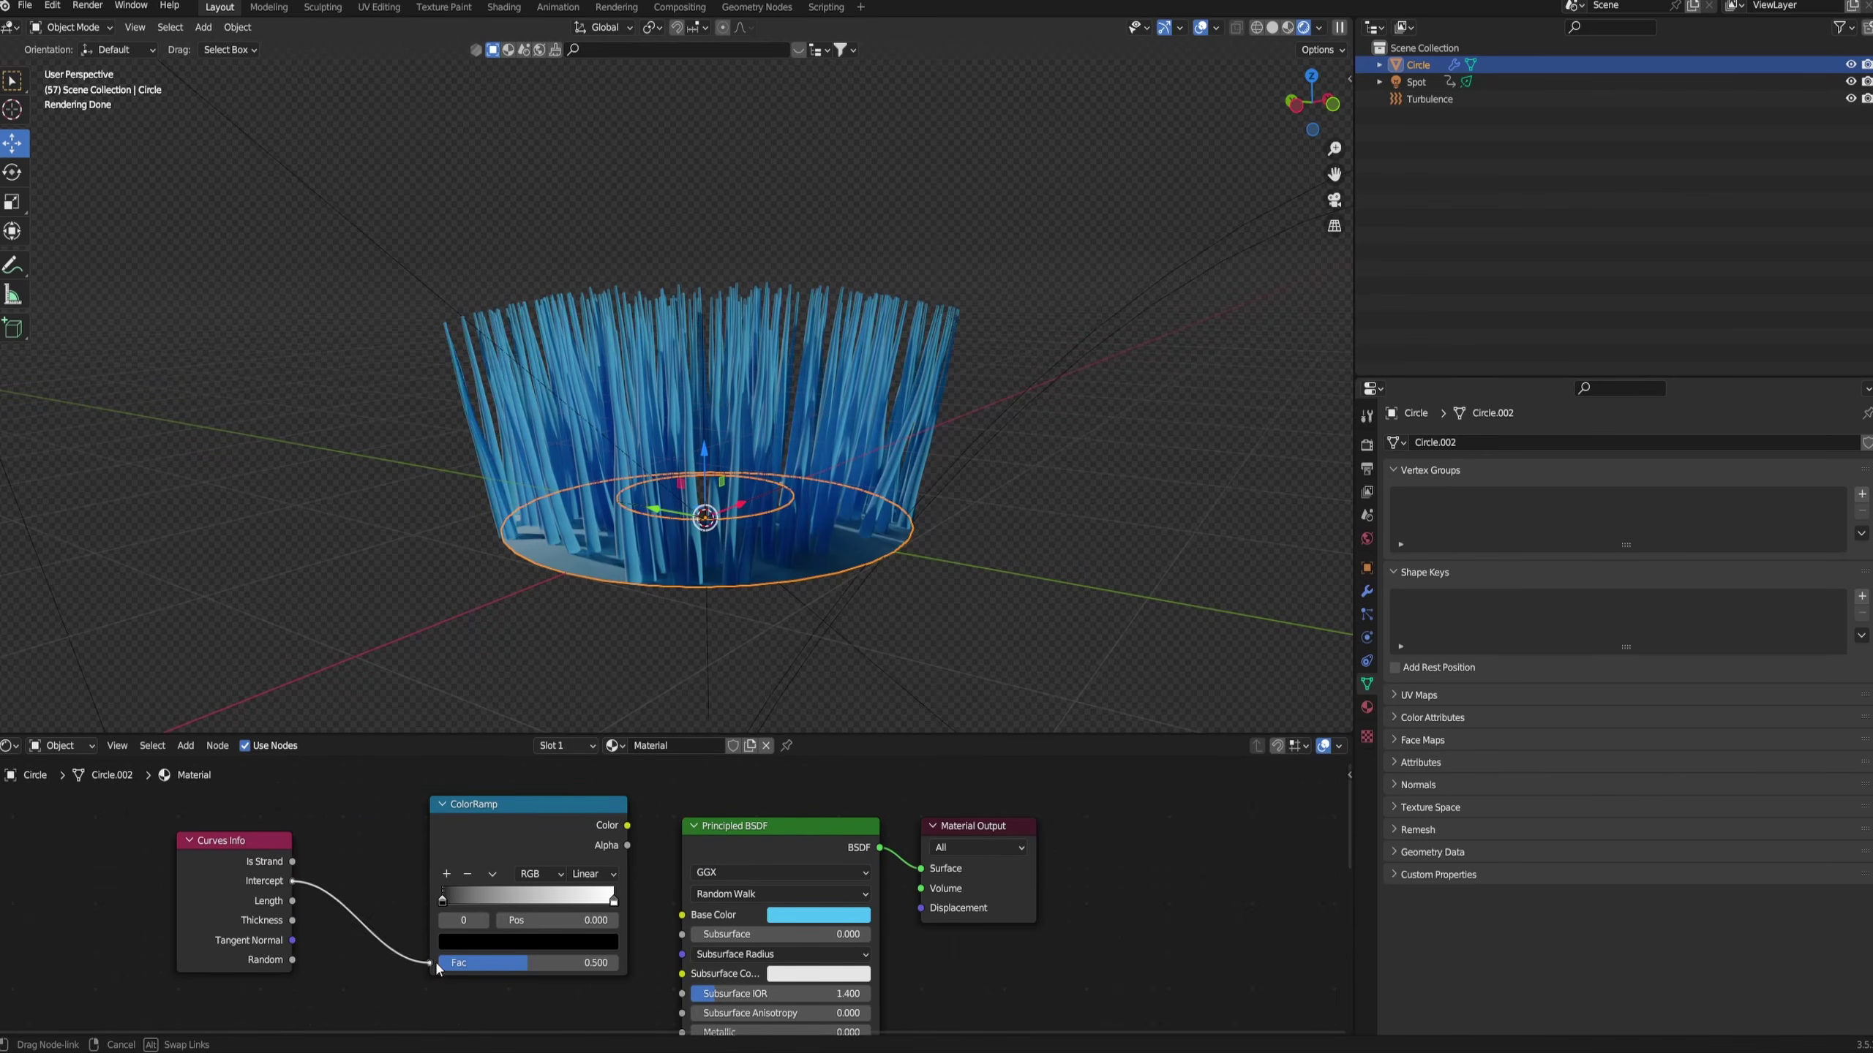
pyautogui.moveTo(437, 968); pyautogui.dragTo(378, 958)
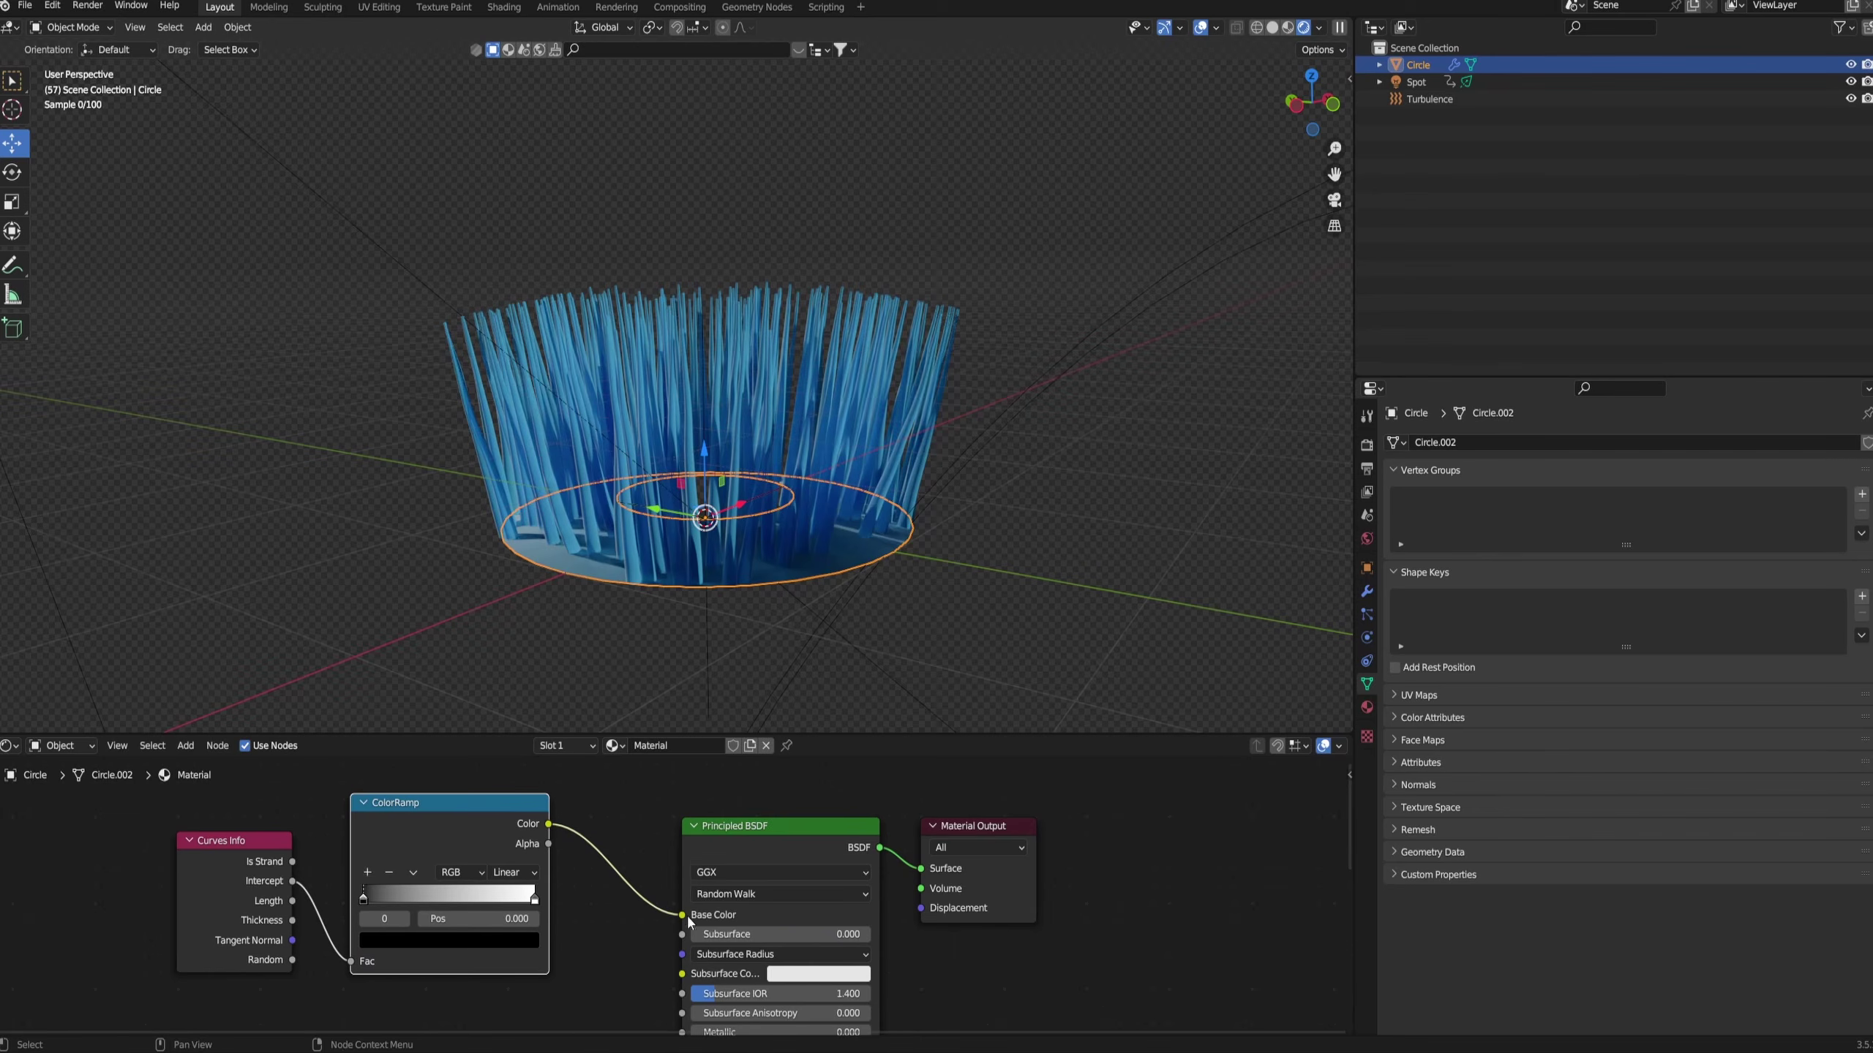
# - Set the ColorRamp's end stop to light blue and its start stop to dark blue for a root-to-tip gradient
pyautogui.scroll(4, 794, 498)
pyautogui.moveTo(869, 486); pyautogui.dragTo(724, 589, button='middle')
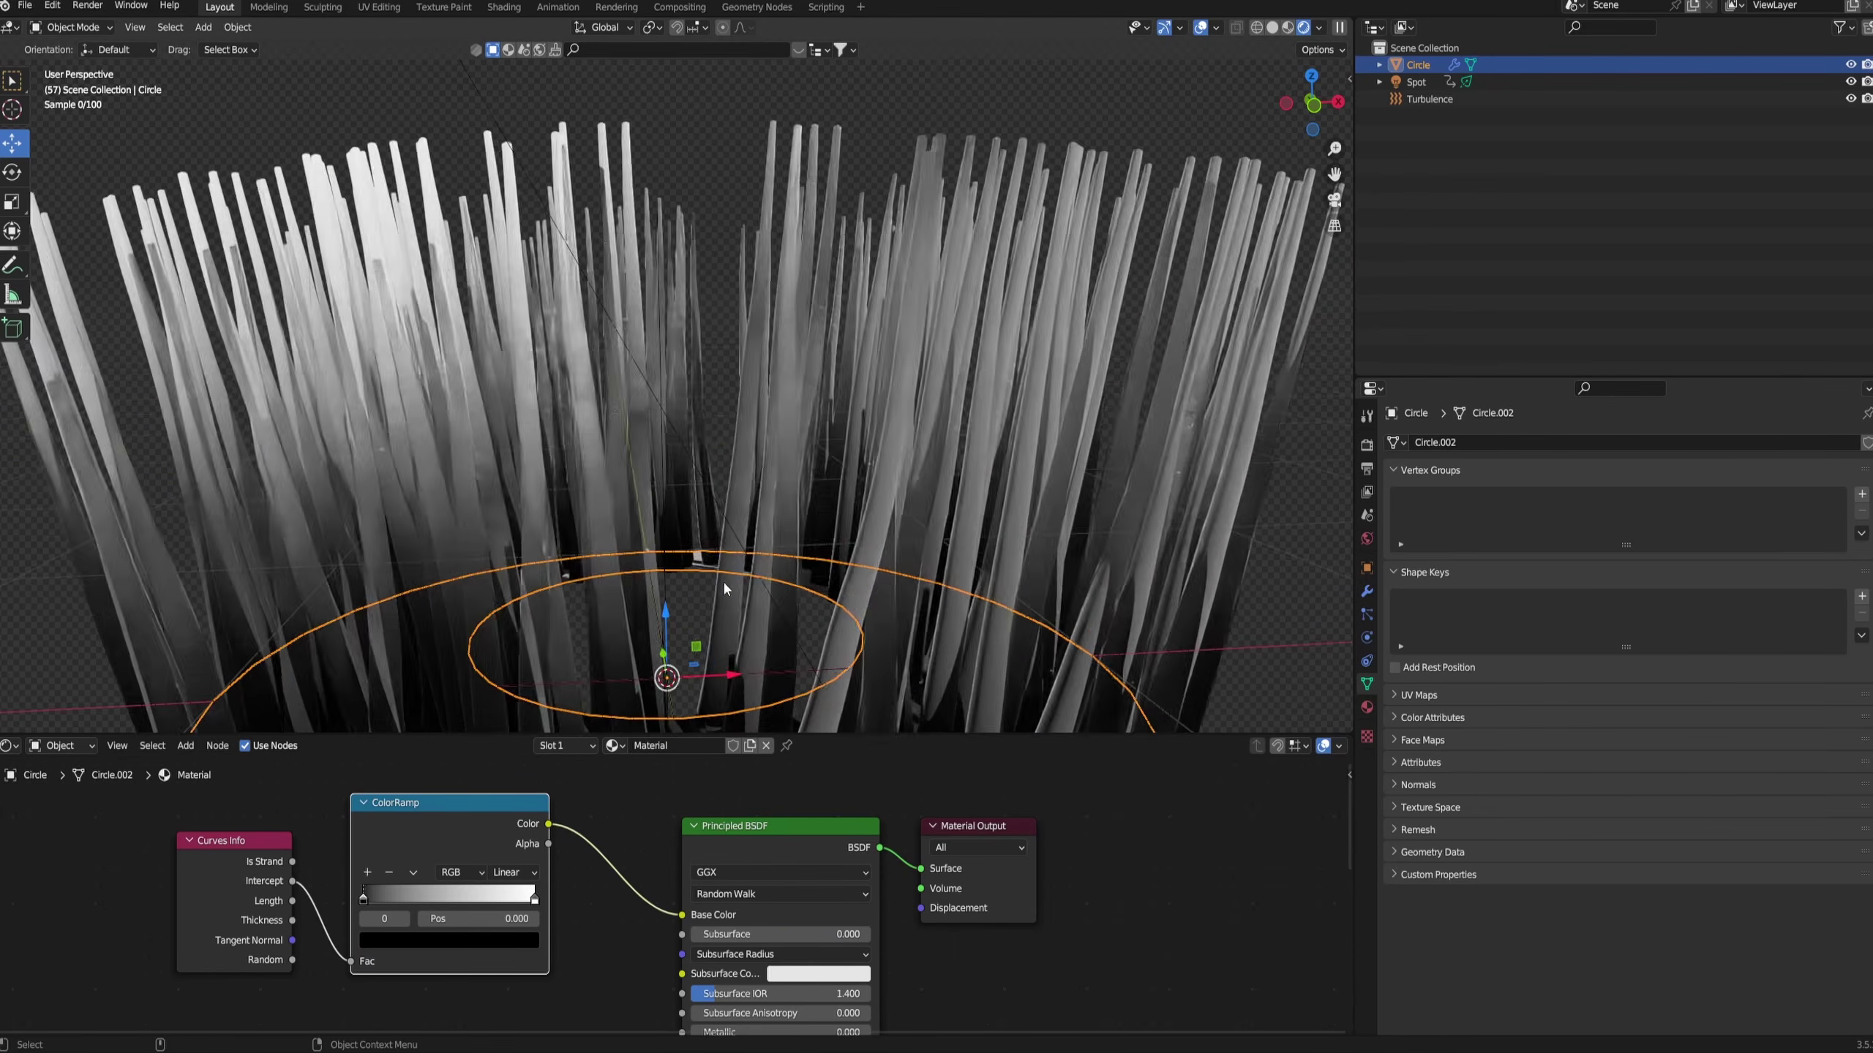
pyautogui.scroll(-5, 819, 471)
pyautogui.moveTo(832, 528); pyautogui.dragTo(729, 525, button='middle')
pyautogui.moveTo(442, 824); pyautogui.dragTo(502, 825)
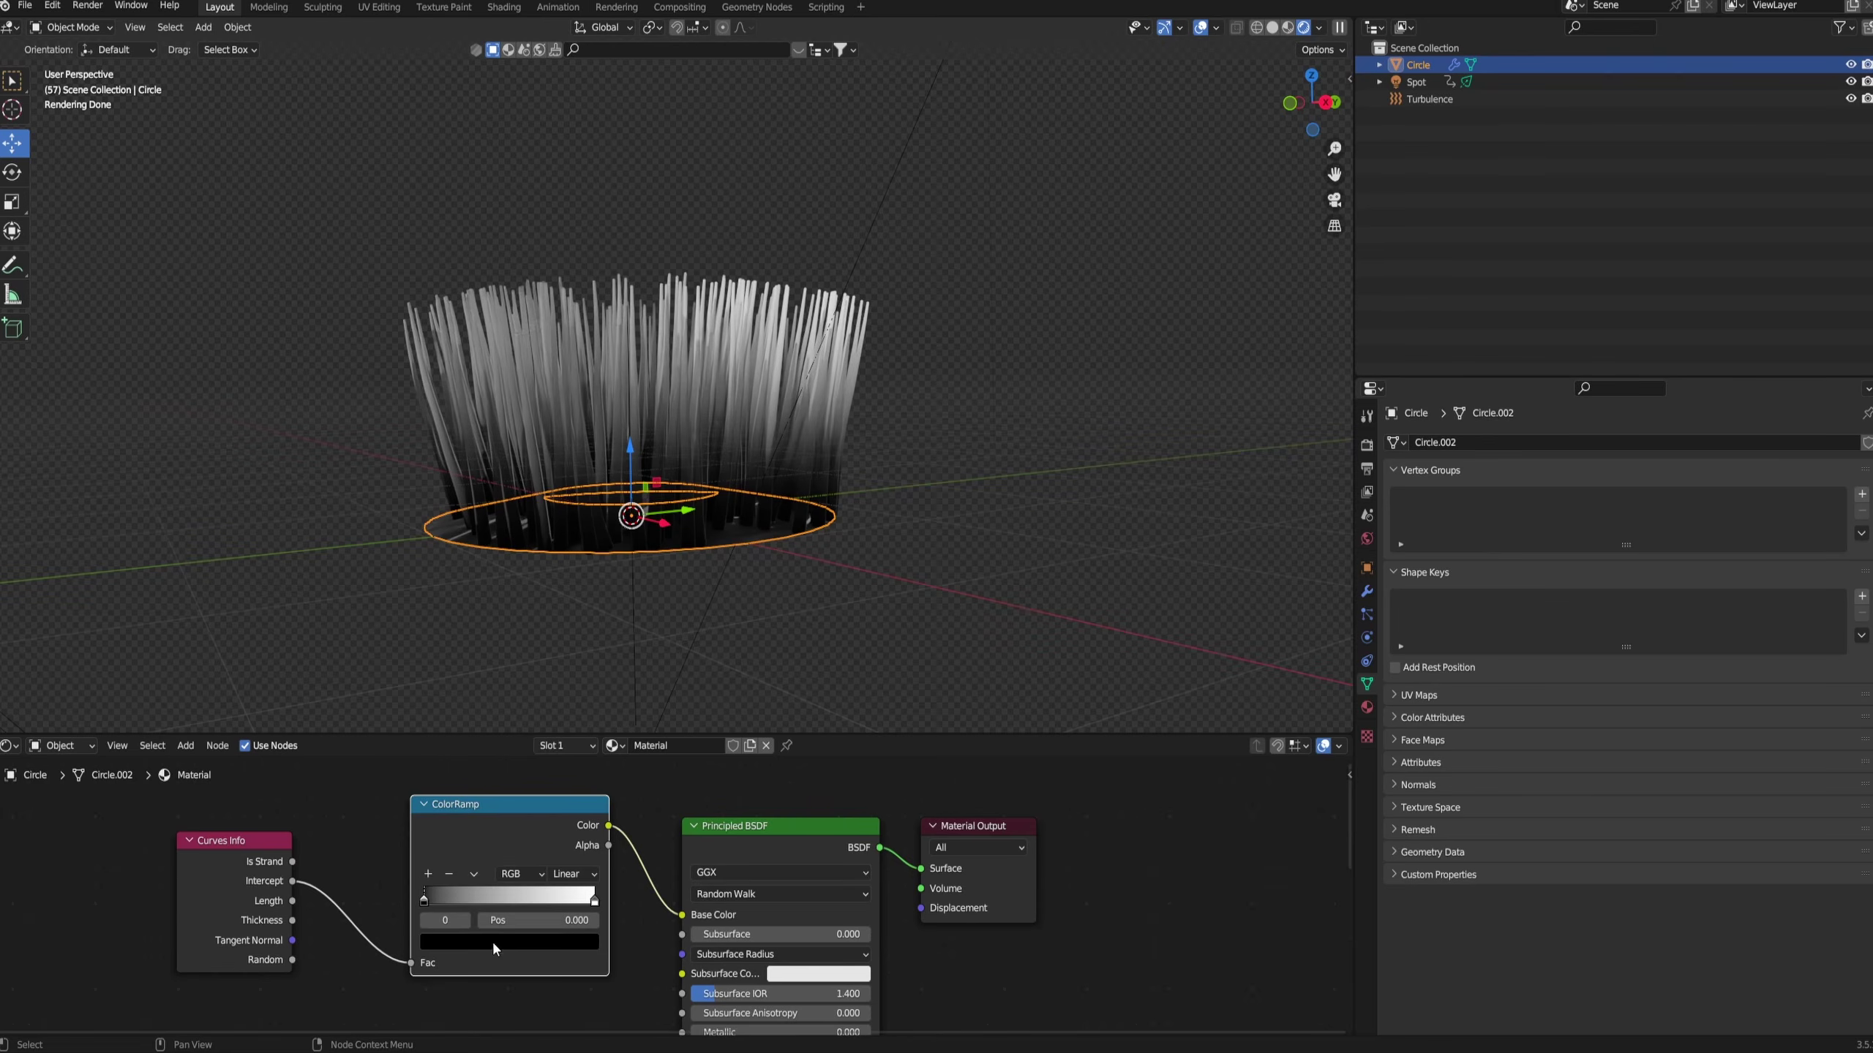
pyautogui.click(493, 943)
pyautogui.click(594, 901)
pyautogui.click(510, 943)
pyautogui.moveTo(466, 726); pyautogui.dragTo(525, 707)
pyautogui.click(426, 902)
pyautogui.click(445, 944)
# - Play the simulation to check the blue gradient on the moving strands, and pause it
pyautogui.moveTo(861, 496); pyautogui.dragTo(831, 452, button='middle')
pyautogui.press('space')
pyautogui.press('space')
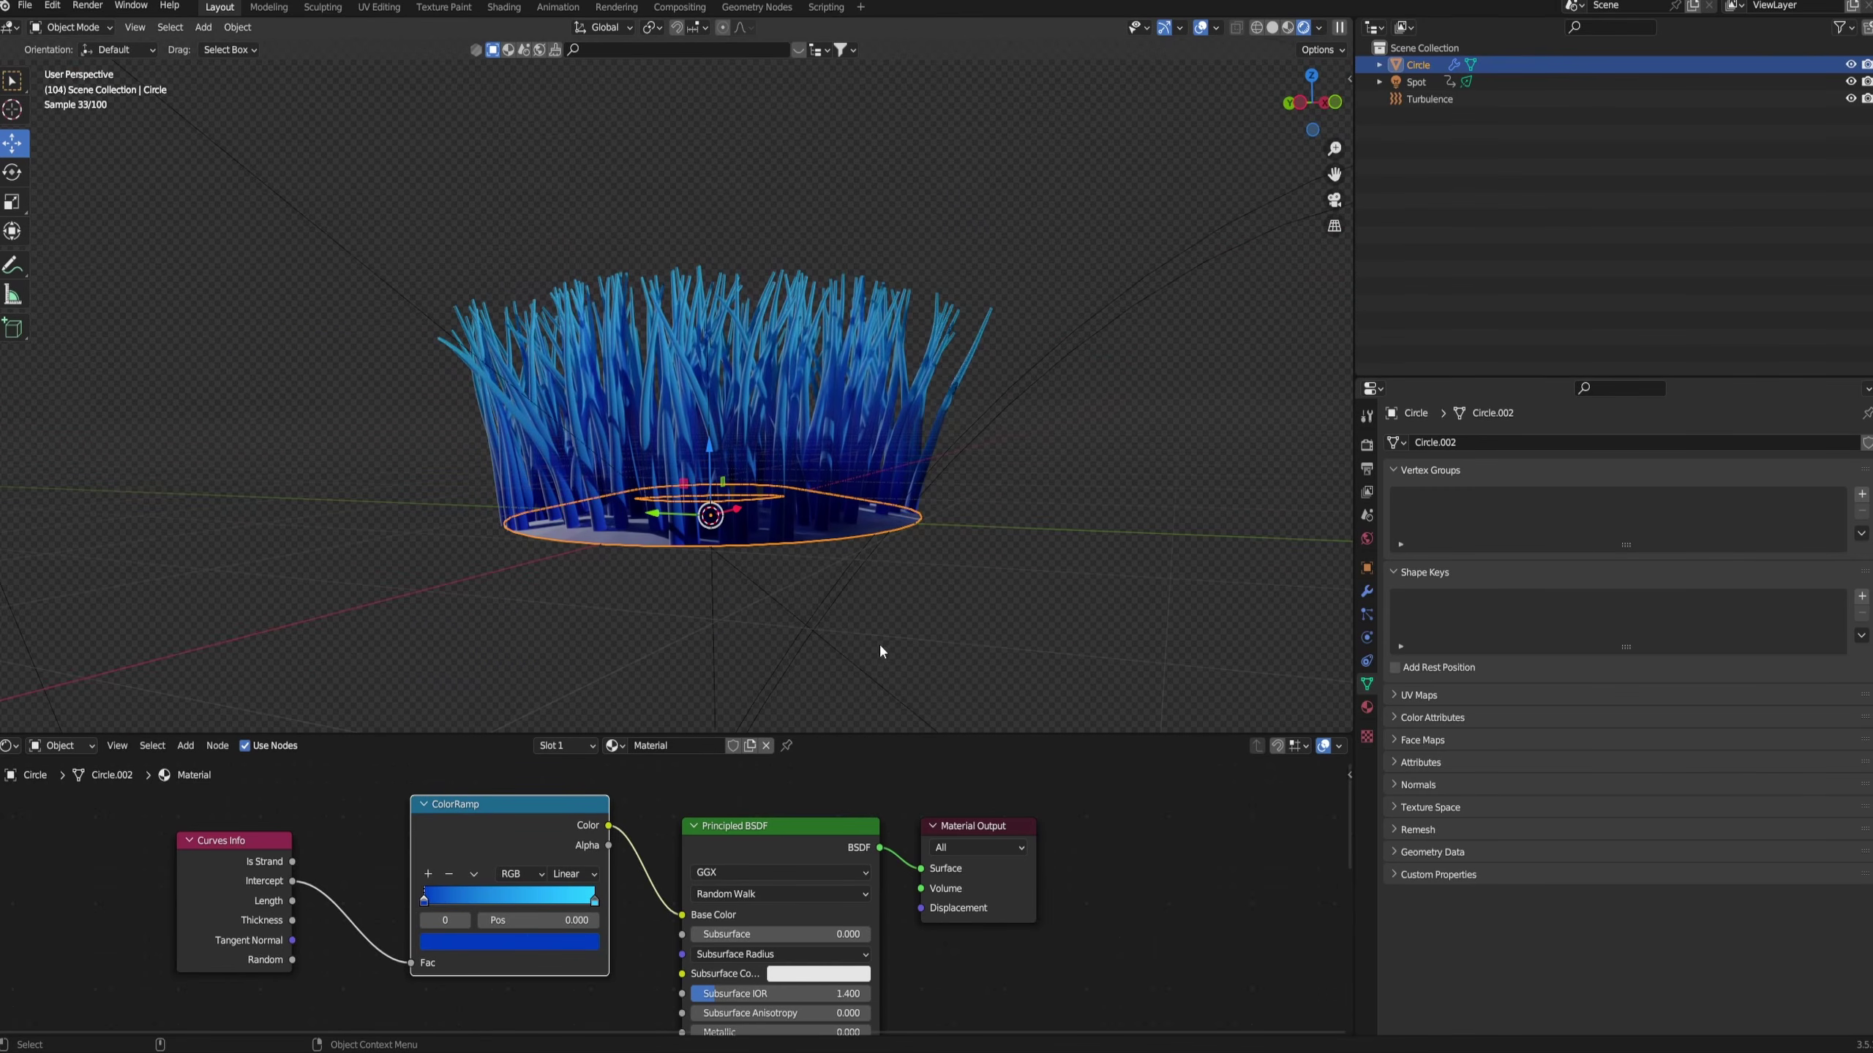
# - Turn off Show Emitter in the ring particle system's viewport display and deselect the ring
pyautogui.click(1367, 614)
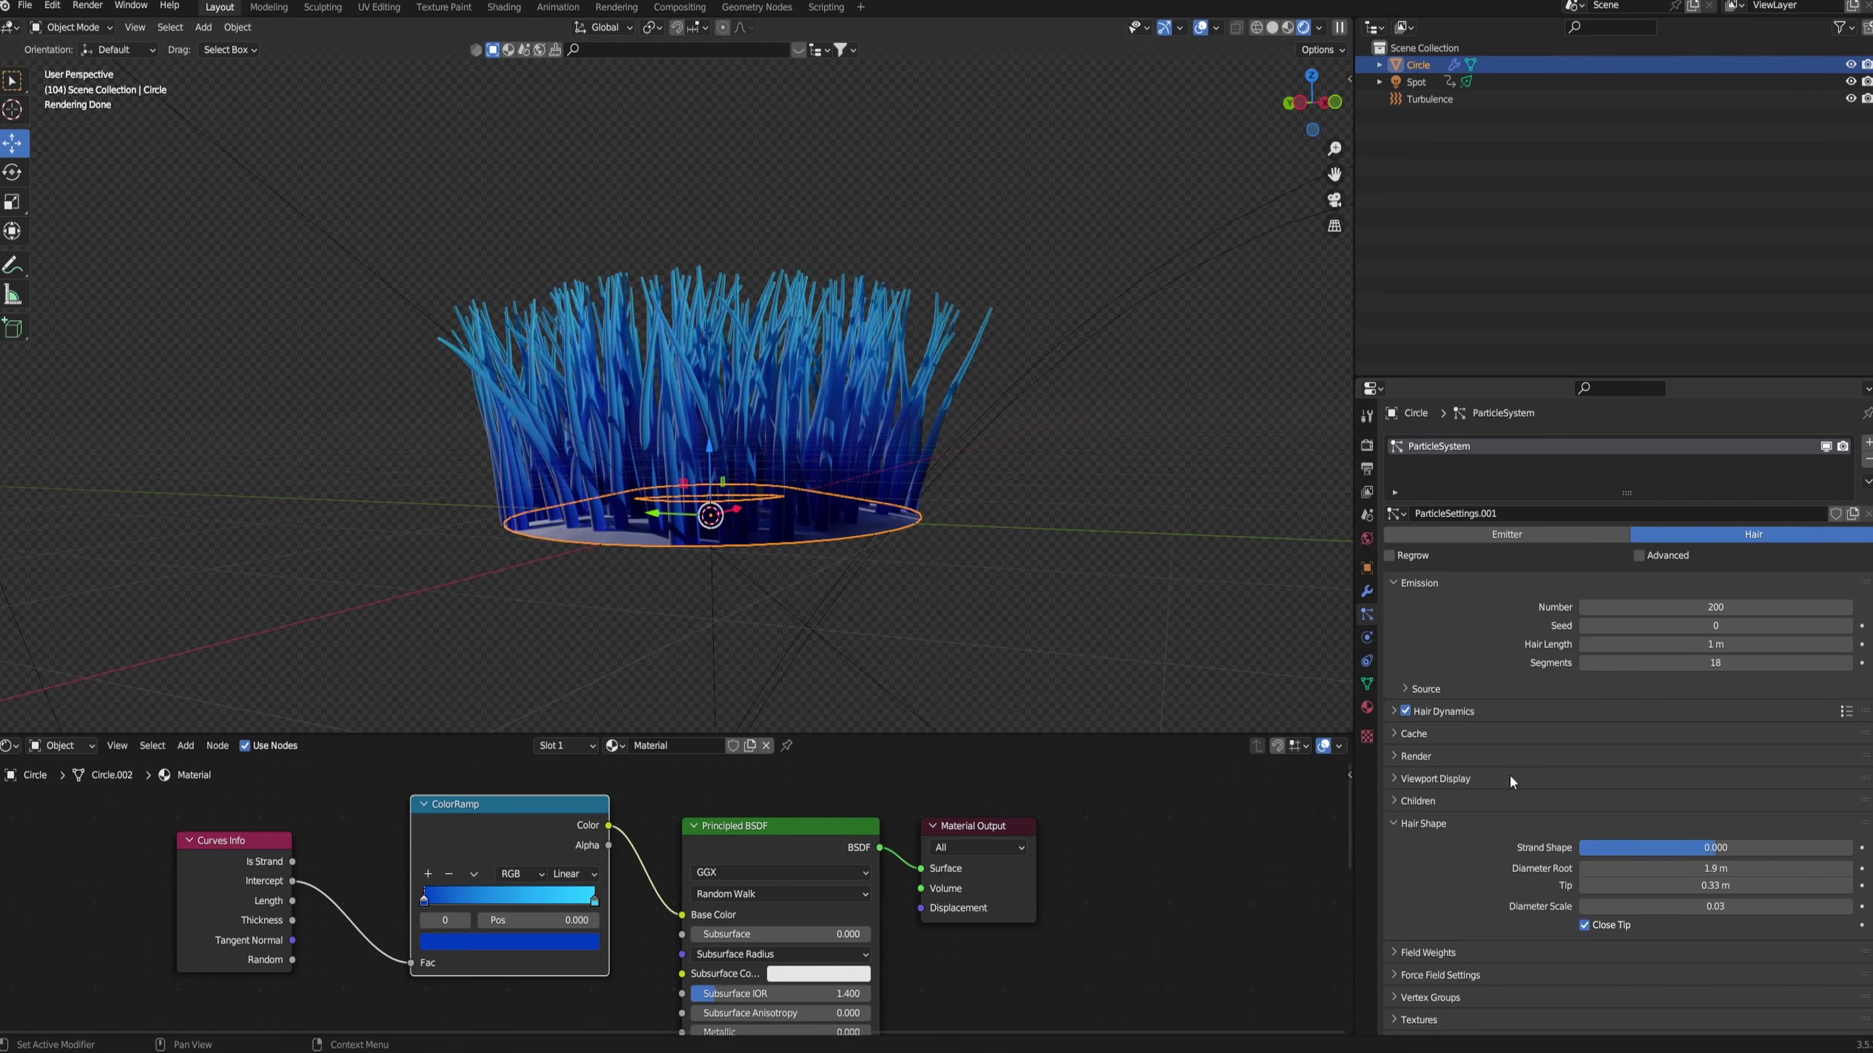
pyautogui.click(1395, 777)
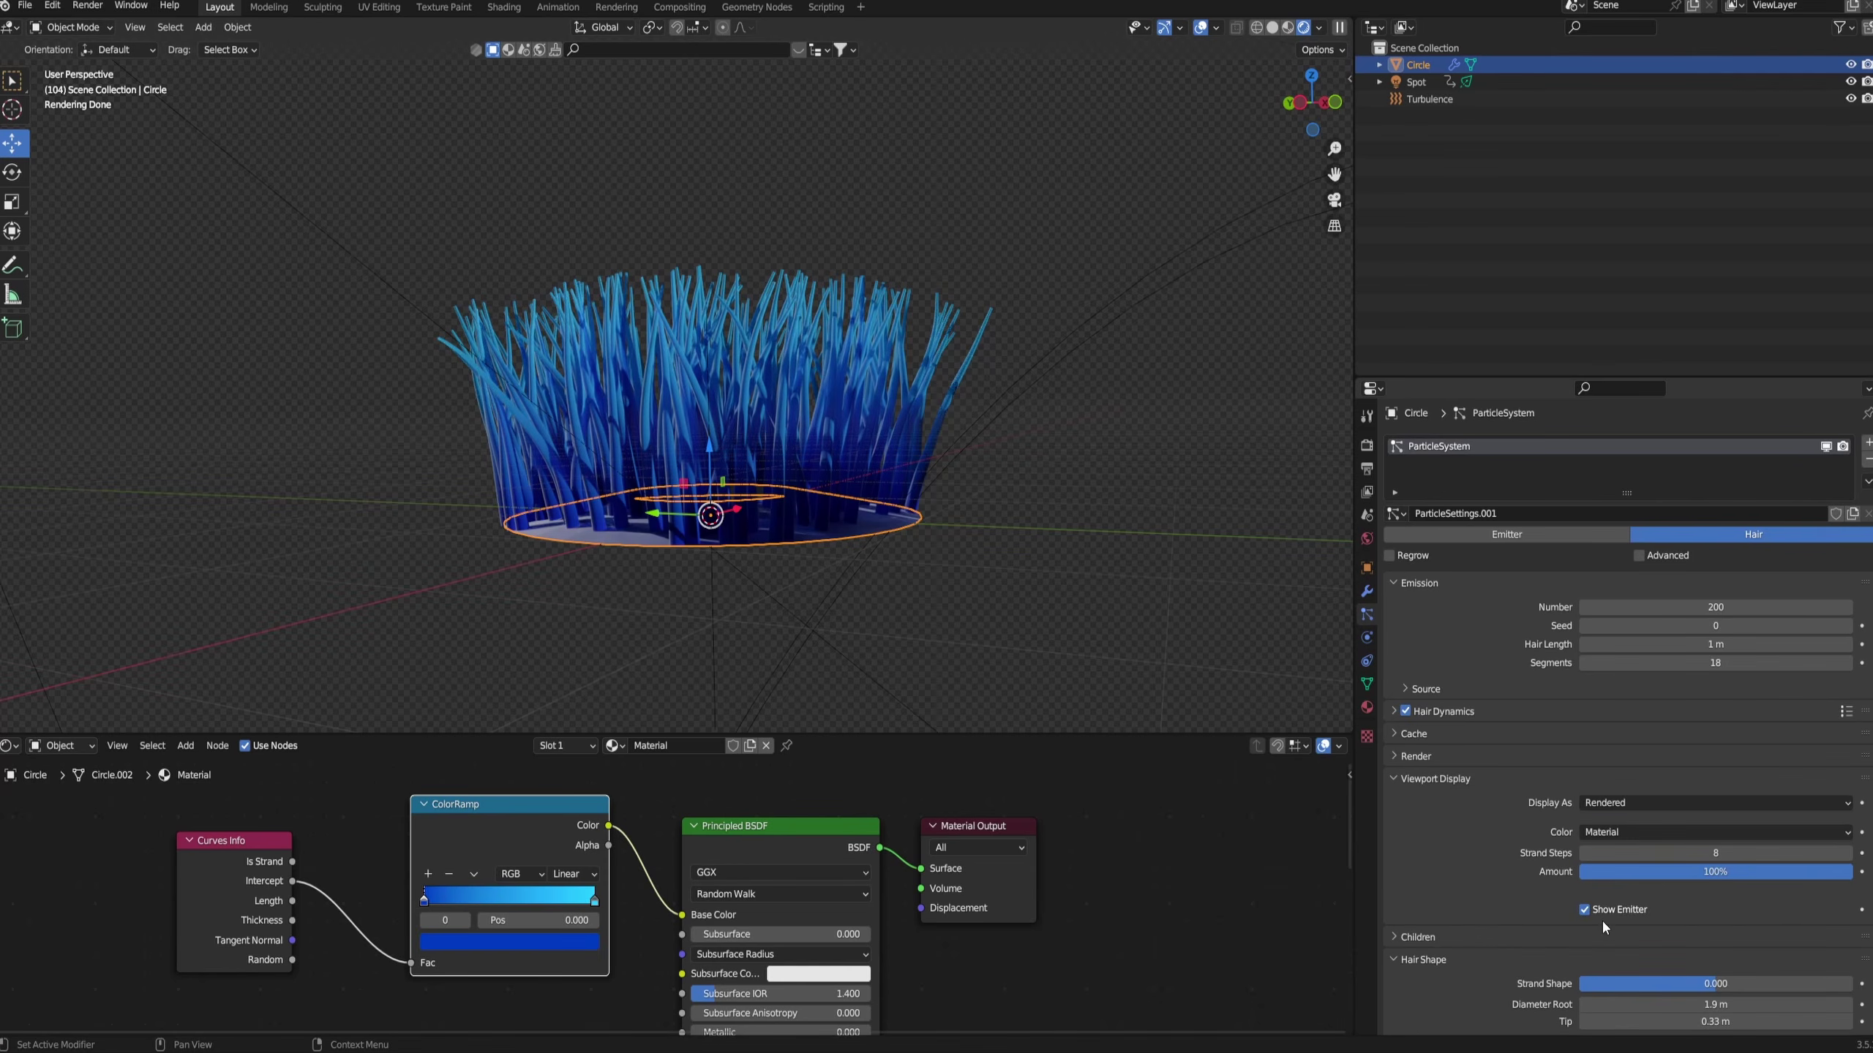
pyautogui.click(1584, 909)
pyautogui.moveTo(1139, 492); pyautogui.dragTo(1073, 284, button='middle')
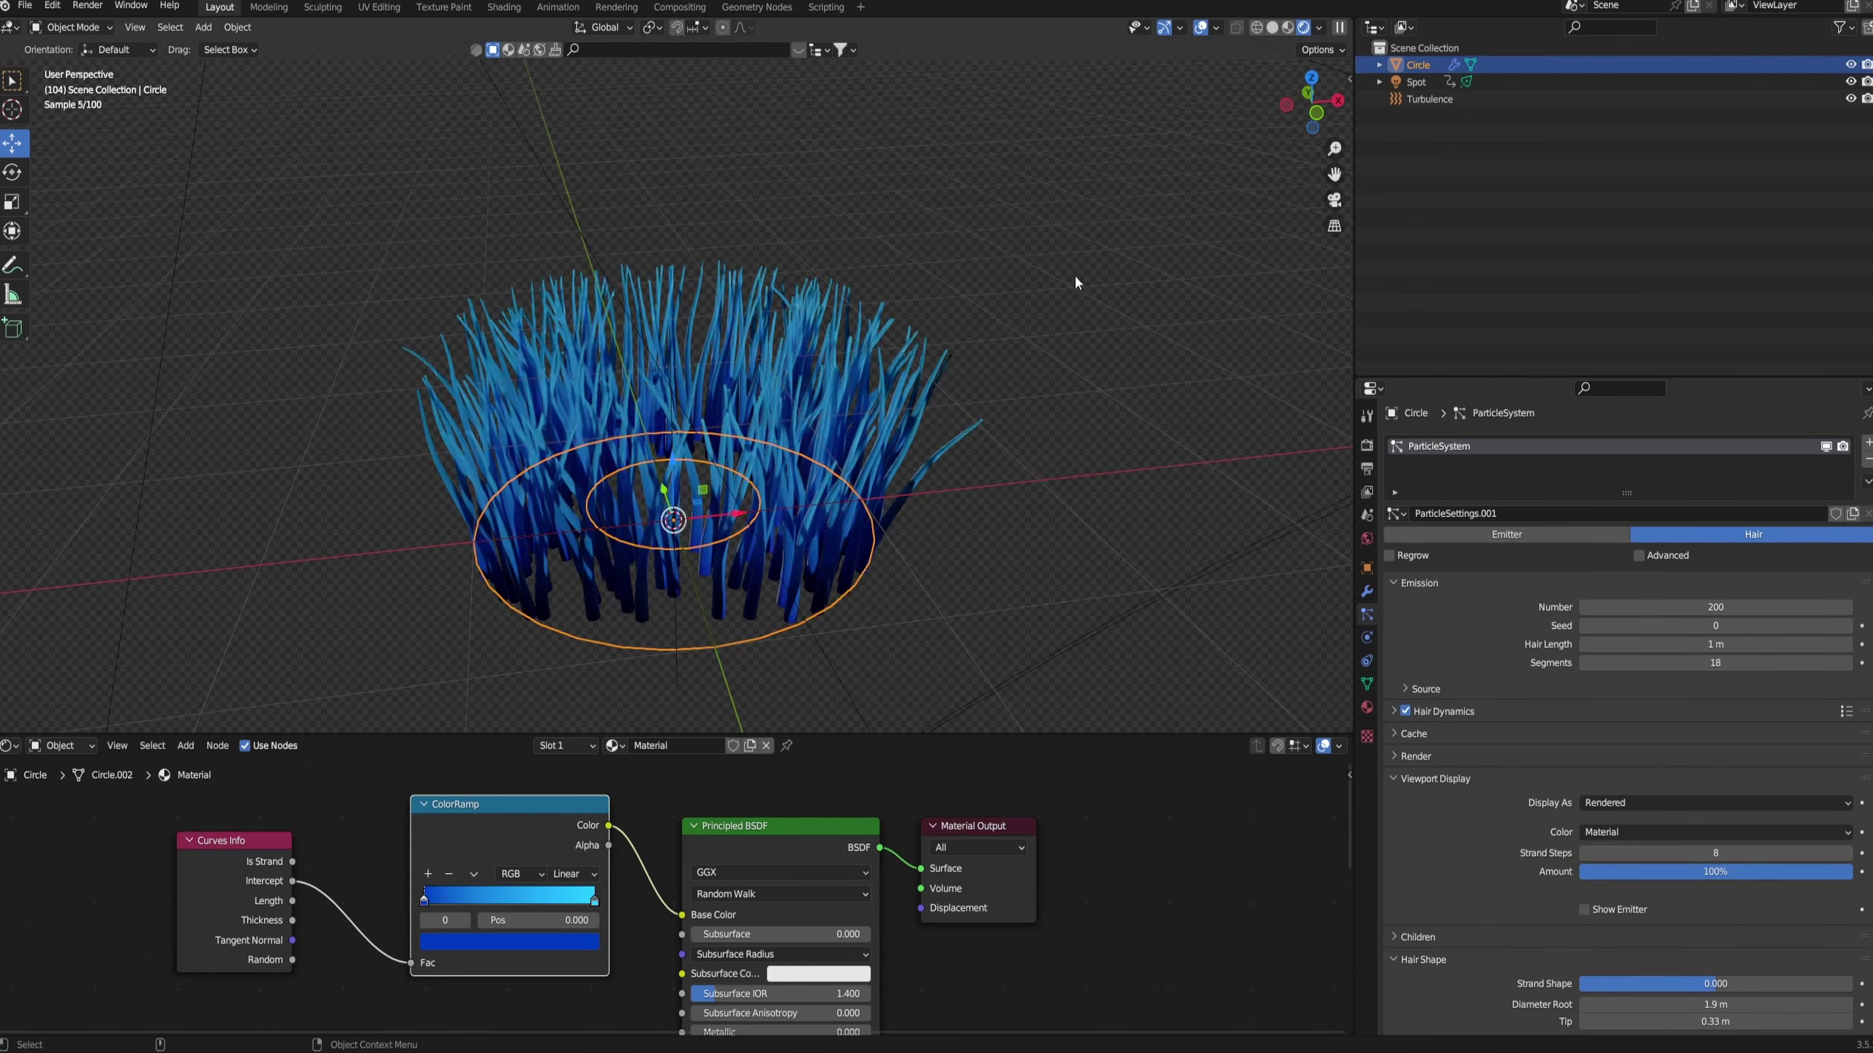
pyautogui.click(701, 588)
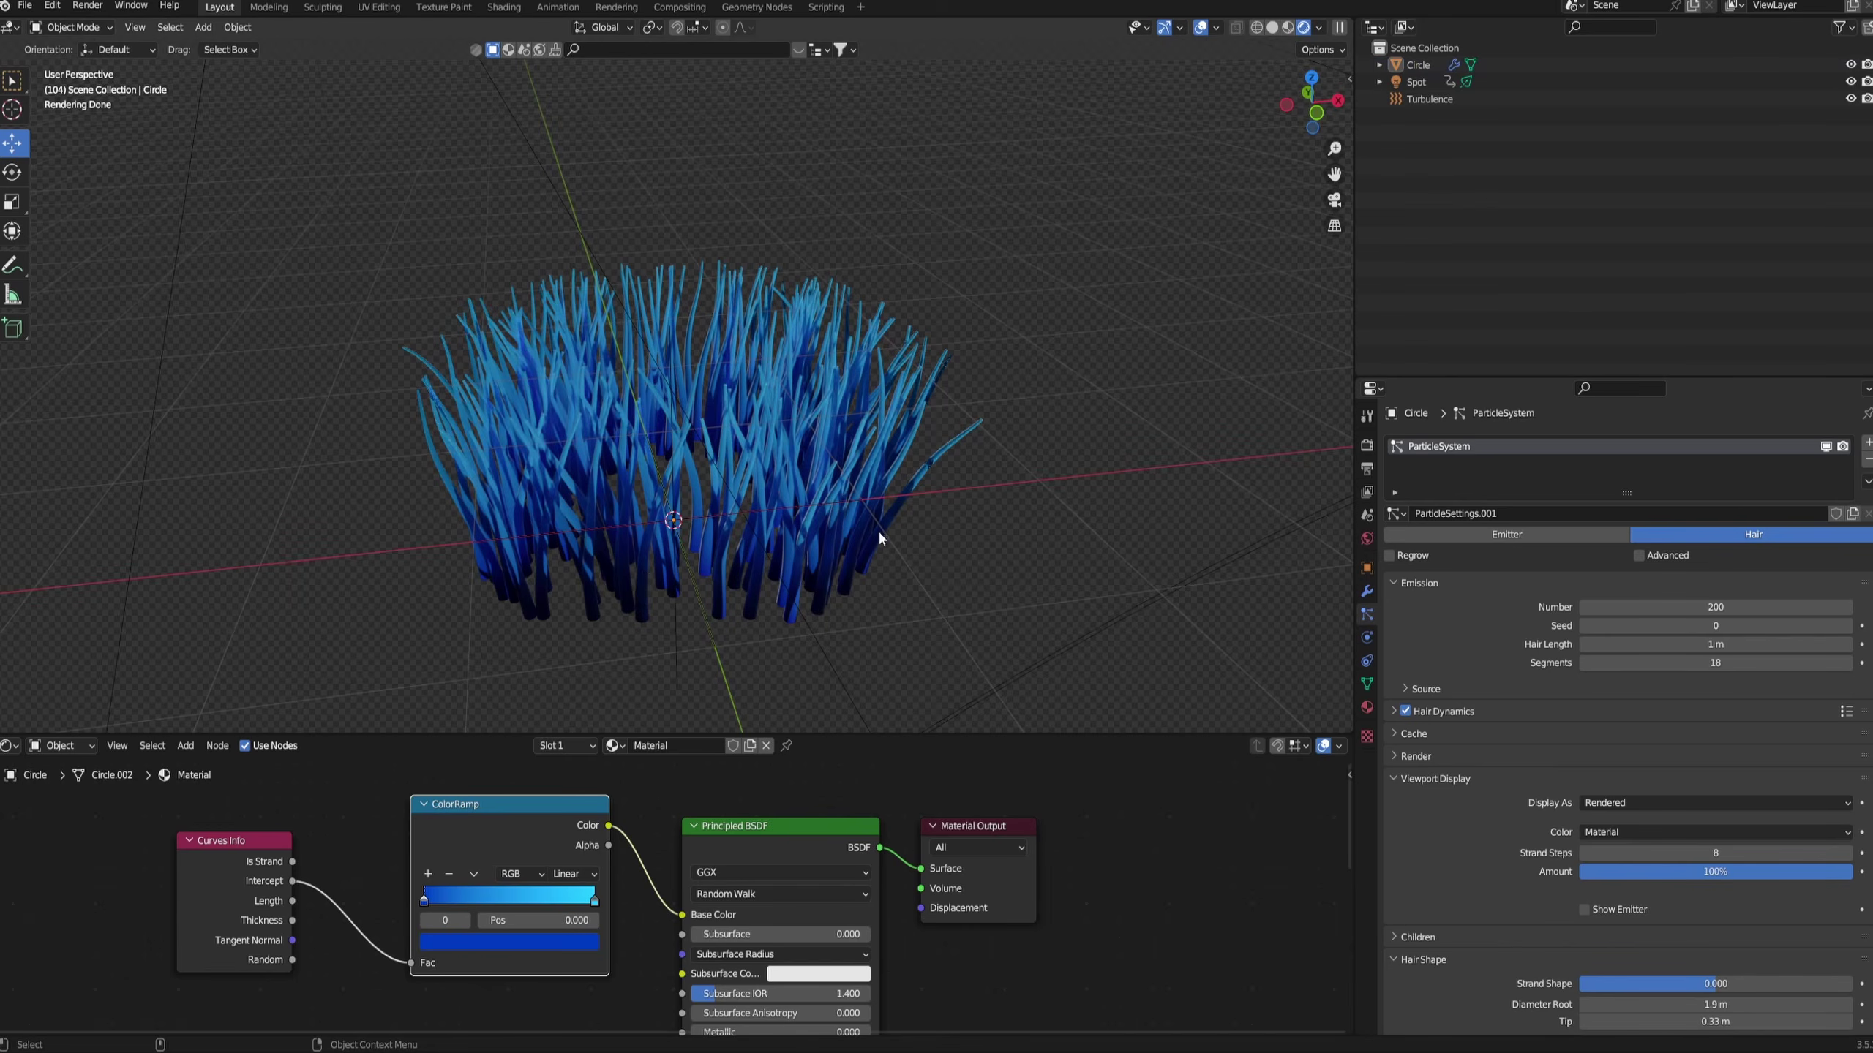
# - Replay the simulation without the emitter and inspect the strands and the ring's hair dynamics settings
pyautogui.moveTo(879, 539); pyautogui.dragTo(875, 452, button='middle')
pyautogui.hotkey('shift', 'a')
pyautogui.click(957, 472)
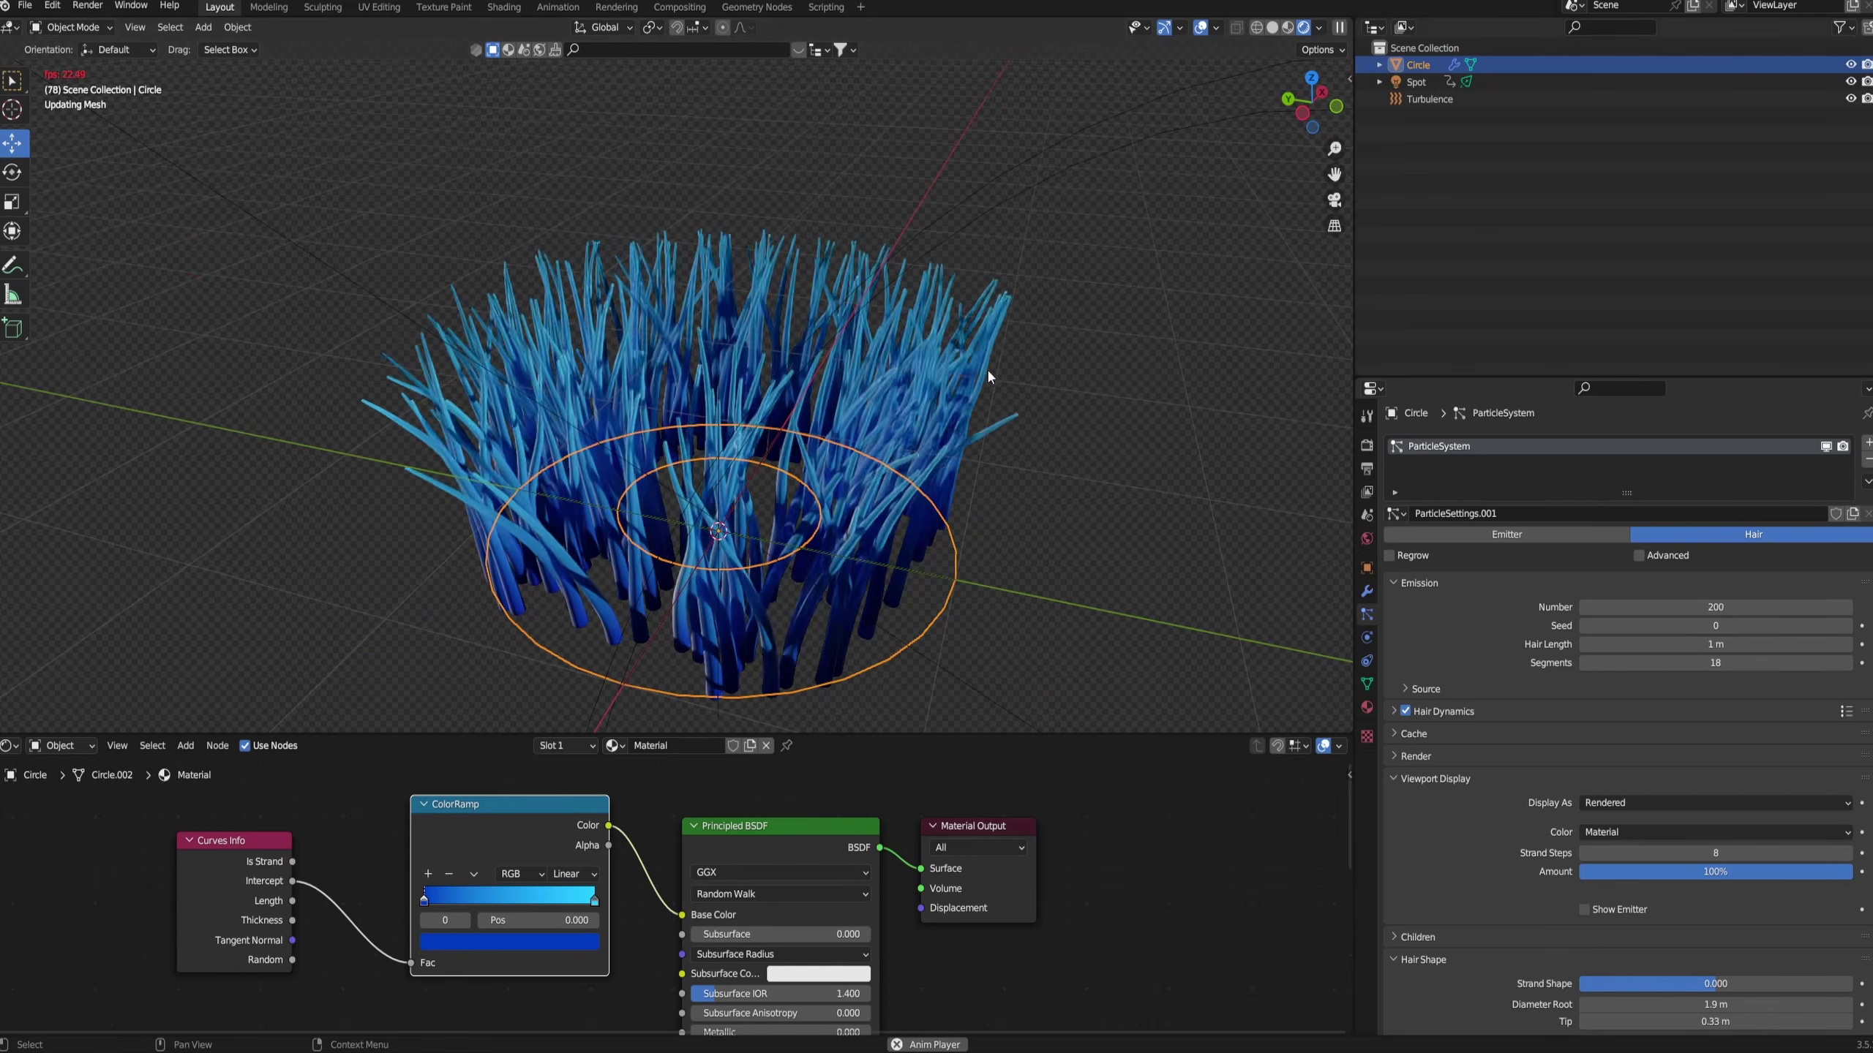
pyautogui.click(1393, 711)
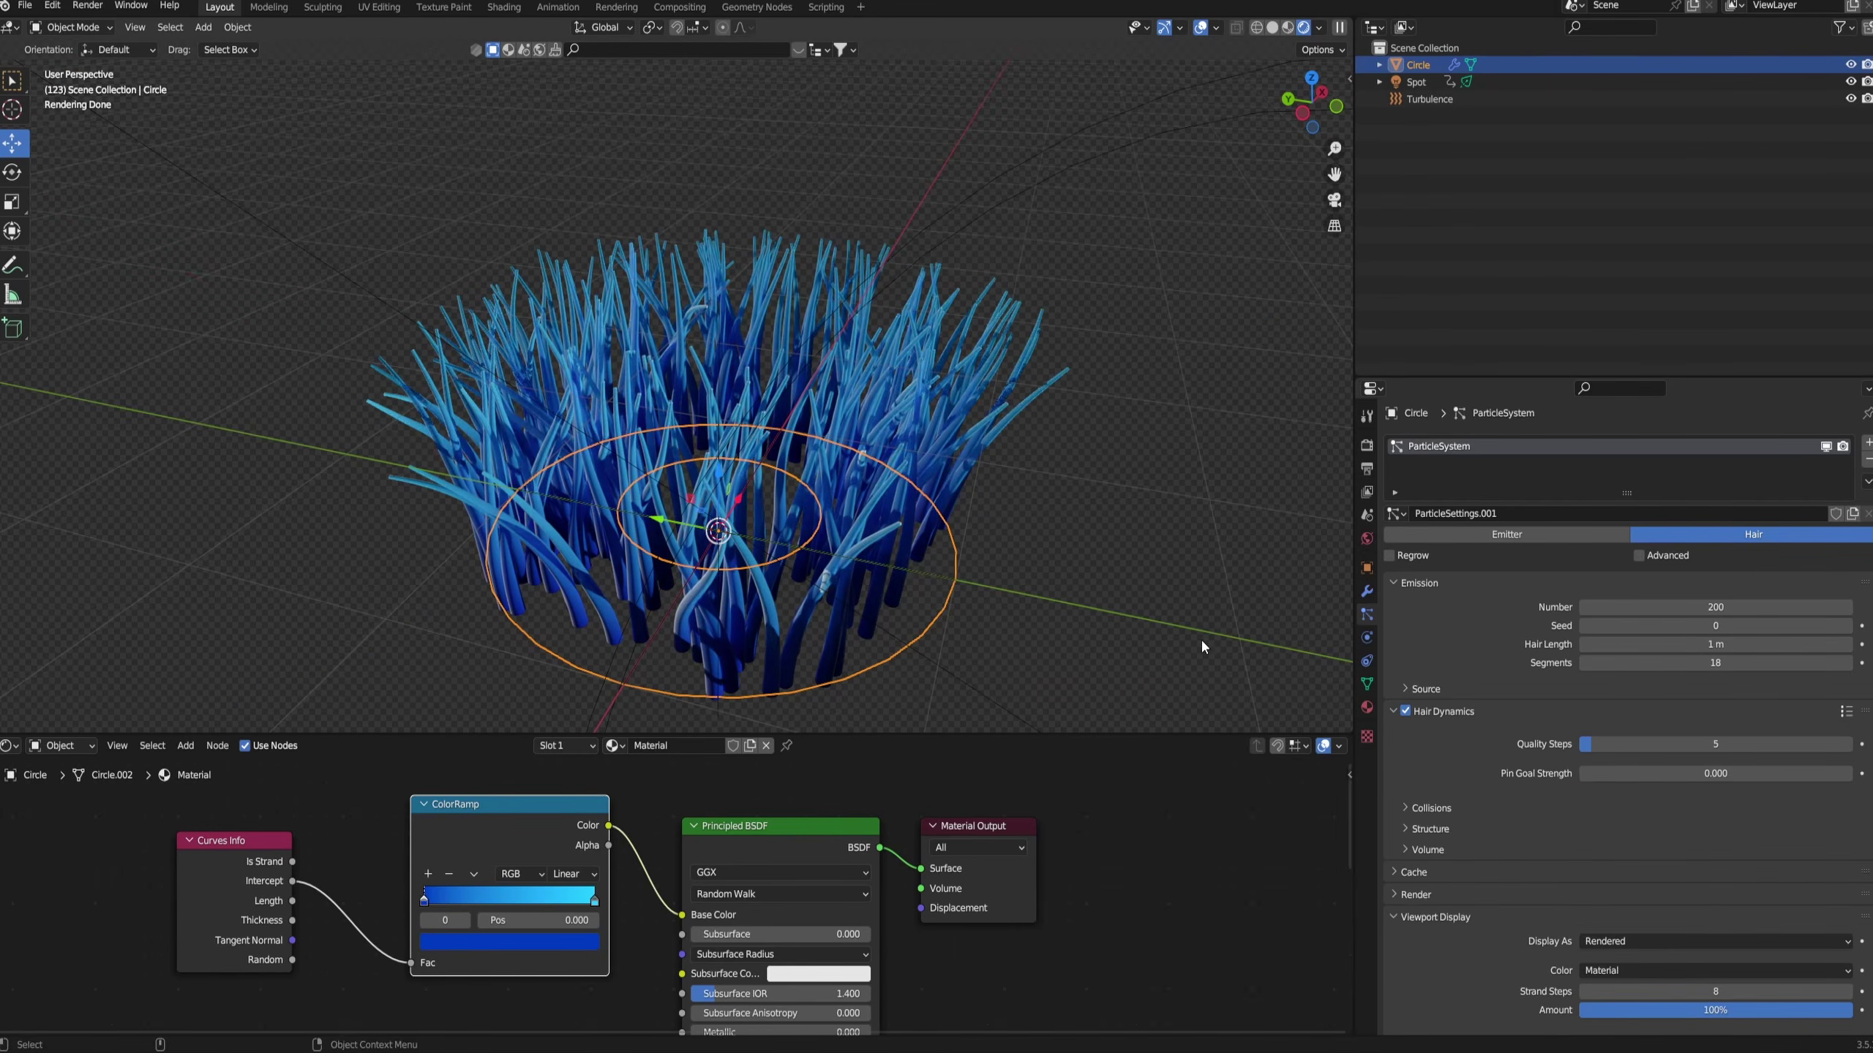
pyautogui.moveTo(1093, 567); pyautogui.dragTo(618, 397, button='middle')
pyautogui.click(951, 217)
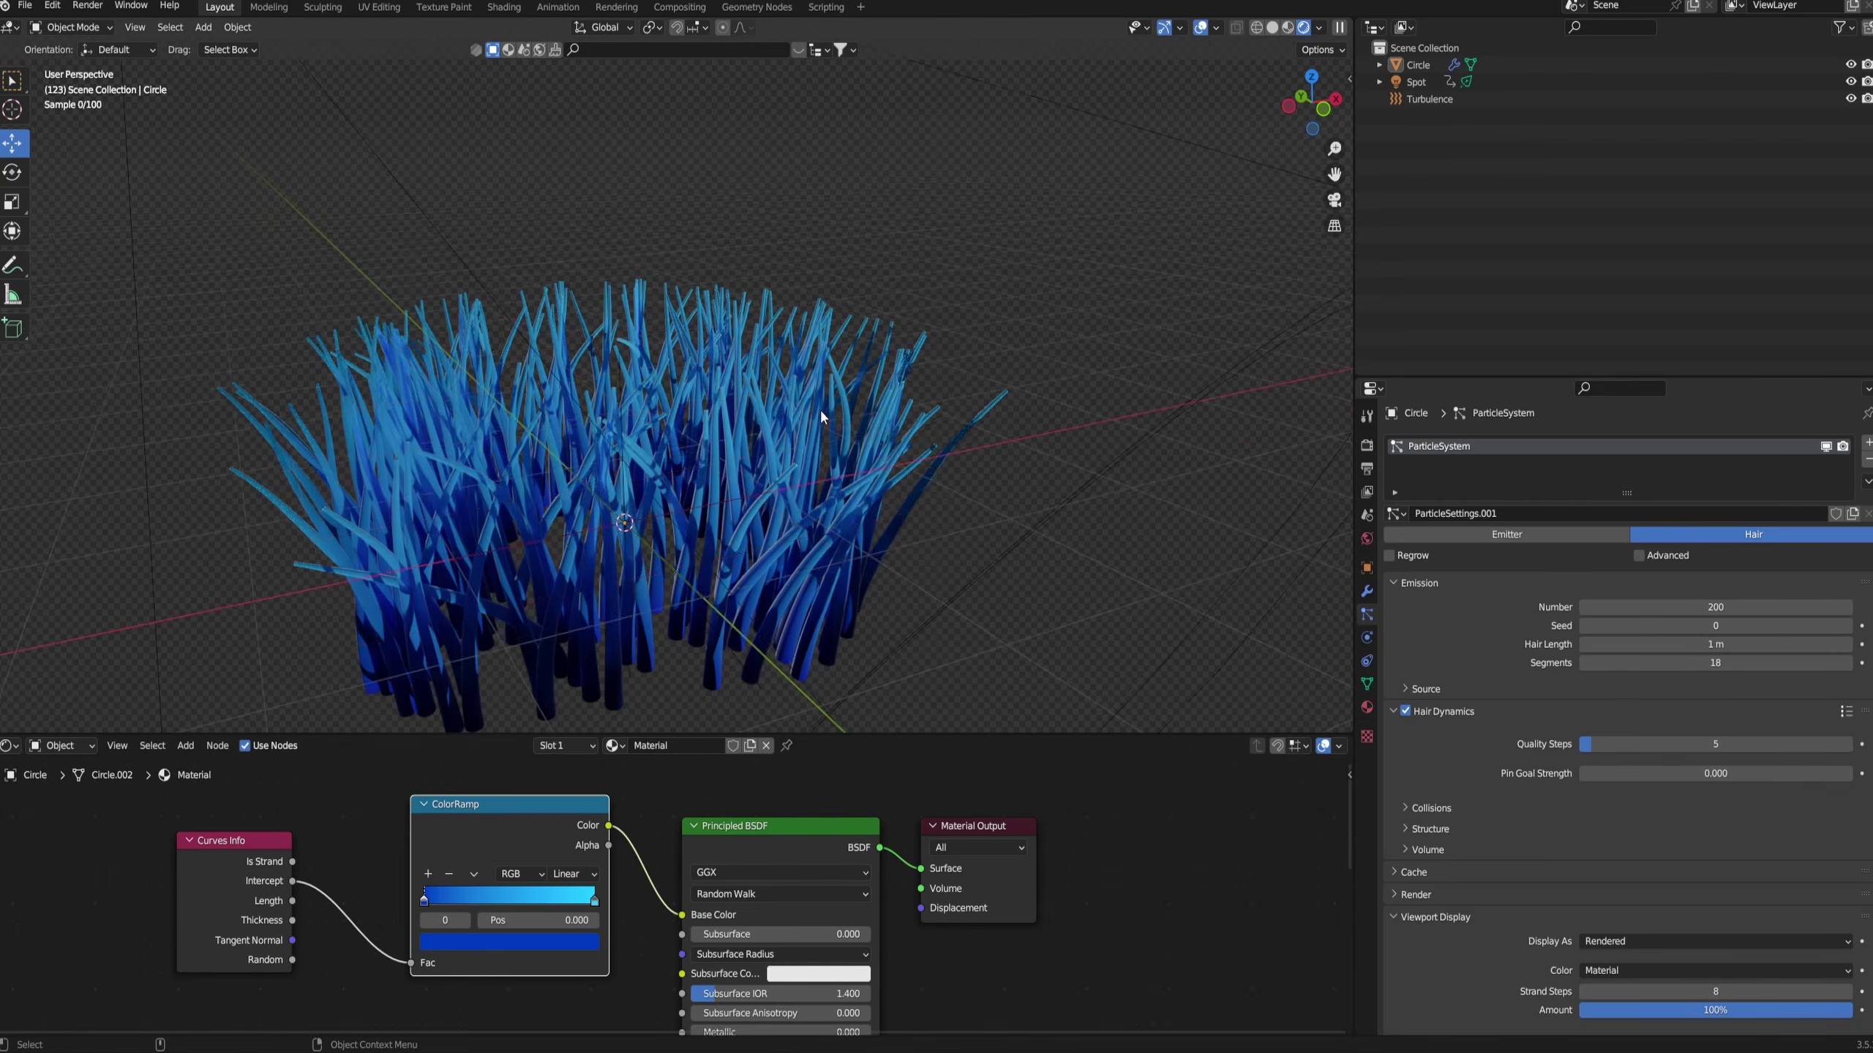
# - Add an ico sphere mesh at the ring's centre
pyautogui.scroll(-3, 819, 408)
pyautogui.hotkey('shift', 'a')
pyautogui.moveTo(895, 272)
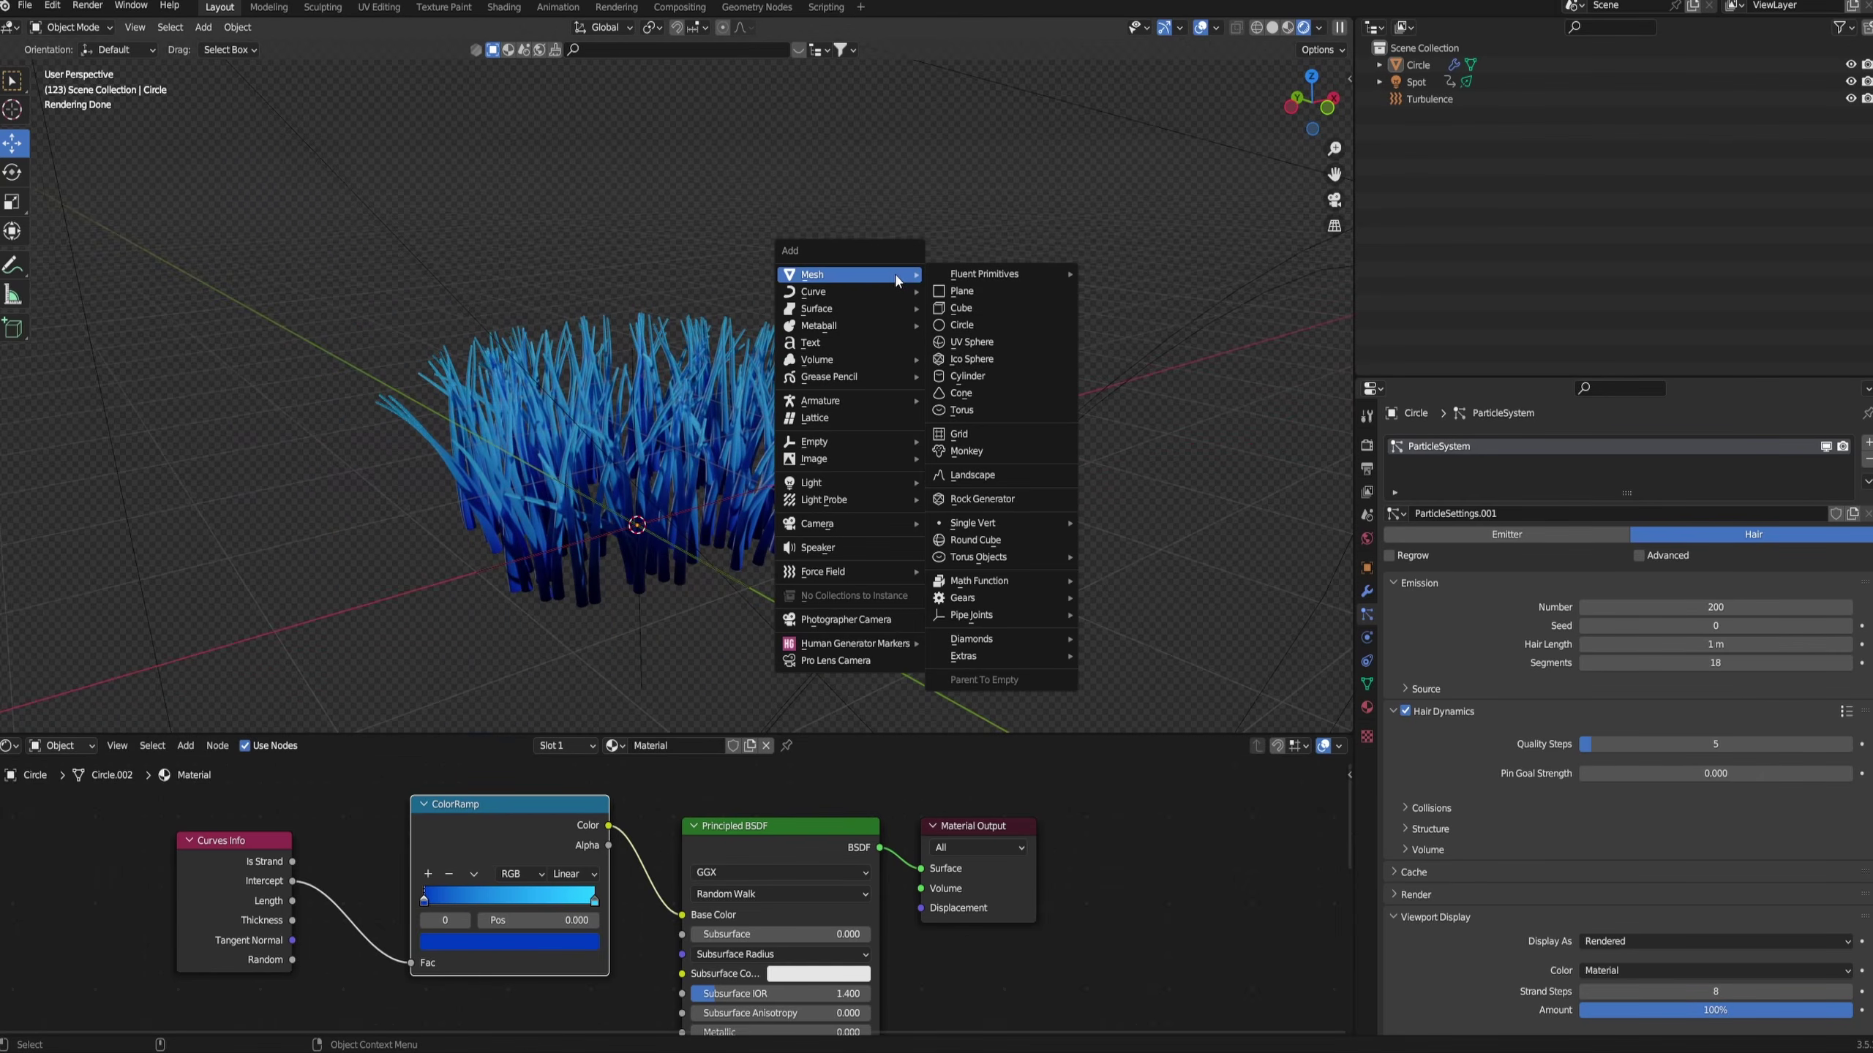
pyautogui.click(956, 360)
# - Add a Particle Instance modifier to the ico sphere and use the Circle ring as its object
pyautogui.click(1496, 442)
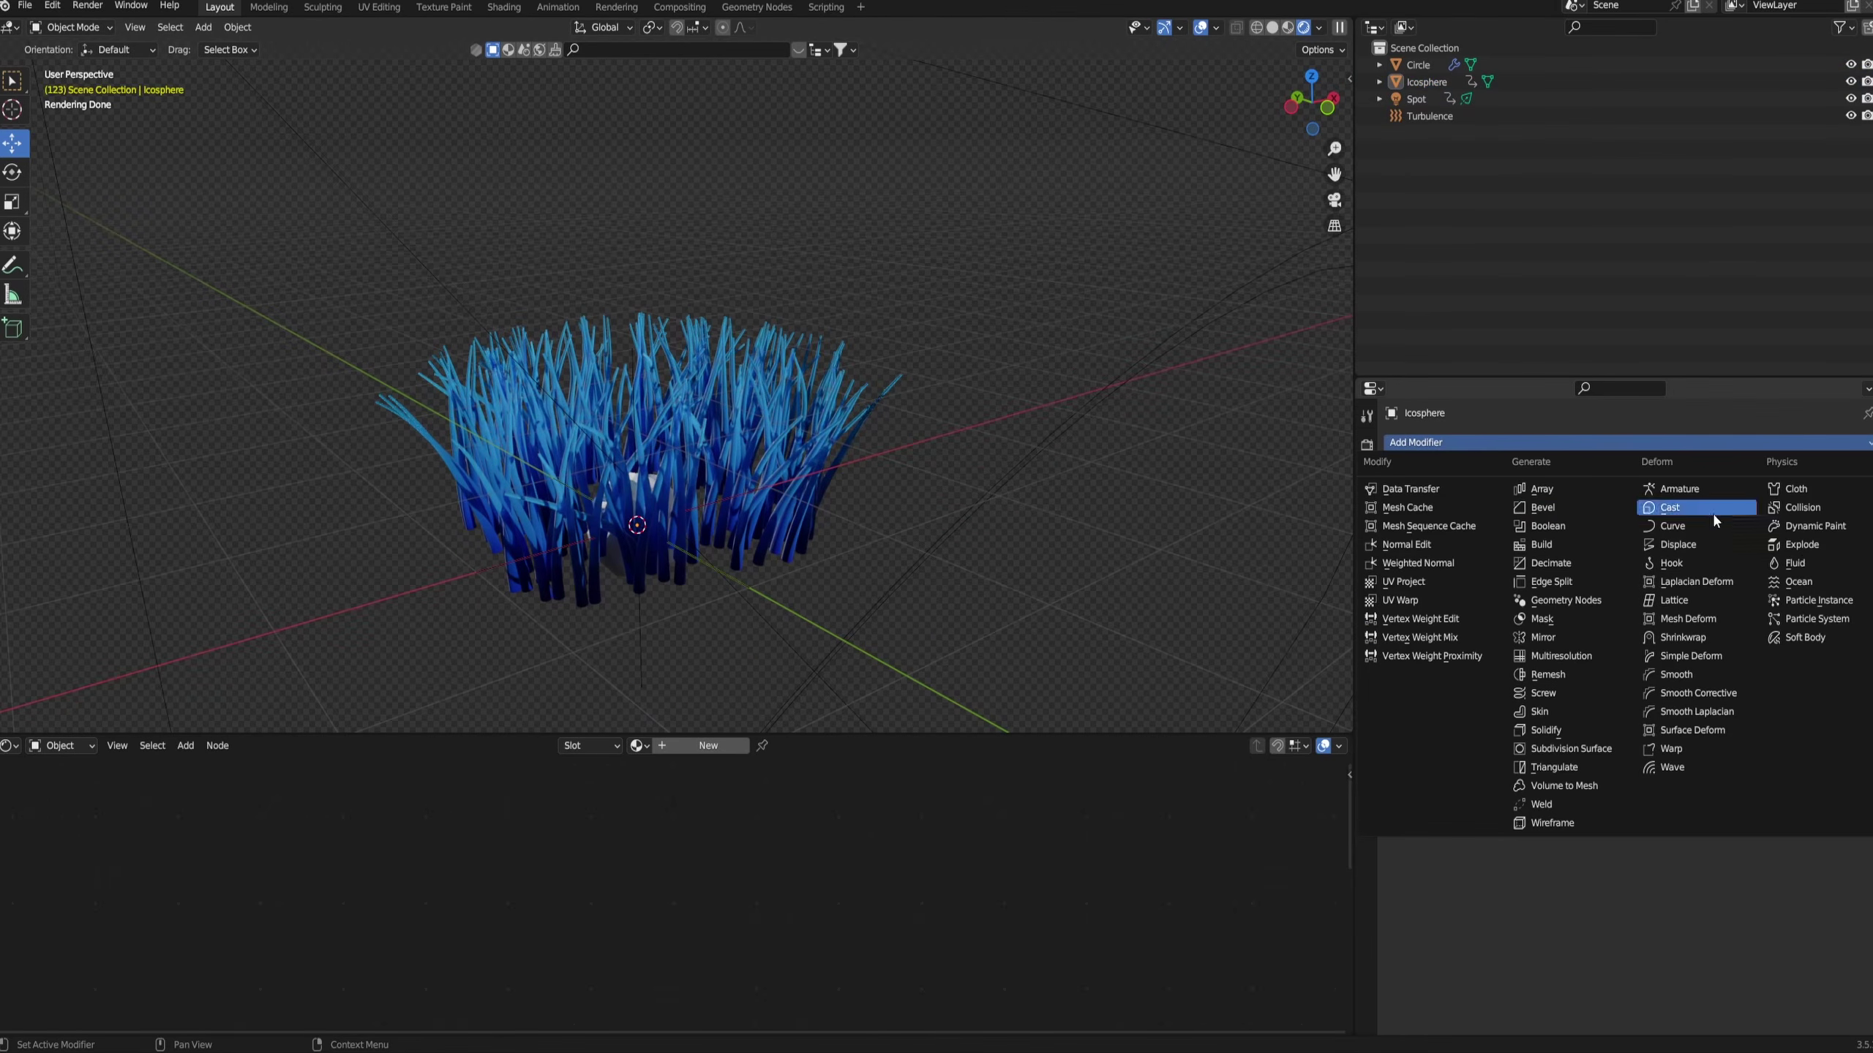
pyautogui.click(1817, 601)
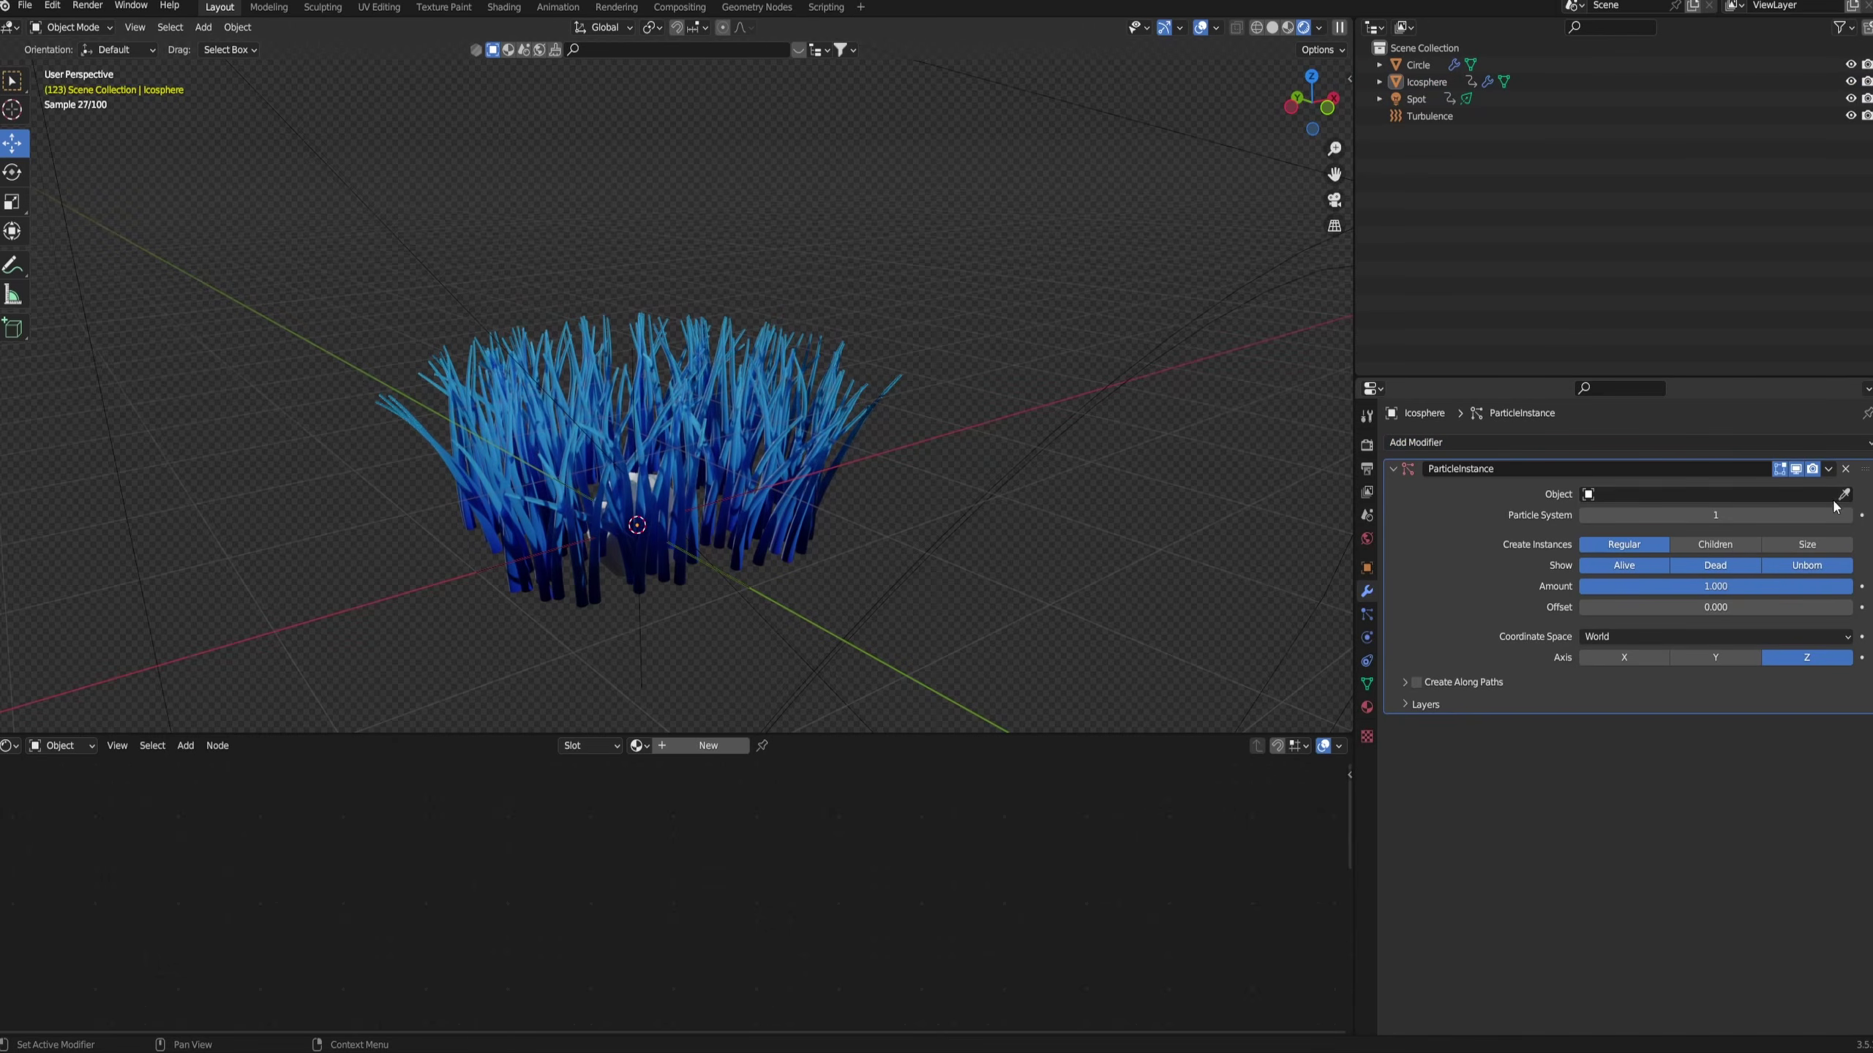
pyautogui.click(754, 416)
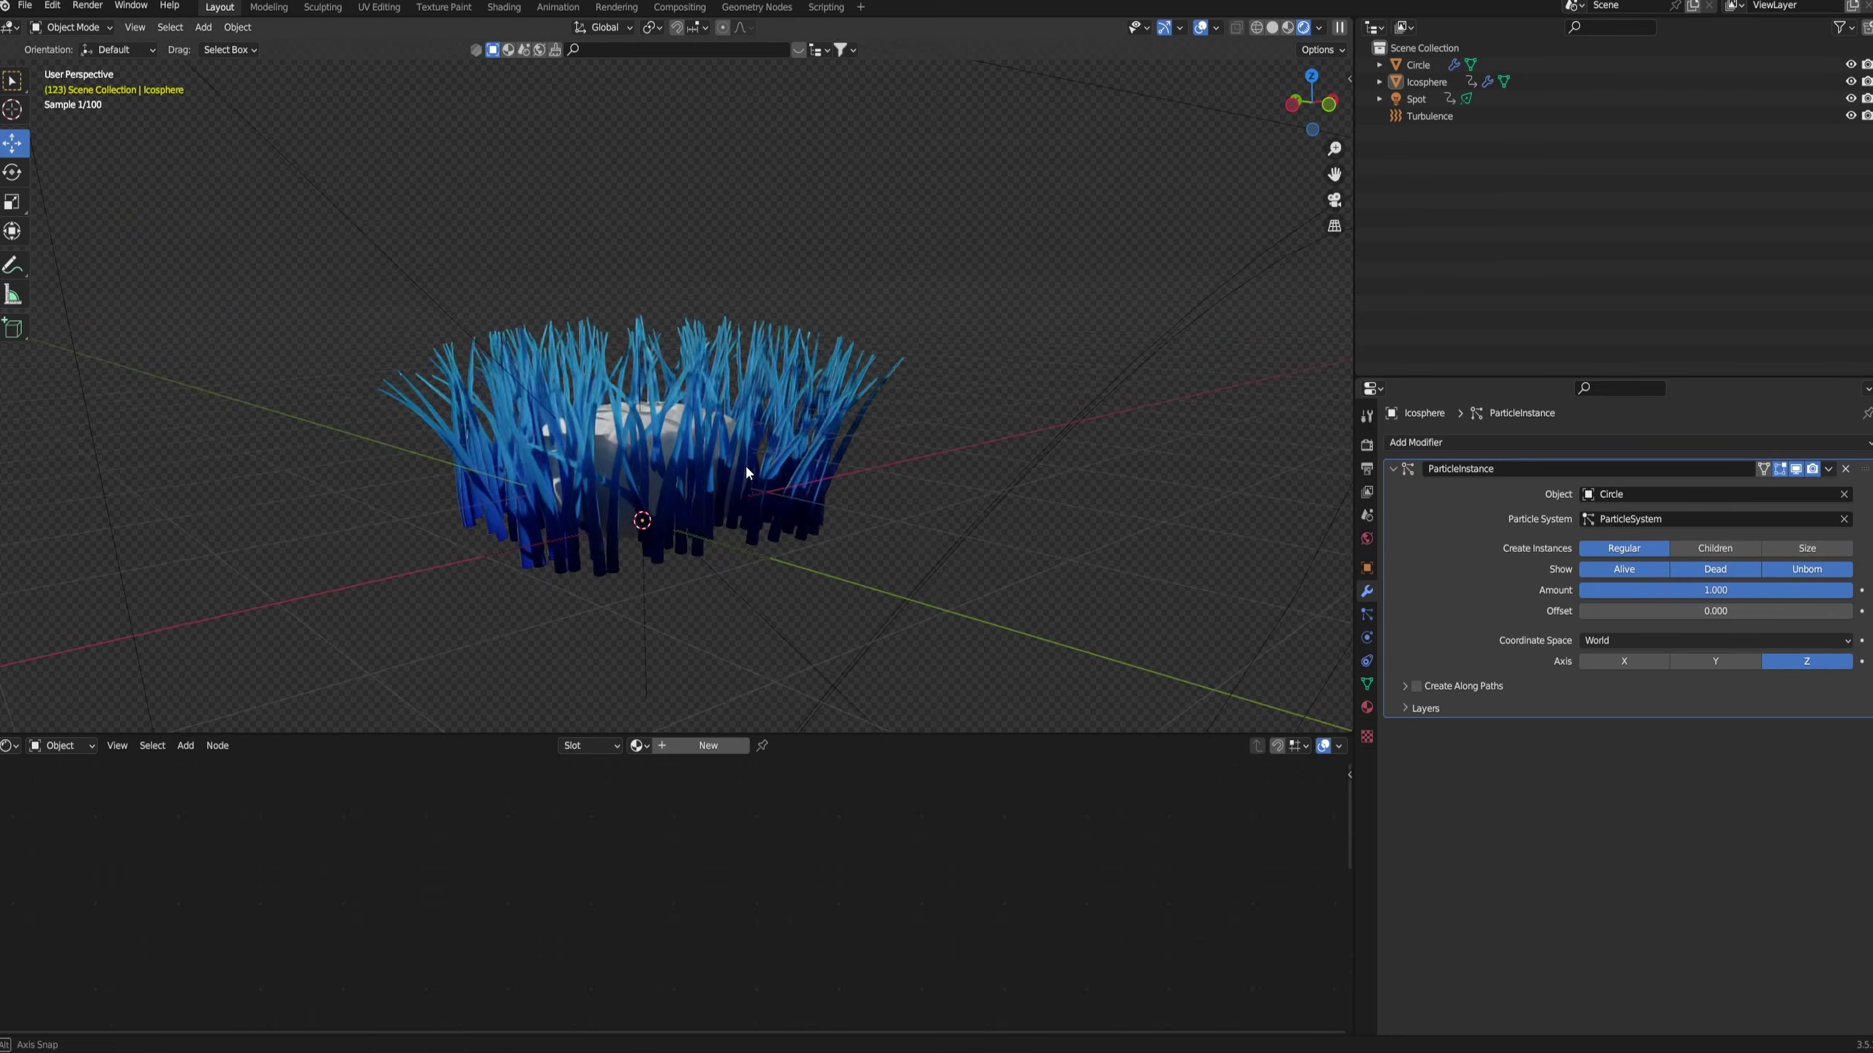
# - Enable Create Along Paths with Keep Shape in the ico sphere's Particle Instance modifier
pyautogui.click(1416, 686)
pyautogui.click(1405, 687)
pyautogui.click(1585, 788)
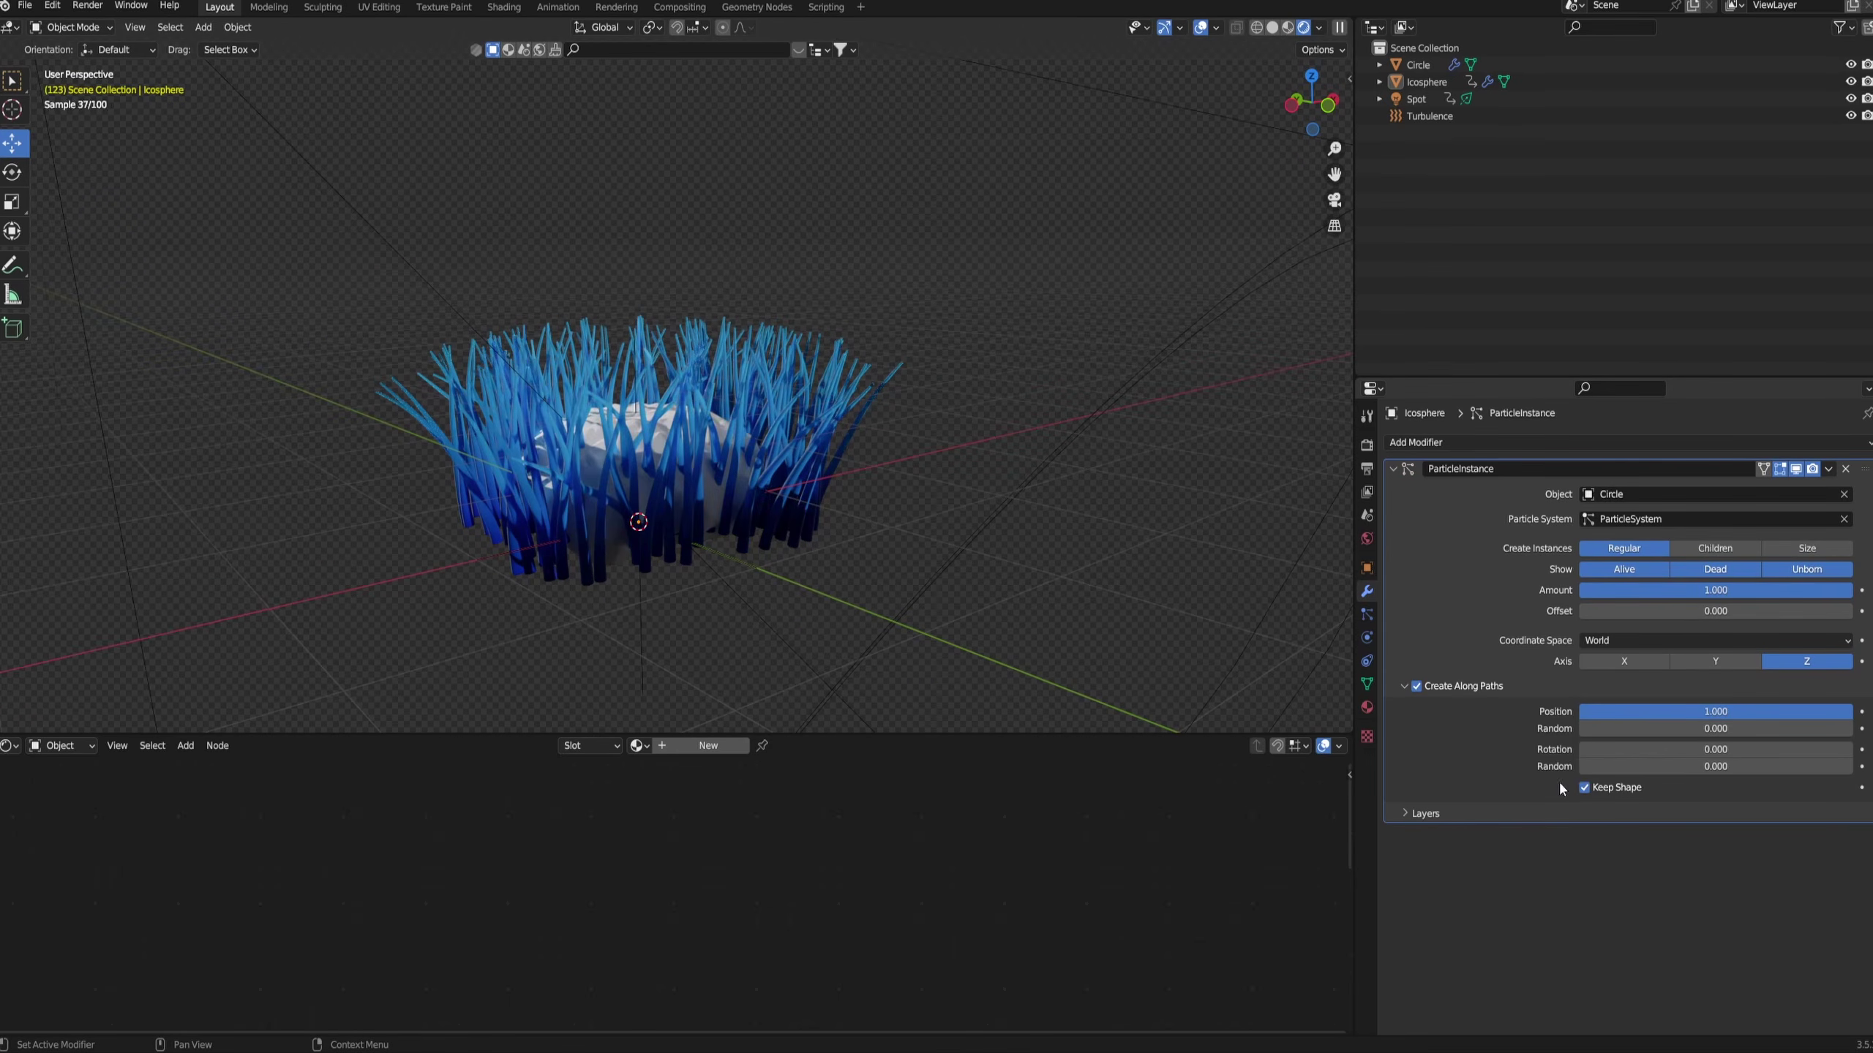
# - Apply the ico sphere's scale so its instances follow the ring's strands at the correct size
pyautogui.moveTo(884, 531); pyautogui.dragTo(782, 479, button='middle')
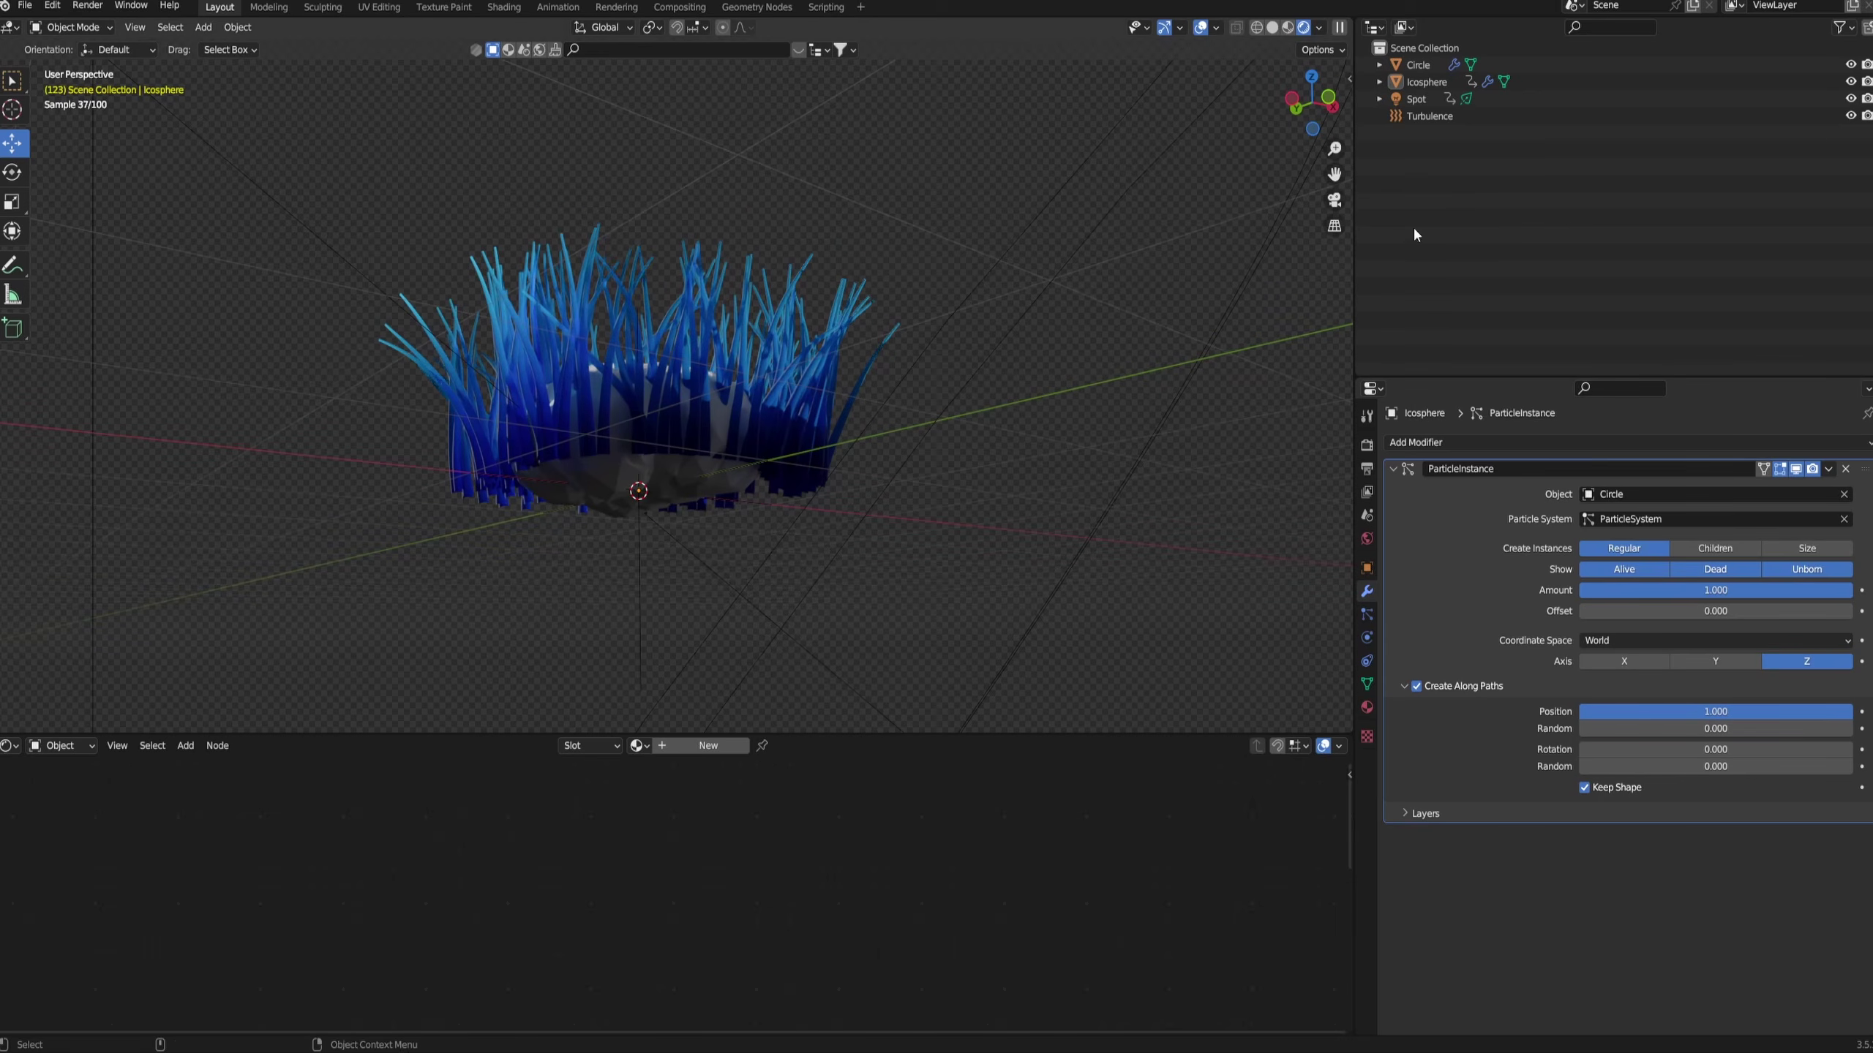
pyautogui.click(1408, 83)
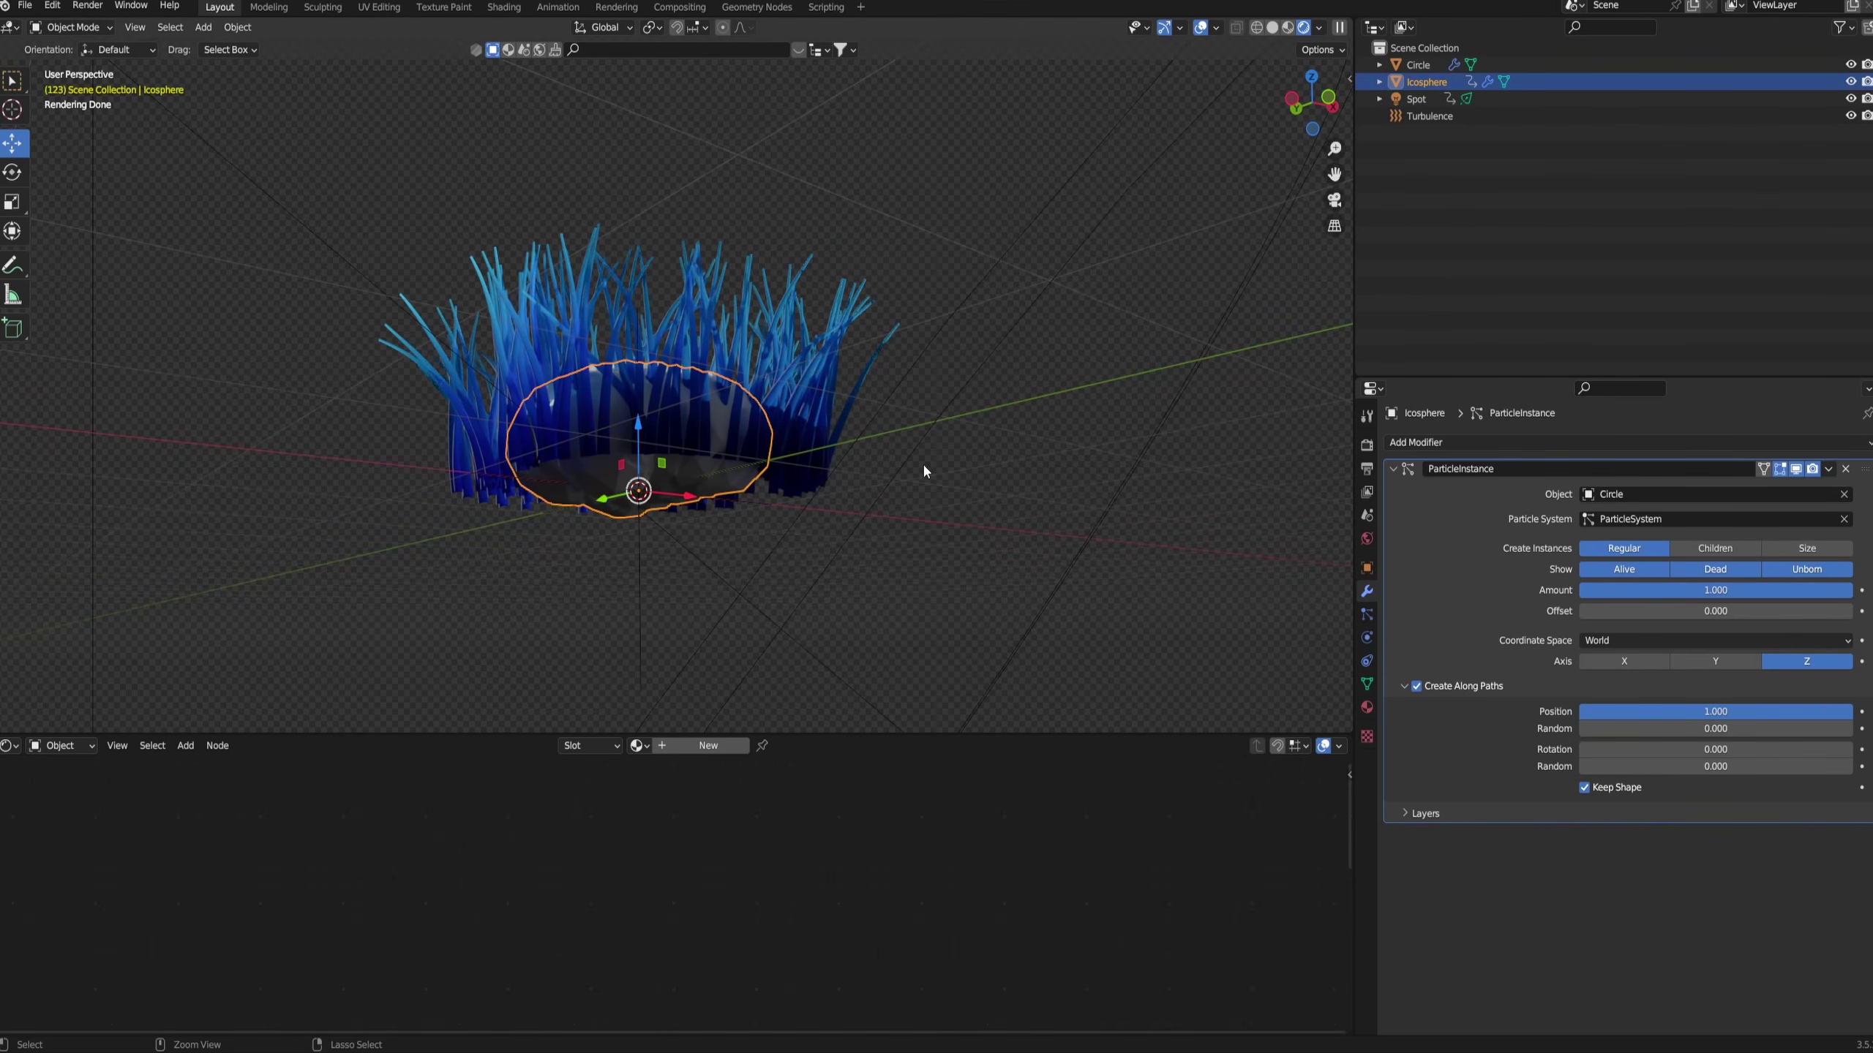
pyautogui.hotkey('ctrl', 'a')
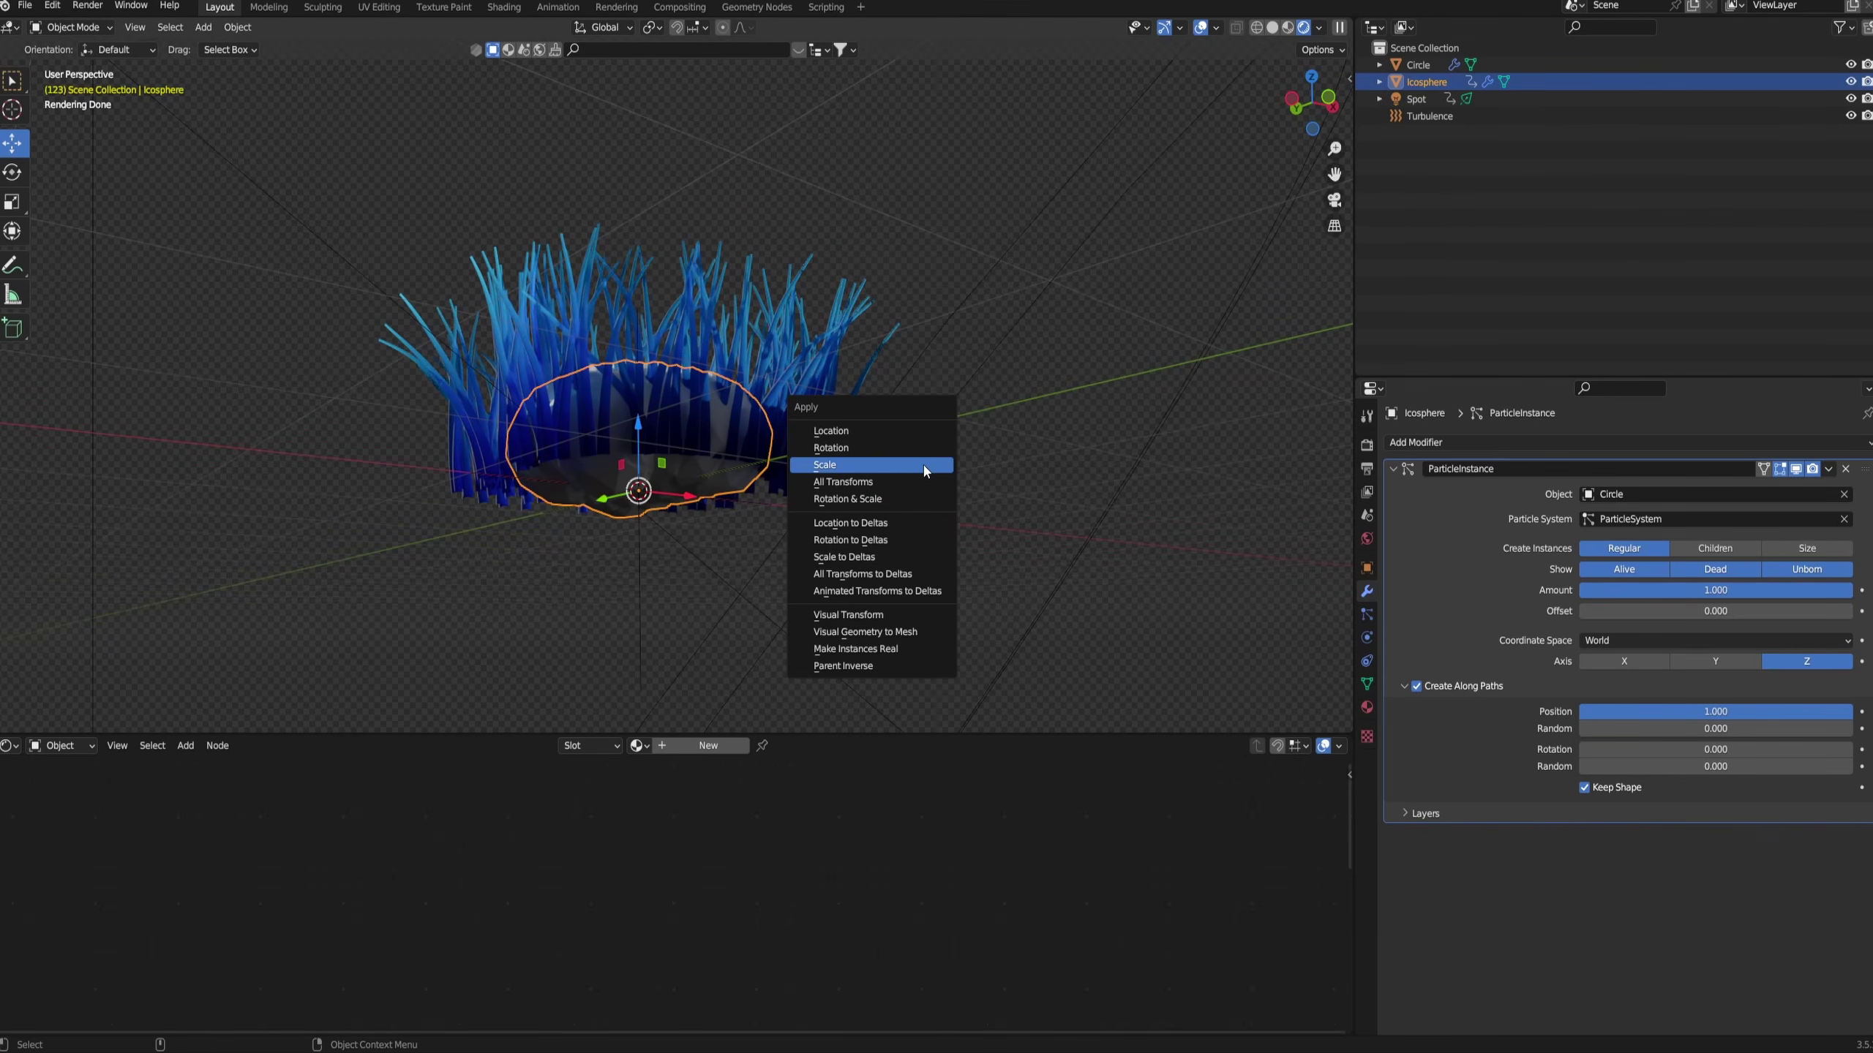
pyautogui.click(926, 466)
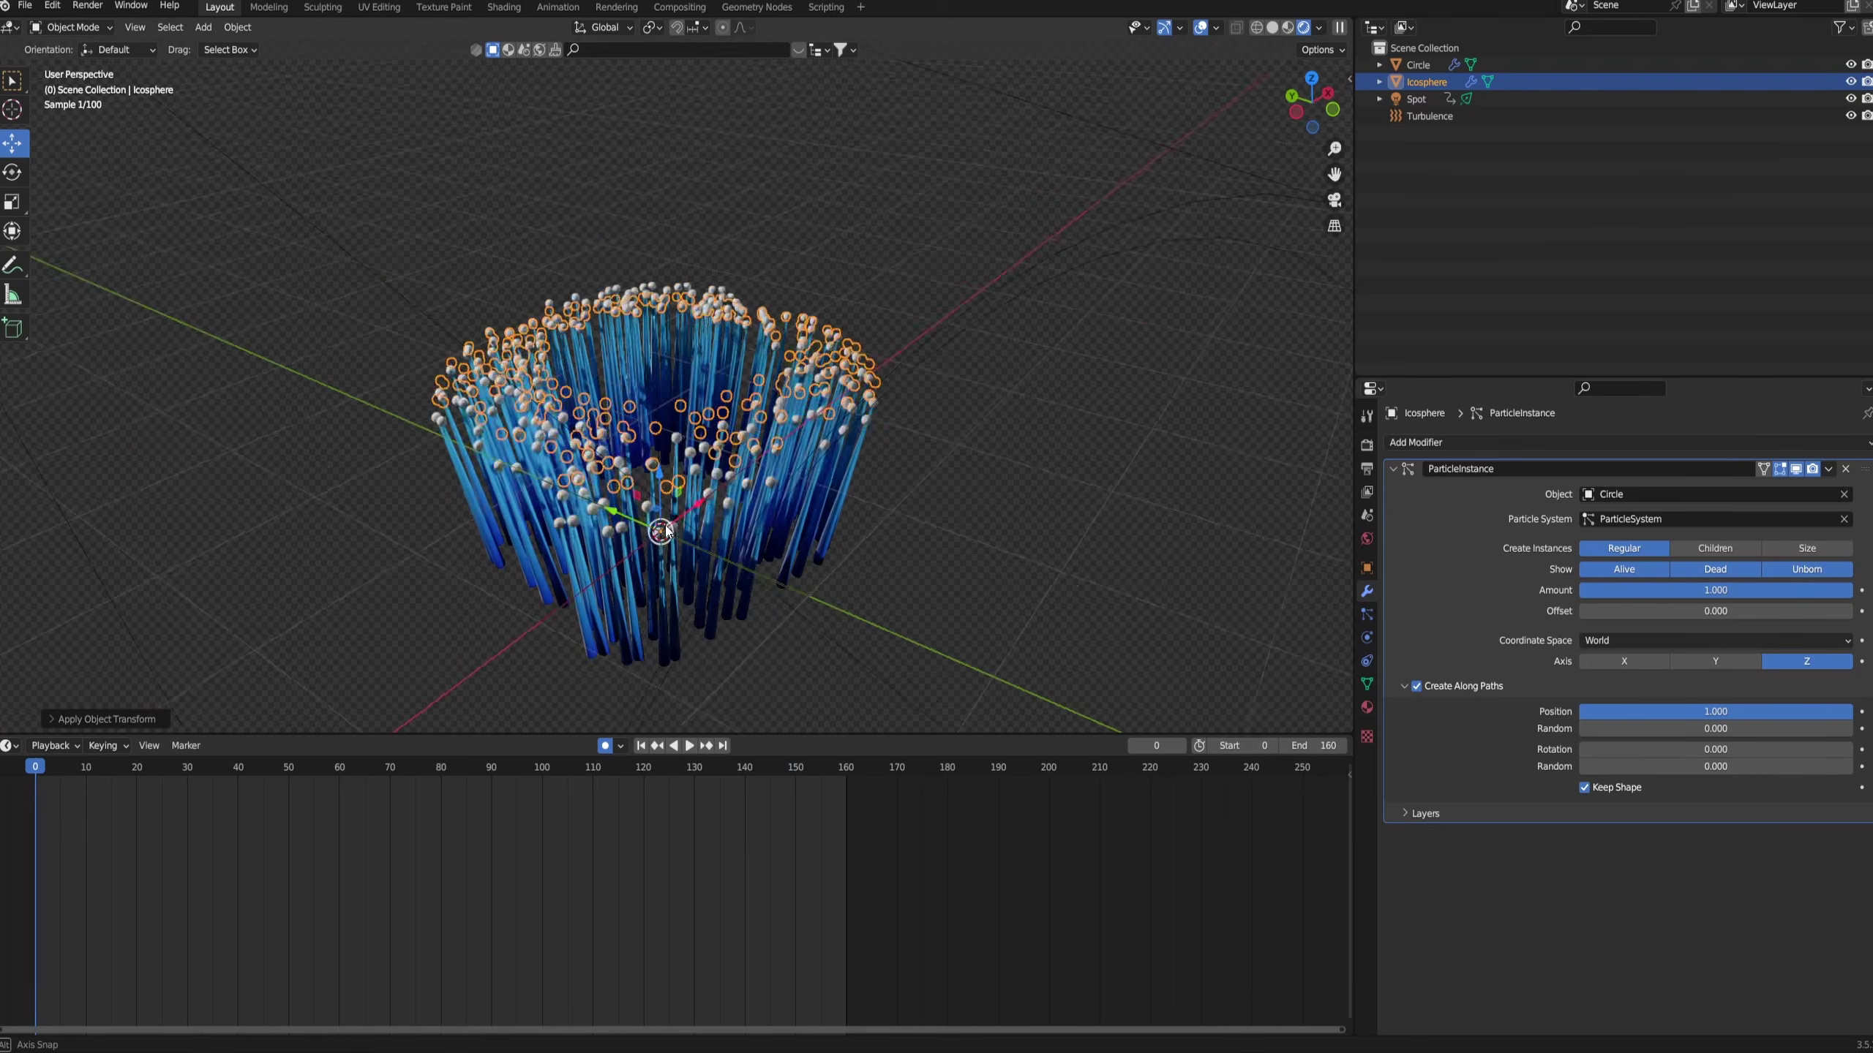
# - Resize the ico sphere's mesh in Edit Mode so it instances as small spheres on the strand tips
pyautogui.moveTo(661, 531); pyautogui.dragTo(899, 295, button='middle')
pyautogui.press('Tab')
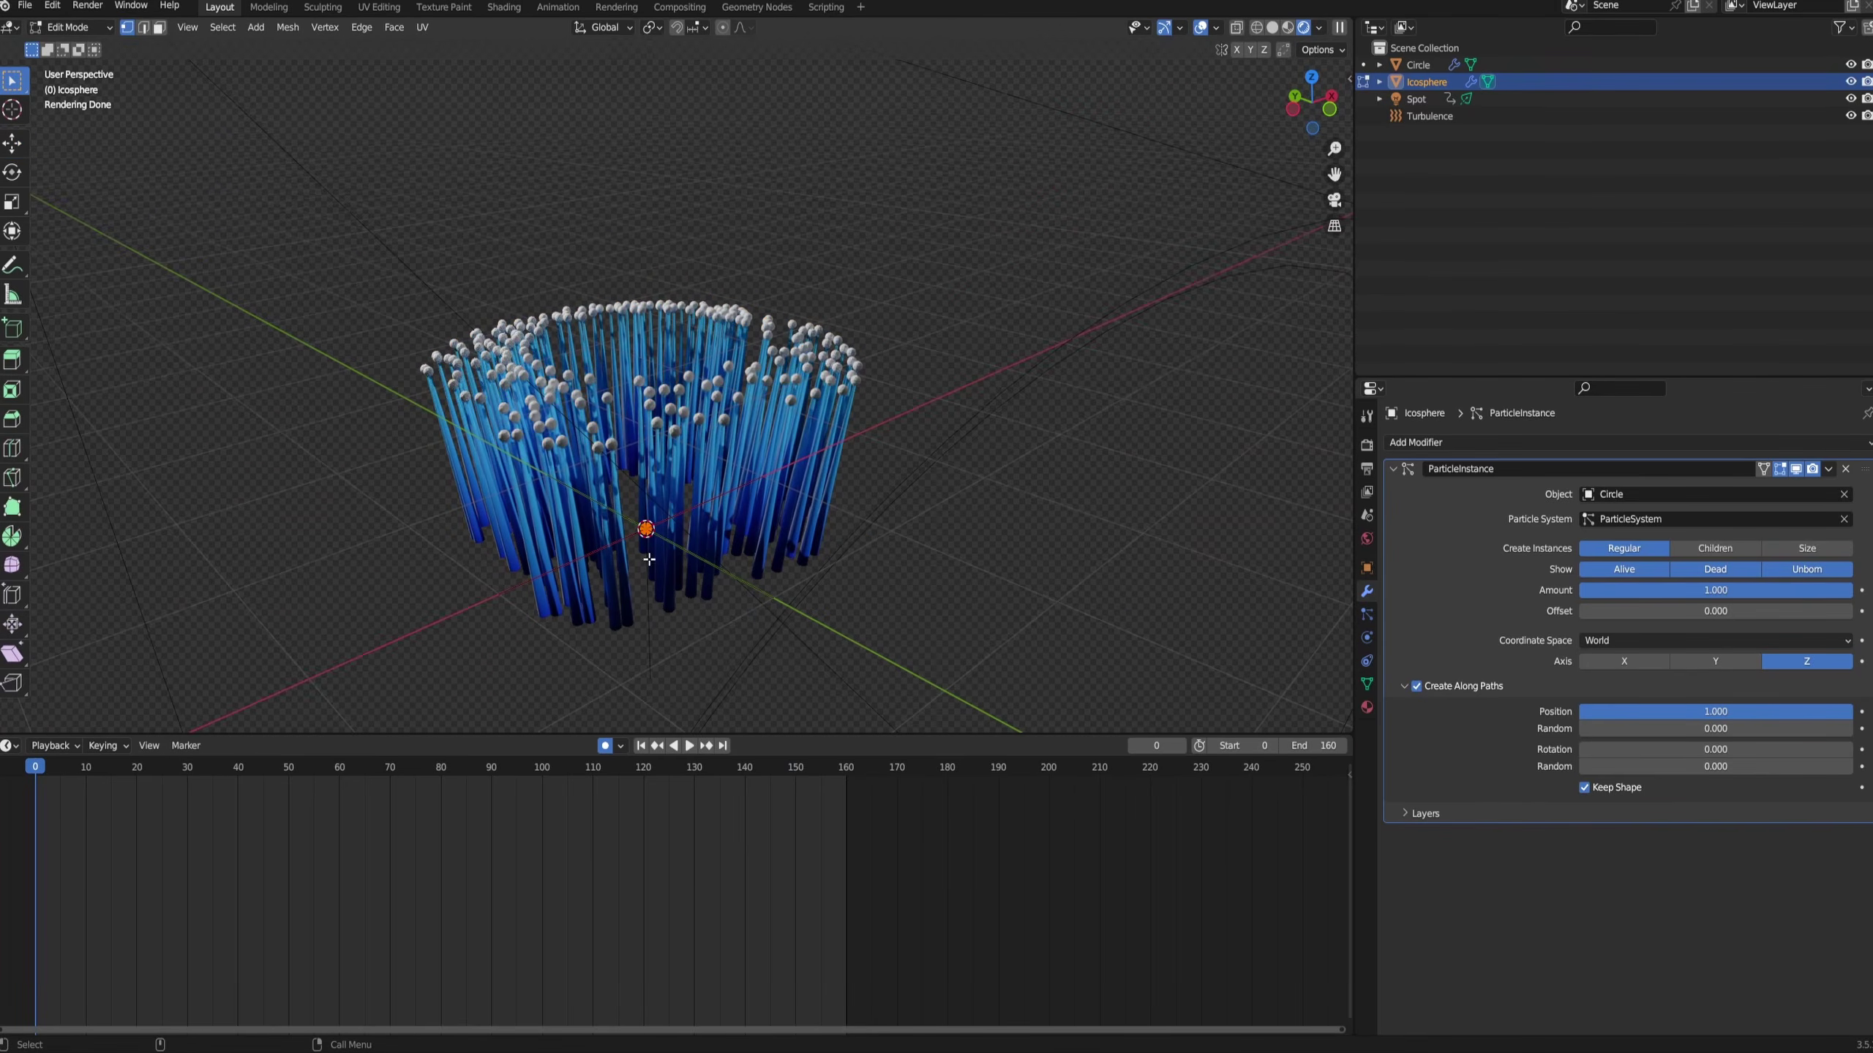
pyautogui.press('s')
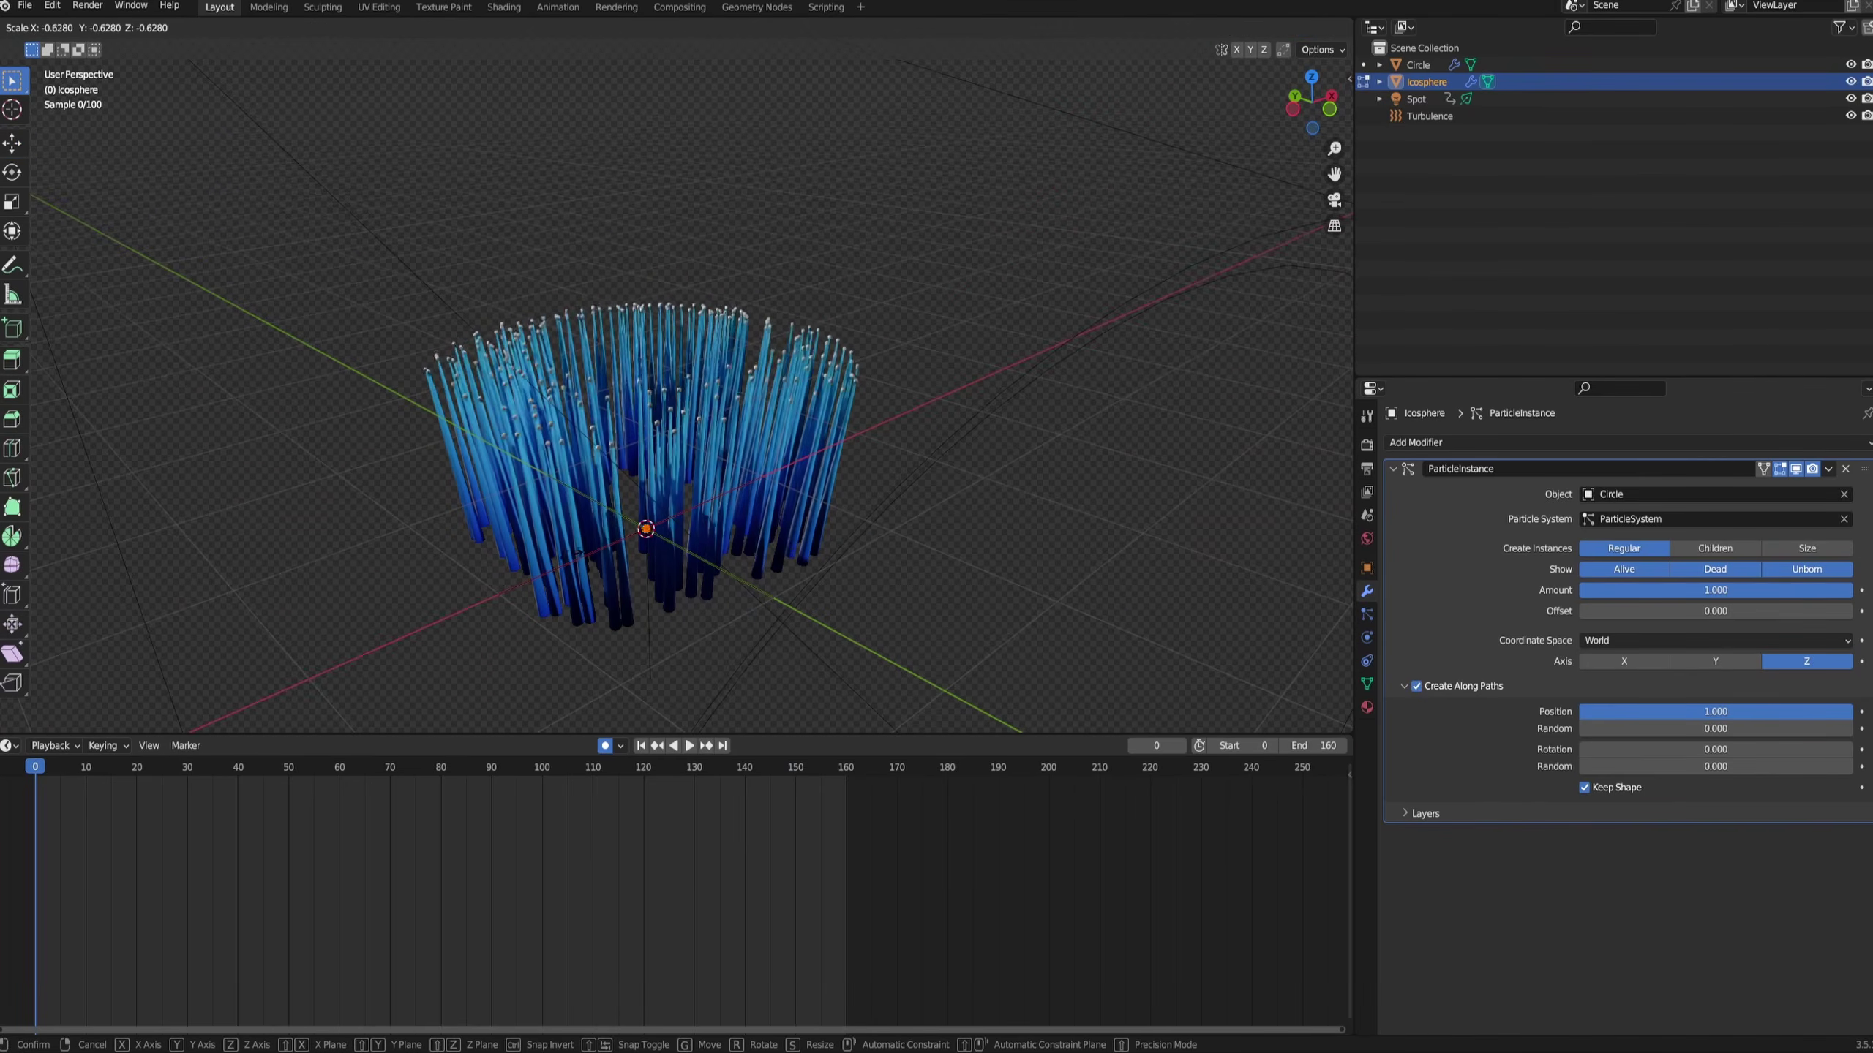
pyautogui.click(899, 548)
pyautogui.moveTo(899, 548); pyautogui.dragTo(688, 533, button='middle')
pyautogui.press('Tab')
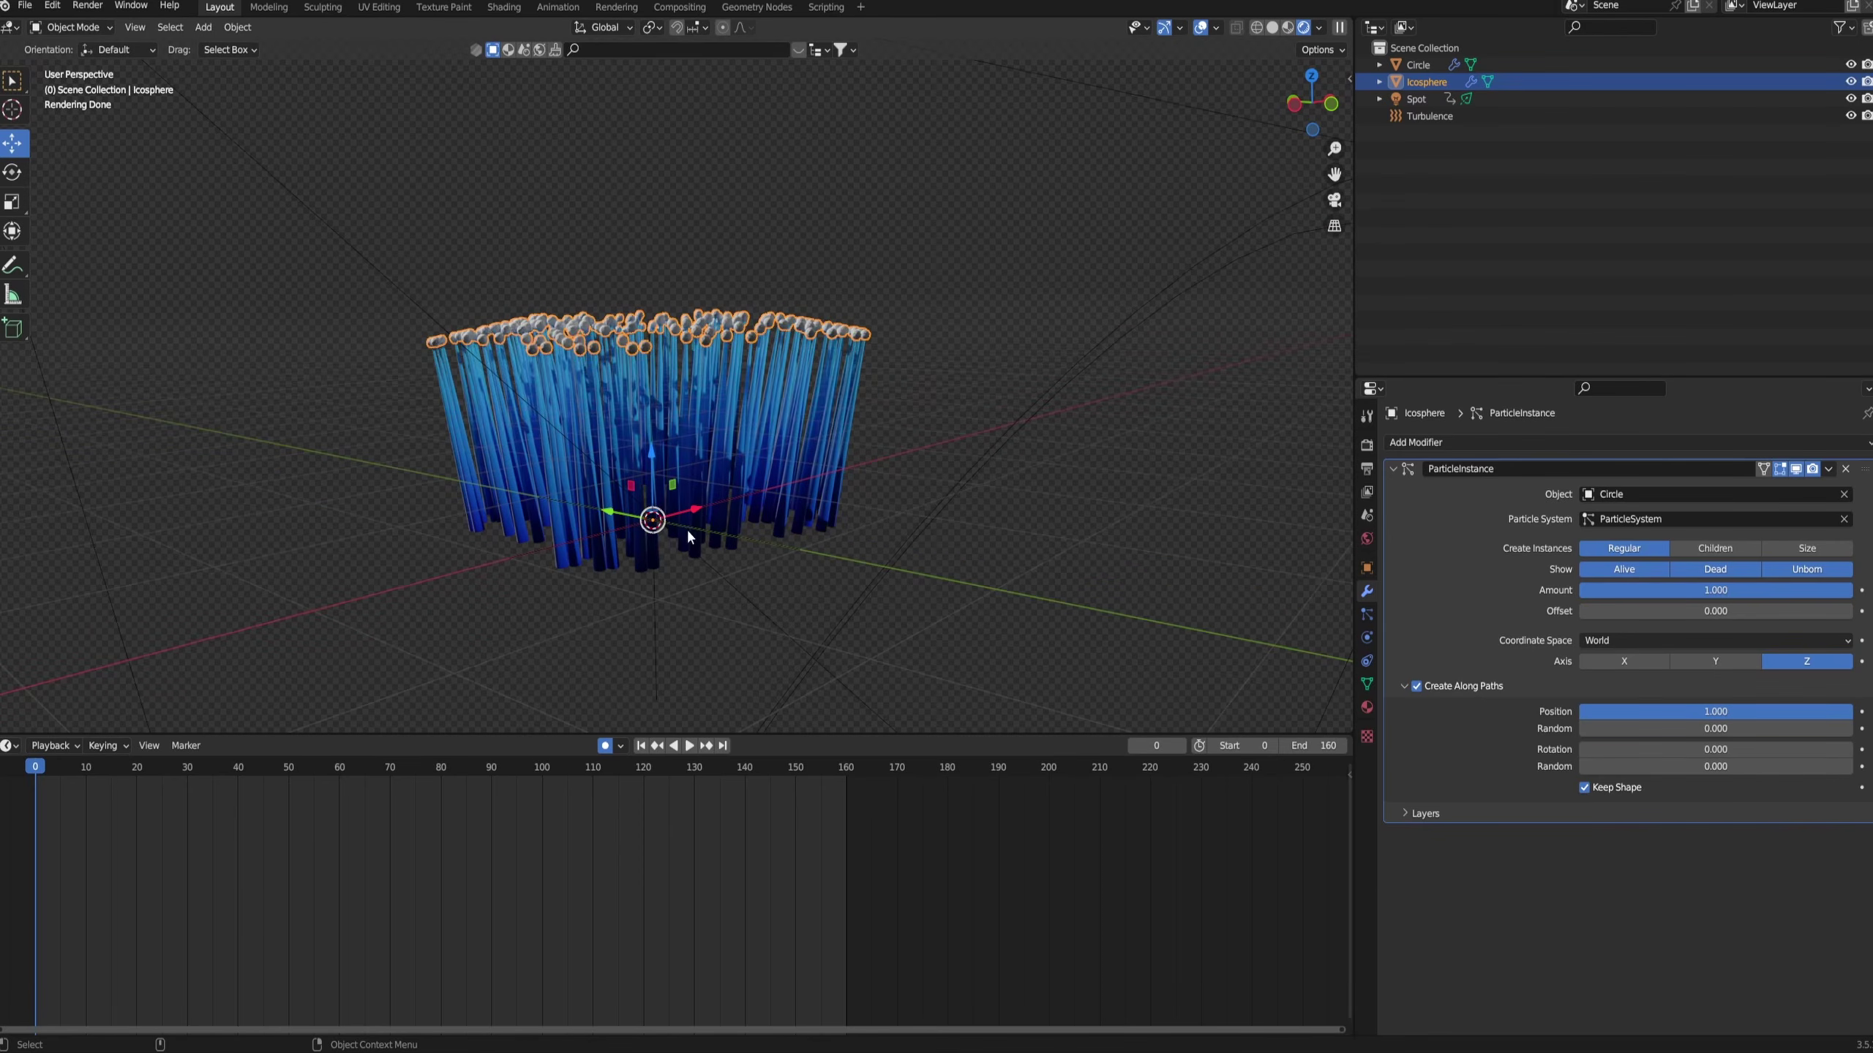
pyautogui.press('Tab')
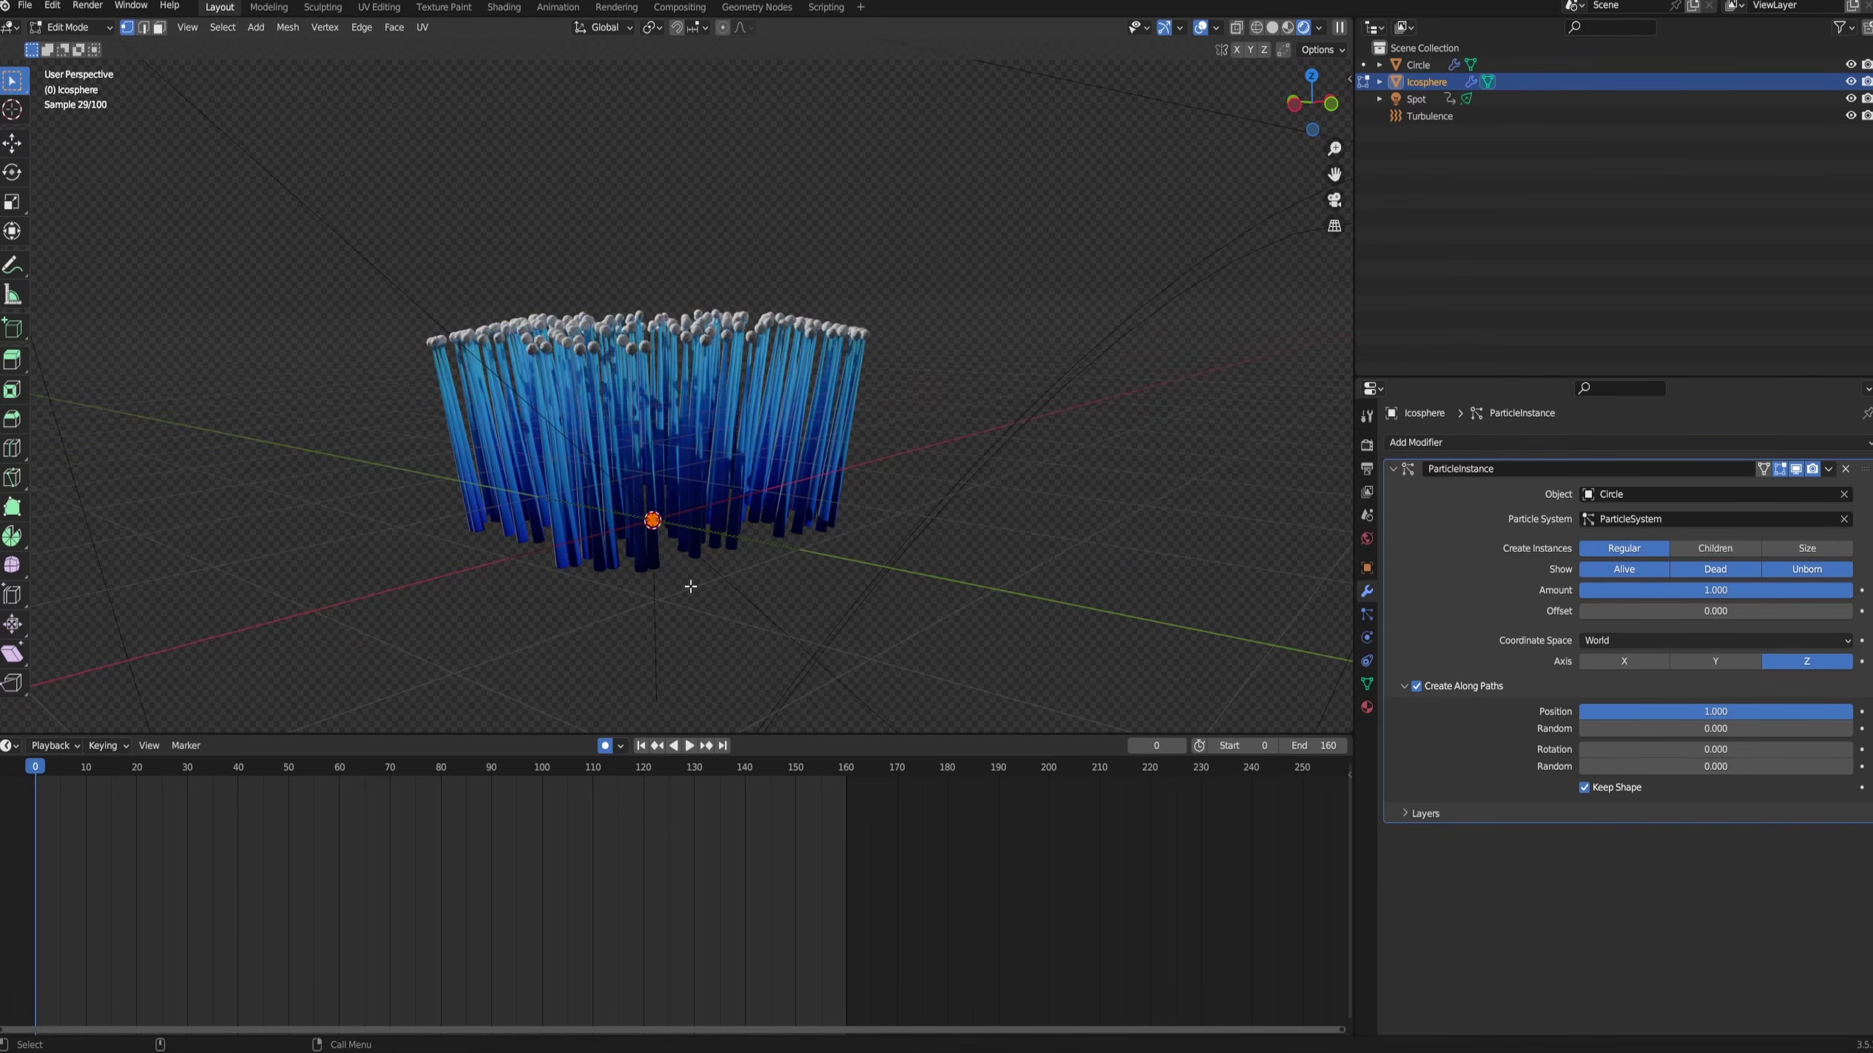
pyautogui.press('s')
pyautogui.press('Escape')
pyautogui.press('Tab')
# - Play the simulation and inspect the sphere-tipped strands and the Circle ring's hair particle settings
pyautogui.press('space')
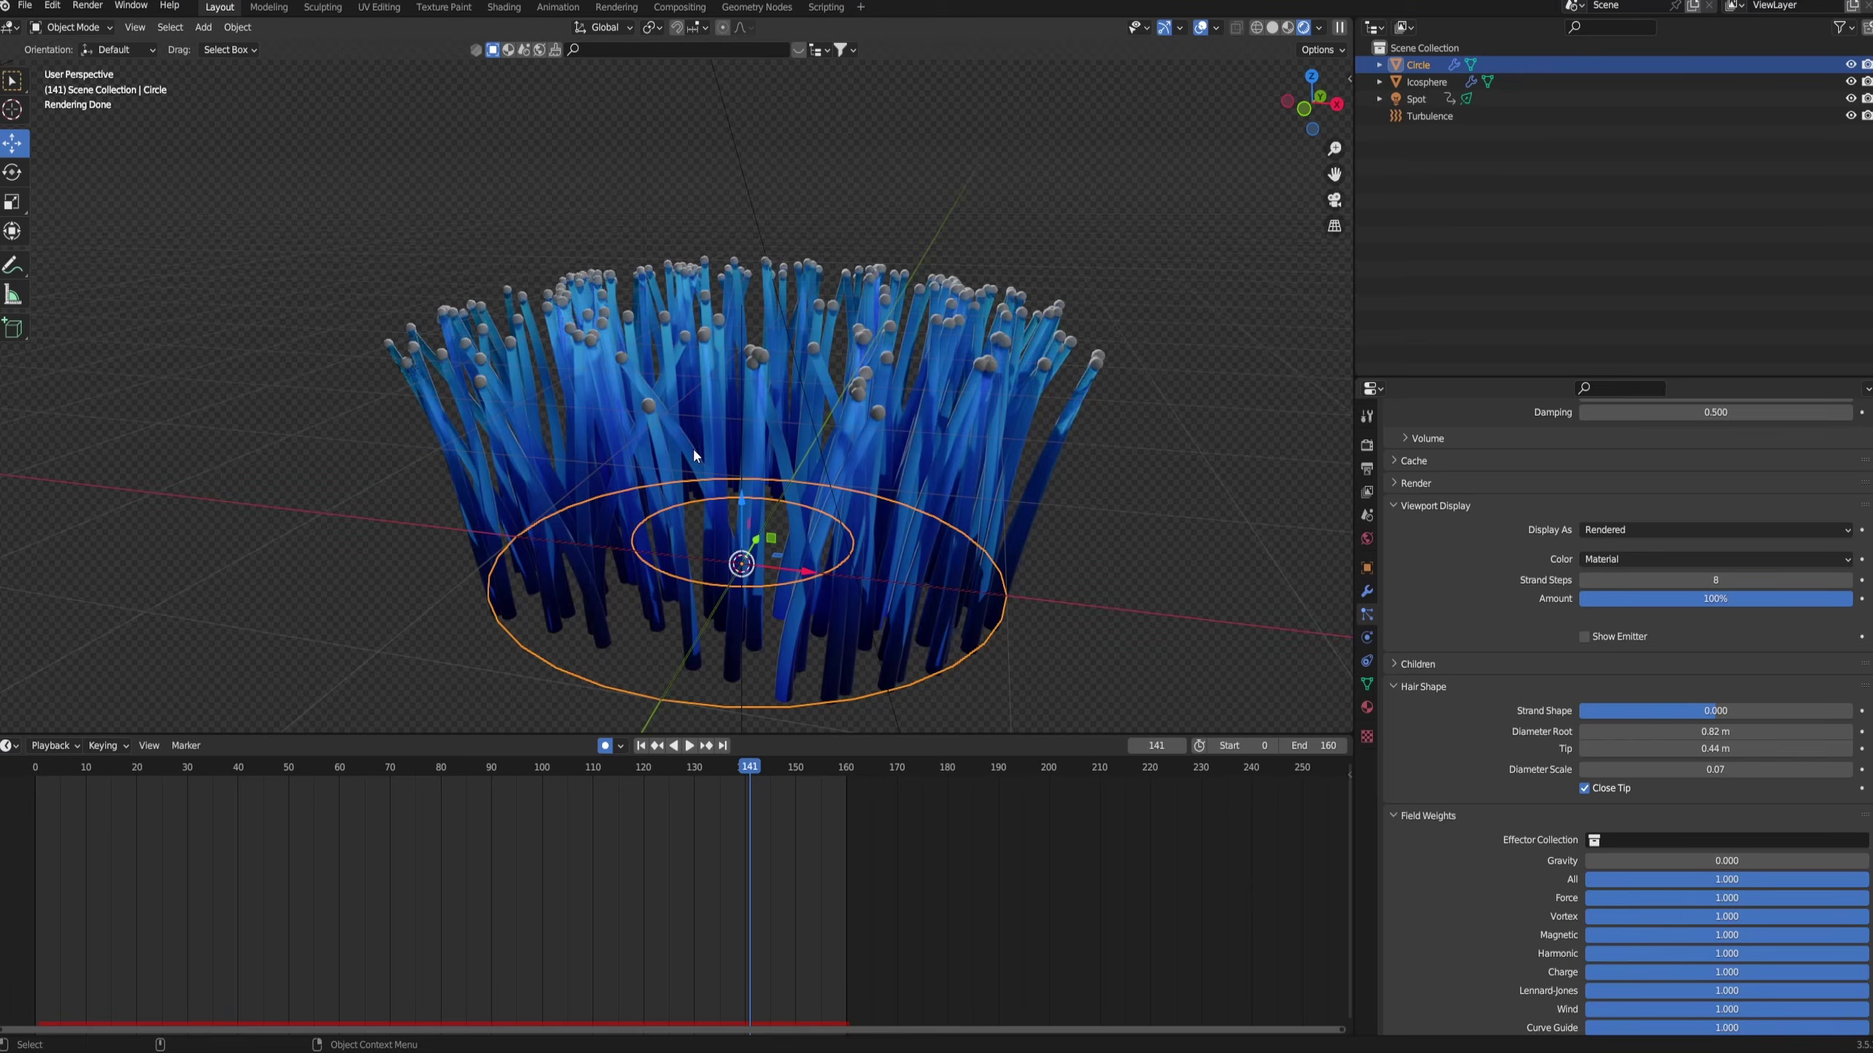
pyautogui.scroll(-4, 692, 446)
pyautogui.moveTo(705, 462); pyautogui.dragTo(744, 472, button='middle')
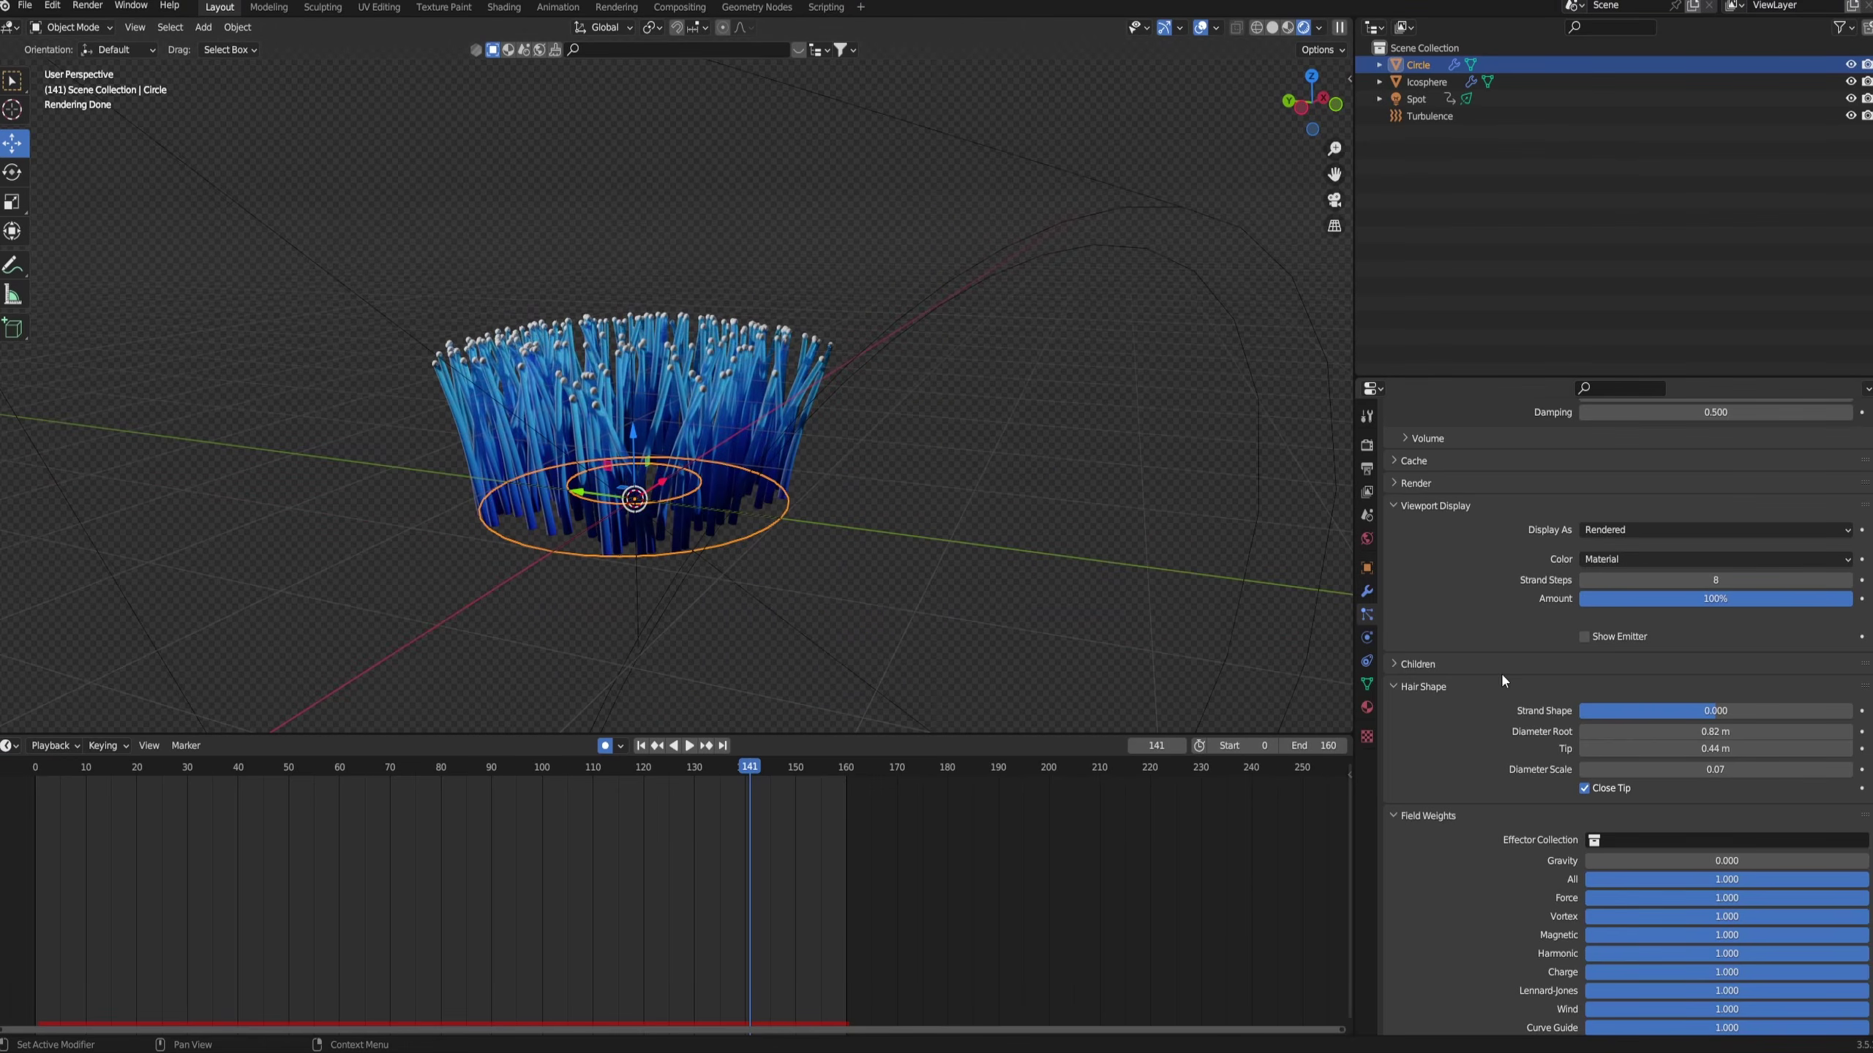
pyautogui.scroll(-2, 1527, 662)
pyautogui.scroll(9, 1529, 655)
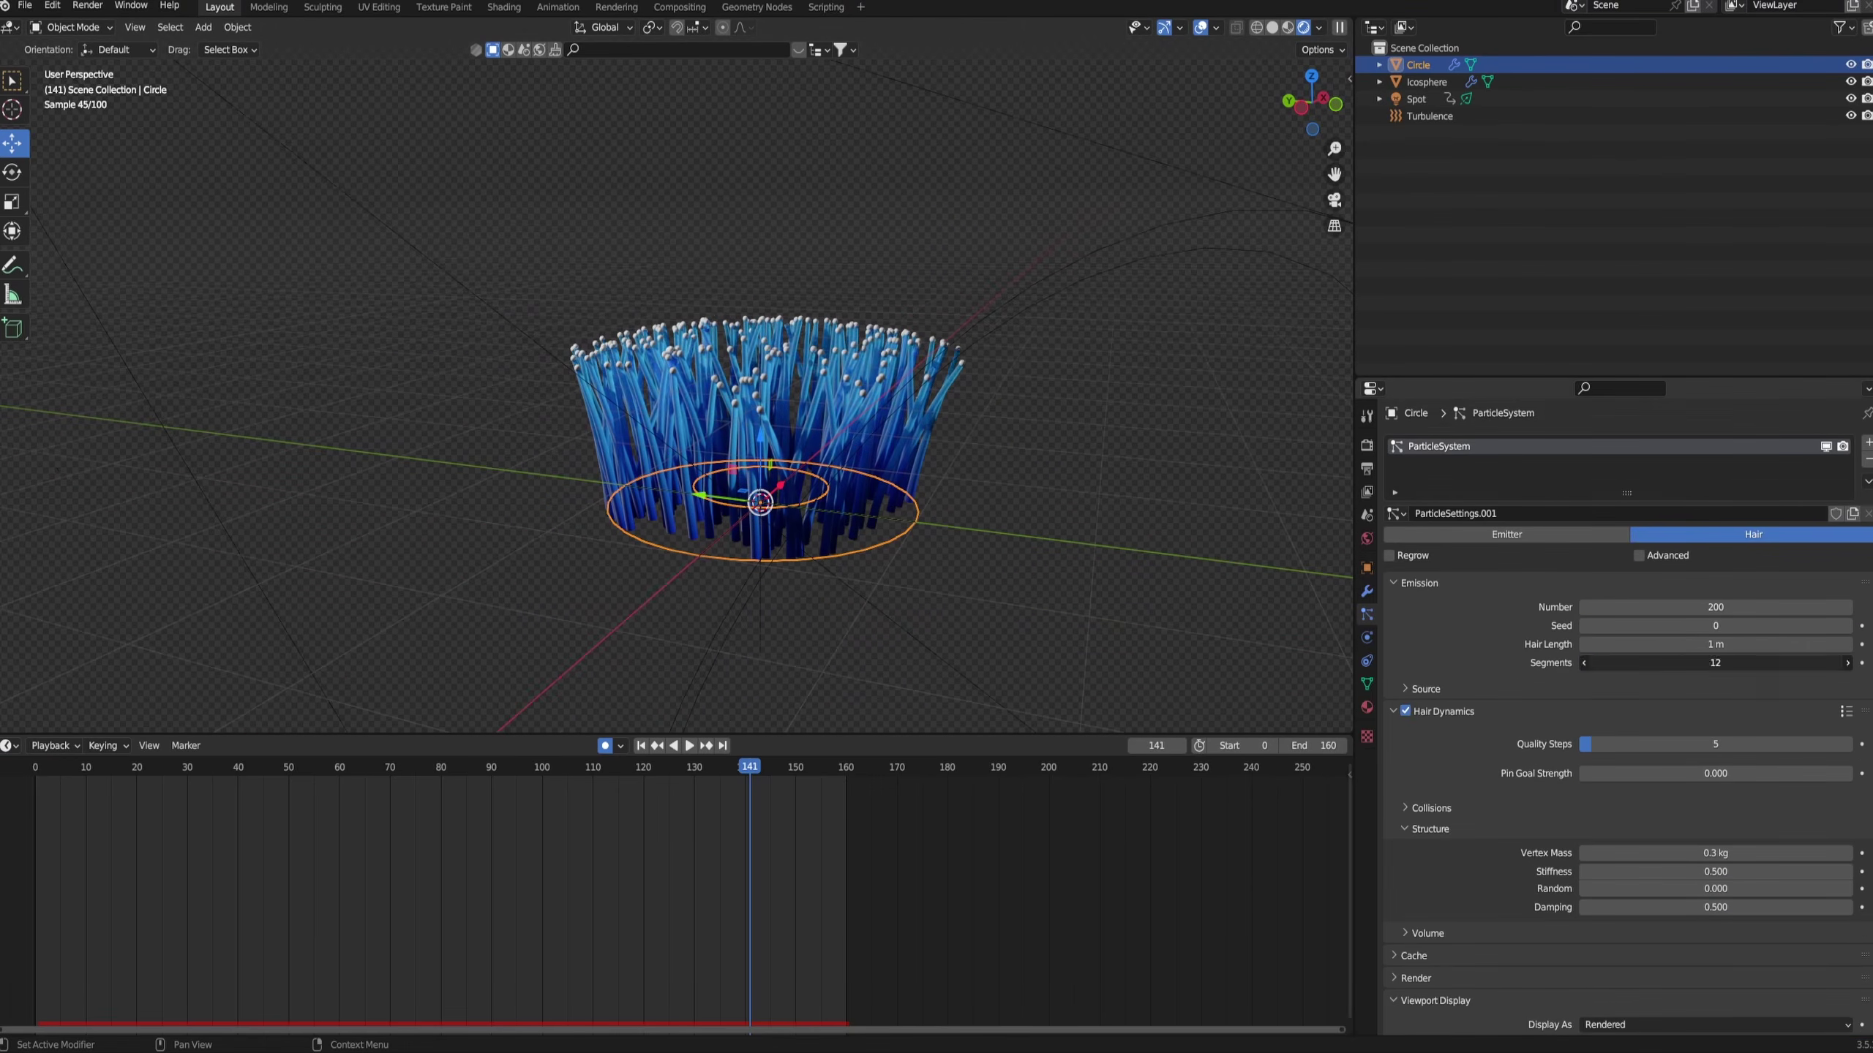
# - Try a different hair segment count on the ring, restore Segments to 12, and replay the simulation
pyautogui.click(1731, 663)
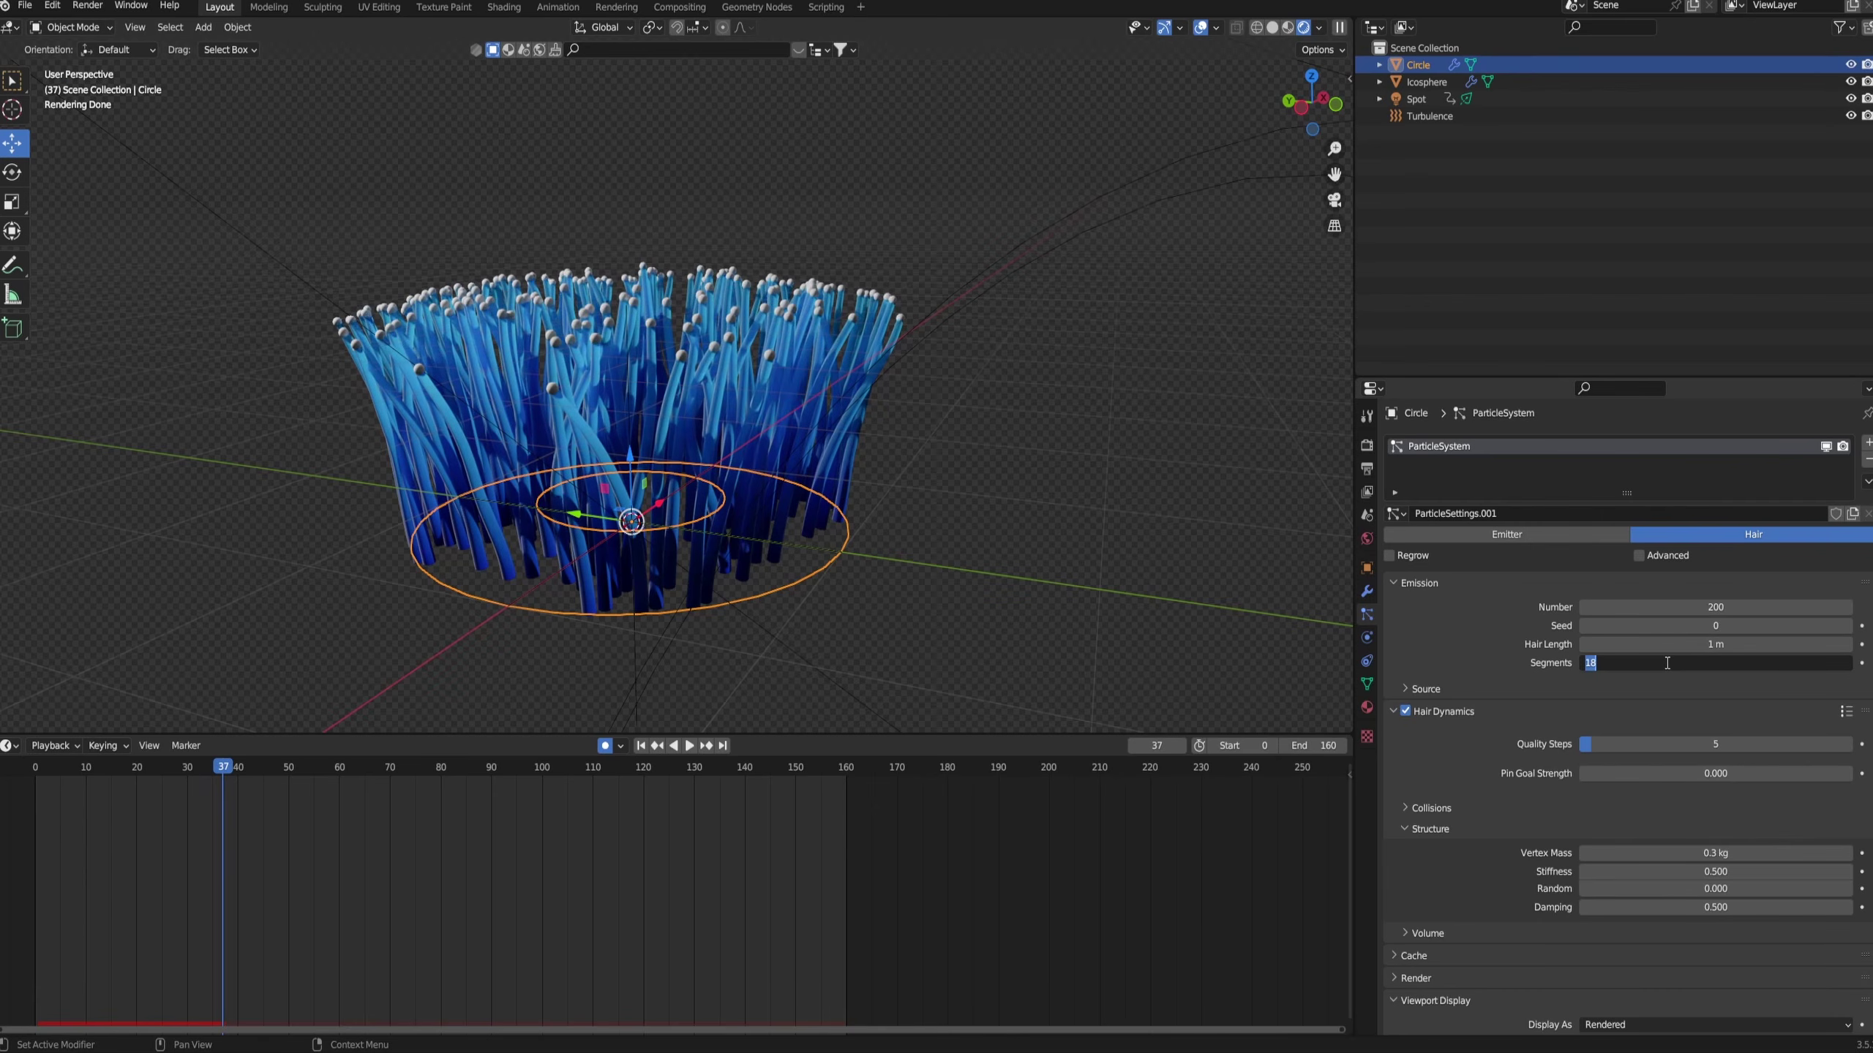
pyautogui.press('Return')
pyautogui.hotkey('shift', 'Left')
pyautogui.press('space')
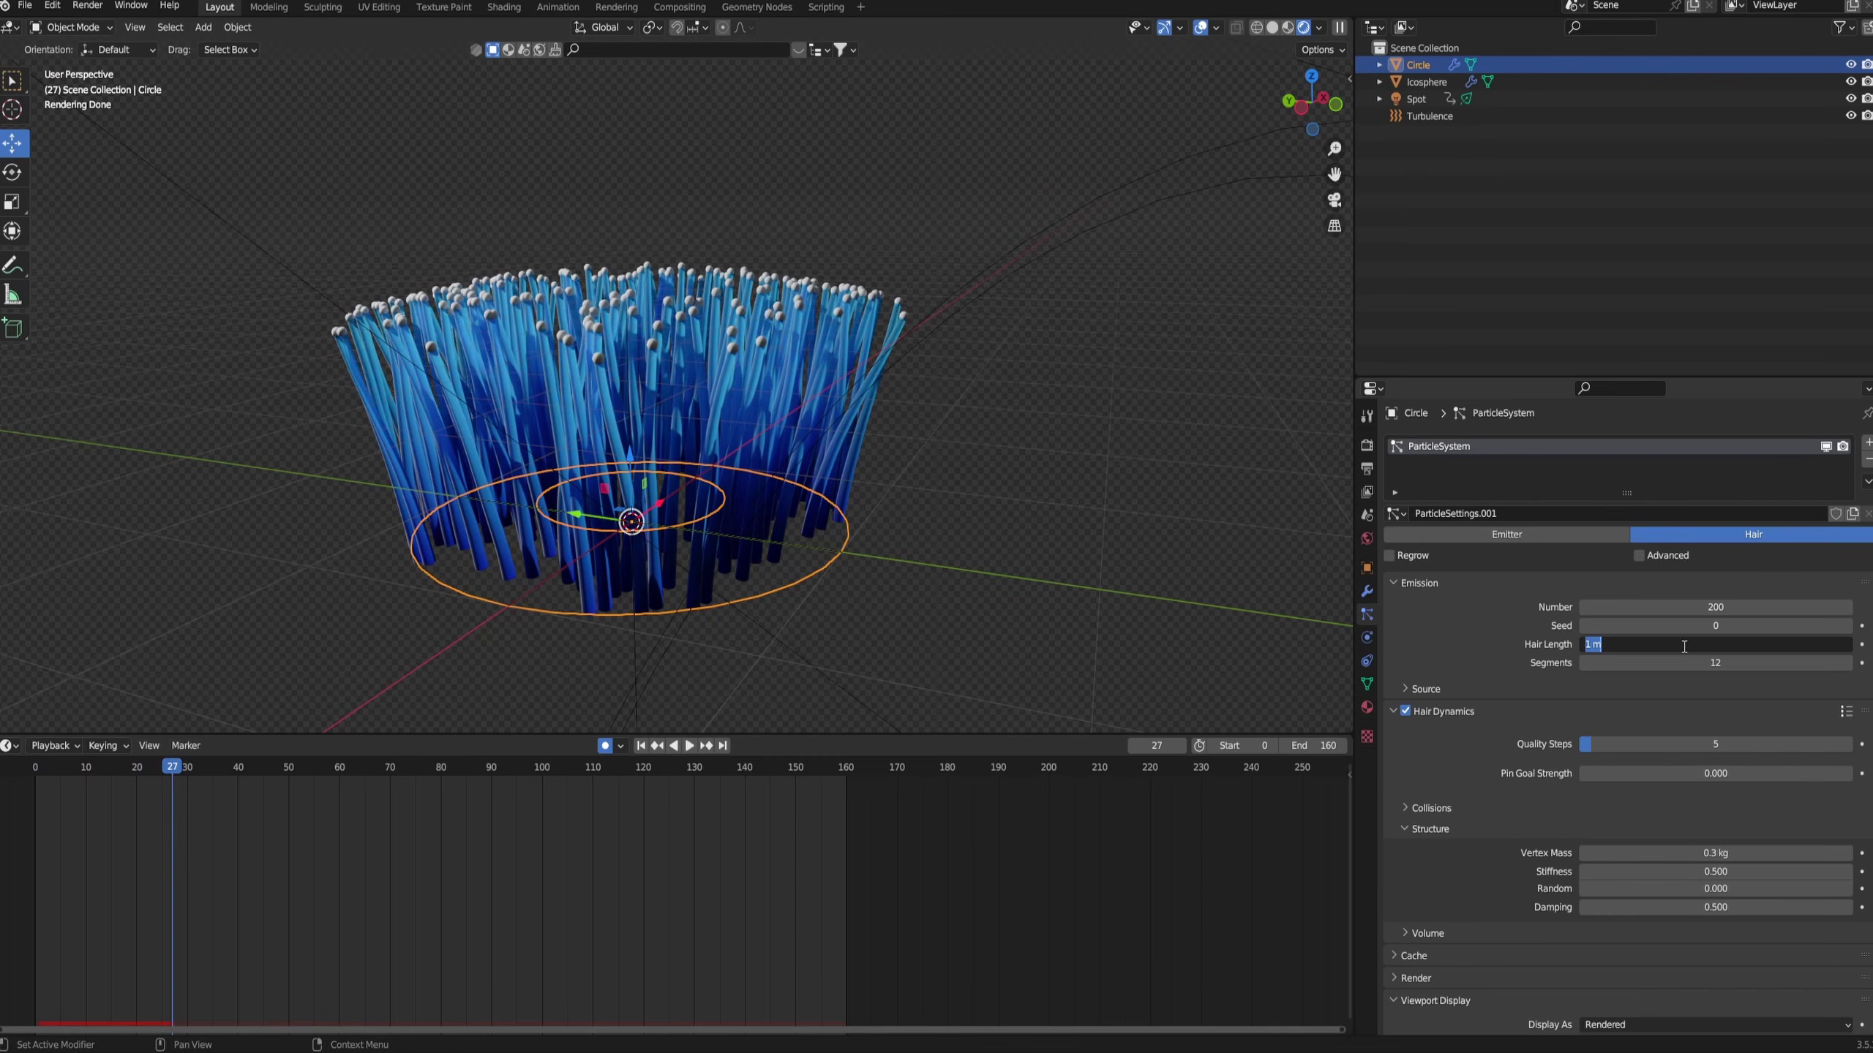
# - Set the ring's Hair Length to 2 m and replay the simulation from the first frame
pyautogui.press('Return')
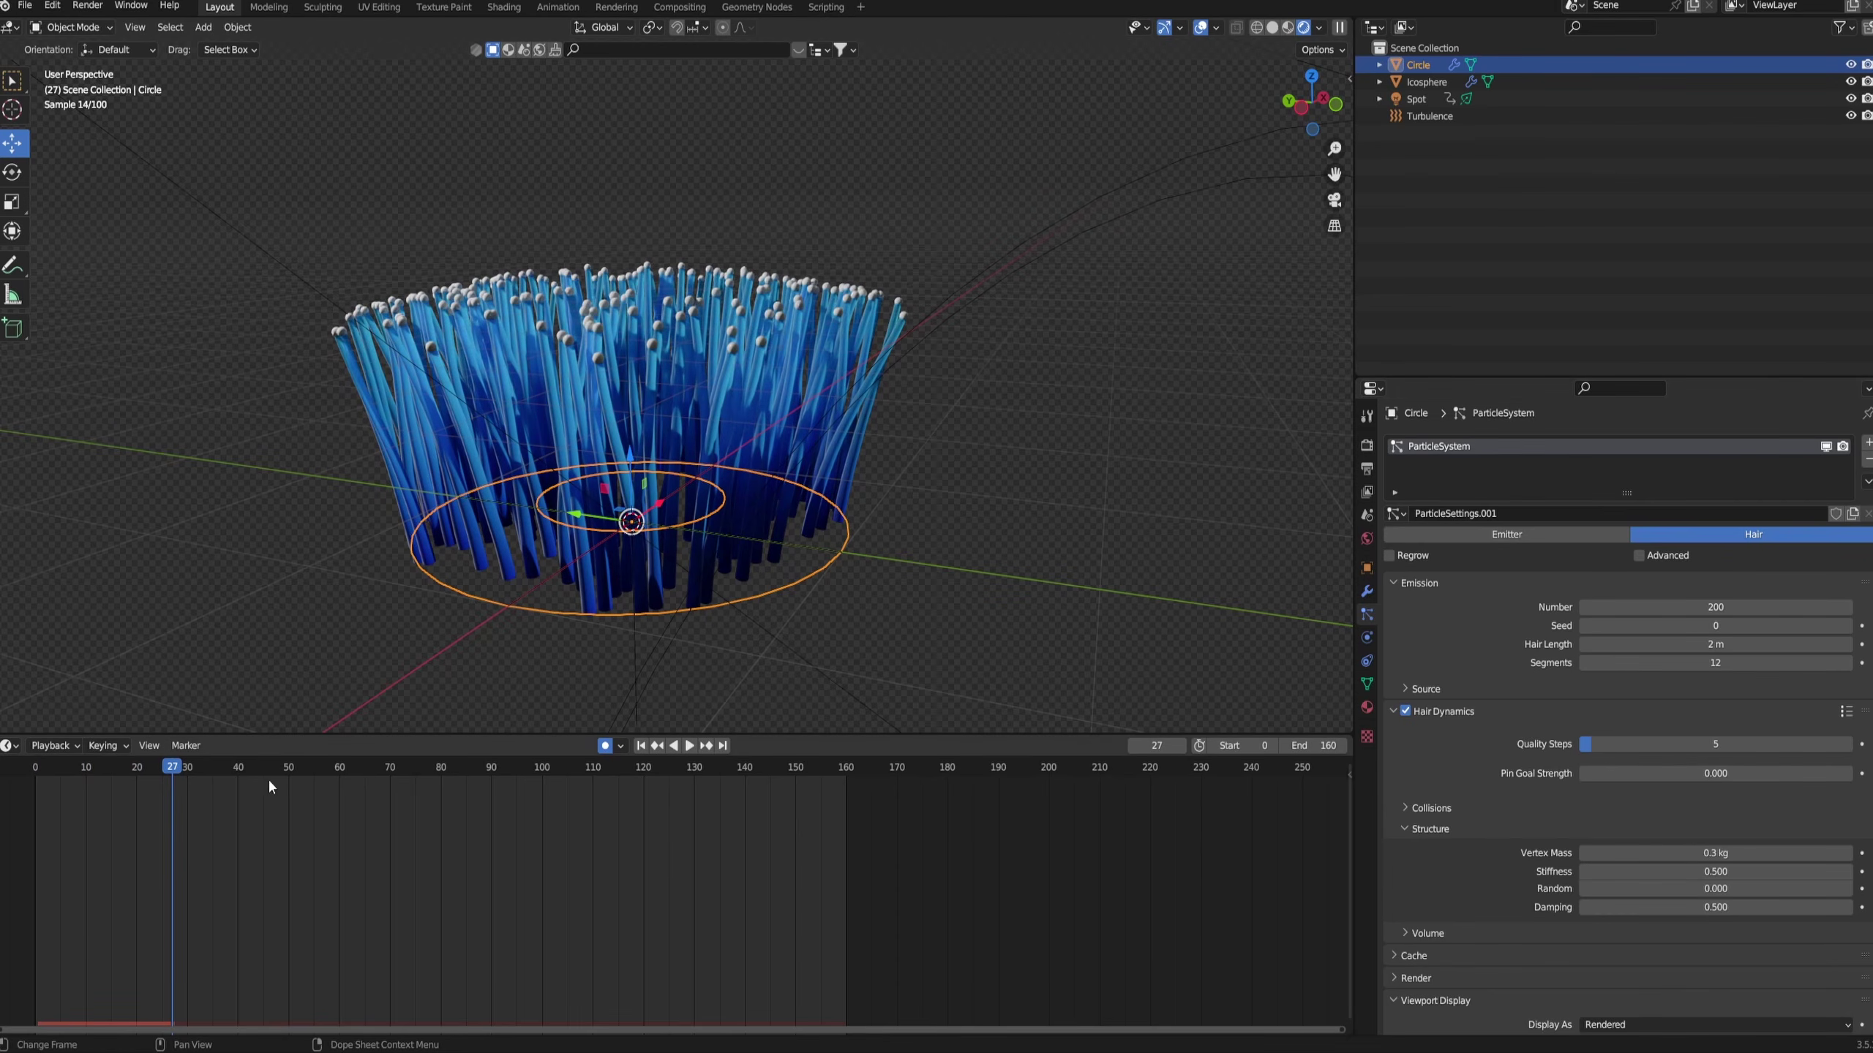
pyautogui.moveTo(48, 763); pyautogui.dragTo(31, 771)
pyautogui.press('space')
pyautogui.scroll(-2, 884, 561)
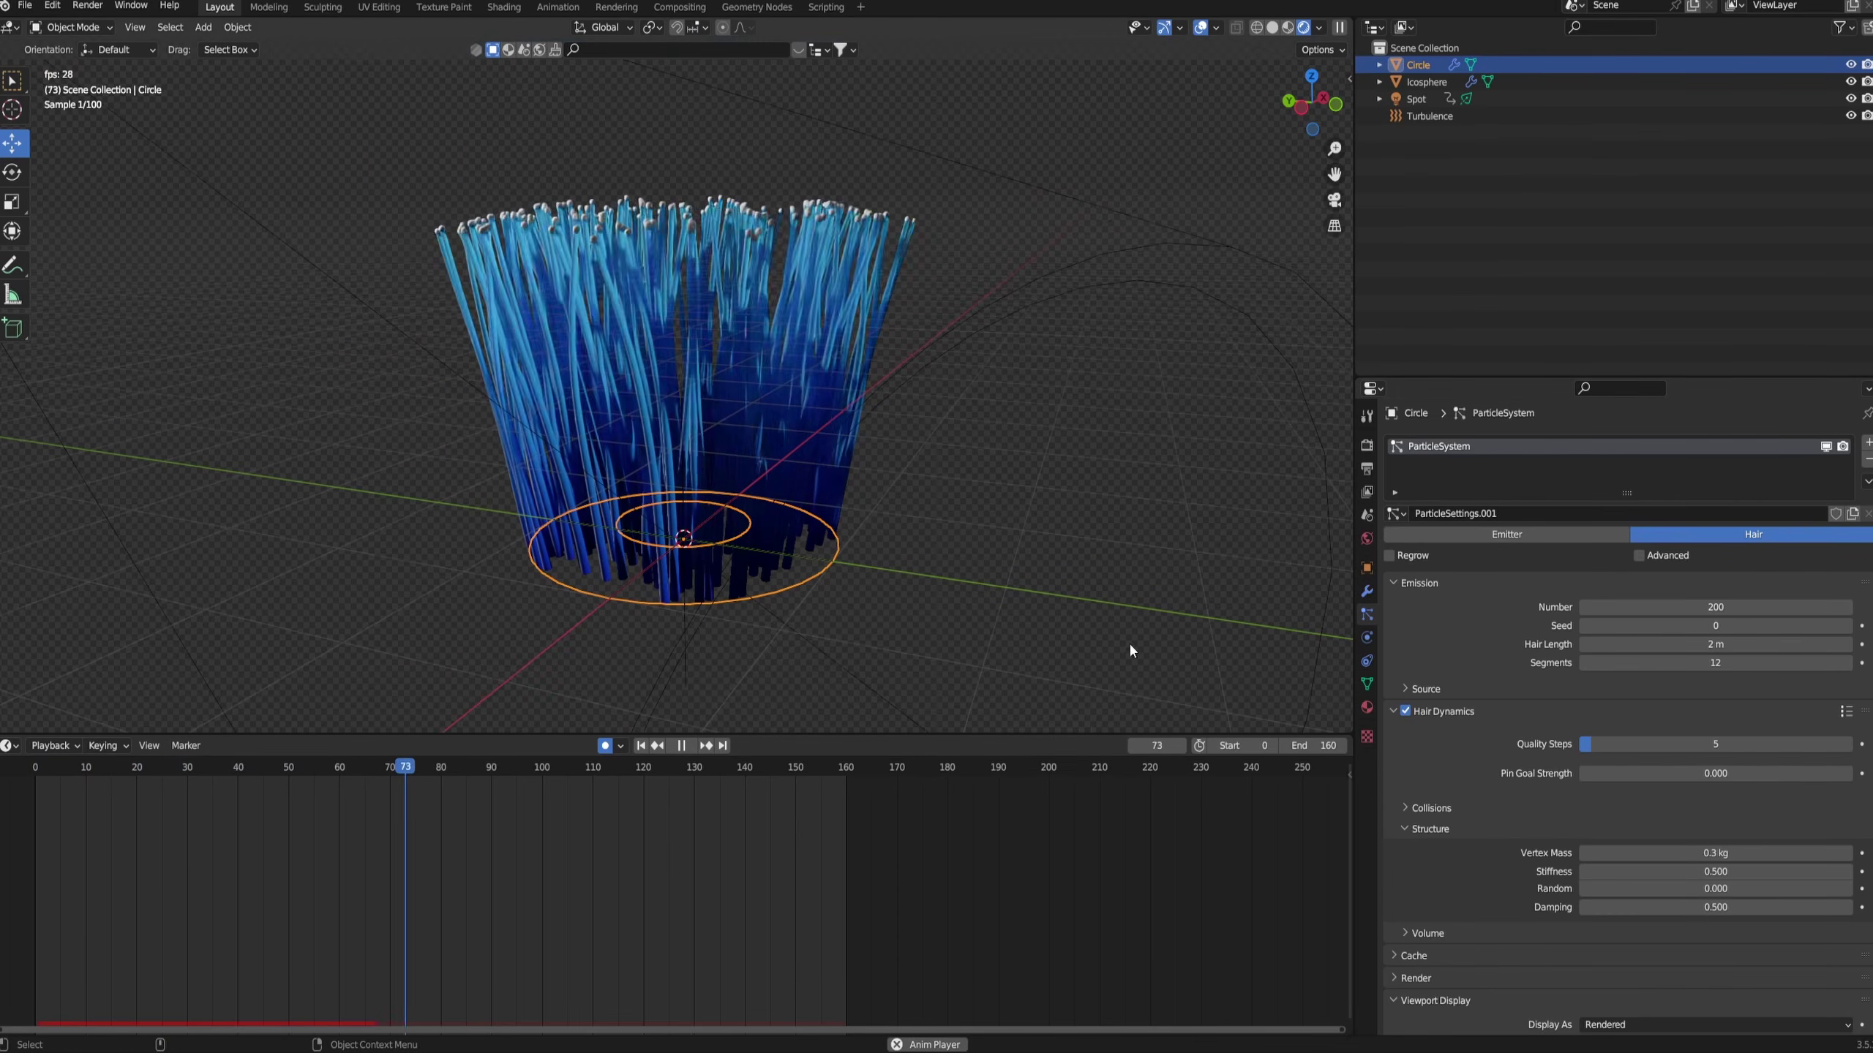
pyautogui.press('space')
pyautogui.press('space')
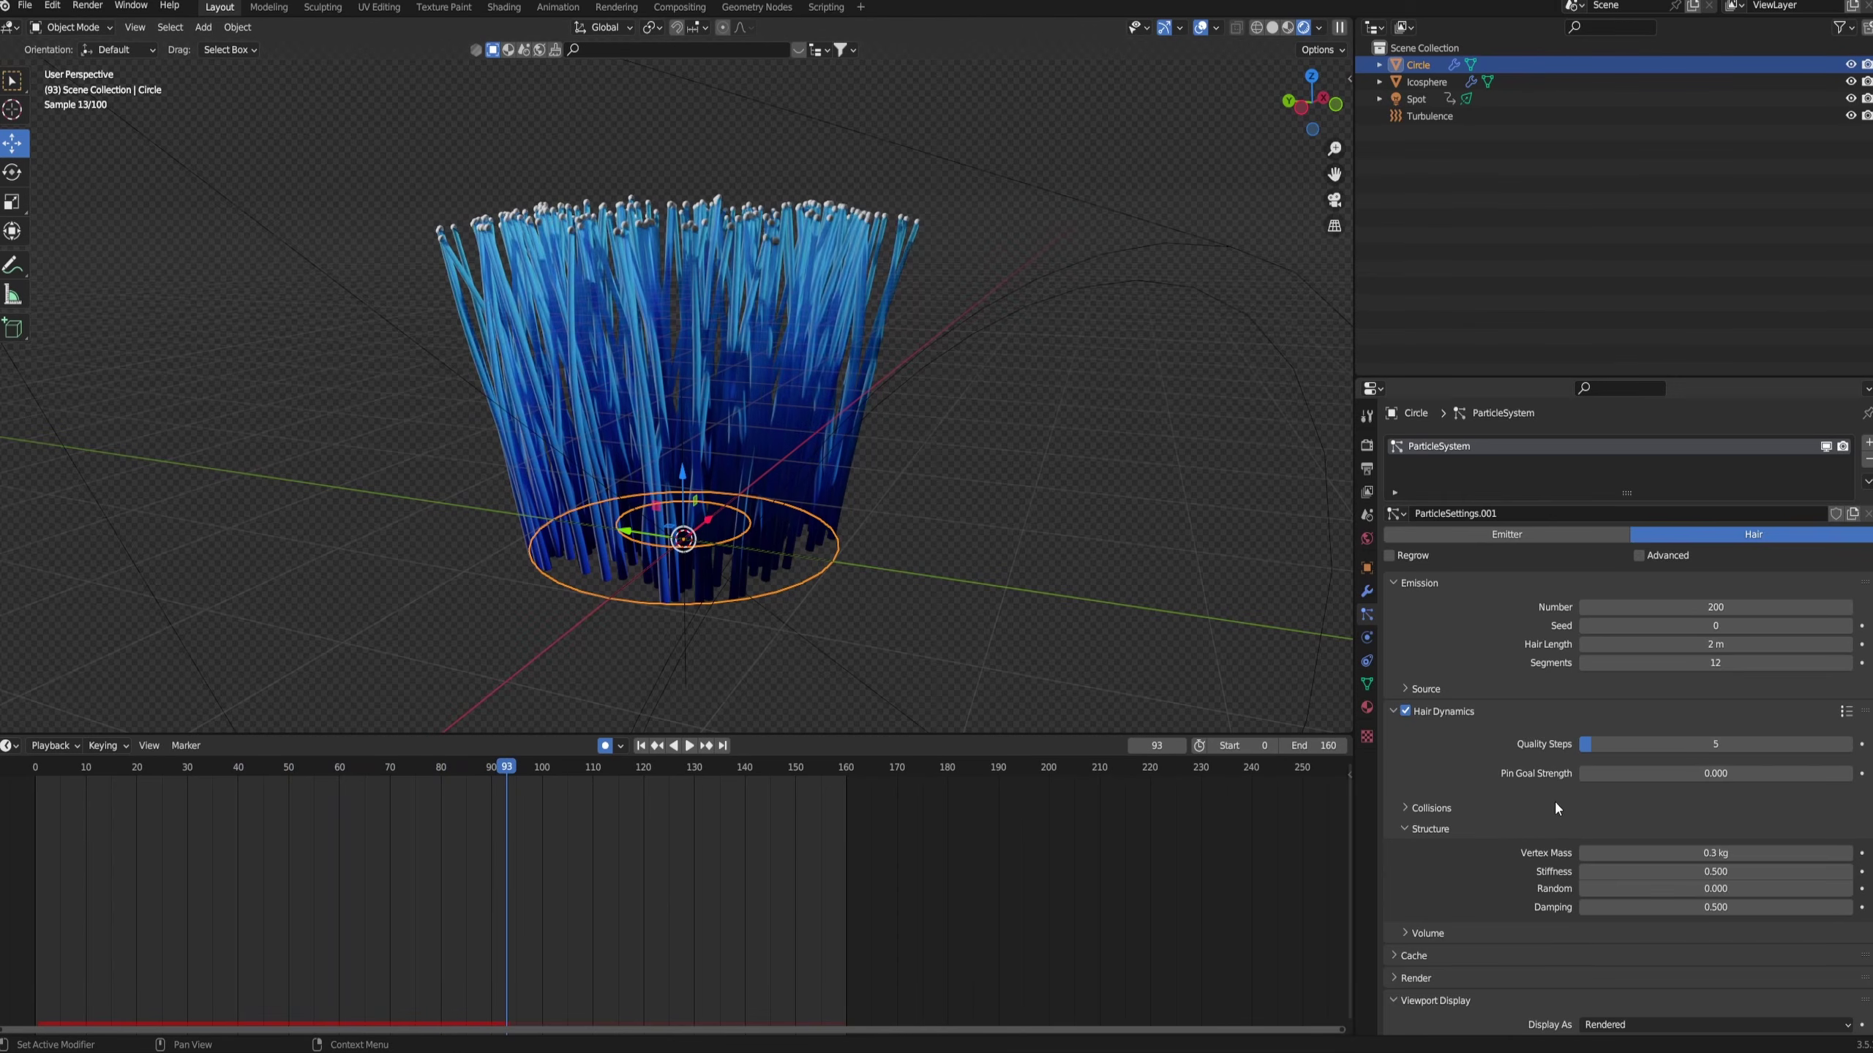
# - Set the Gravity field weight of the ring's hair particles to 0.3
pyautogui.scroll(-10, 1553, 799)
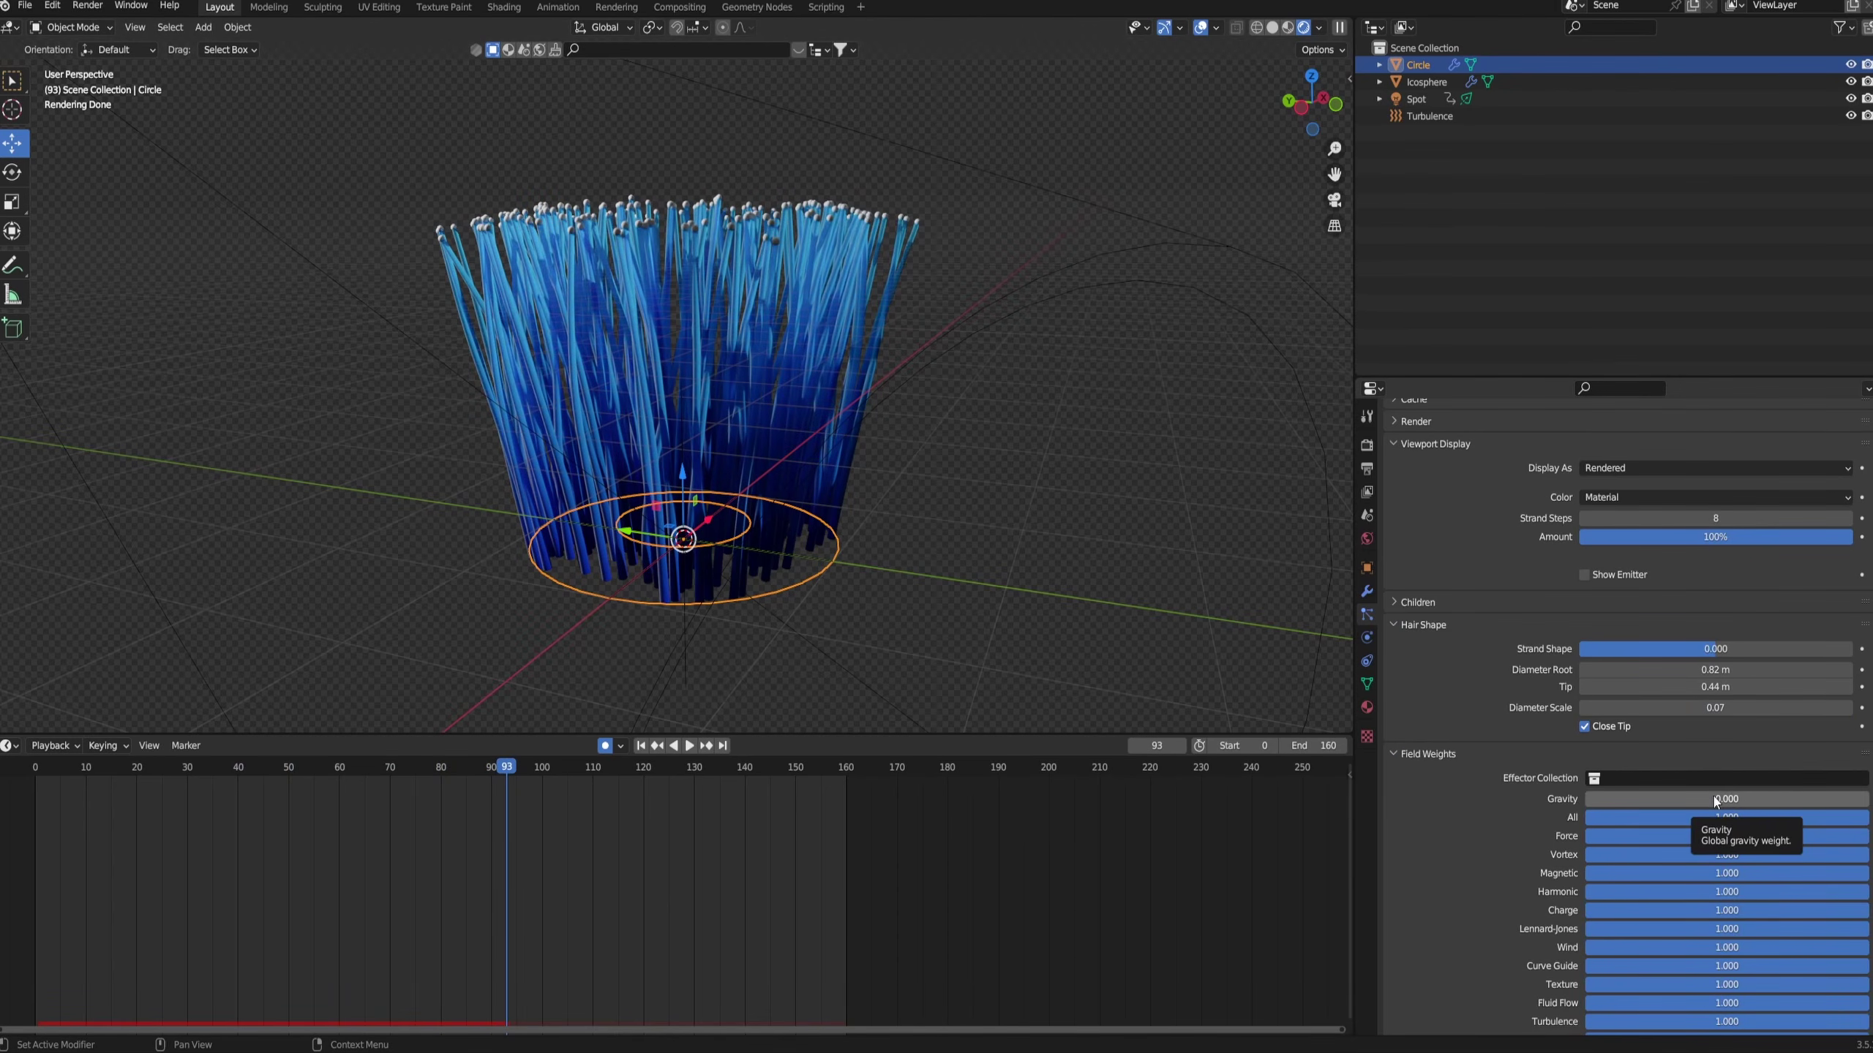
pyautogui.click(1659, 798)
pyautogui.write('0.3')
pyautogui.press('Return')
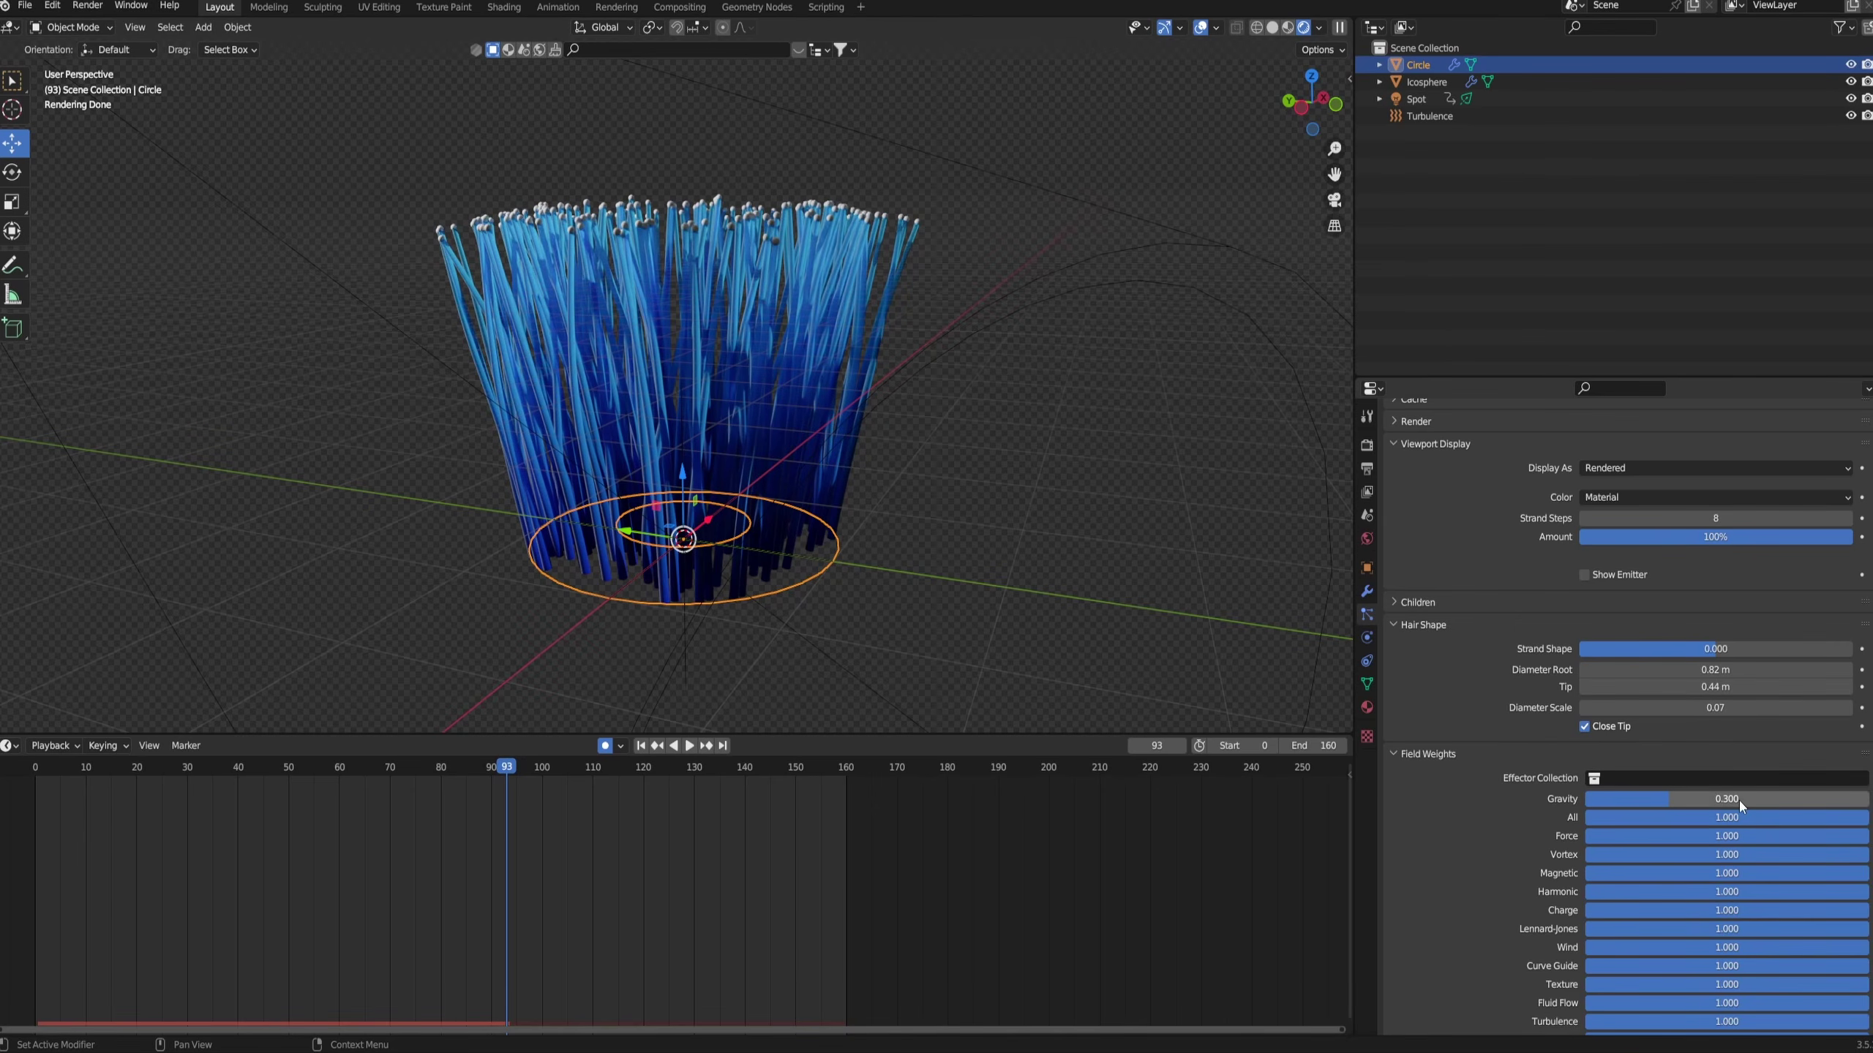
# - Set the hair's Gravity field weight to 0.25 and replay the simulation from the first frame
pyautogui.click(1706, 799)
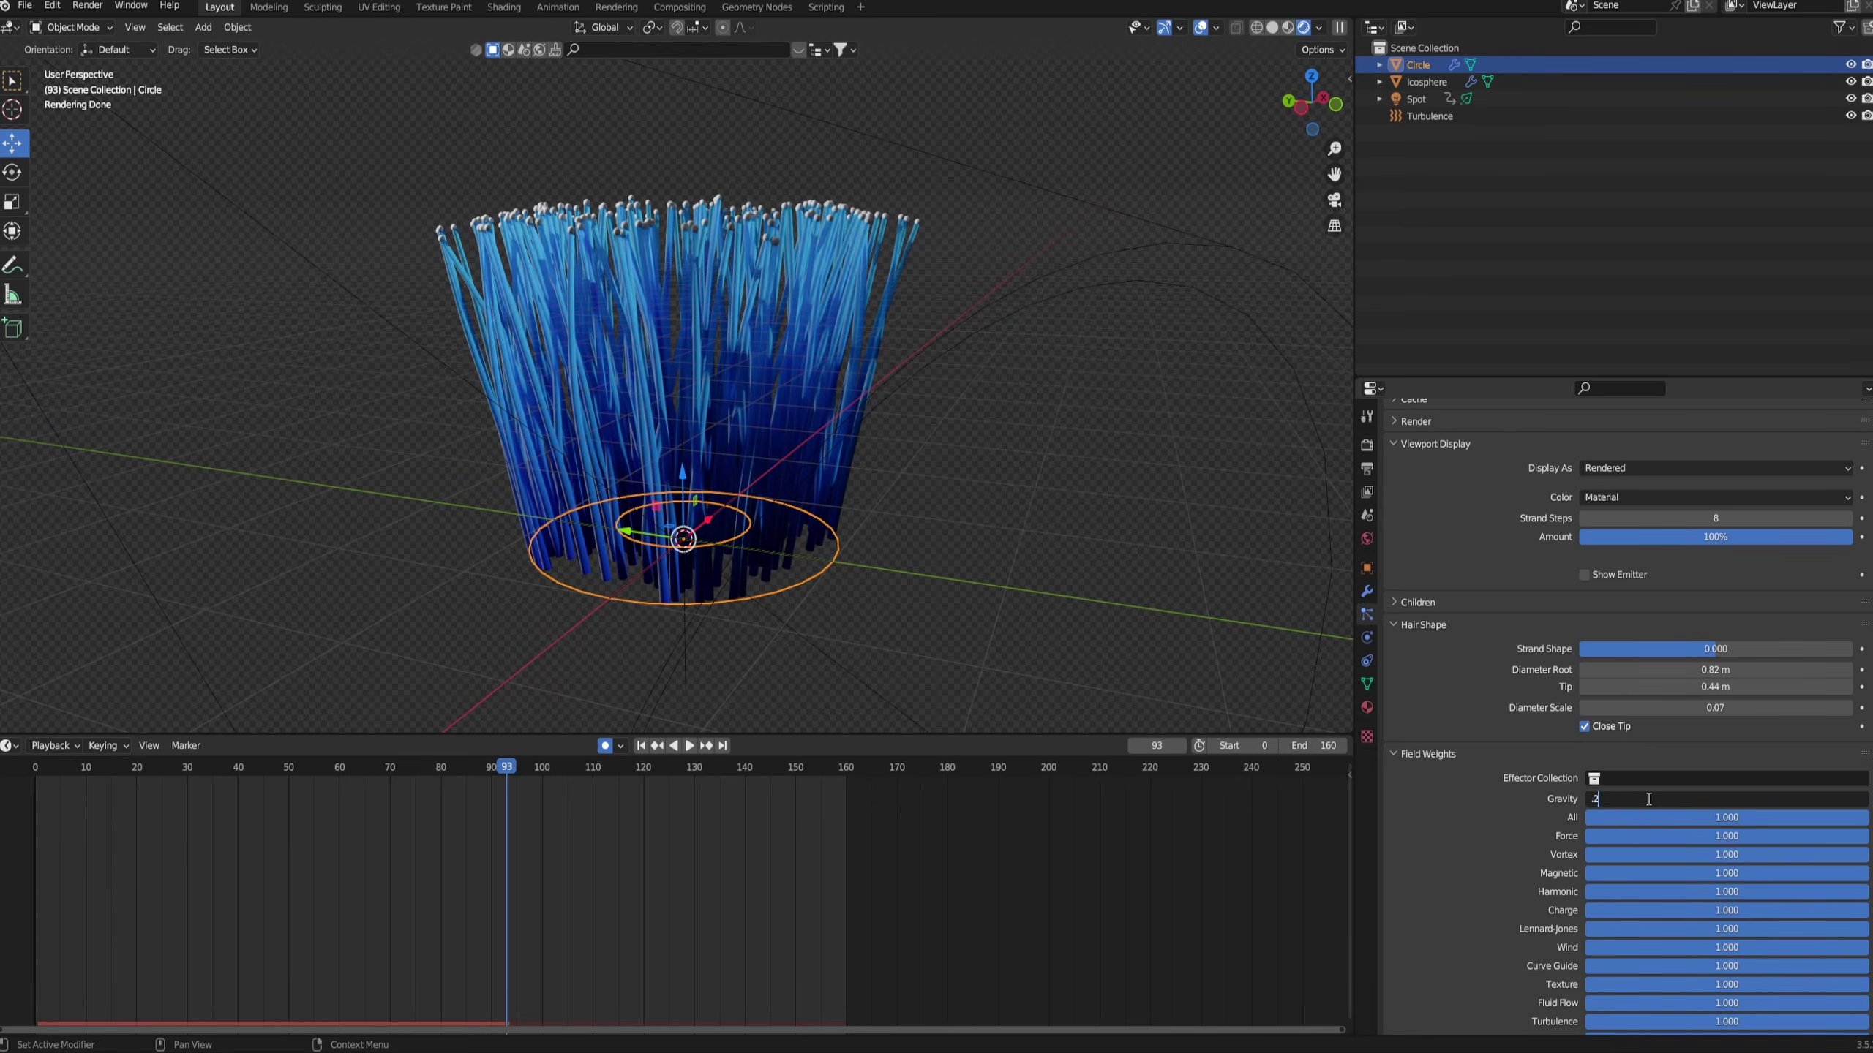
pyautogui.click(27, 775)
pyautogui.press('space')
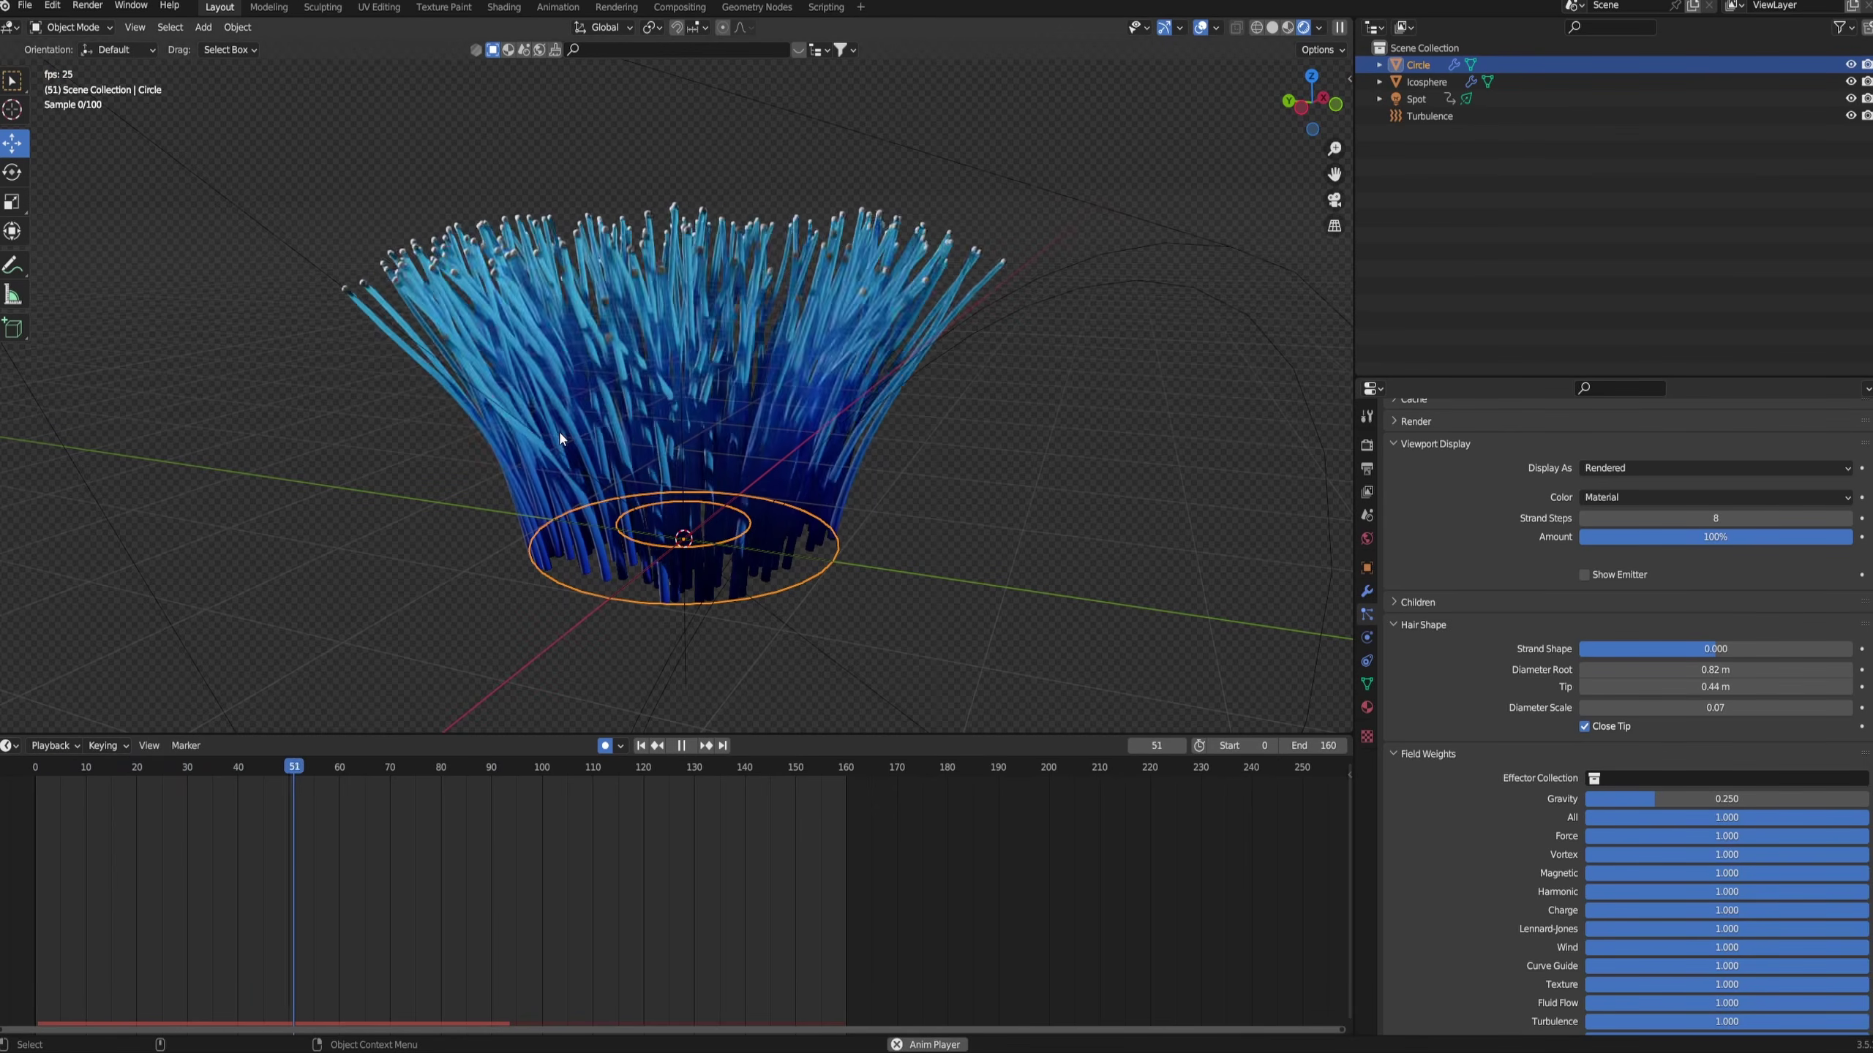
pyautogui.moveTo(559, 430); pyautogui.dragTo(848, 442, button='middle')
pyautogui.press('space')
# - Inspect the drooping strands, set the hair dynamics Pin Goal Strength to 0.8, and replay the simulation
pyautogui.scroll(8, 1716, 717)
pyautogui.scroll(5, 1716, 726)
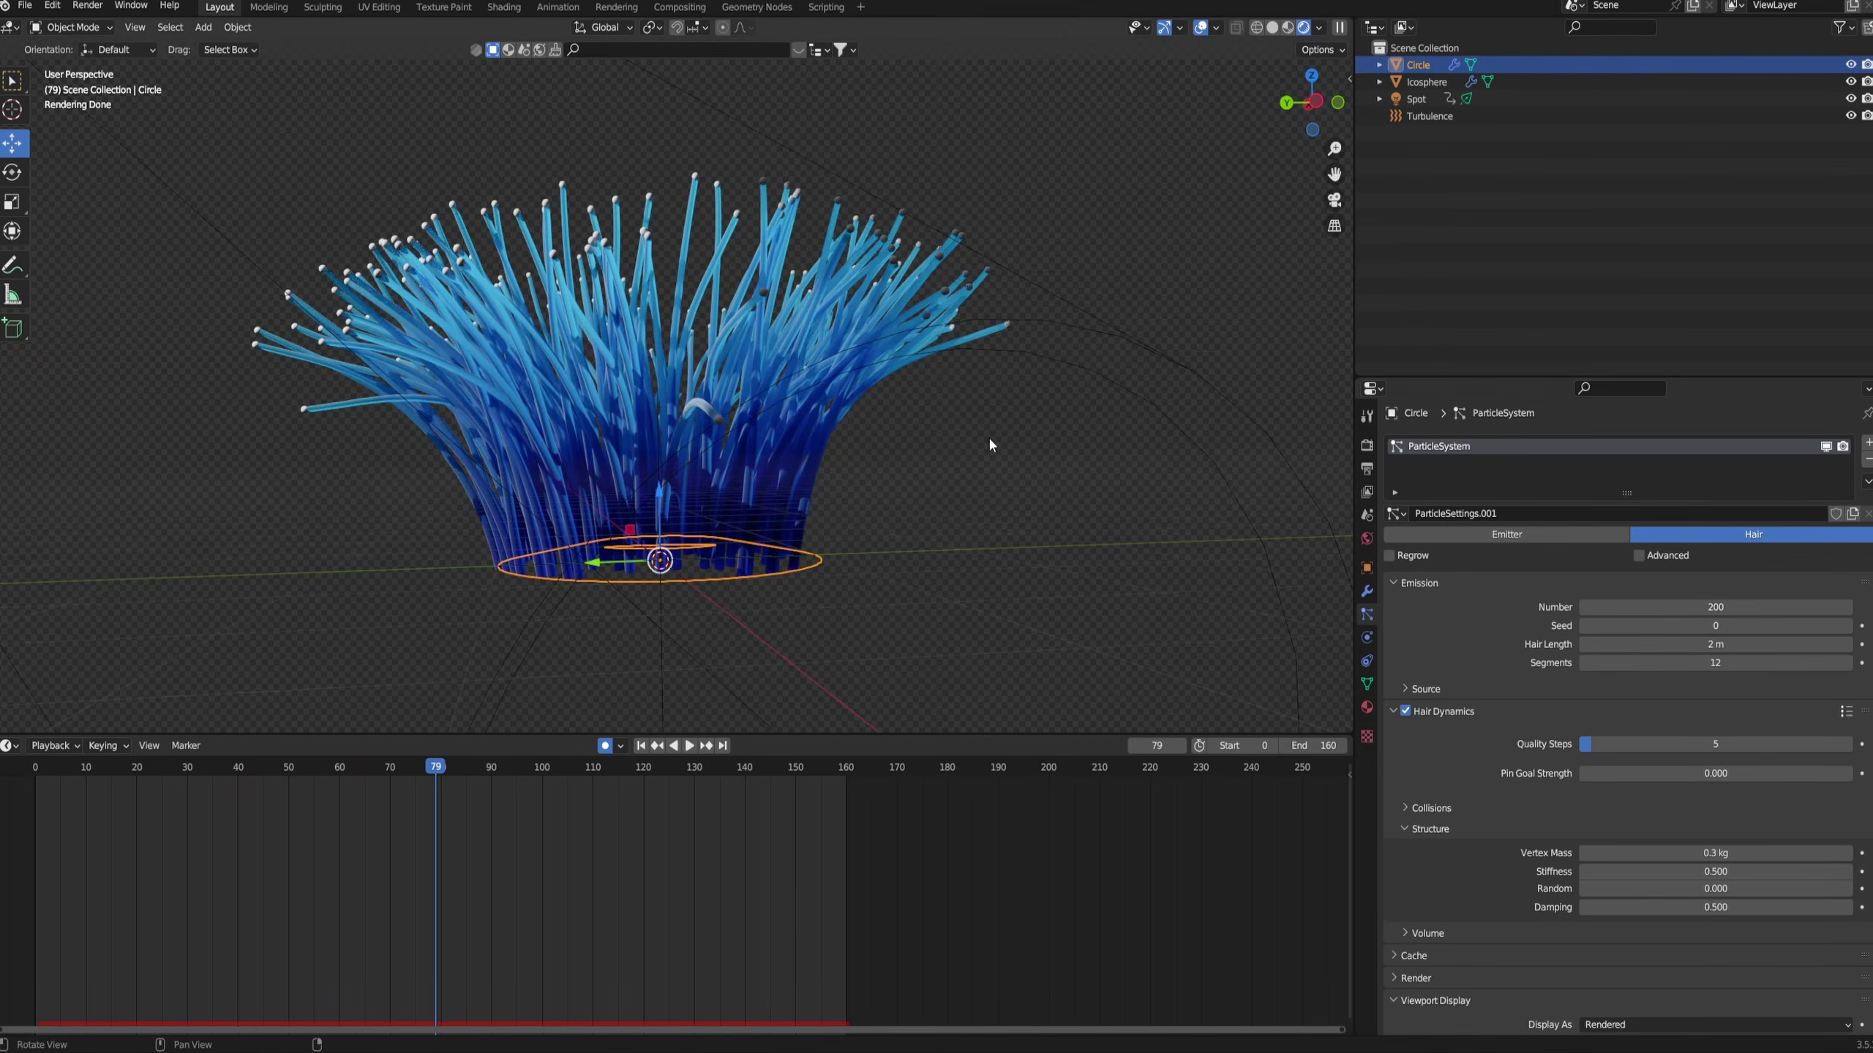
pyautogui.scroll(3, 873, 422)
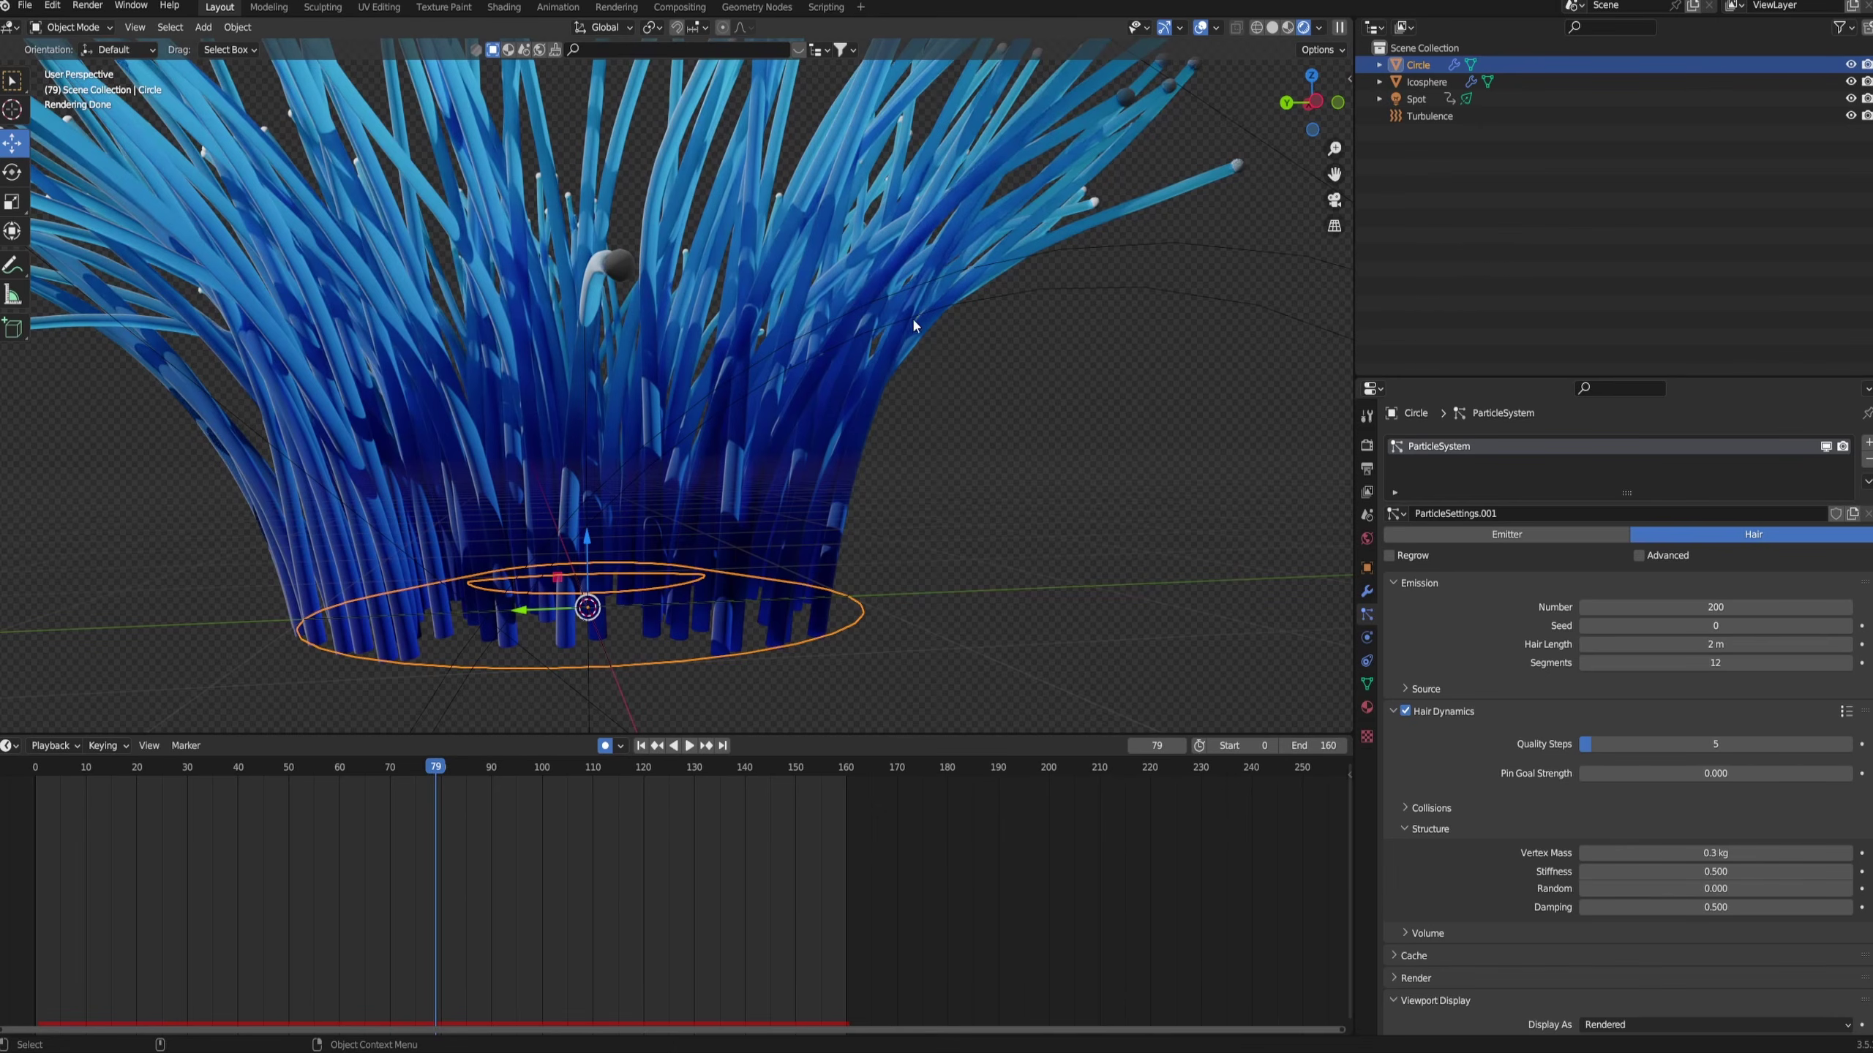
pyautogui.scroll(-5, 873, 372)
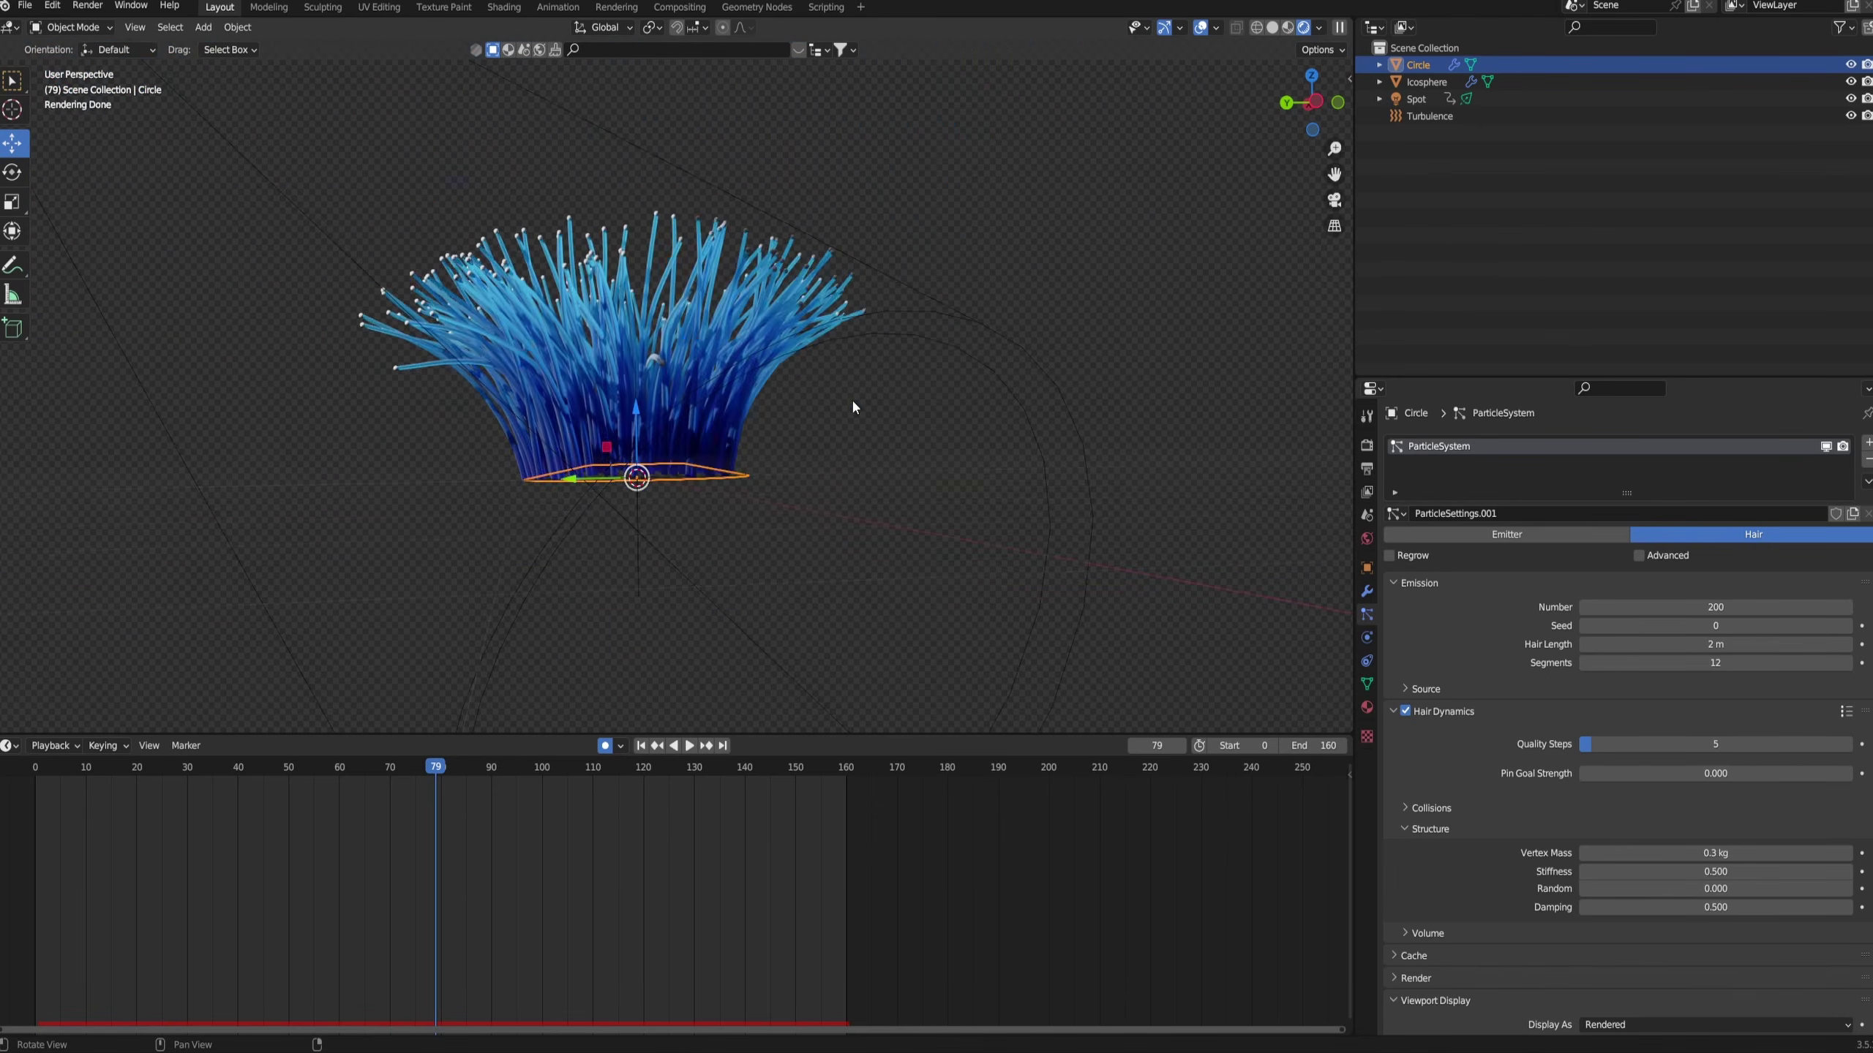
pyautogui.moveTo(853, 406); pyautogui.dragTo(725, 388, button='middle')
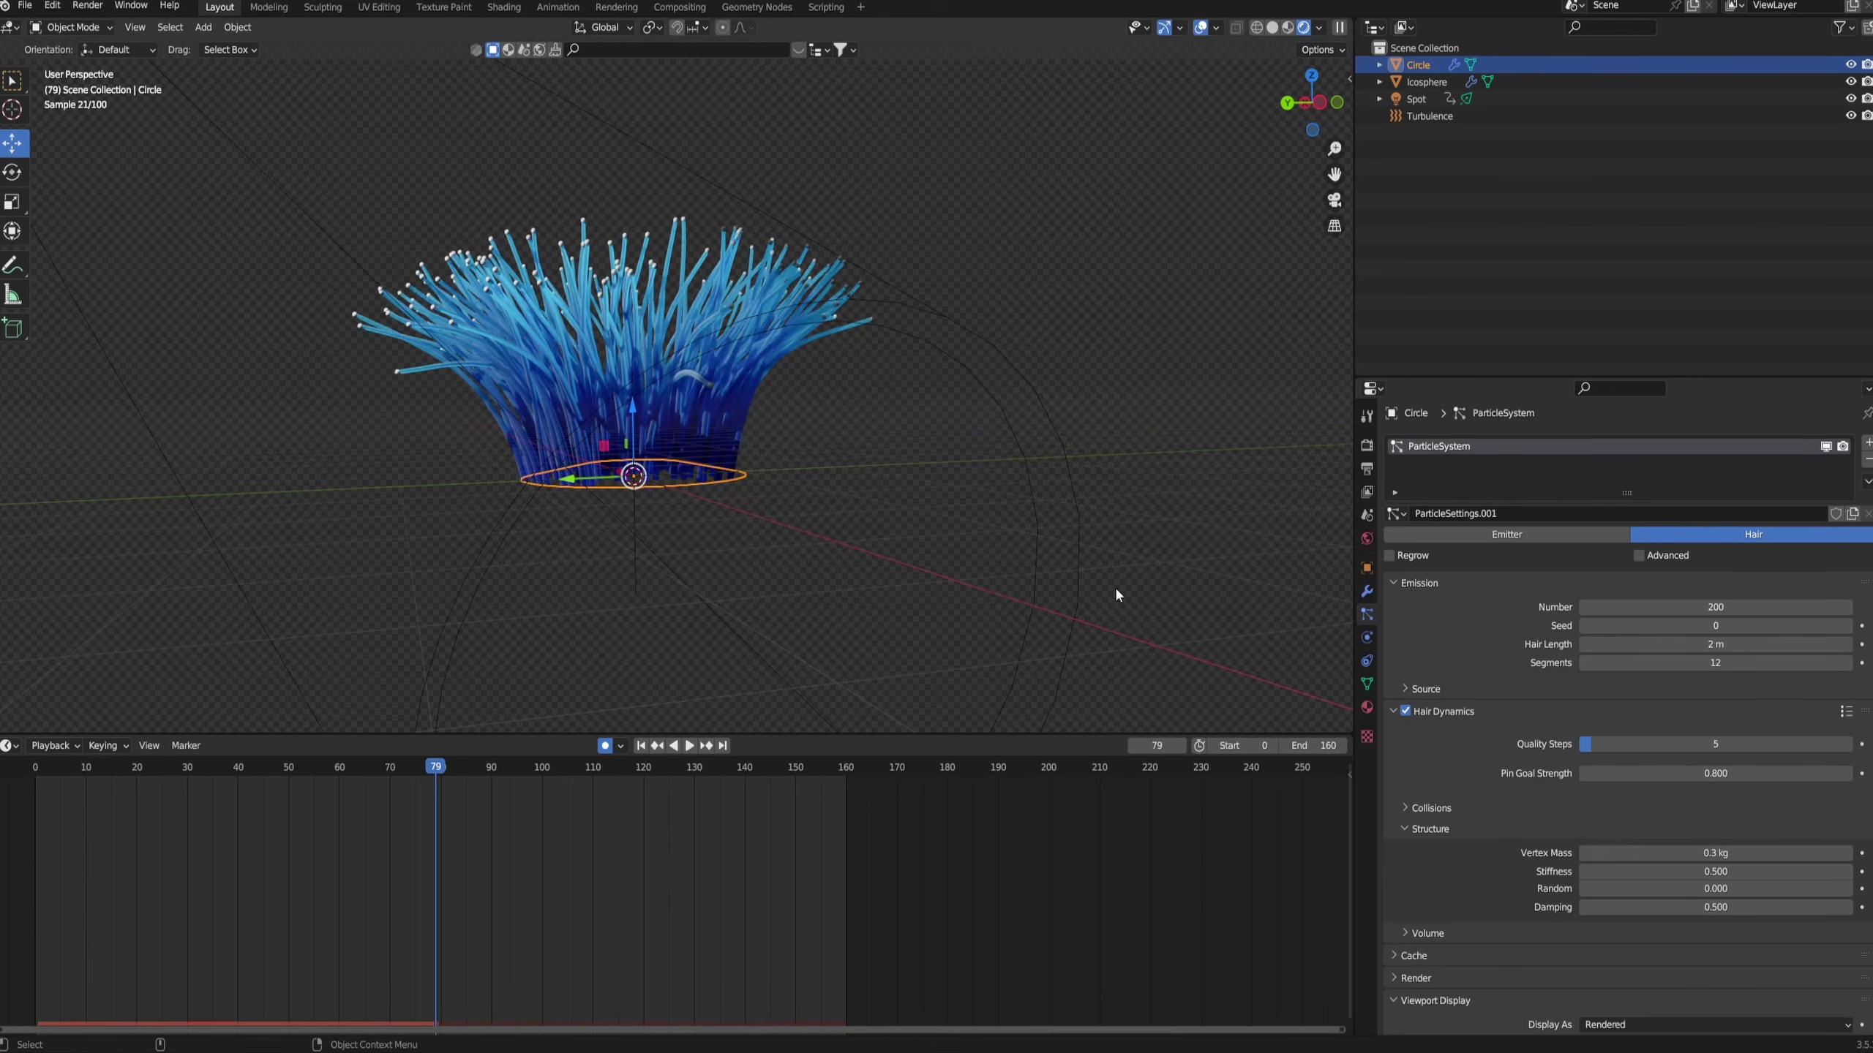
pyautogui.press('space')
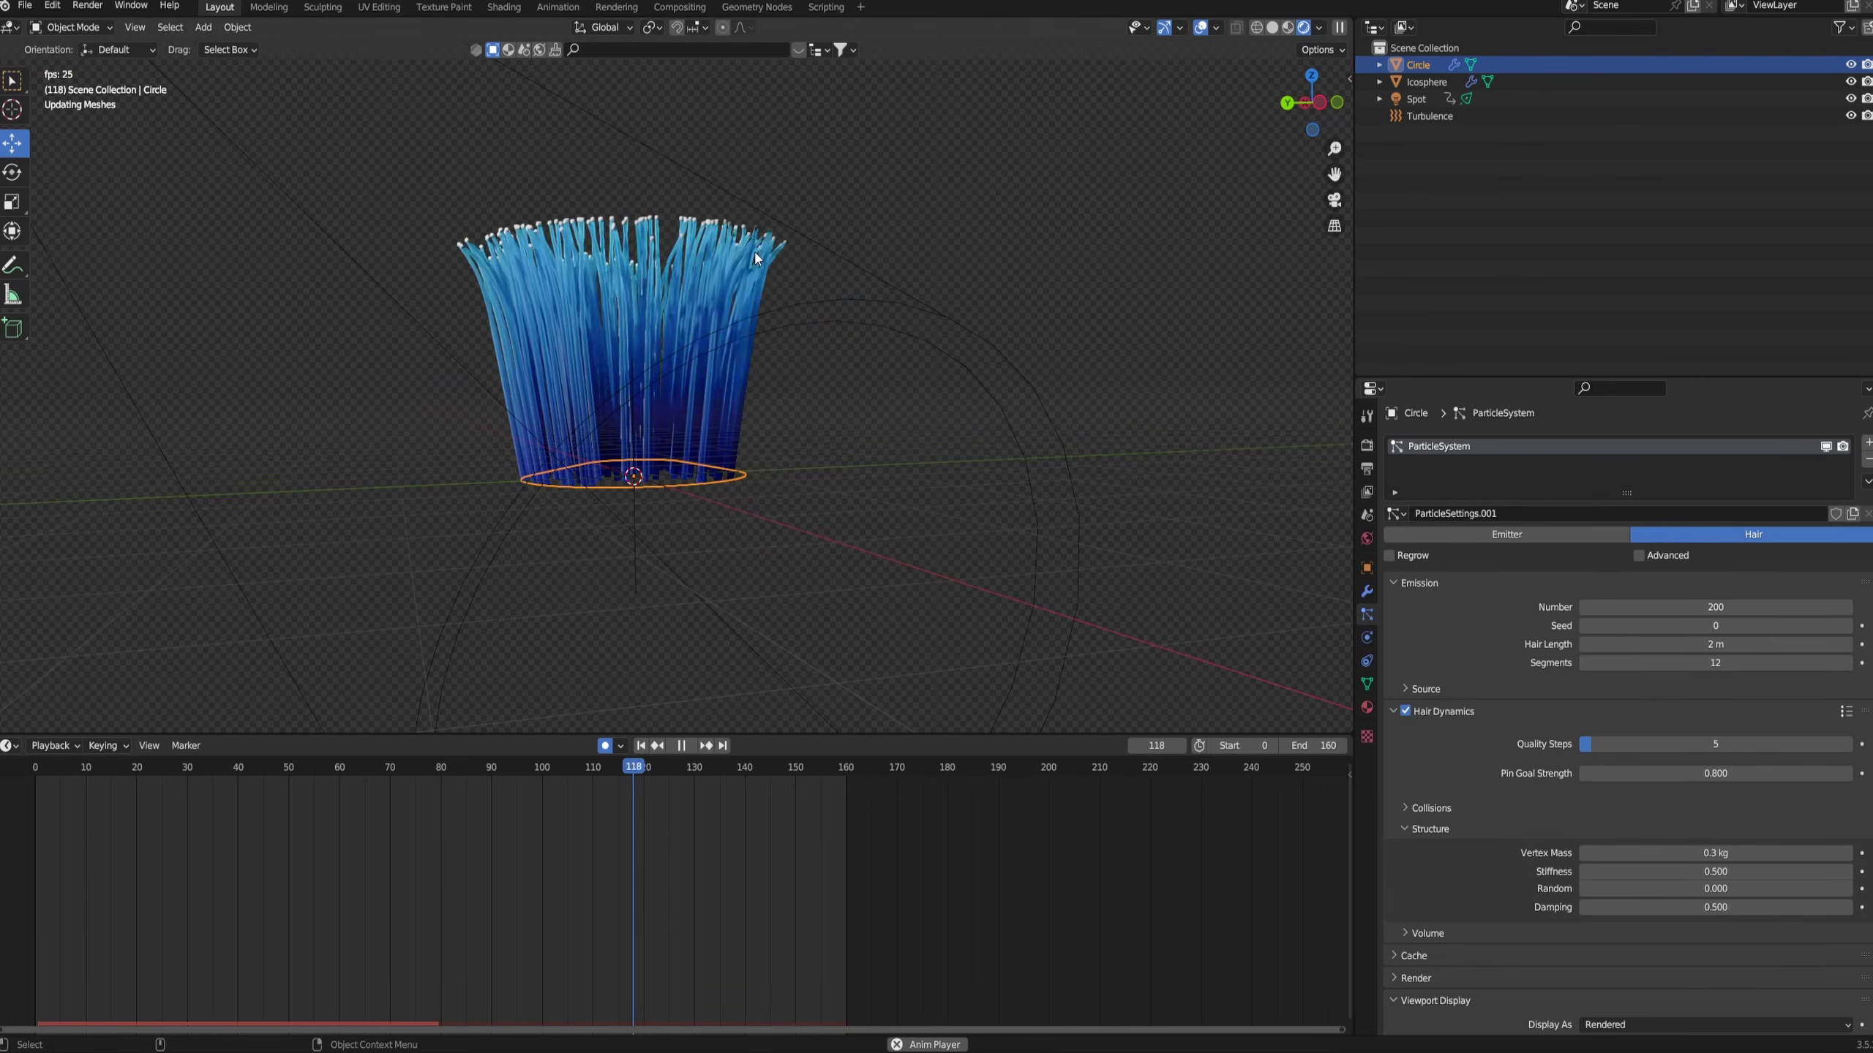
pyautogui.scroll(3, 756, 259)
pyautogui.press('space')
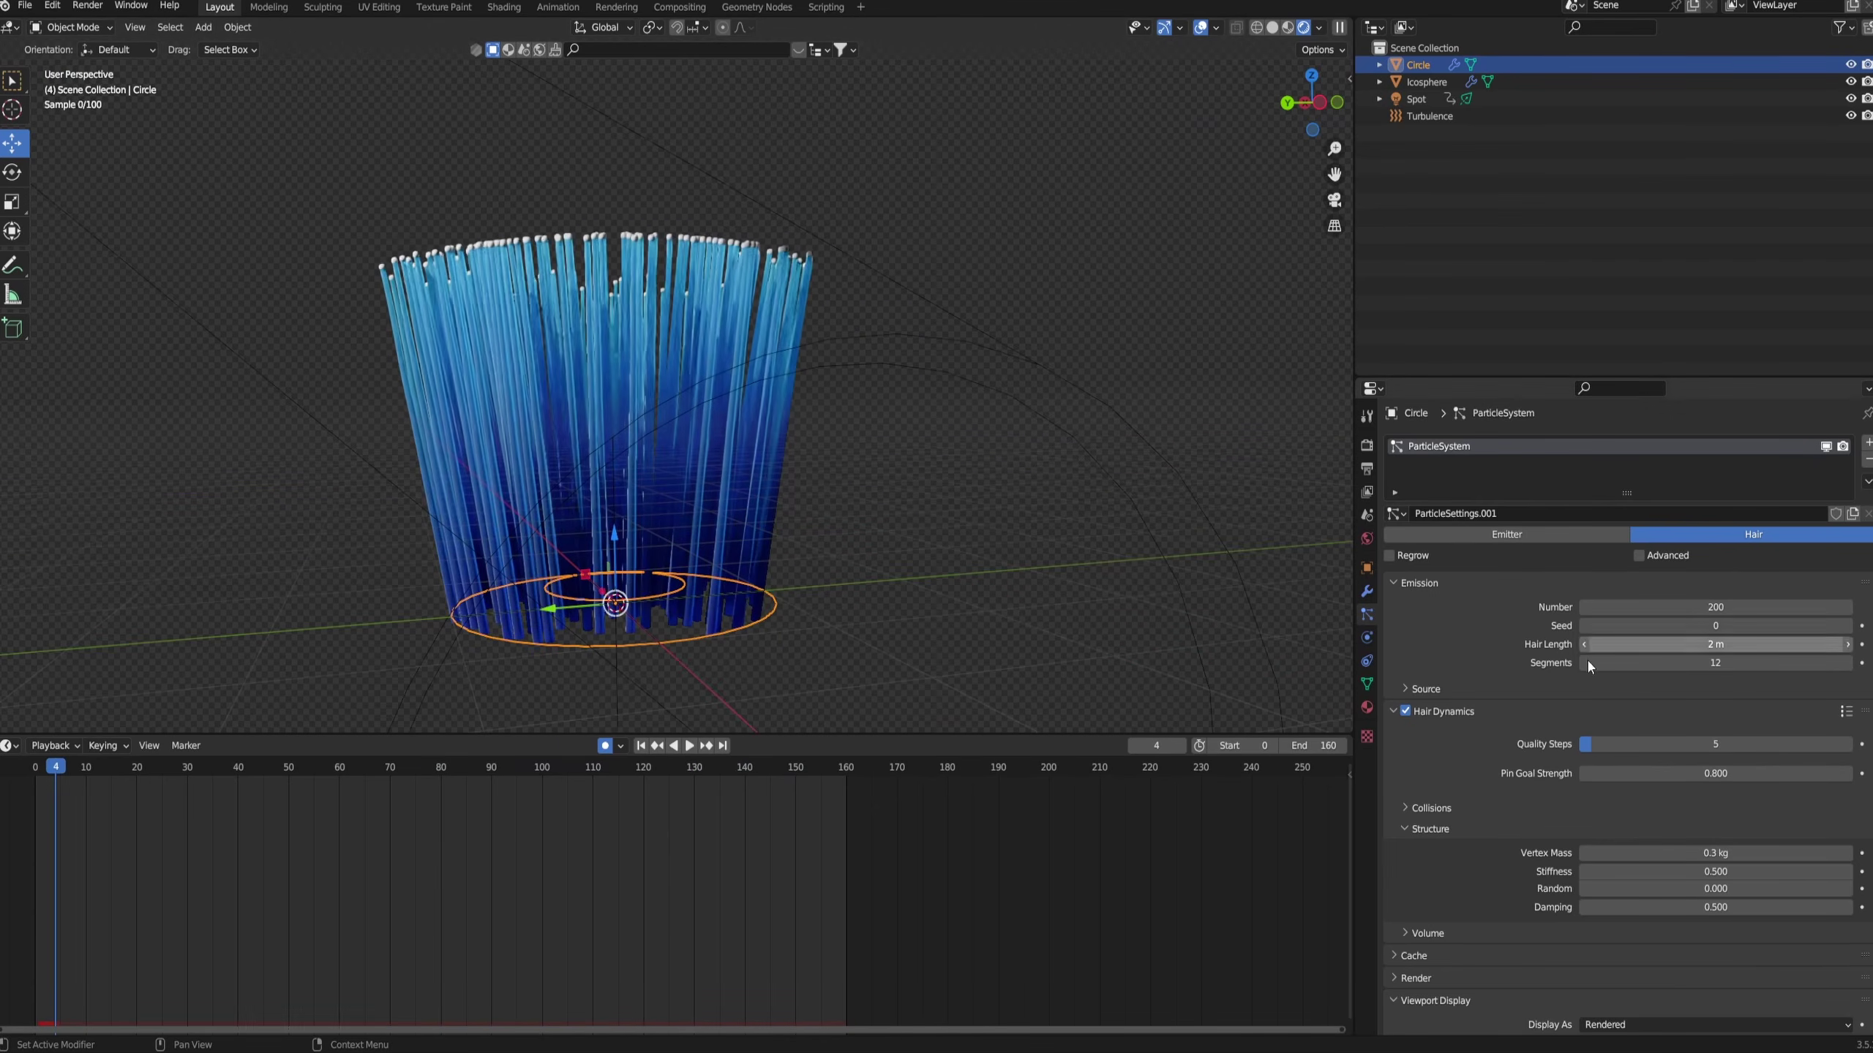
# - Set the hair dynamics Pin Goal Strength to 0.1 and replay the simulation
pyautogui.click(1632, 773)
pyautogui.write('.1')
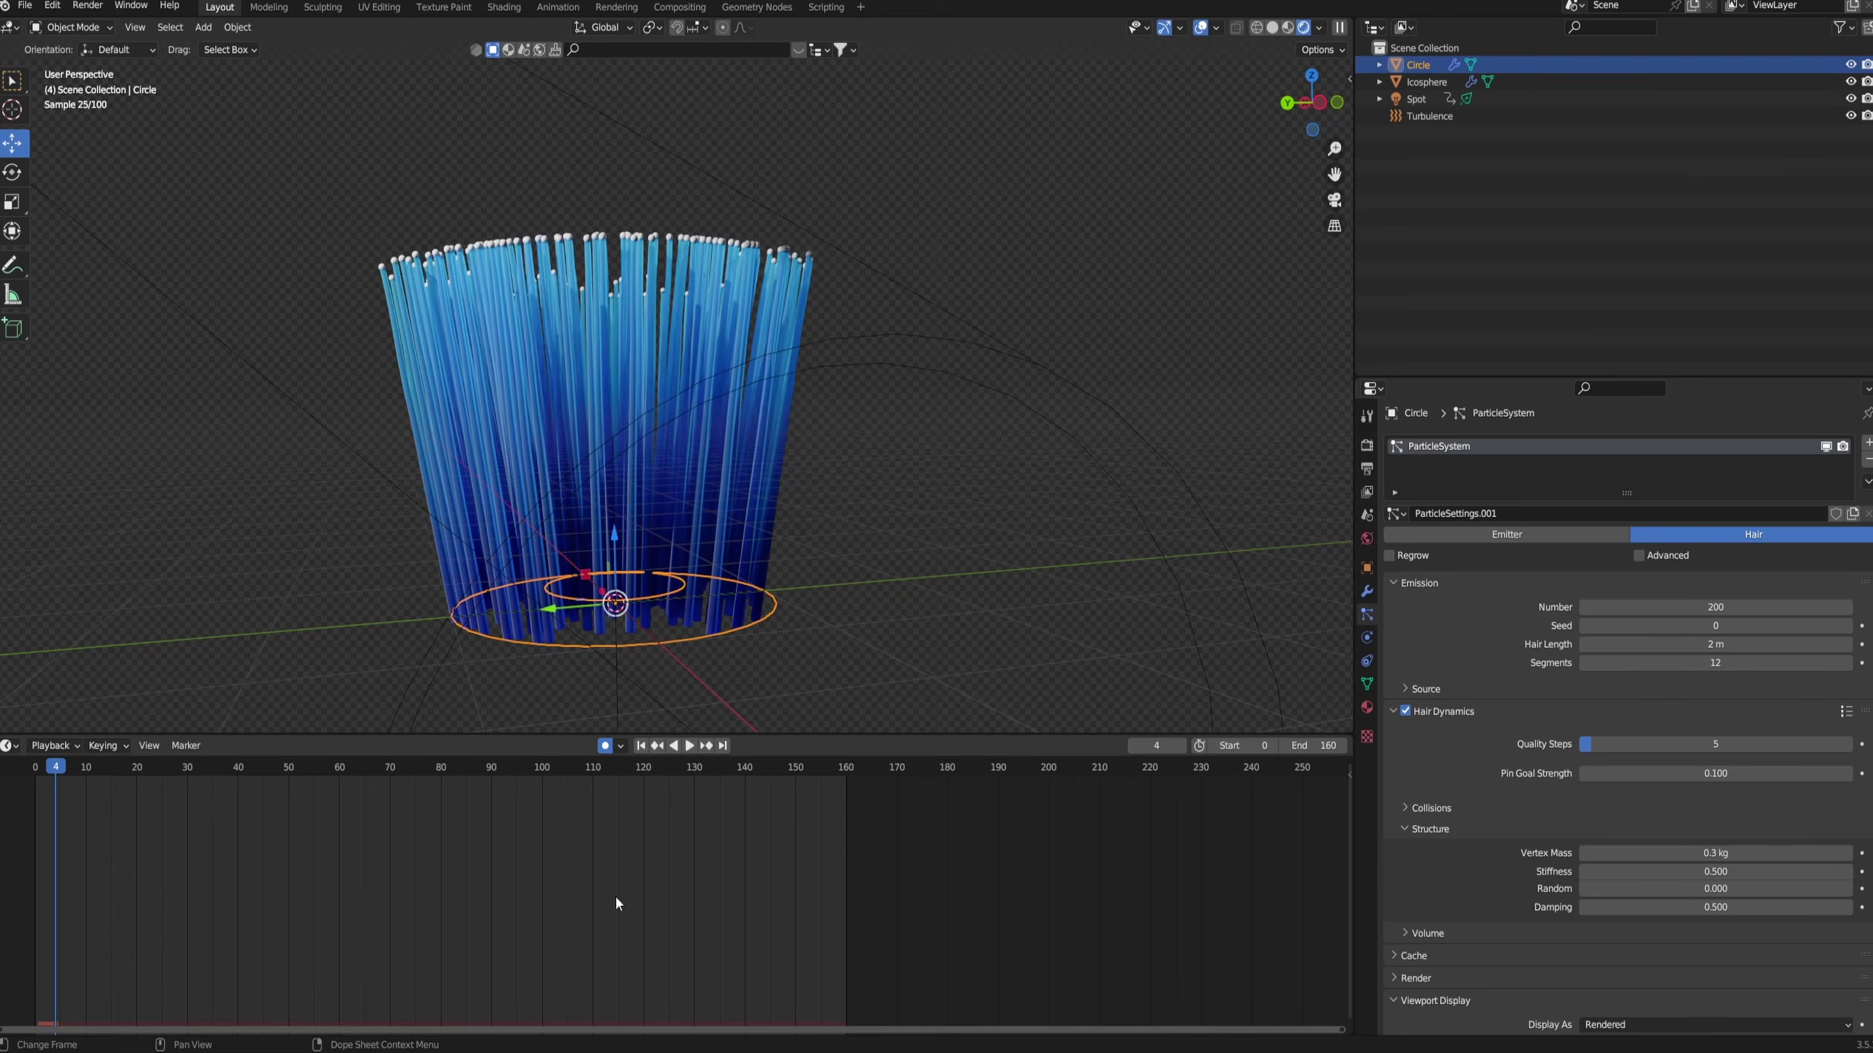
pyautogui.press('space')
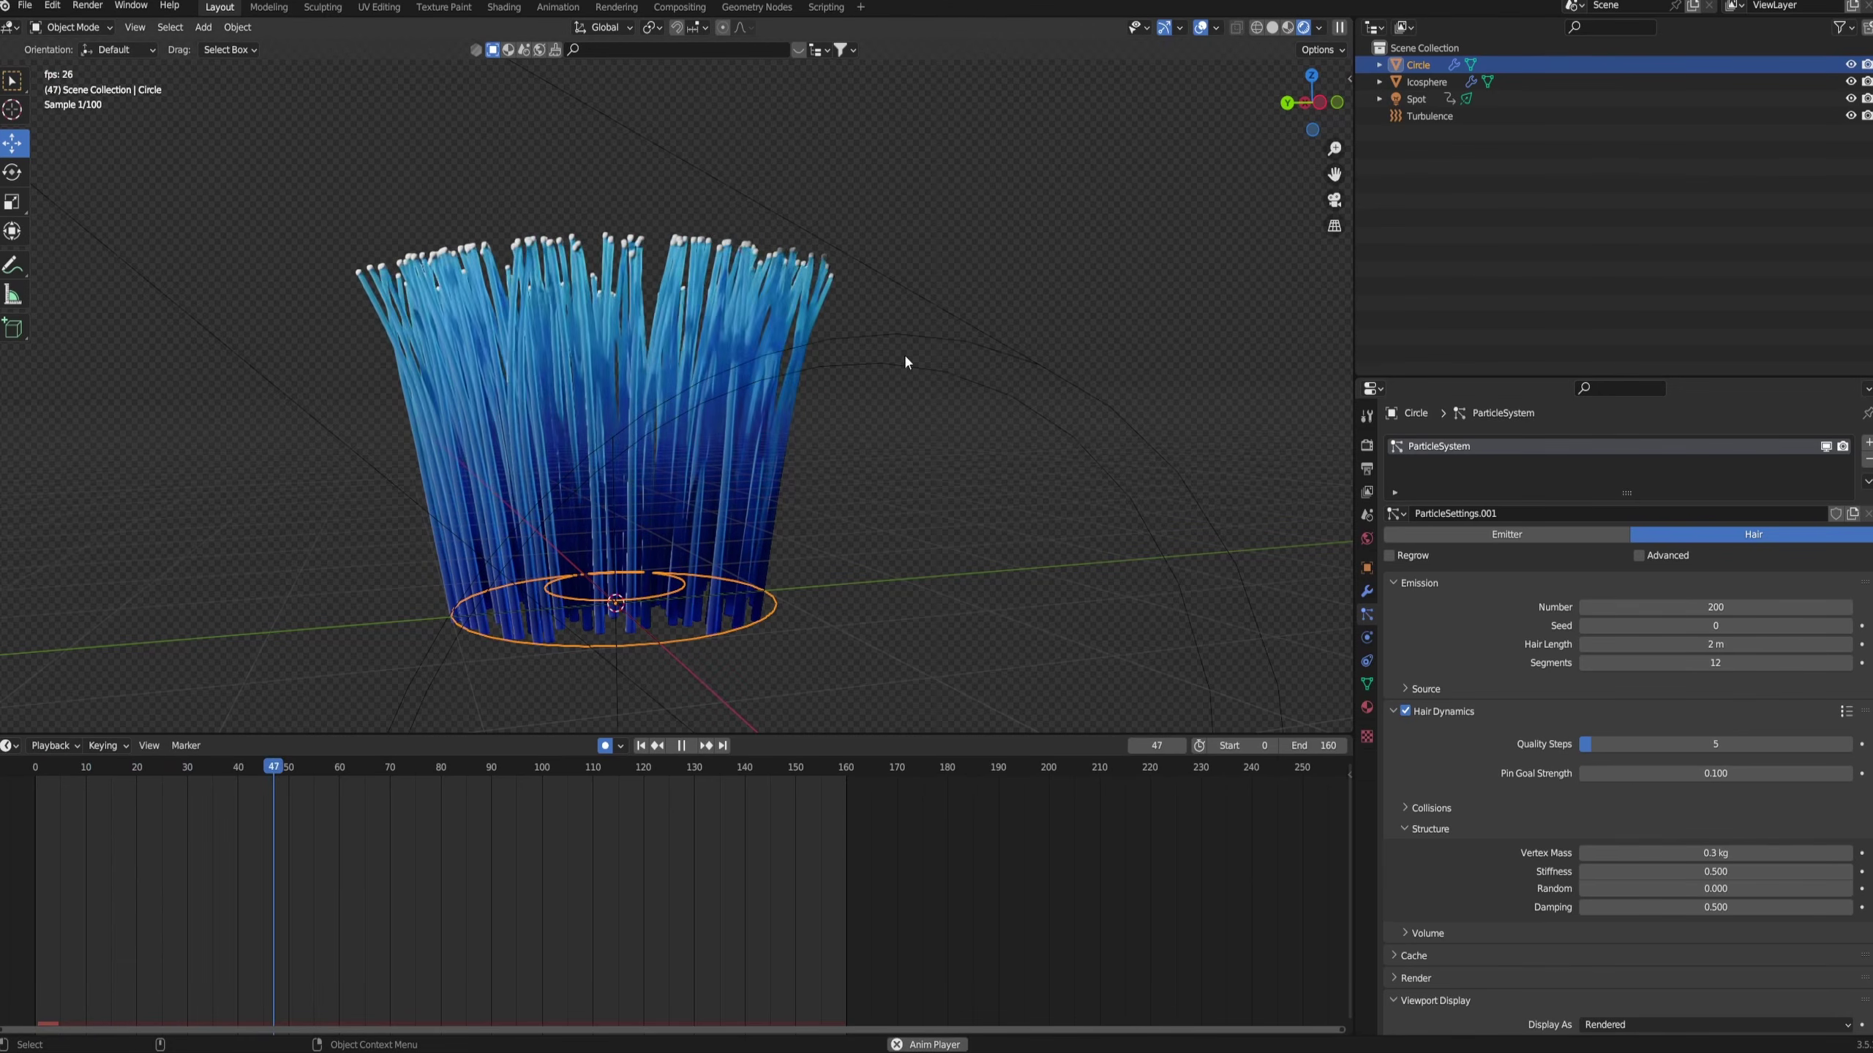
pyautogui.press('space')
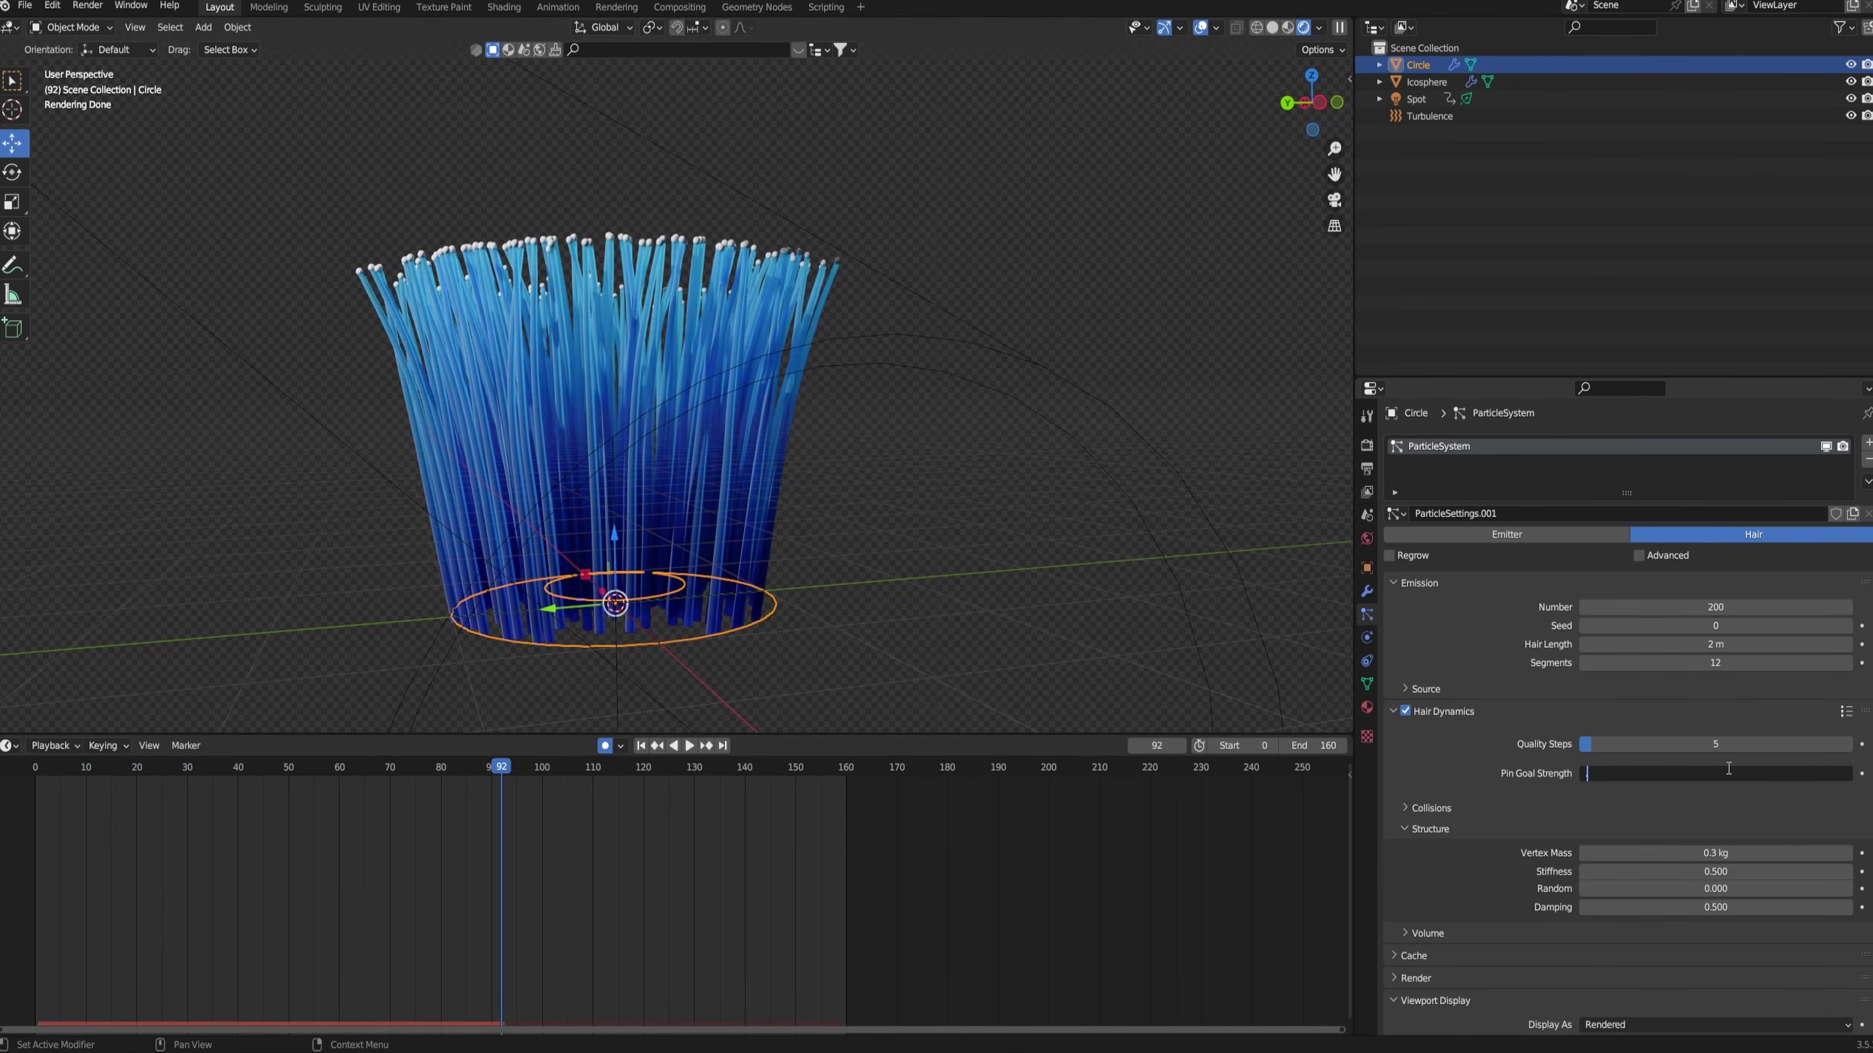
# - Set the hair dynamics Pin Goal Strength to 0.005 and replay the simulation
pyautogui.click(1726, 769)
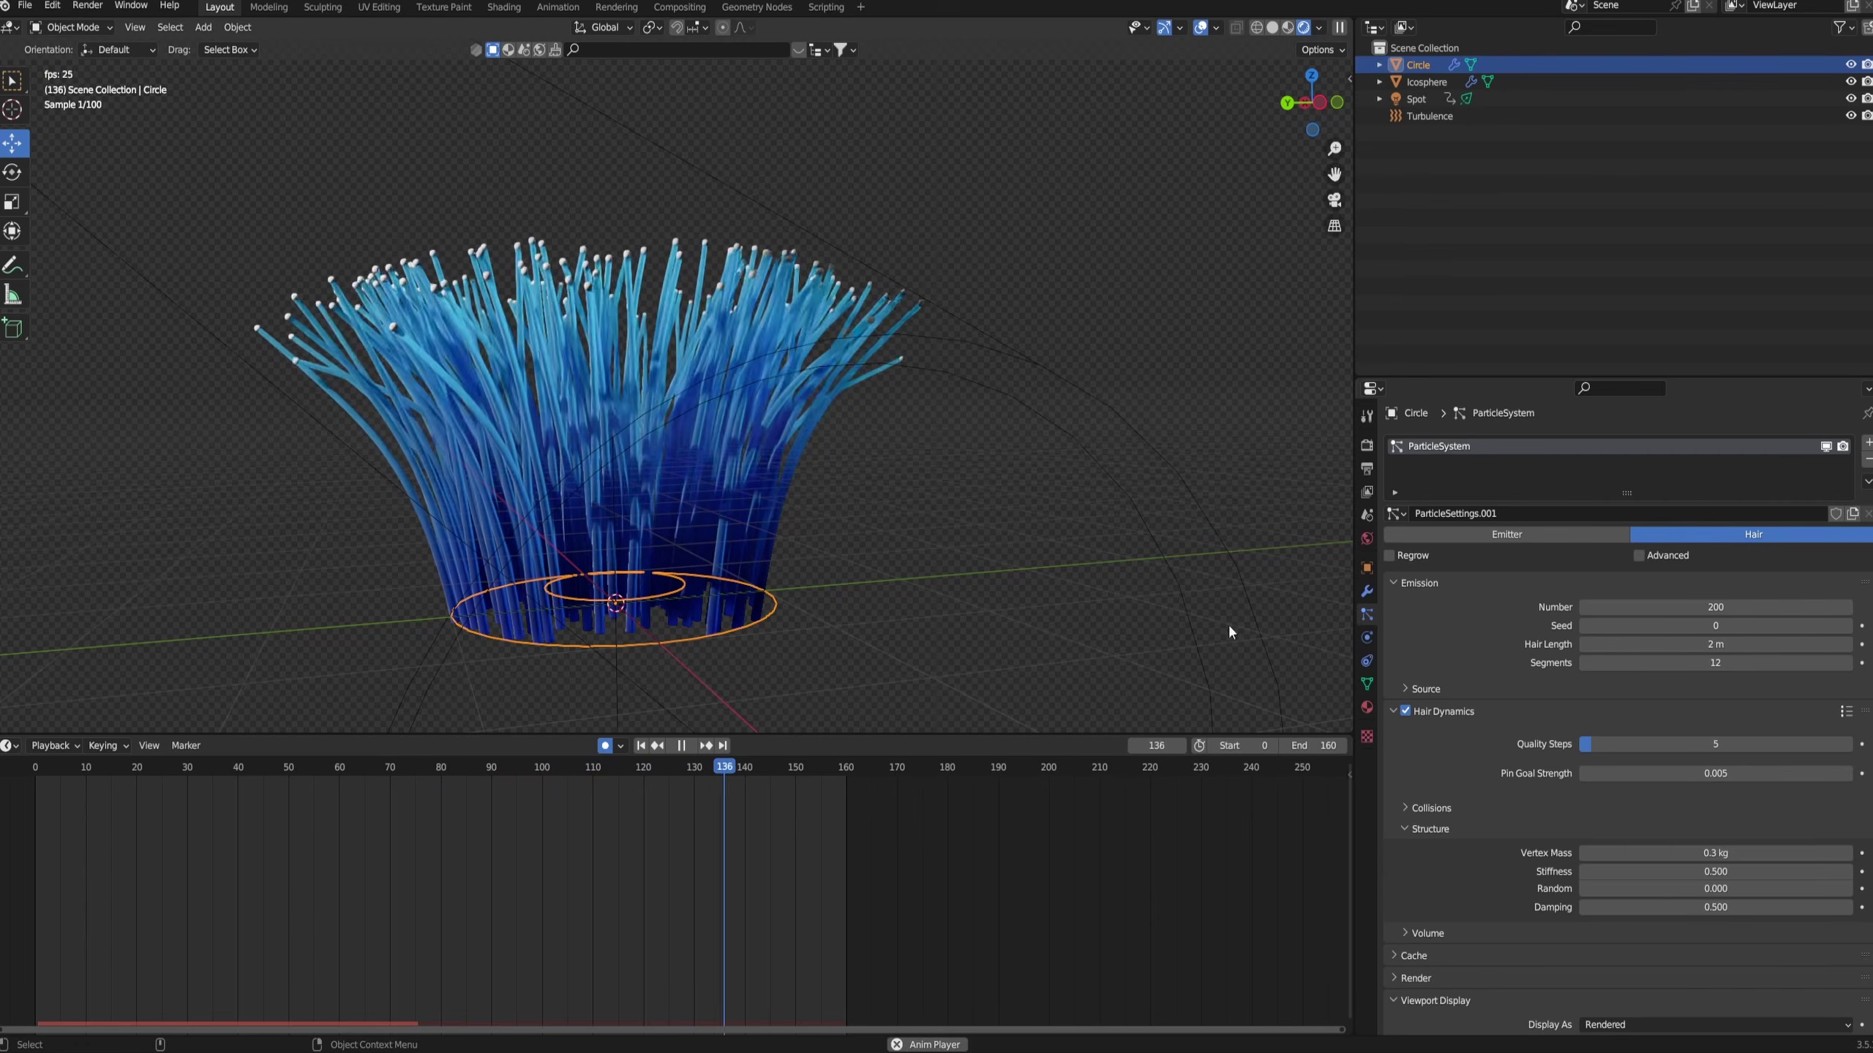
pyautogui.press('space')
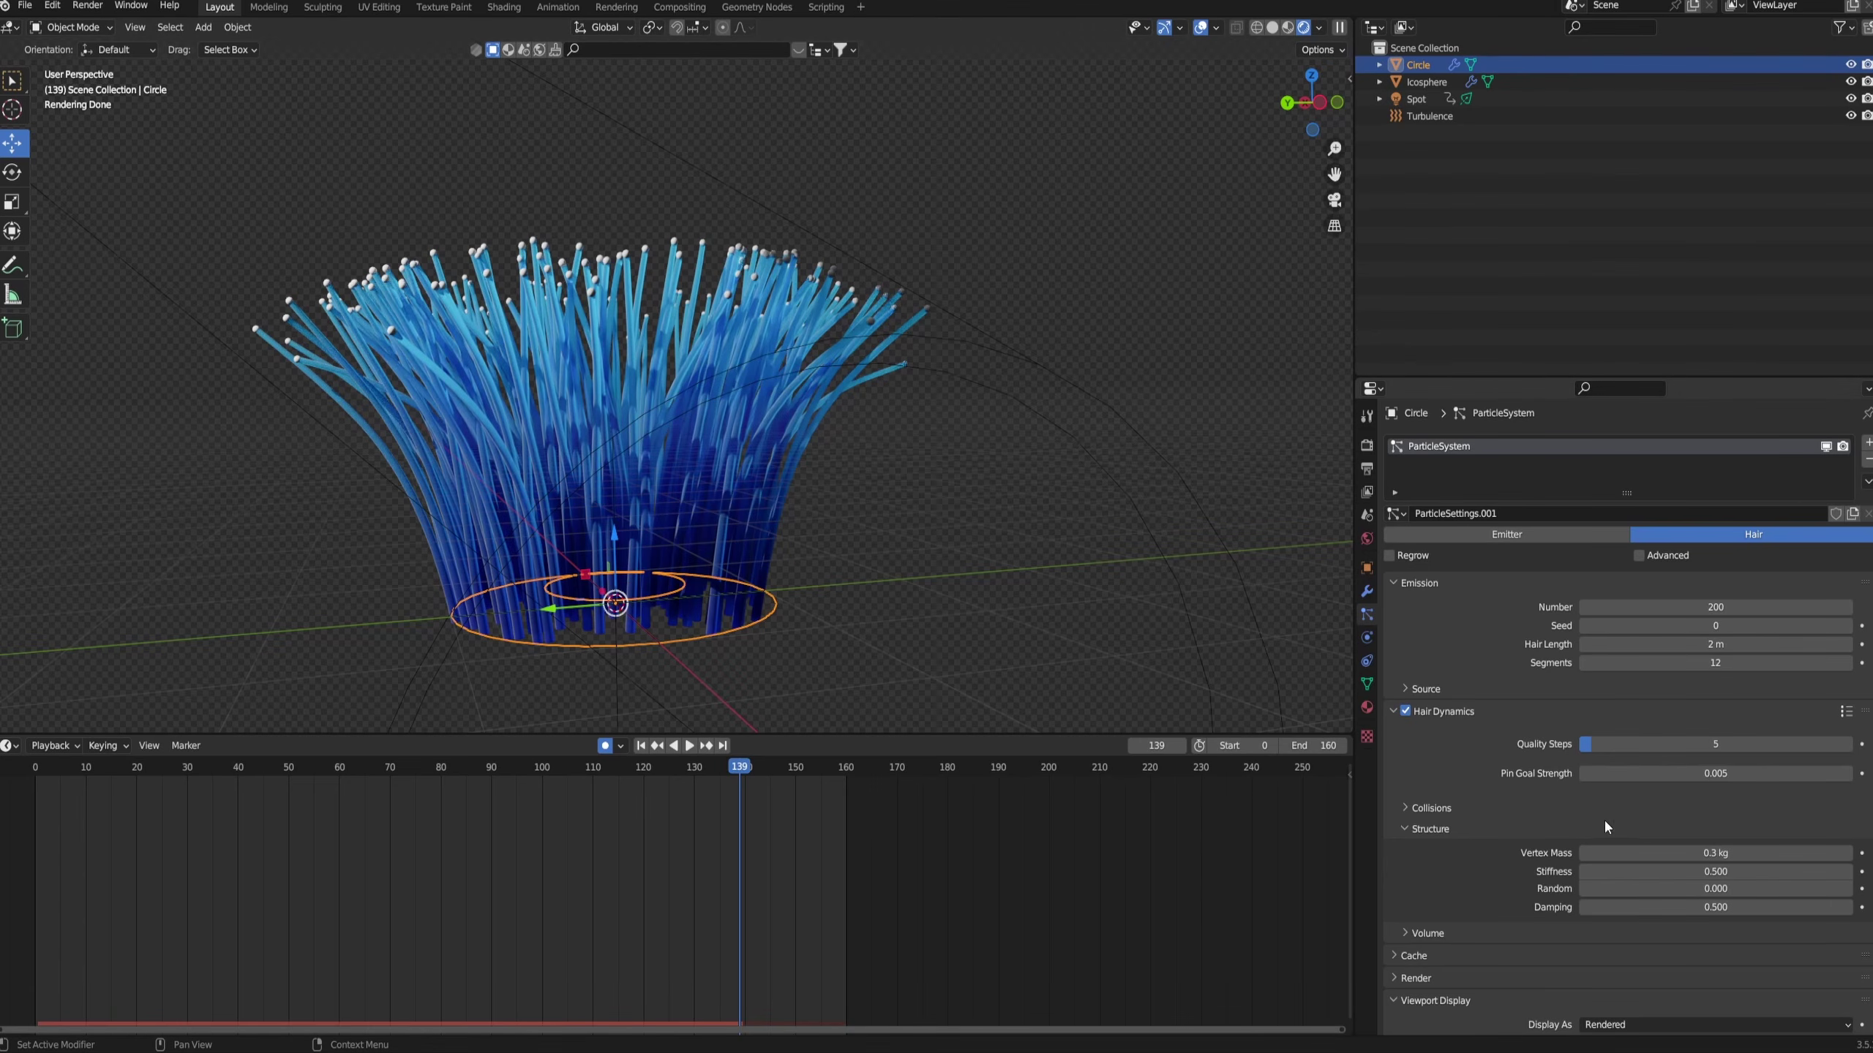
# - Set the hair's Vertex Mass to 0.5 kg and replay the simulation
pyautogui.write('0.5')
pyautogui.press('Return')
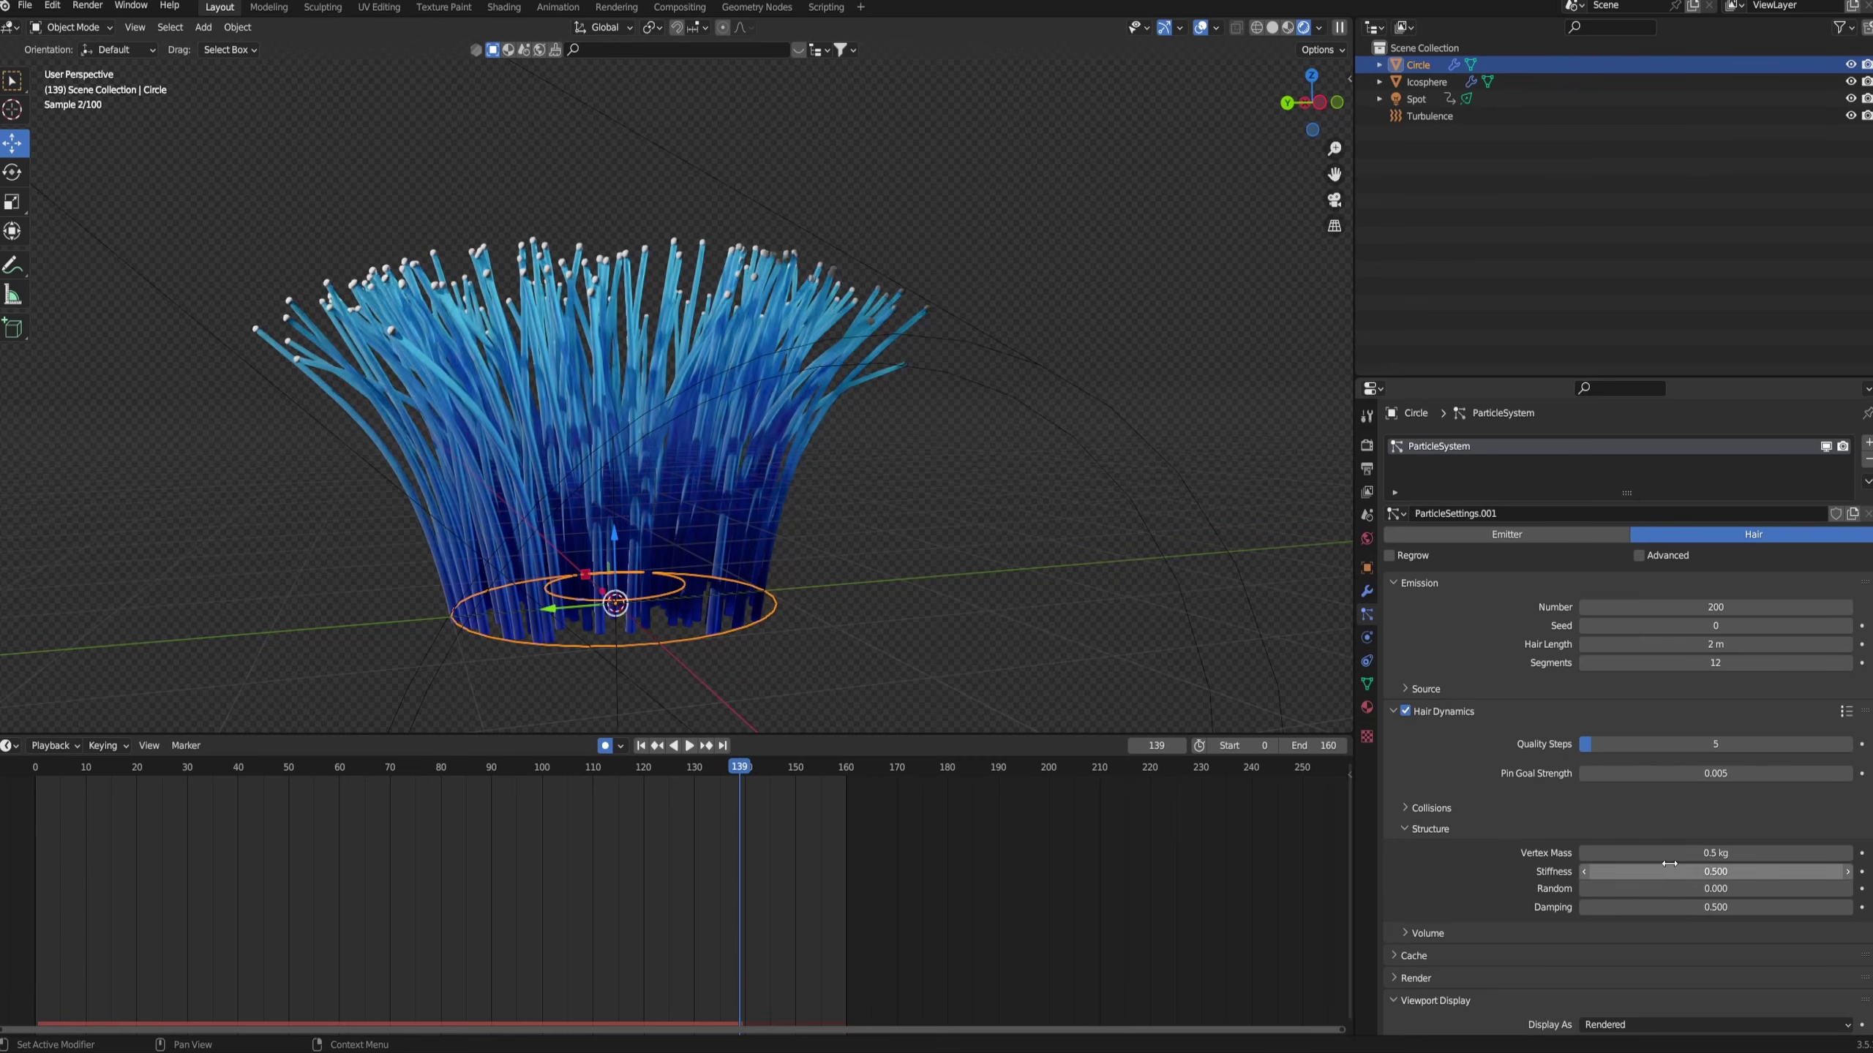
pyautogui.press('space')
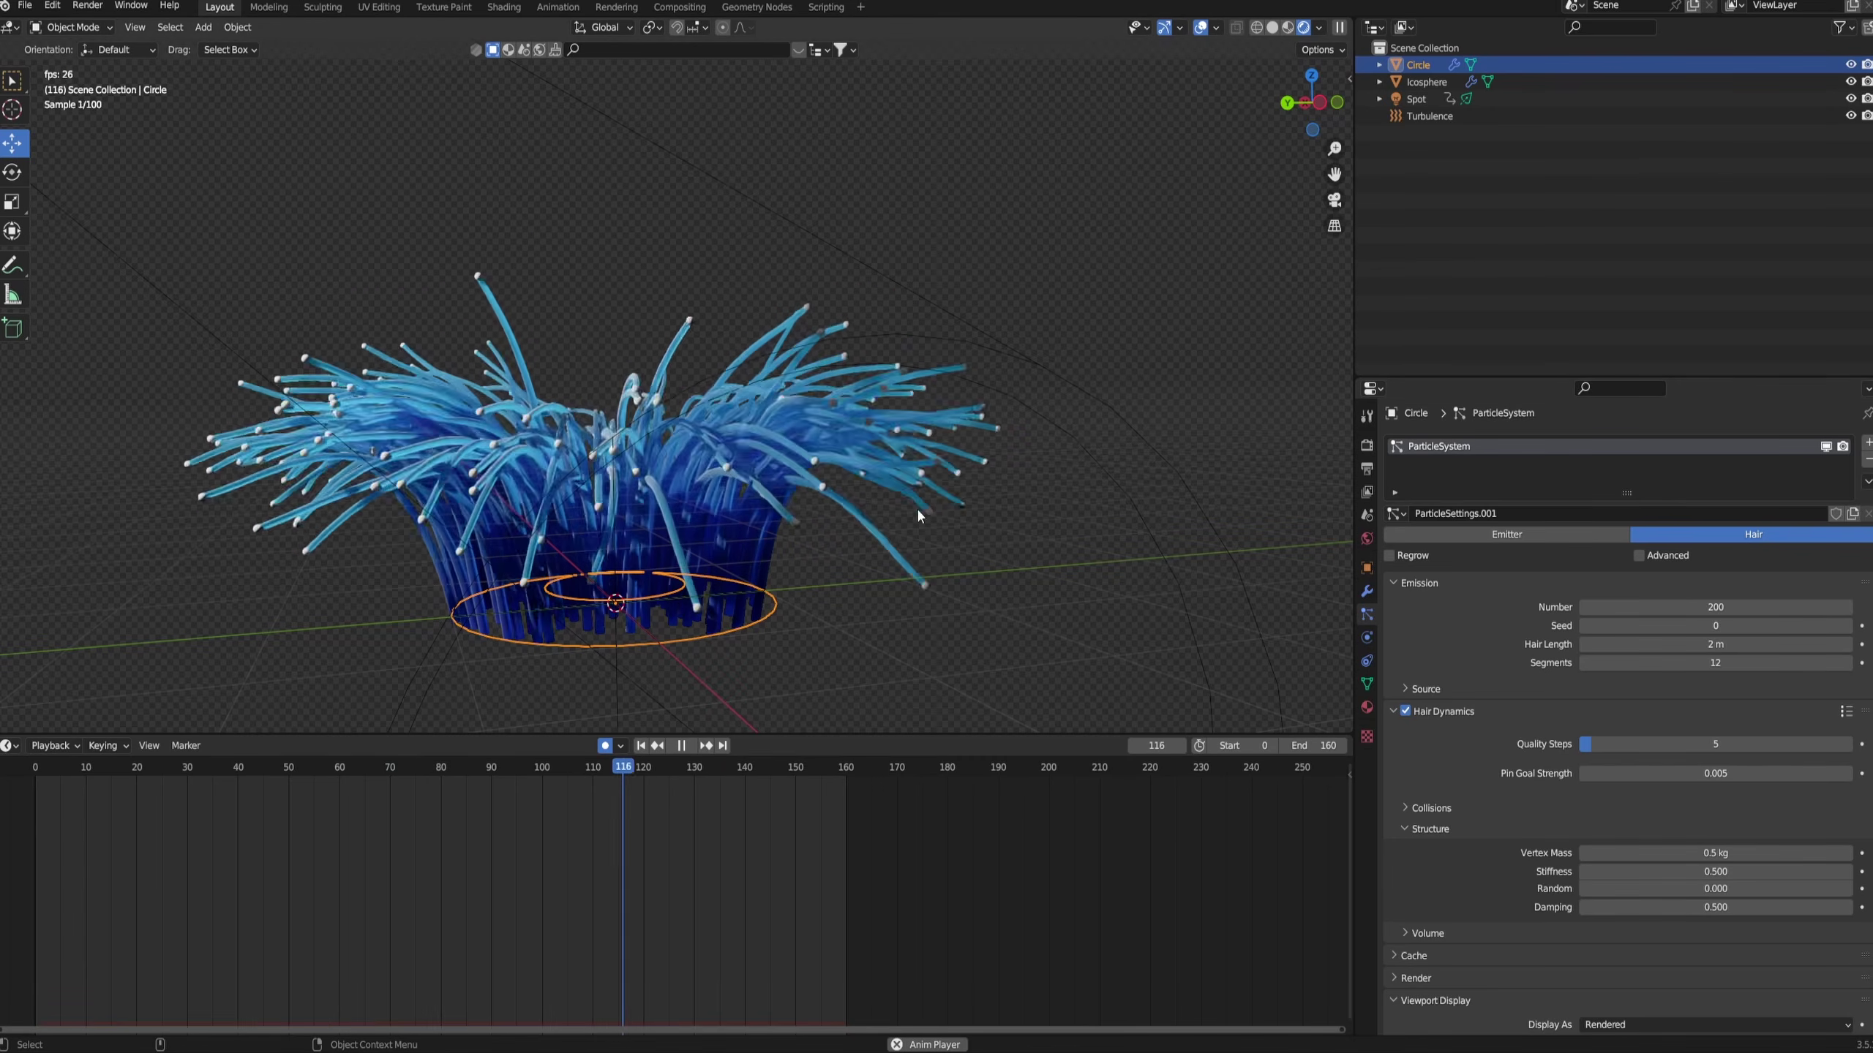
pyautogui.press('space')
# - Set the hair's Gravity field weight back to 0.3 and replay the simulation
pyautogui.scroll(-10, 1540, 789)
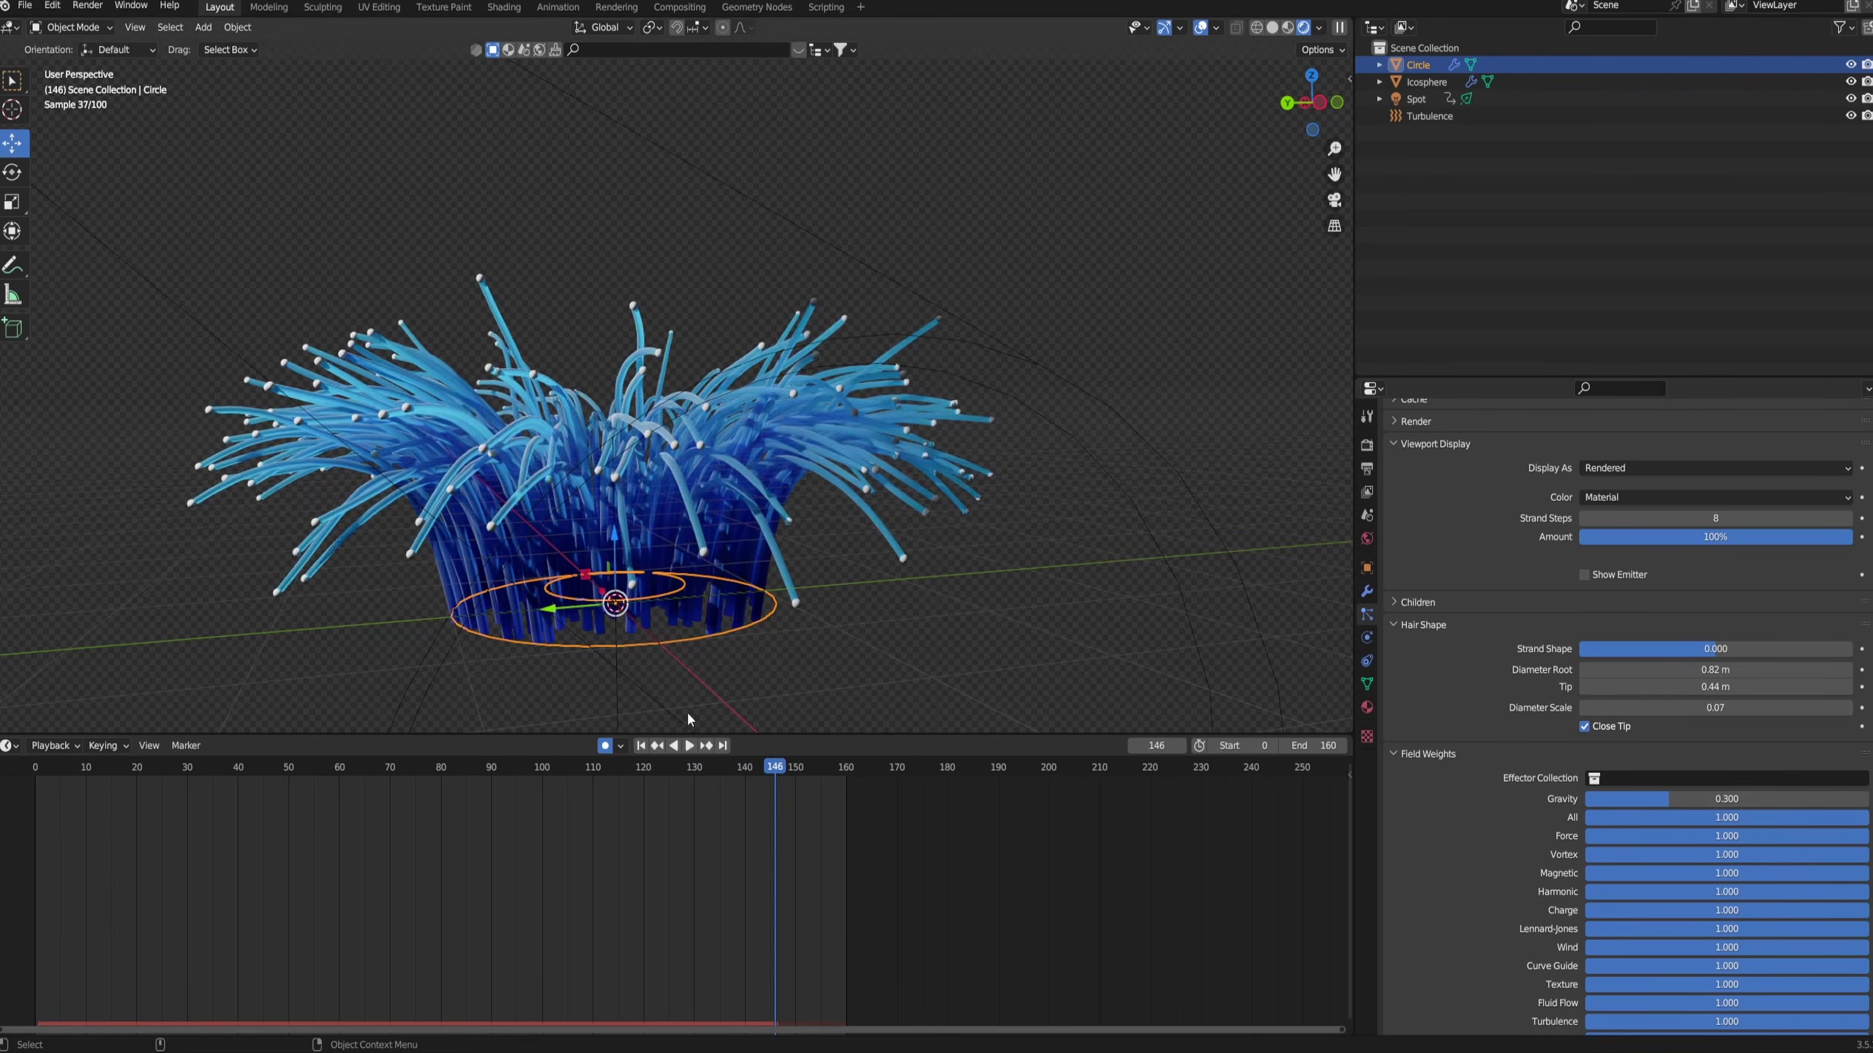
pyautogui.press('space')
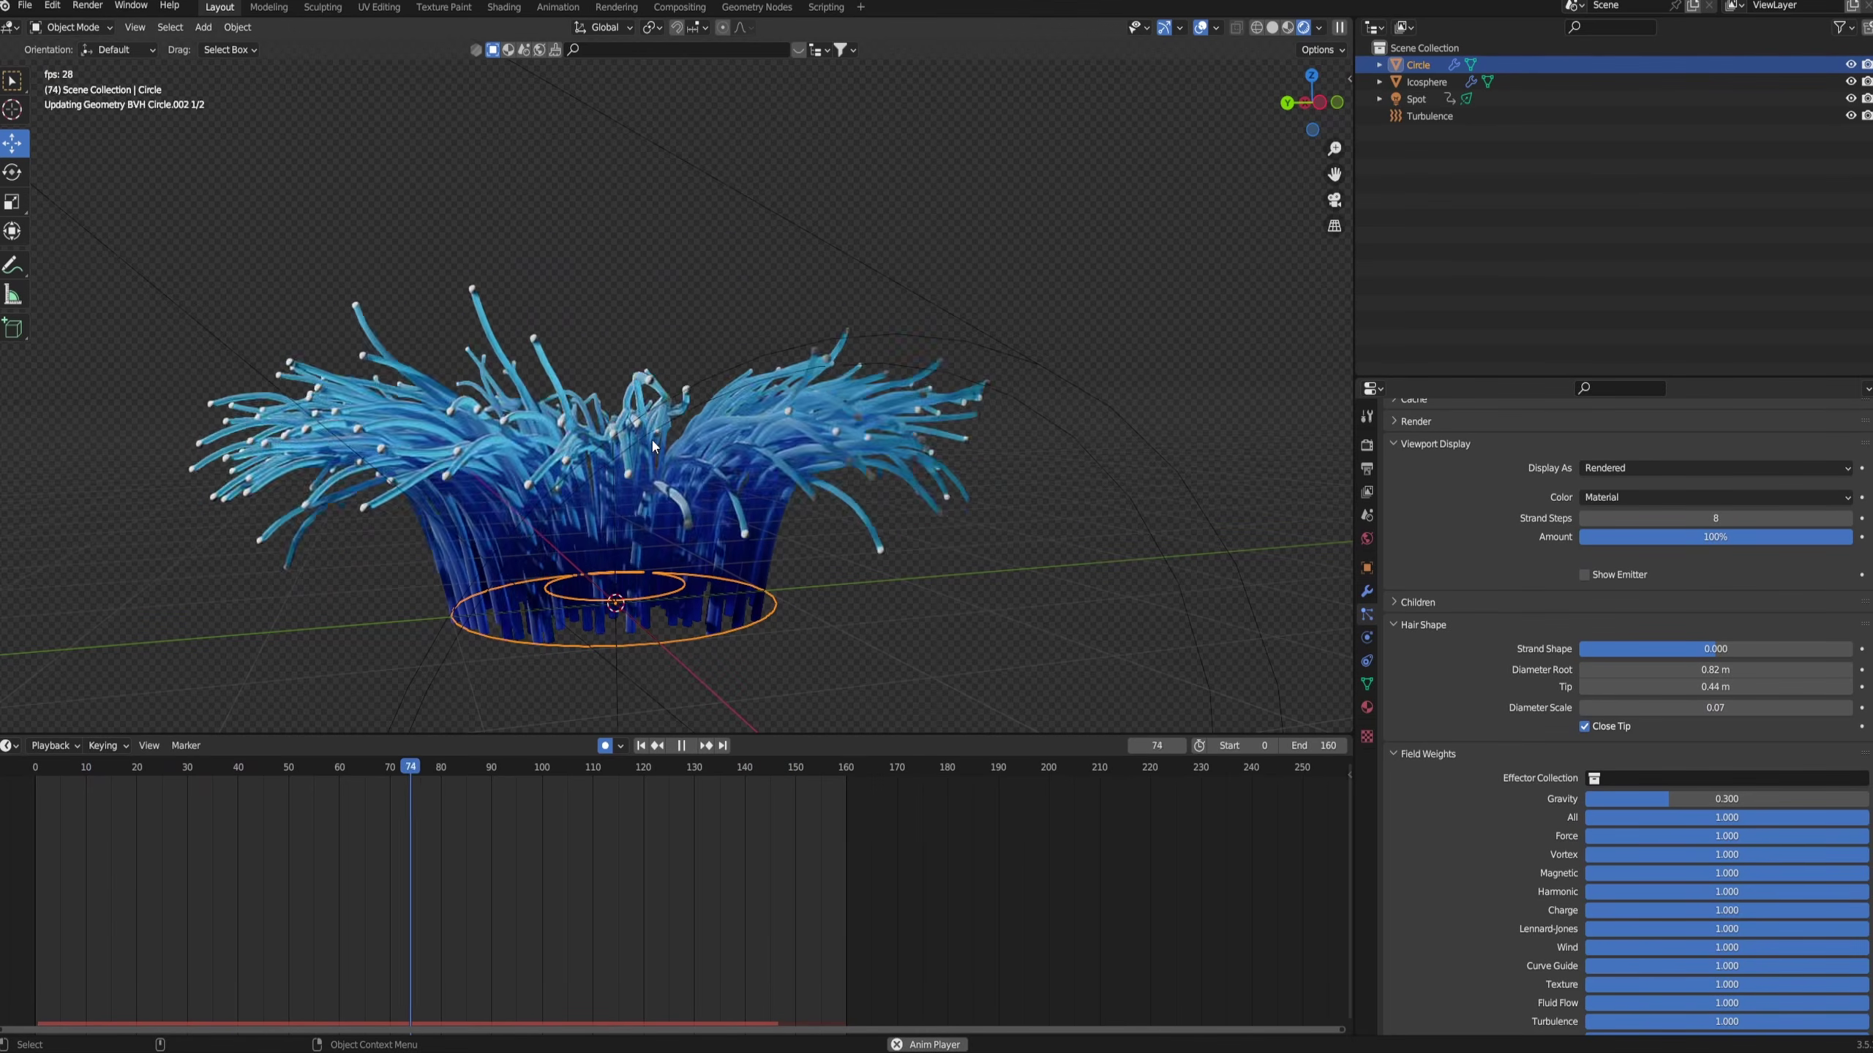
# - Stop the simulation playback and extend the animation's end frame to 300
pyautogui.moveTo(652, 440); pyautogui.dragTo(624, 558, button='middle')
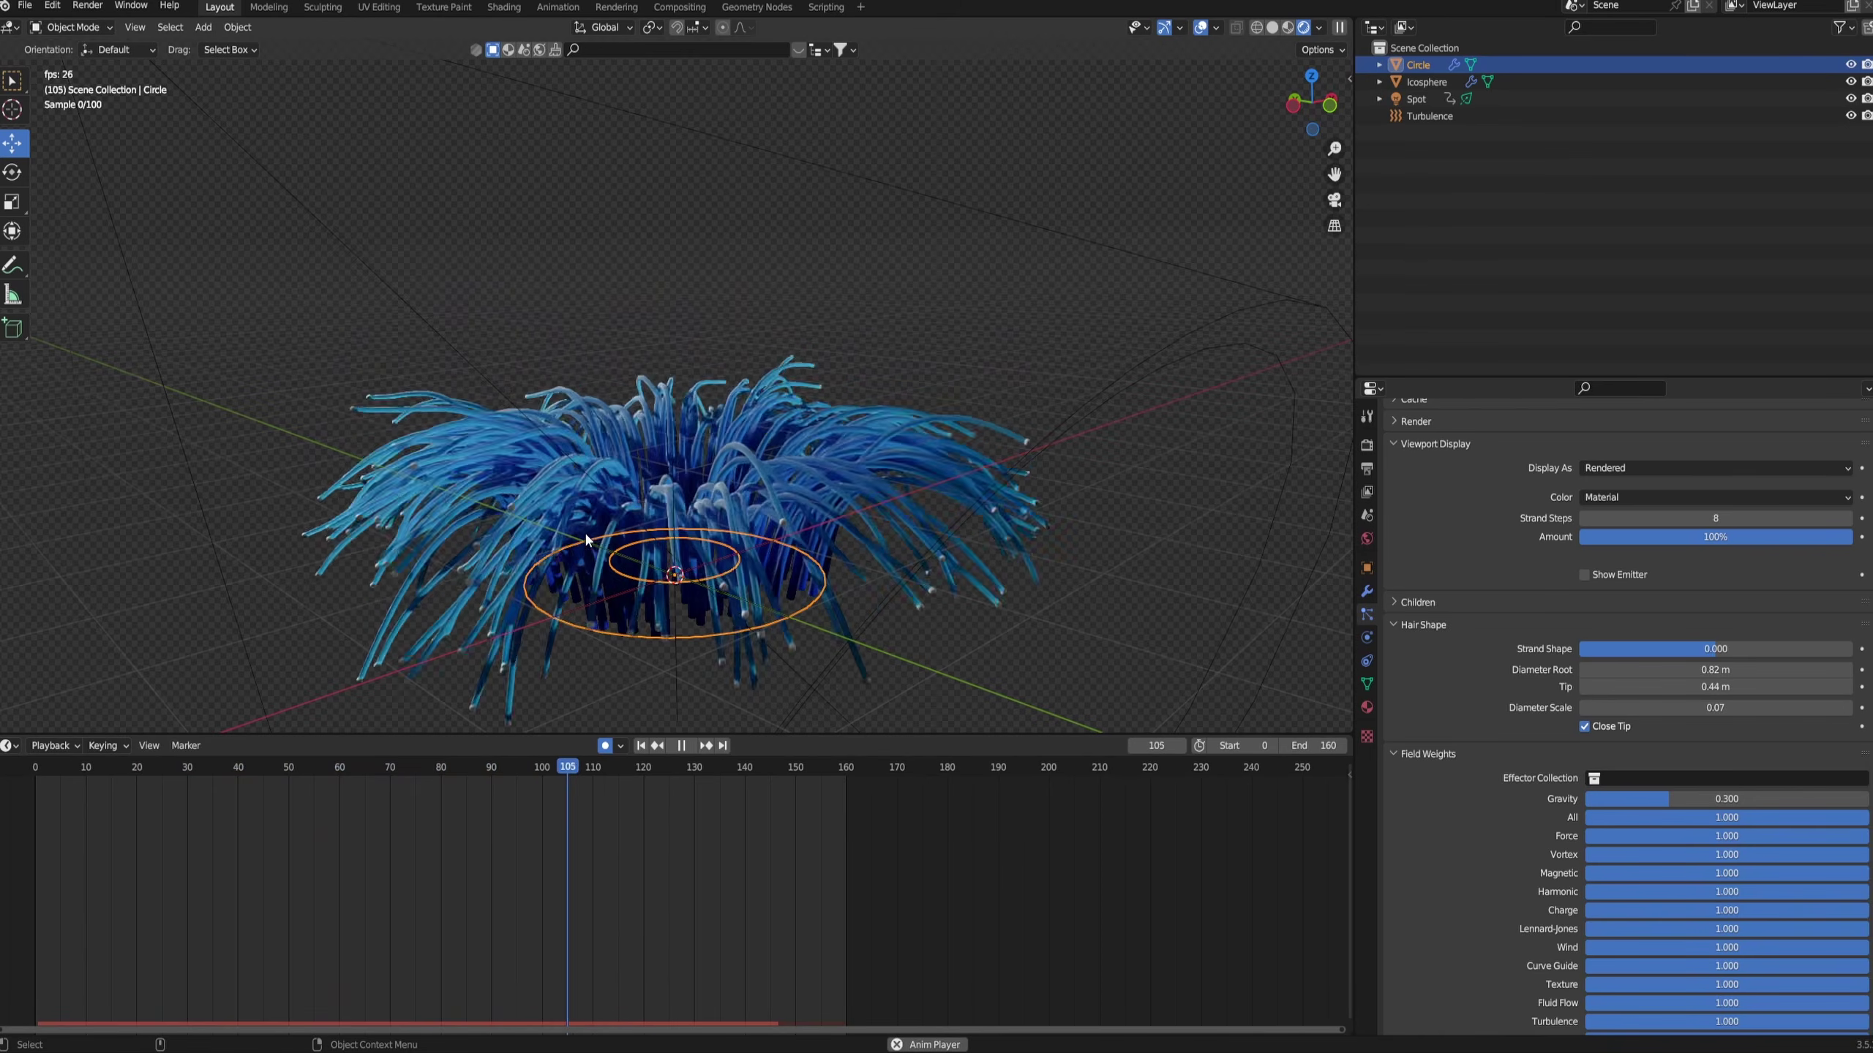
pyautogui.press('space')
pyautogui.moveTo(812, 466); pyautogui.dragTo(671, 509, button='middle')
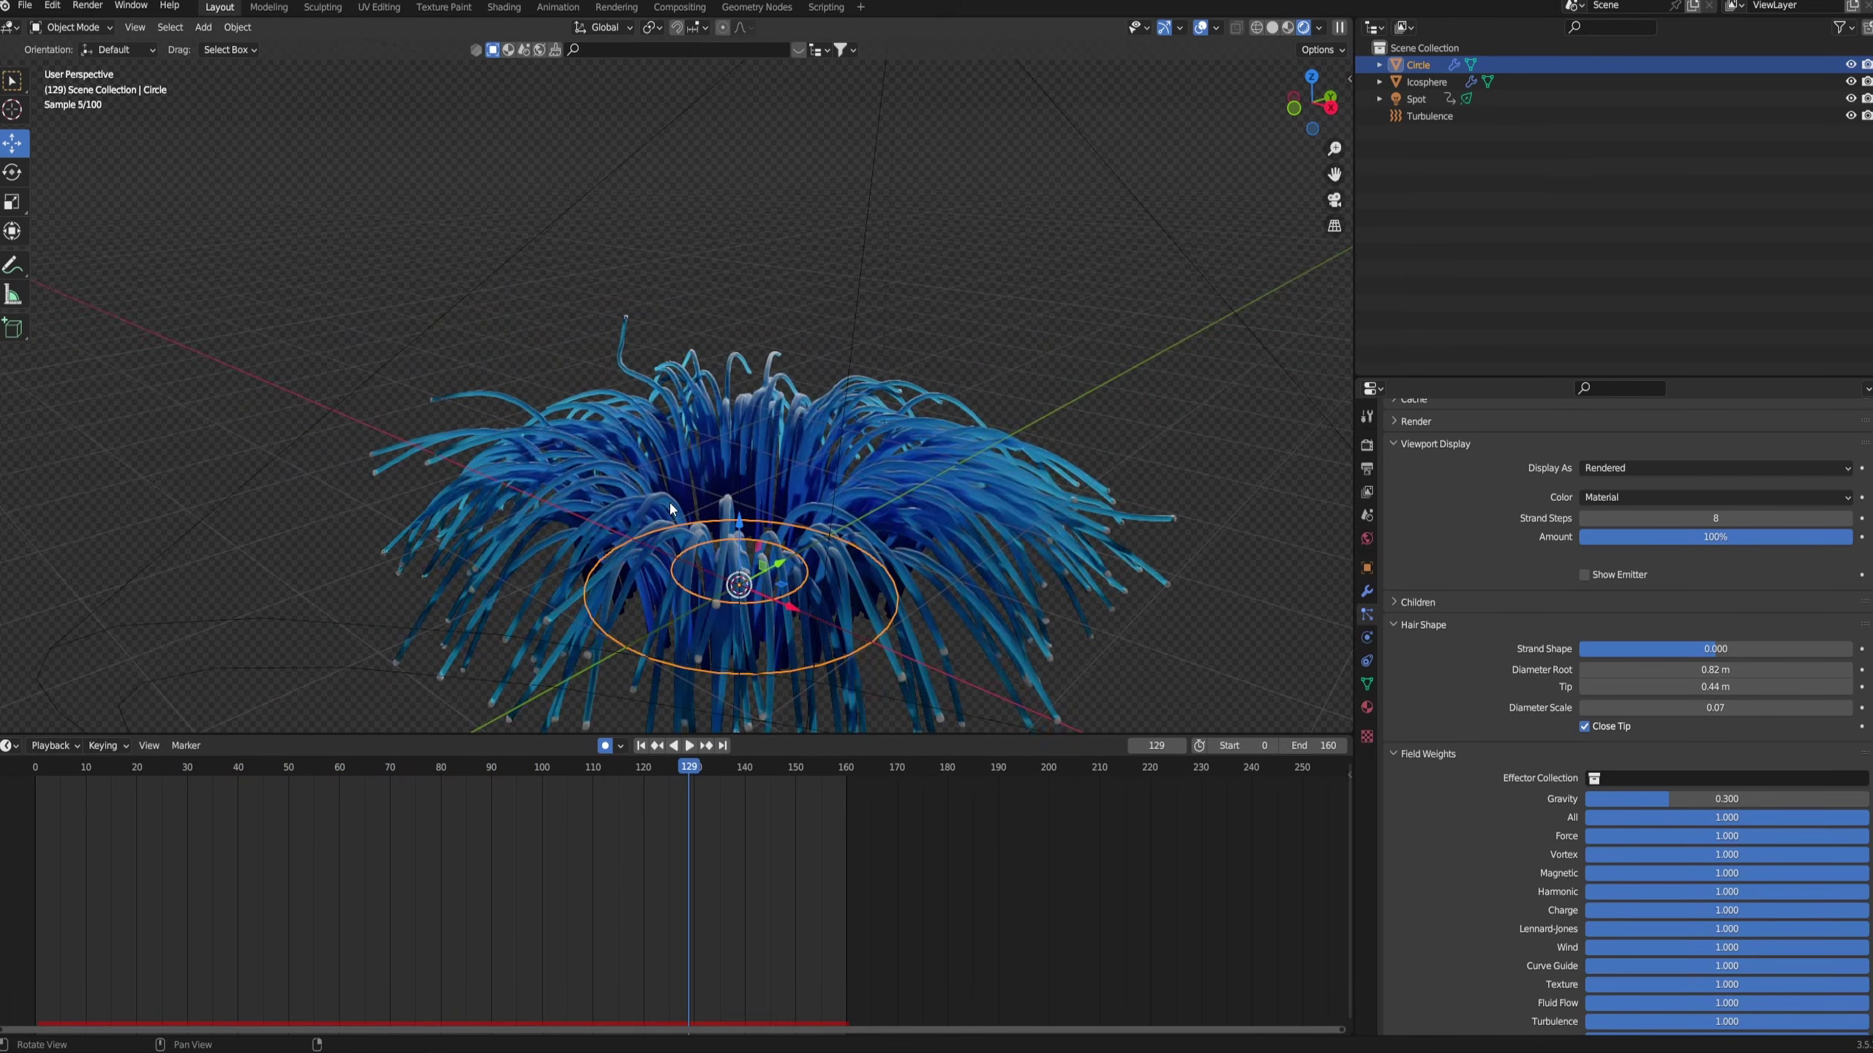
pyautogui.write('0')
pyautogui.press('Return')
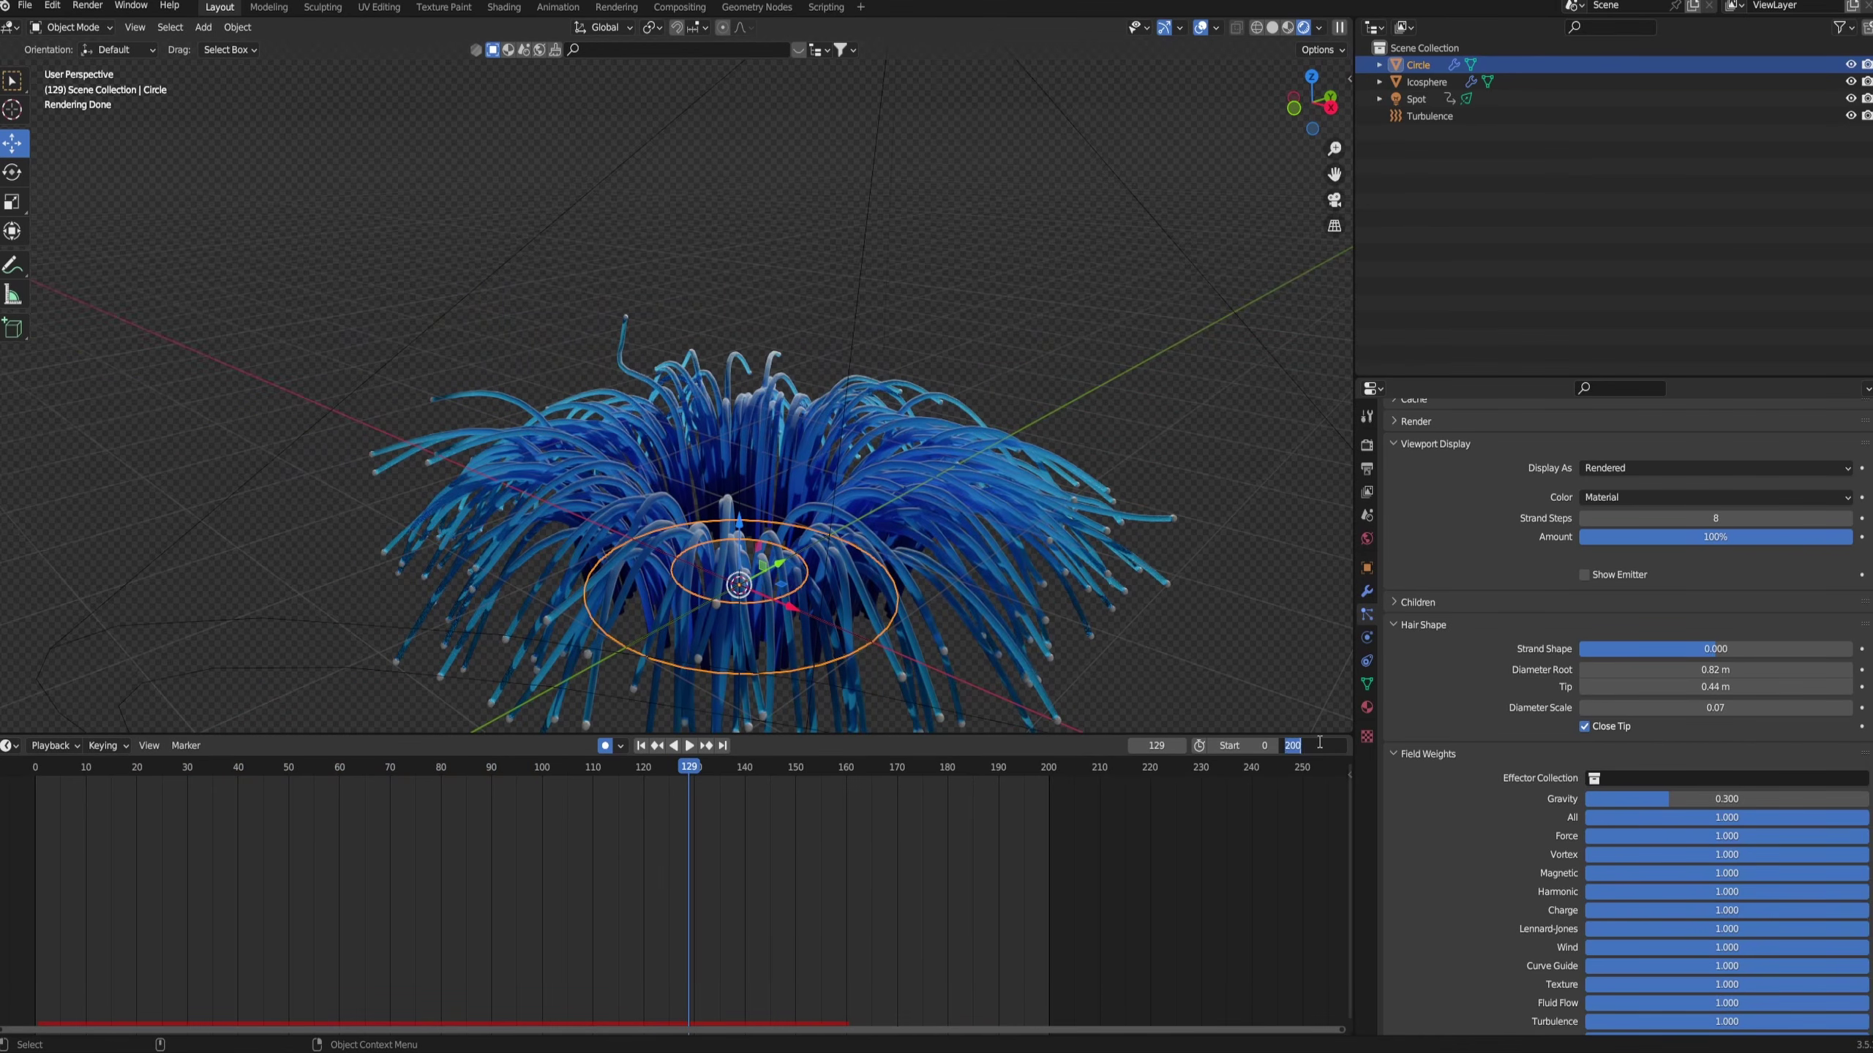
pyautogui.click(1320, 742)
pyautogui.write('300')
pyautogui.press('Return')
pyautogui.scroll(-2, 684, 804)
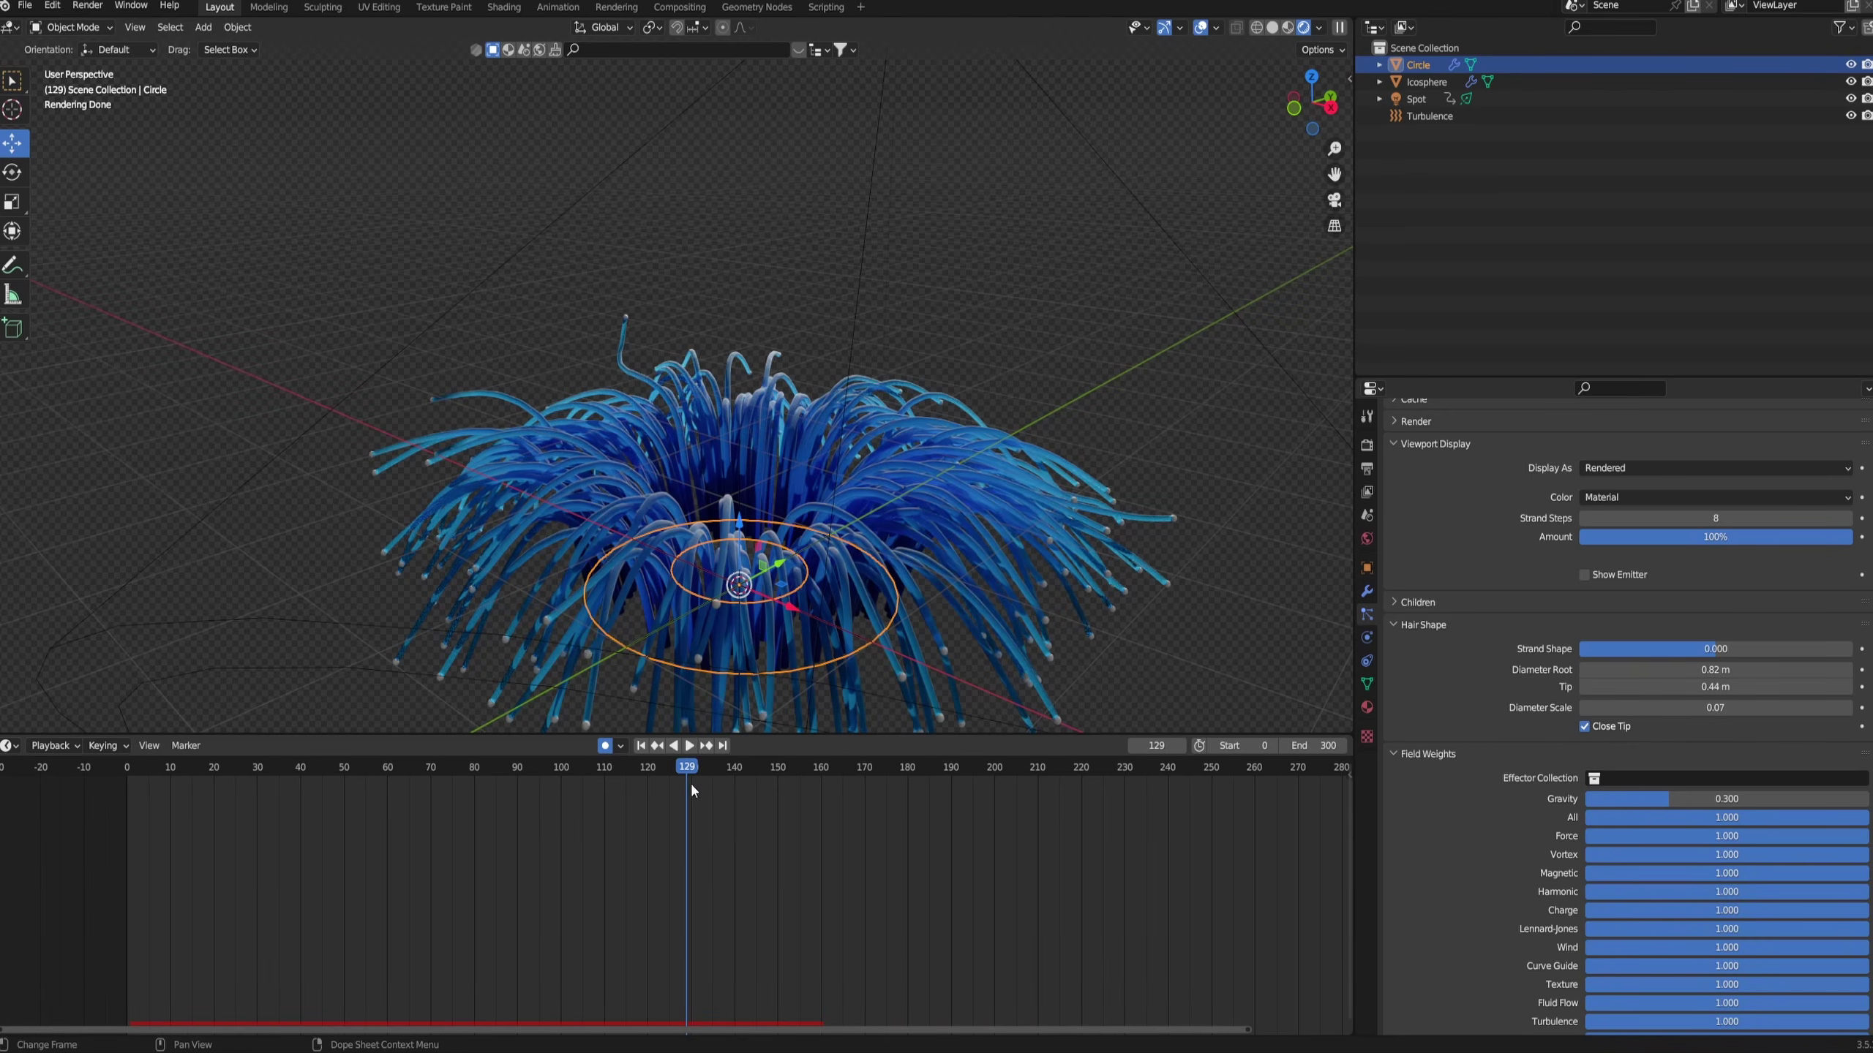
# - Scrub the animation to frame 201 and examine the base of the hair strands up close
pyautogui.moveTo(243, 764); pyautogui.dragTo(625, 791)
pyautogui.moveTo(833, 542); pyautogui.dragTo(824, 362, button='middle')
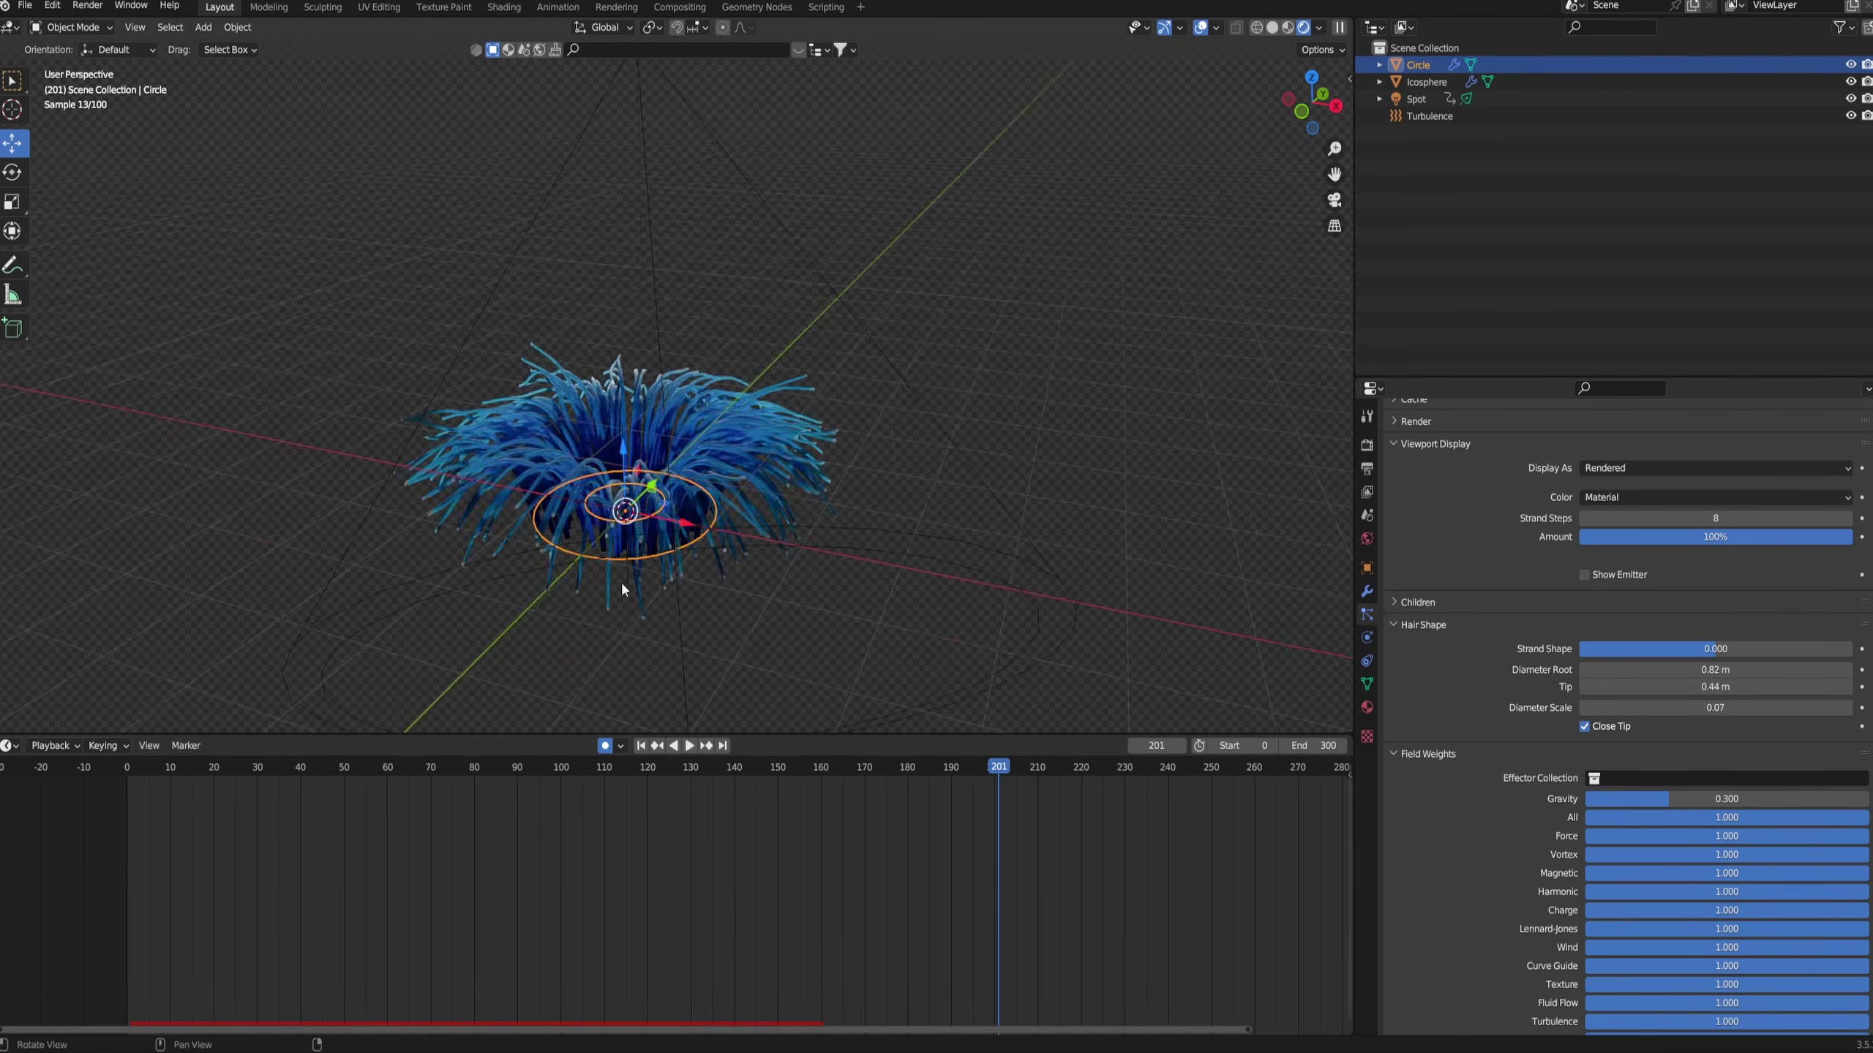
pyautogui.scroll(6, 618, 586)
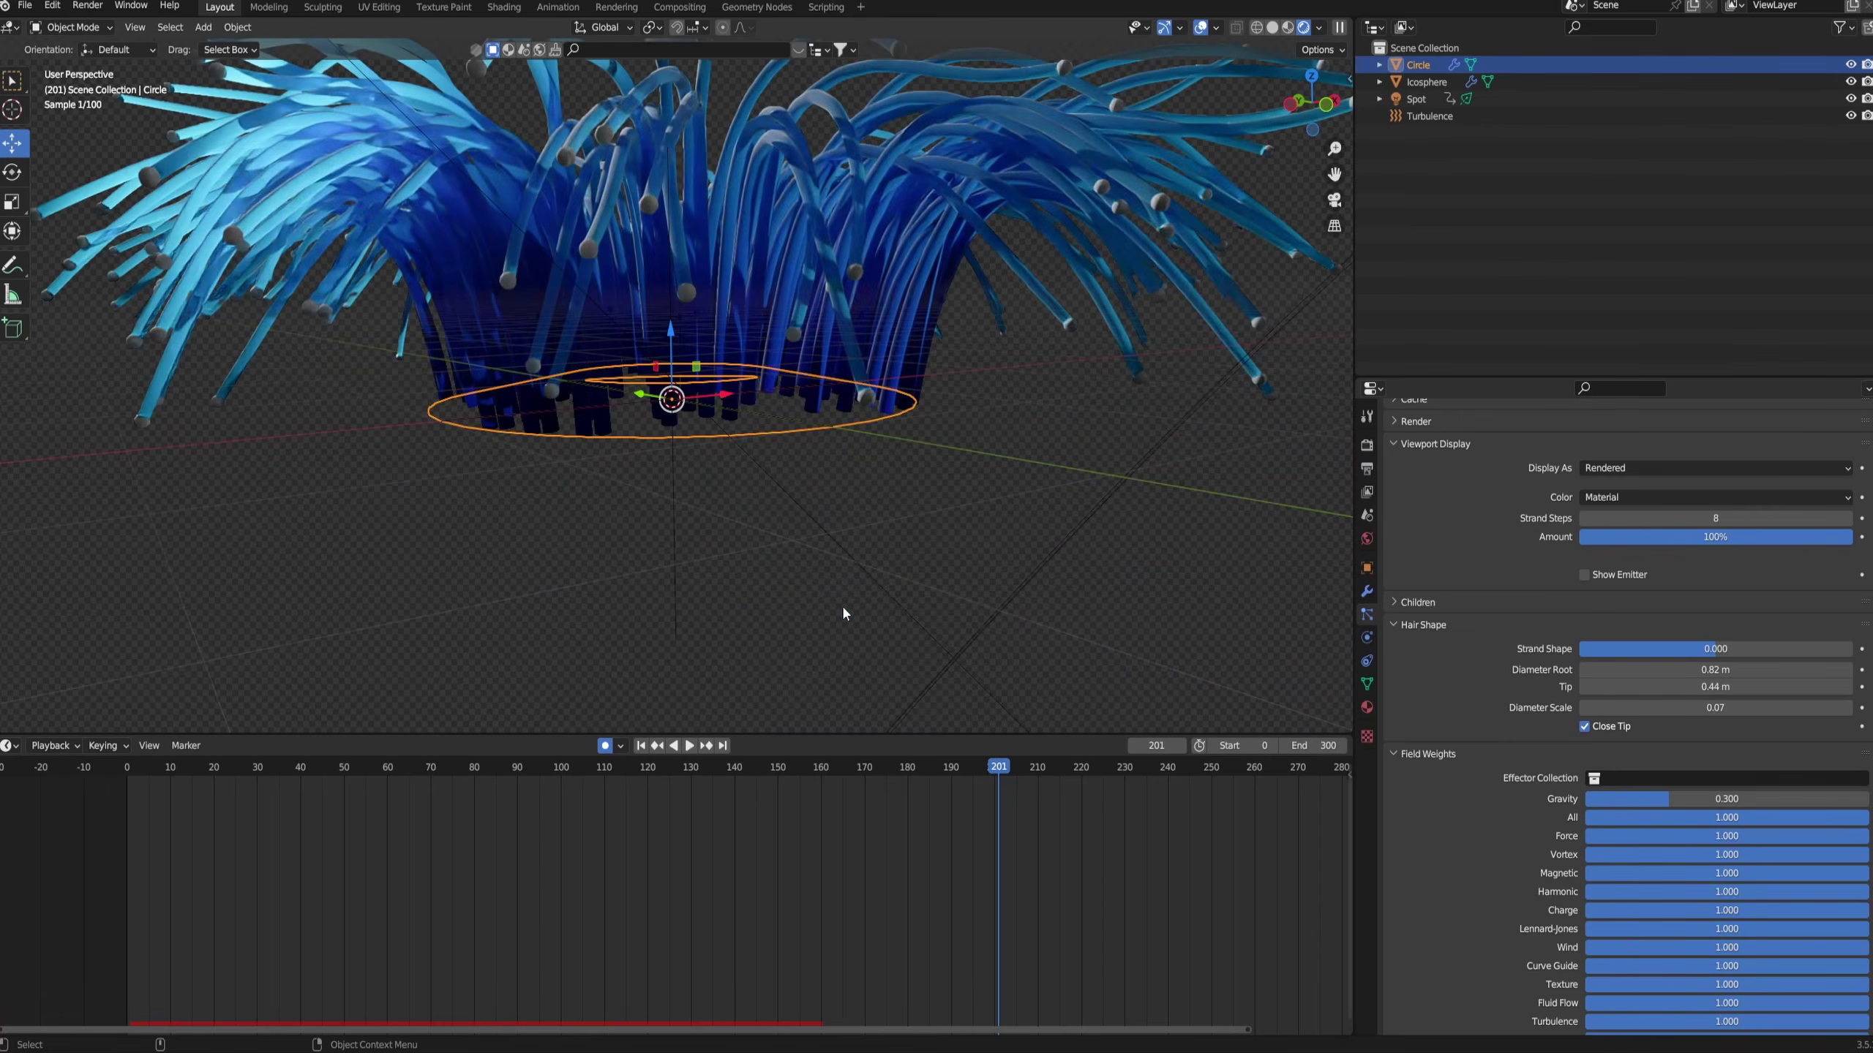